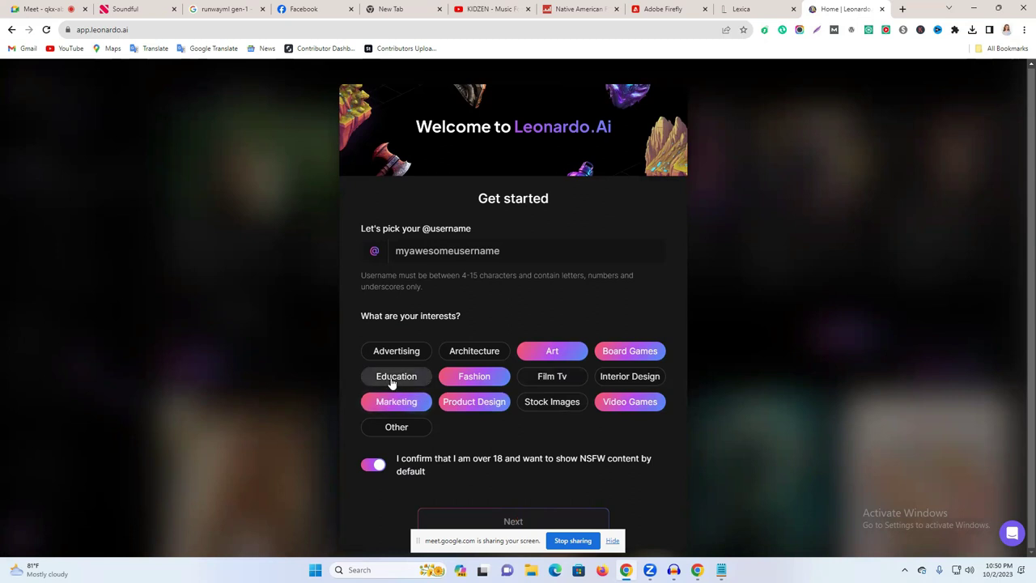
Add Advertising, Education, Other, Stock Images, Film Tv, Interior Design and Architecture to the selected interests.
left_click(380, 428)
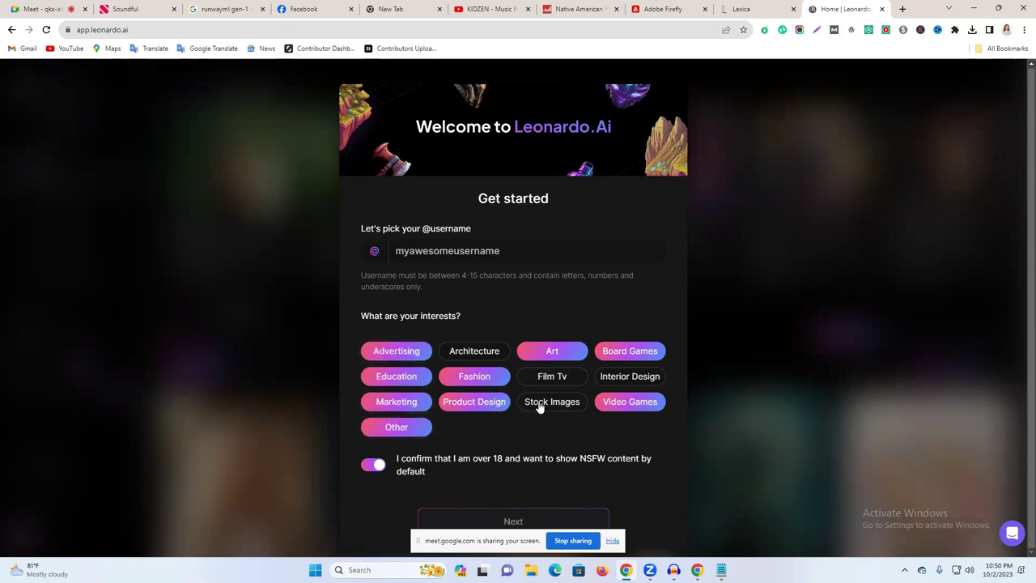
left_click(536, 402)
left_click(552, 377)
left_click(645, 382)
left_click(470, 353)
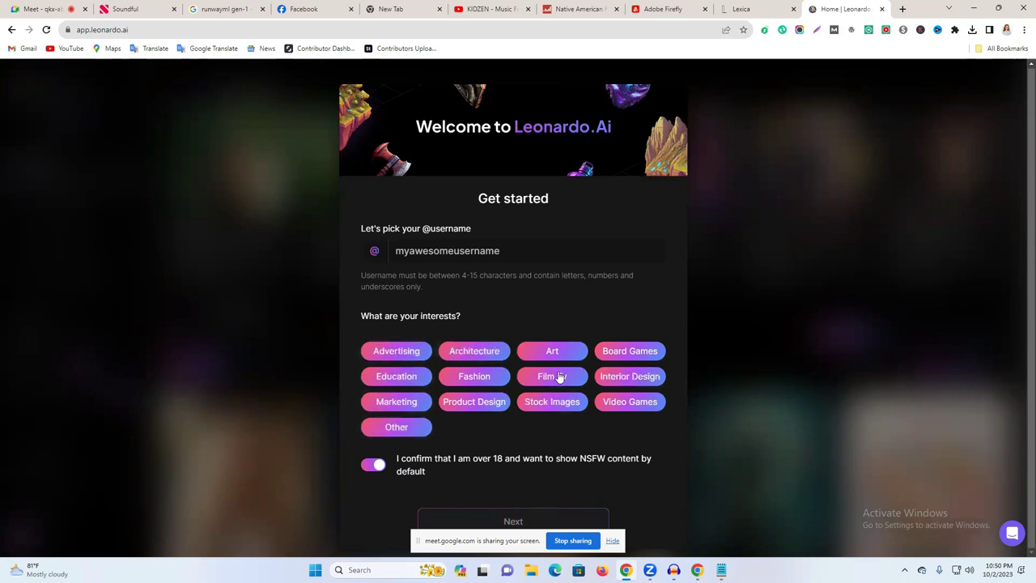
Enter the account username in the welcome form and submit the form.
left_click(443, 251)
type("raju1999")
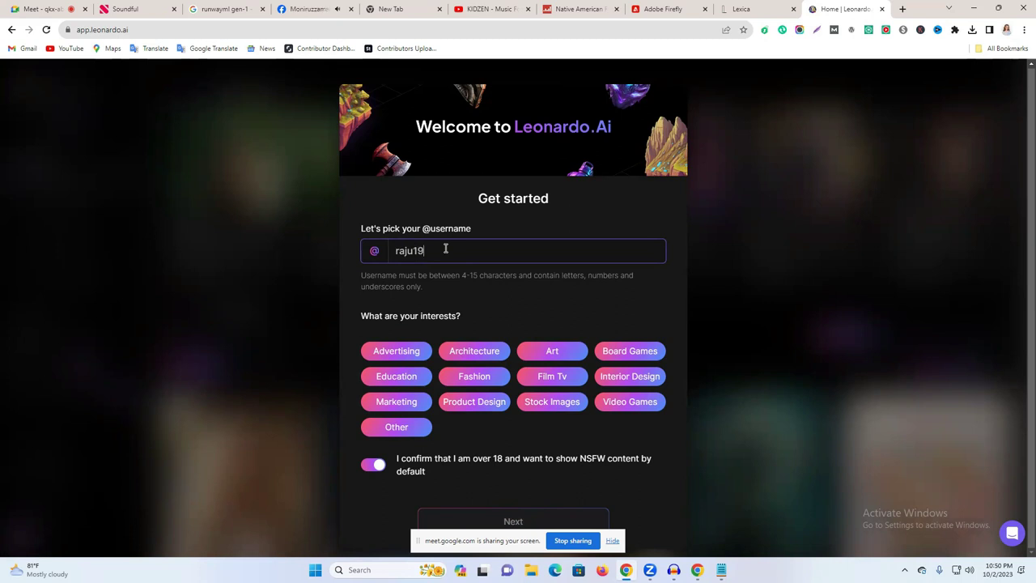
left_click(506, 527)
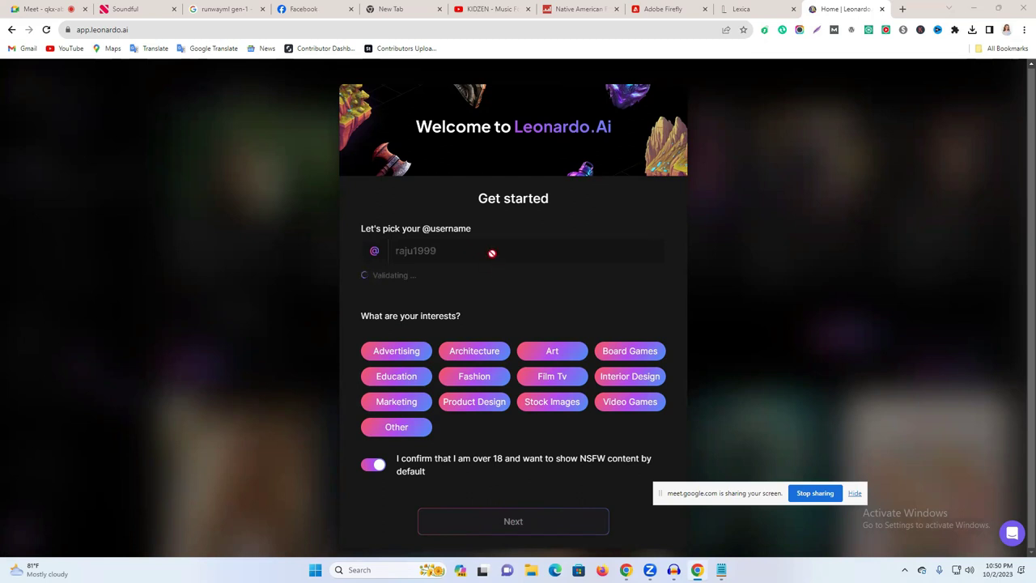
Append 000 to the username and continue to the role question.
double_click(544, 250)
left_click(543, 250)
type("000")
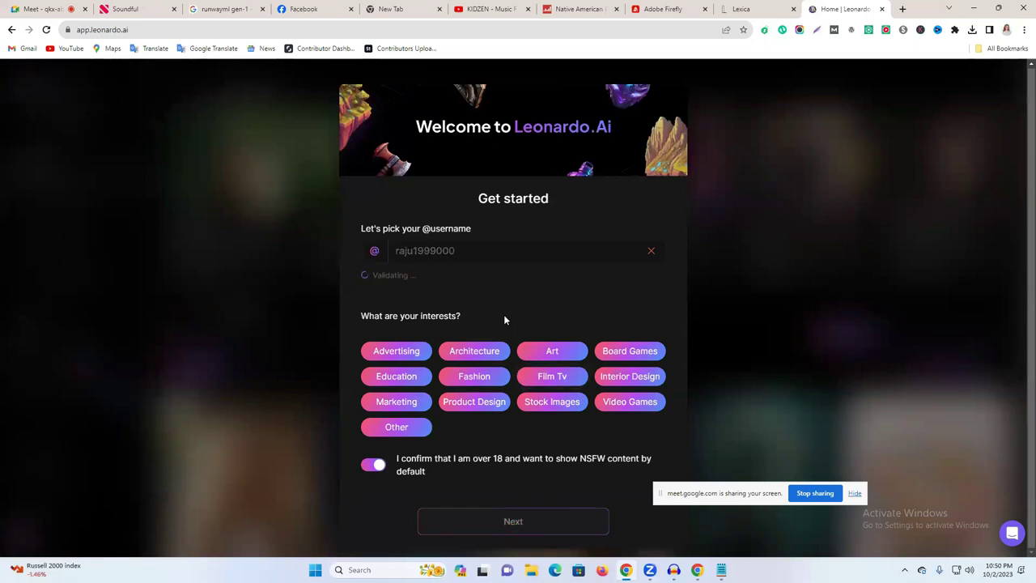
left_click(511, 528)
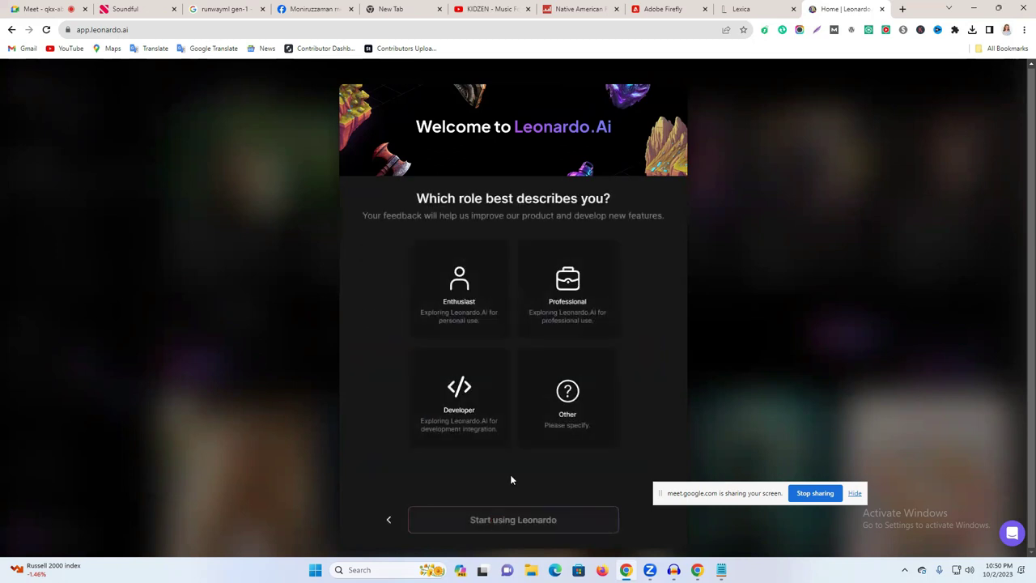
Choose the Professional role, finish the onboarding and open AI Image Generation.
left_click(568, 284)
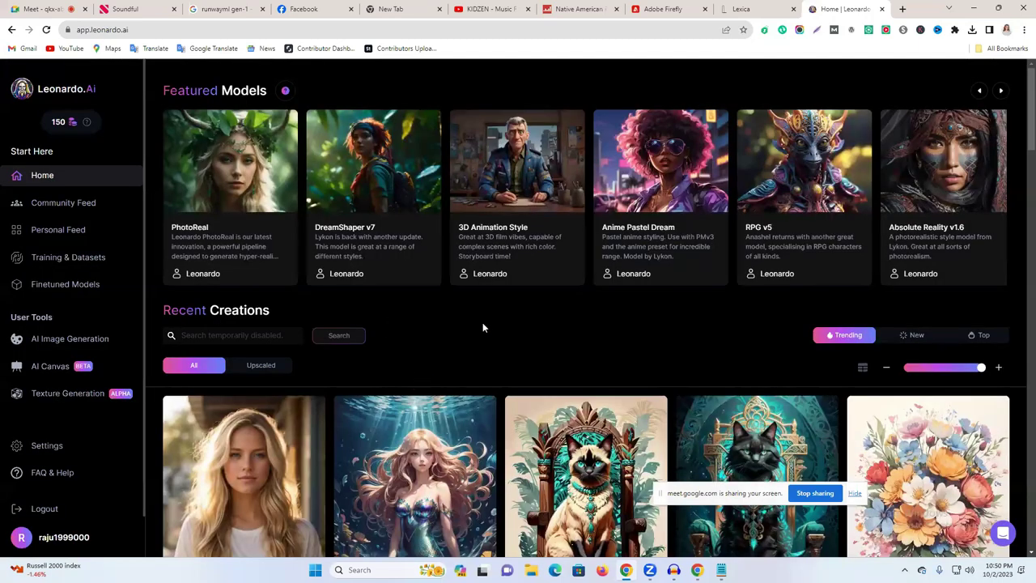
left_click(70, 338)
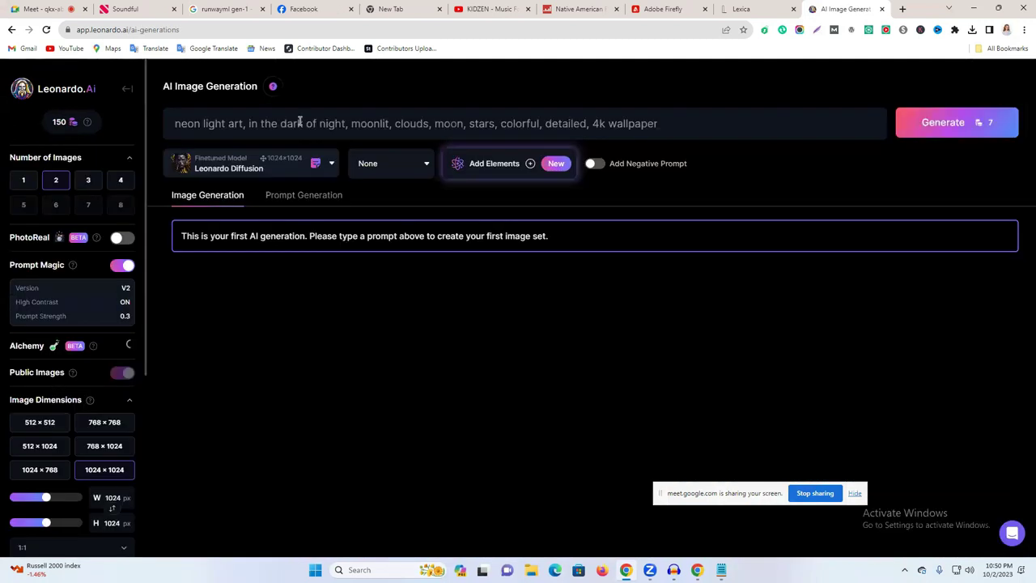
Generate two images from the prompt "neon light art, in the dark of night, moonlit, clouds, moon, stars, colorful, detailed, 4k wallpaper".
triple_click(299, 122)
left_click(300, 122)
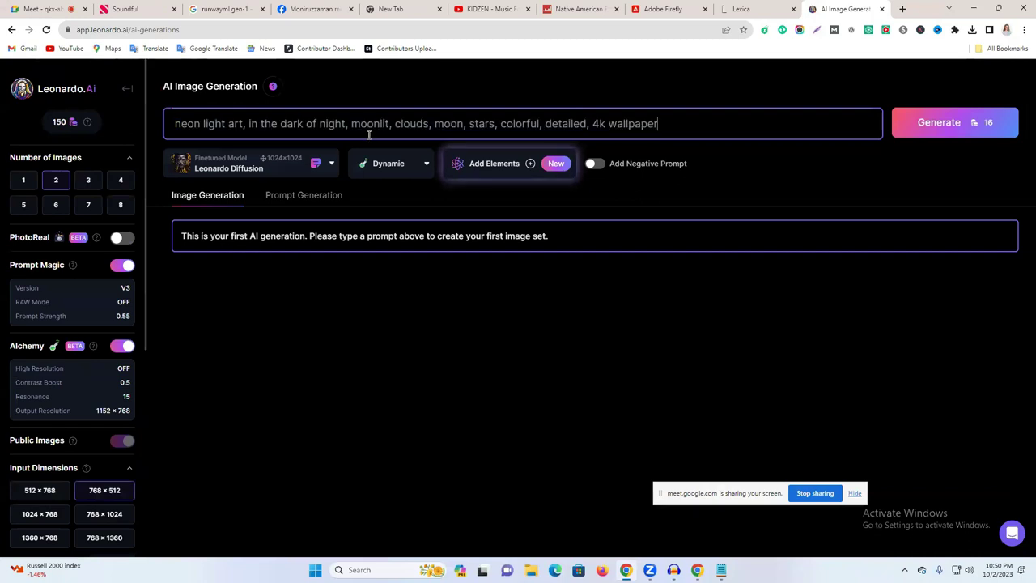
double_click(929, 132)
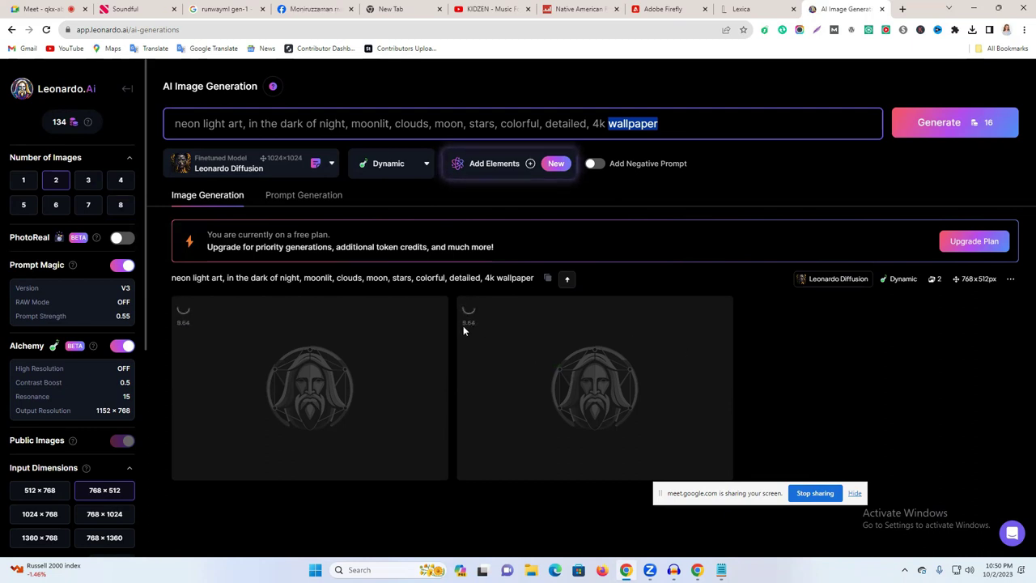
Move the screen-sharing notice clear of the image results and bring up the first generated image's options.
left_click(756, 492)
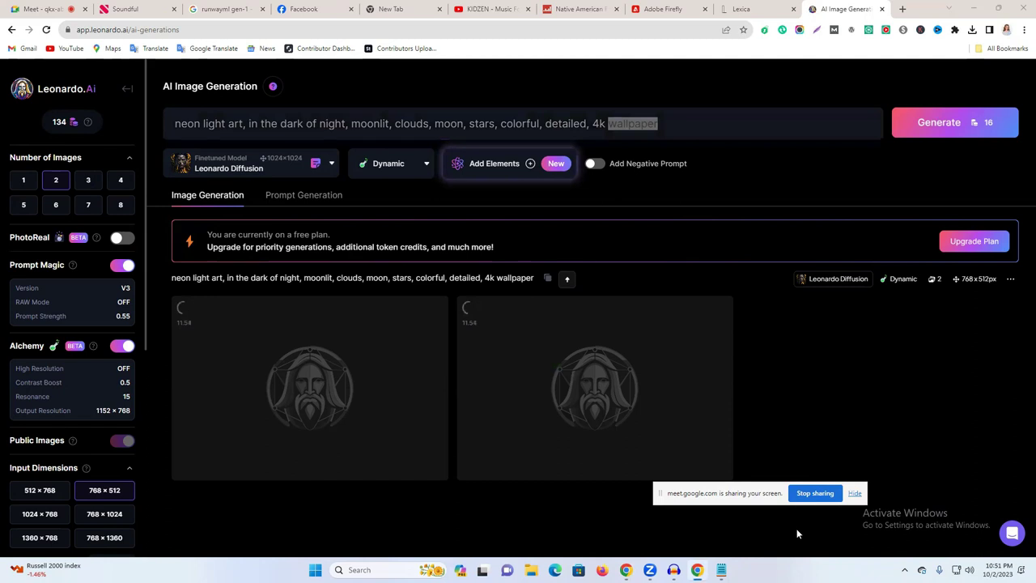
left_click_drag(752, 503, 859, 540)
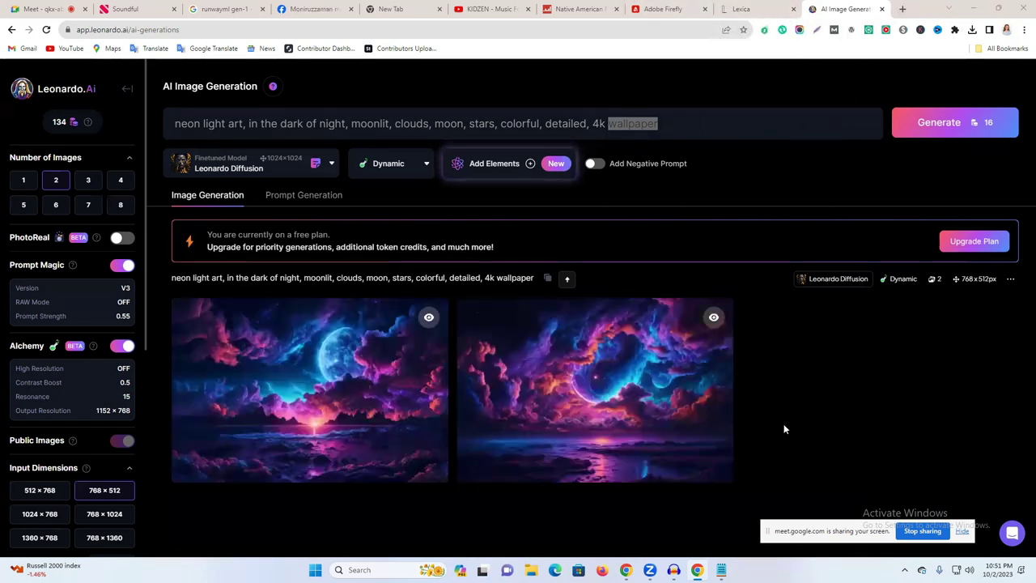
mouse_move(421, 416)
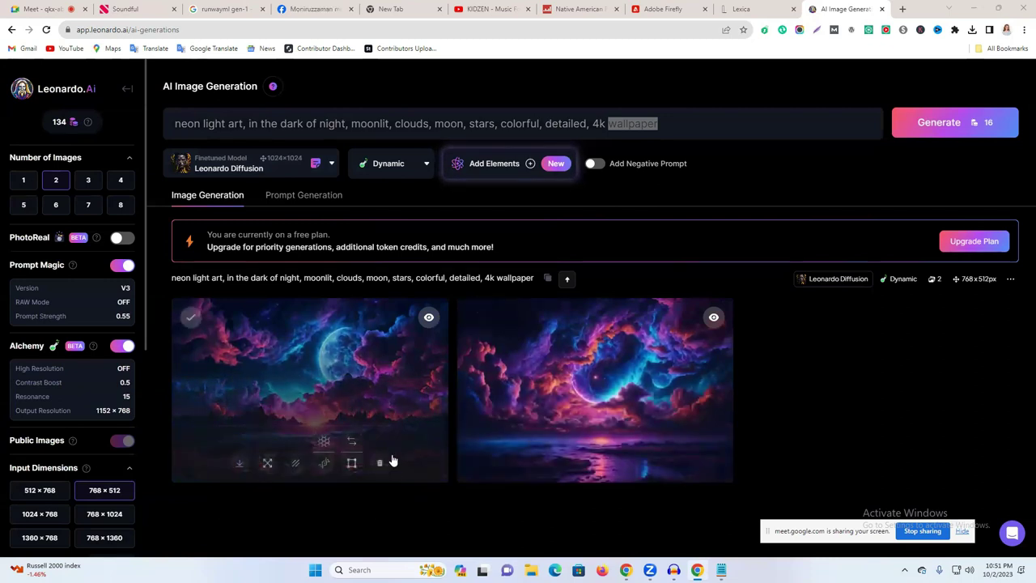
Set the number of images to 8 and generate another set with the same neon light art prompt.
left_click(125, 210)
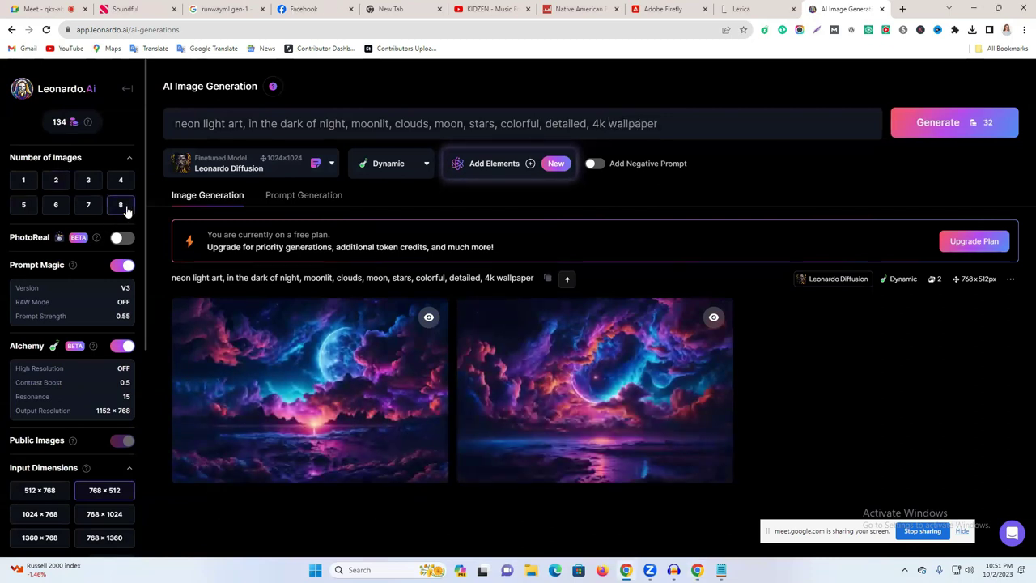
left_click(945, 125)
scroll(784, 379, "down", 3)
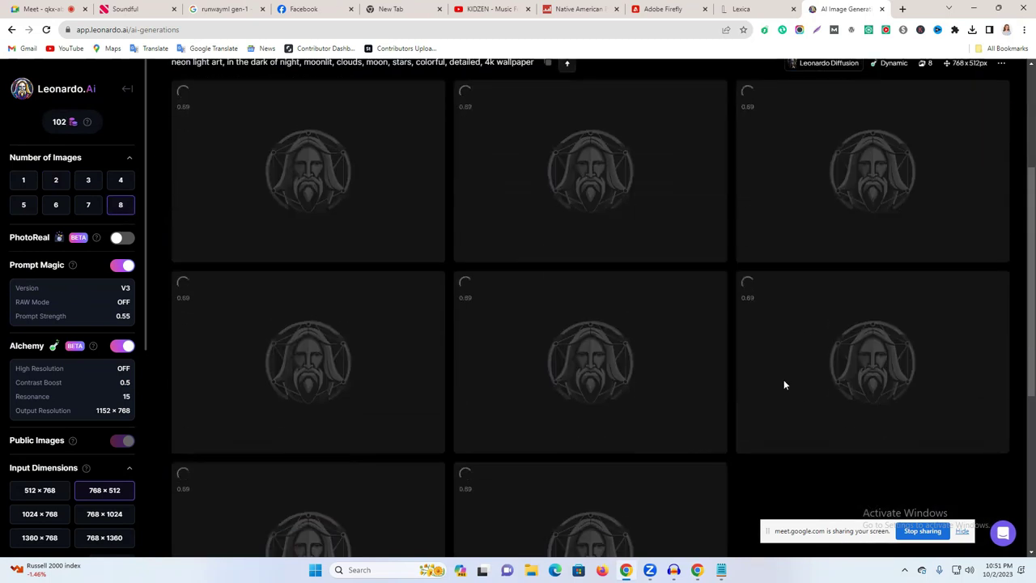
scroll(803, 379, "up", 3)
scroll(804, 384, "down", 3)
scroll(803, 383, "up", 3)
Open Google Images in a new browser tab and run a reverse image search with Screenshot_60 from Downloads.
left_click(900, 8)
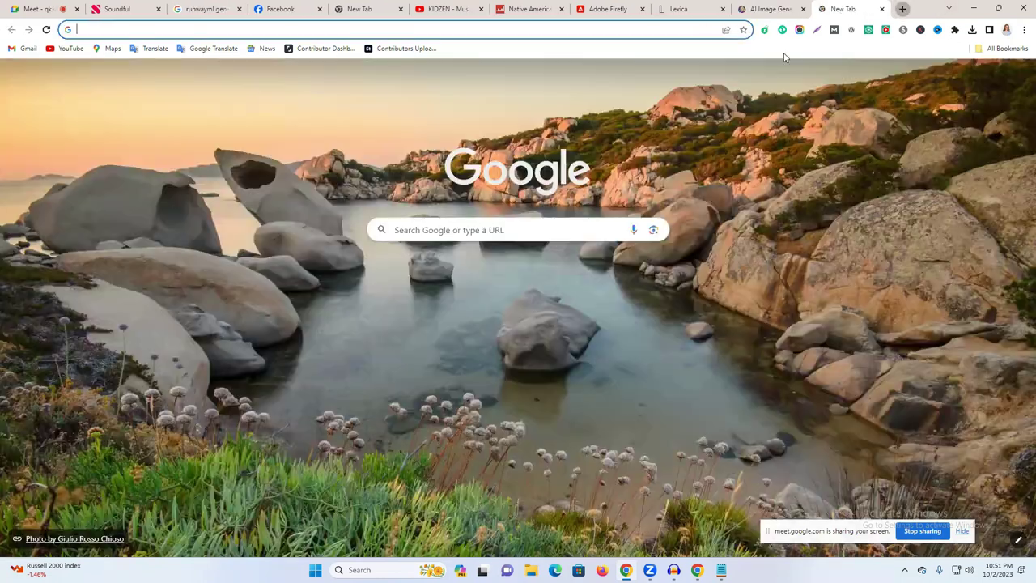
left_click(961, 79)
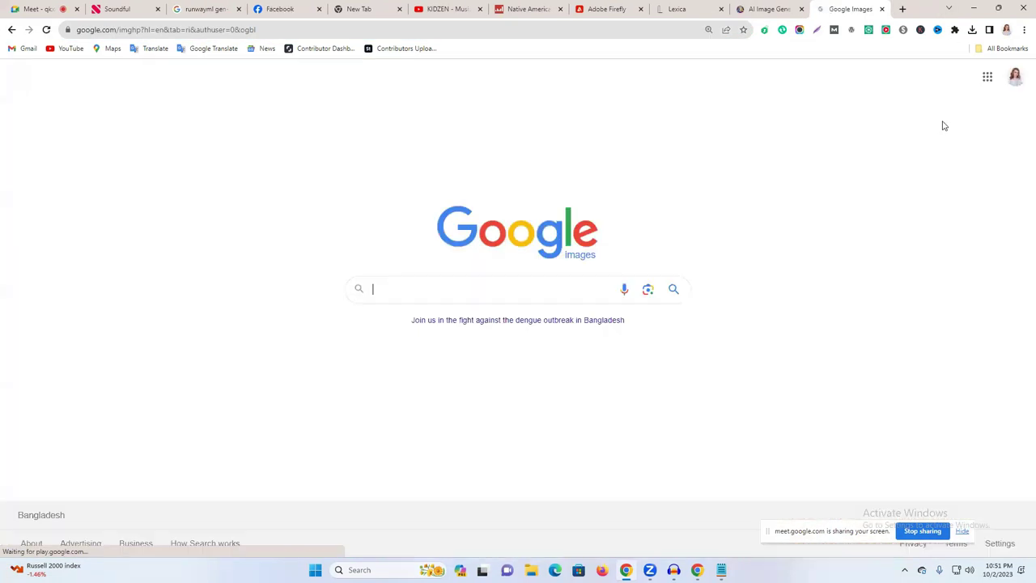
left_click(645, 293)
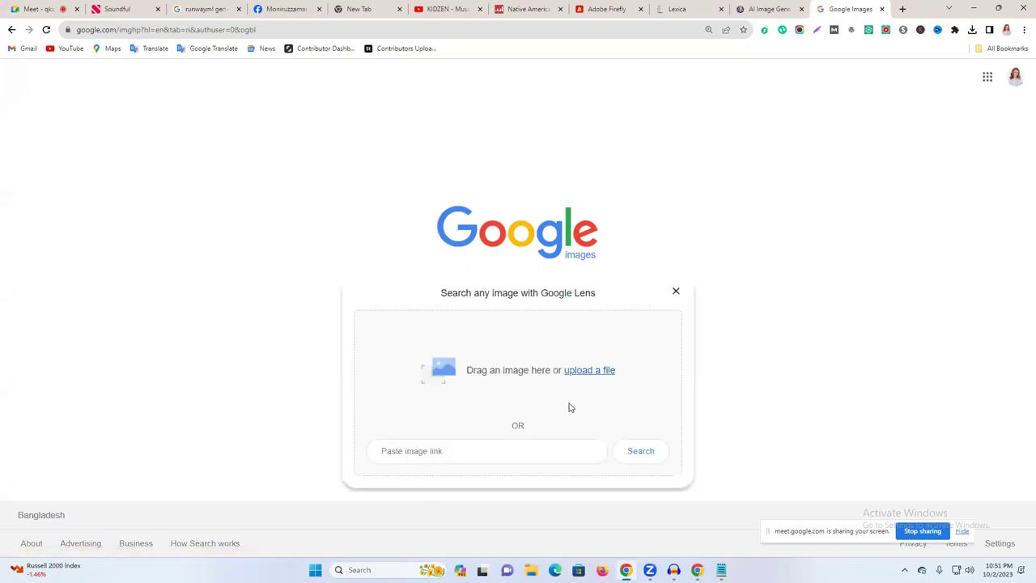
left_click(590, 371)
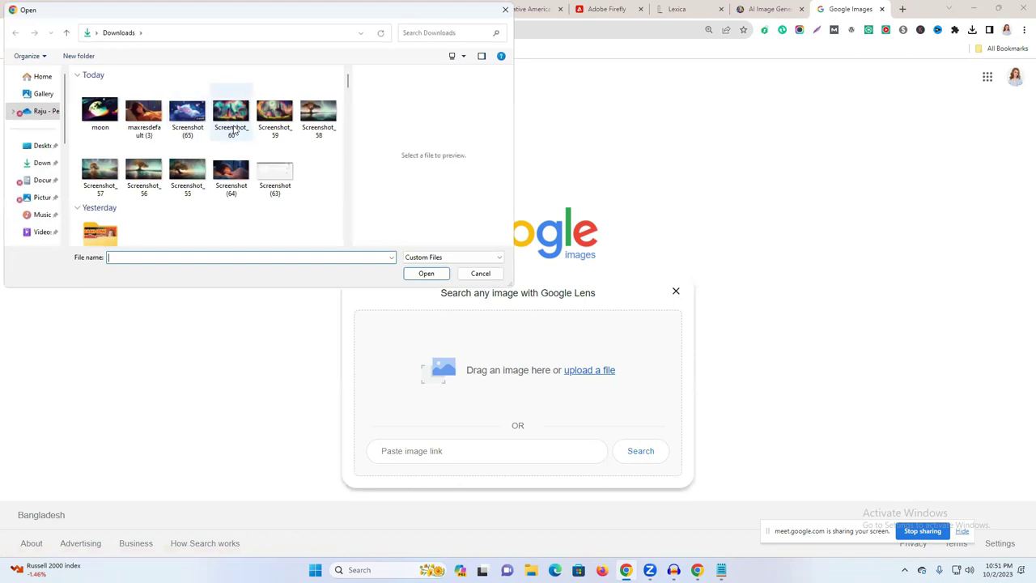
left_click(232, 130)
left_click(424, 273)
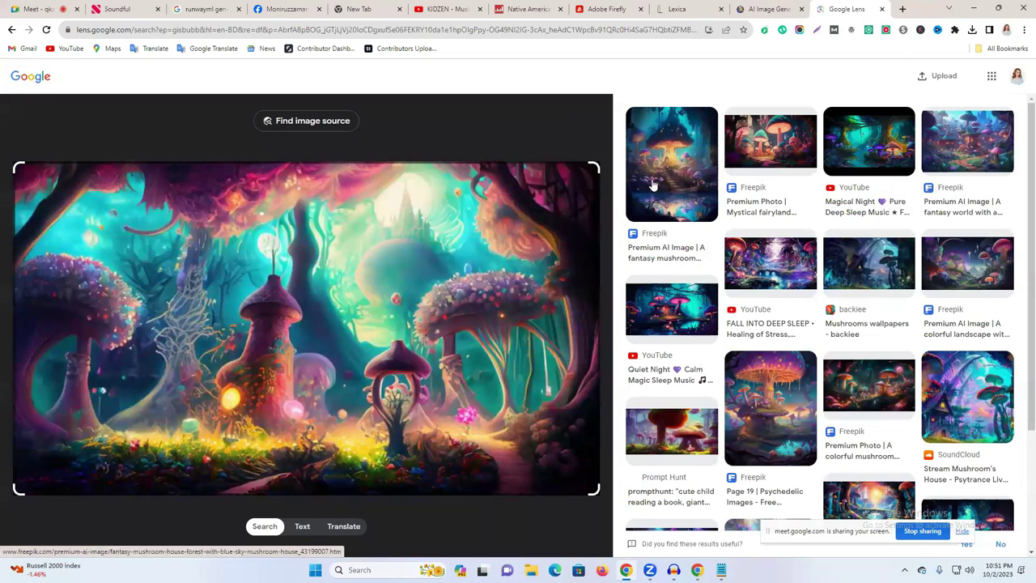
scroll(969, 277, "down", 2)
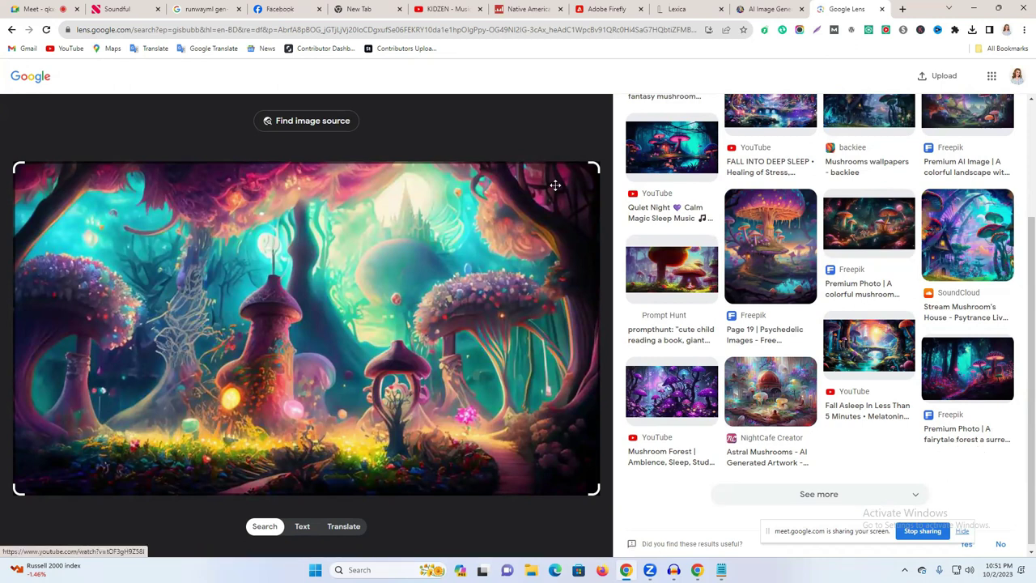
Switch to the Google Meet call, close its list of people, and return to the Leonardo.Ai generation page.
key("ctrl+1")
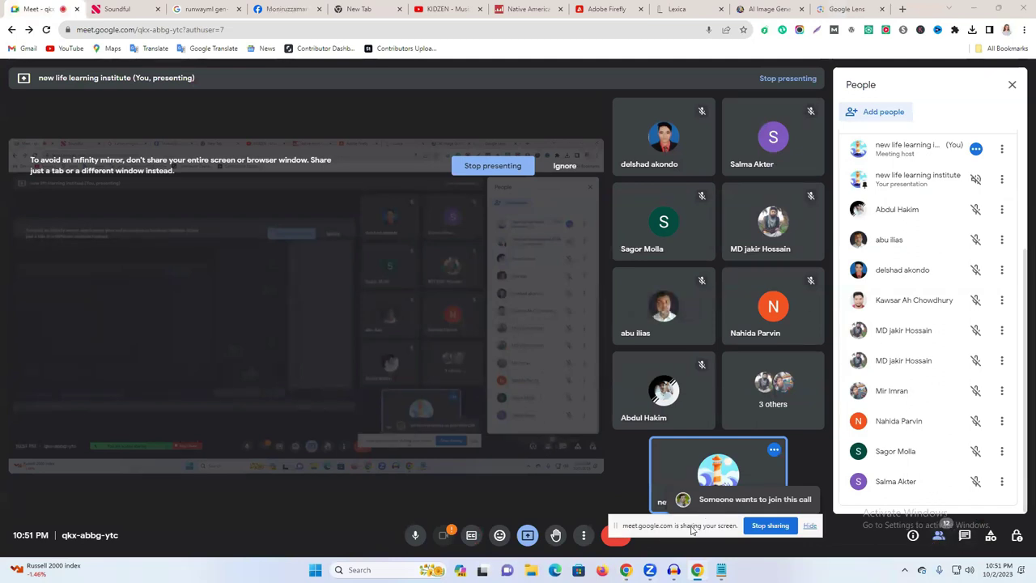
left_click(939, 535)
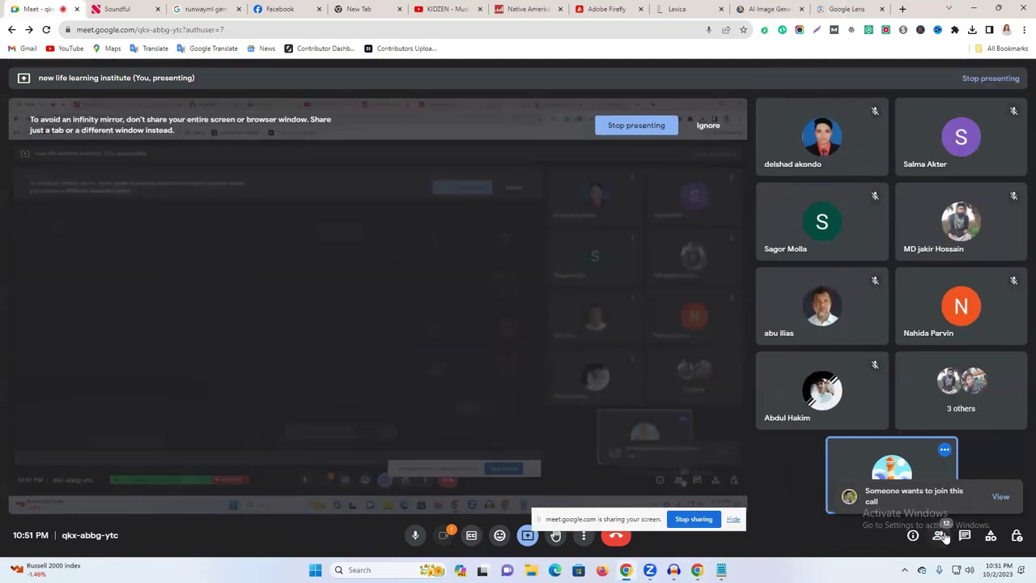
left_click(797, 9)
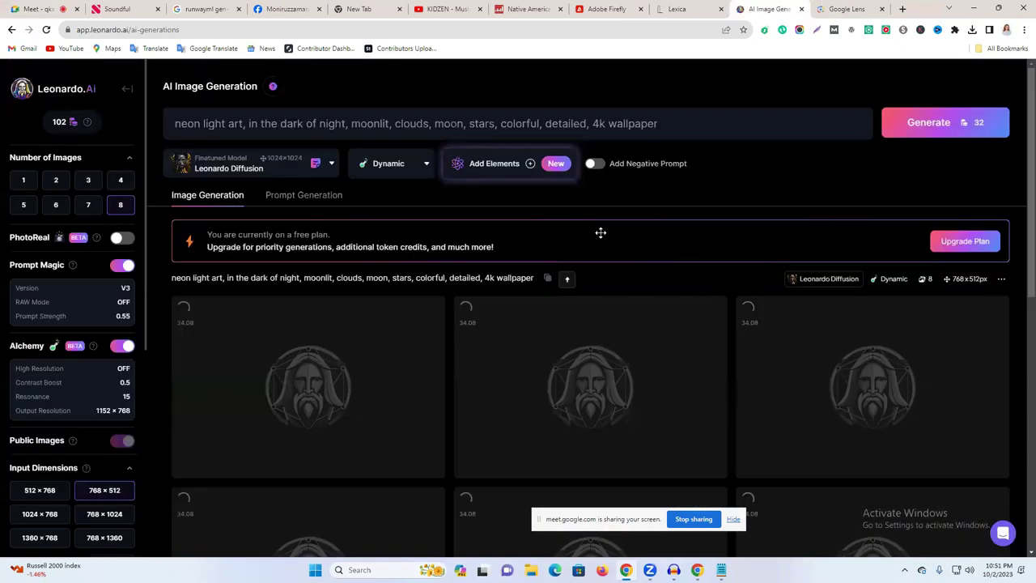
Open the Freepik colorful mushroom photo from the Google Lens results and look through its page.
key("ctrl+Tab")
left_click(846, 287)
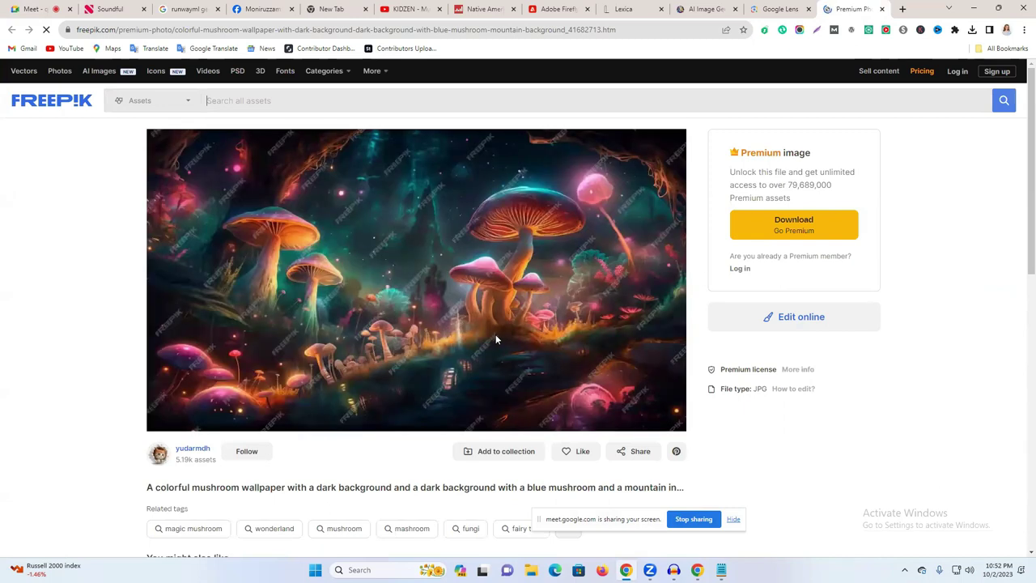
scroll(496, 340, "down", 1)
scroll(582, 346, "down", 3)
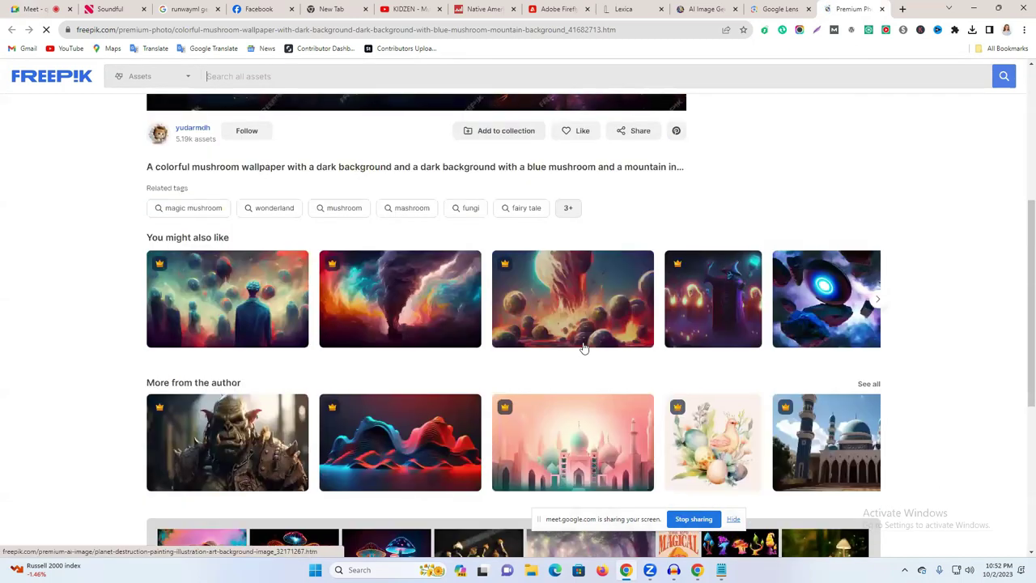
scroll(566, 348, "up", 3)
scroll(267, 494, "up", 1)
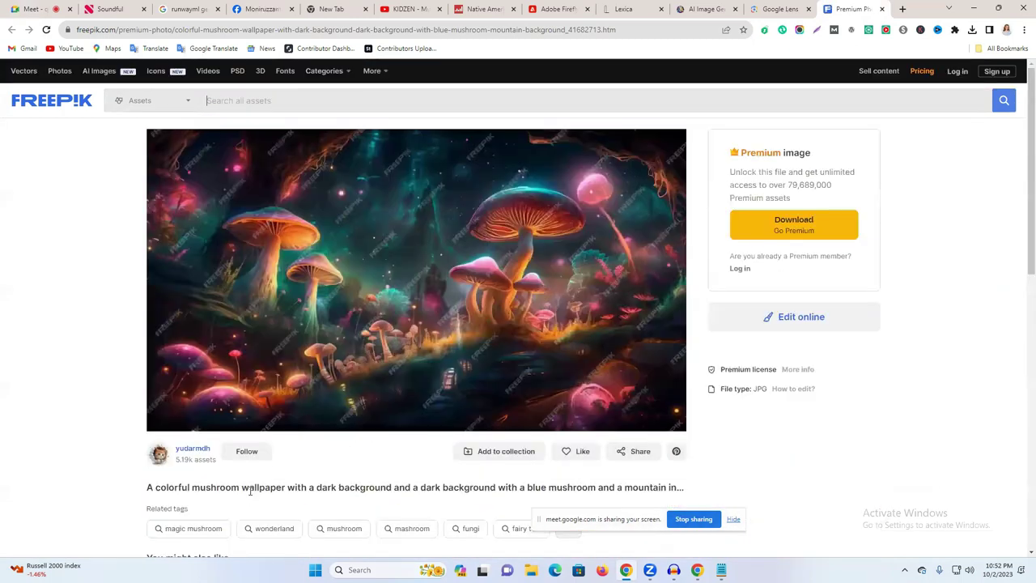
Copy the Freepik photo's title beginning "A colorful mushroom wallpaper with a dark background" and check the Leonardo.Ai page.
triple_click(251, 491)
right_click(251, 490)
left_click(308, 365)
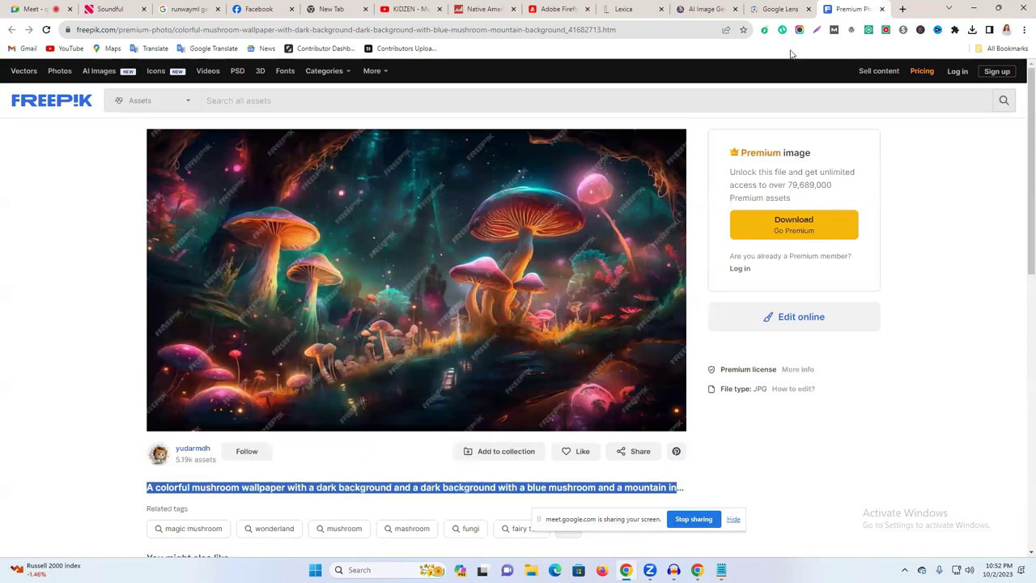
left_click(702, 9)
left_click(850, 8)
Return to Google Lens, expand the list of visually similar images and browse the additional matches.
left_click(765, 9)
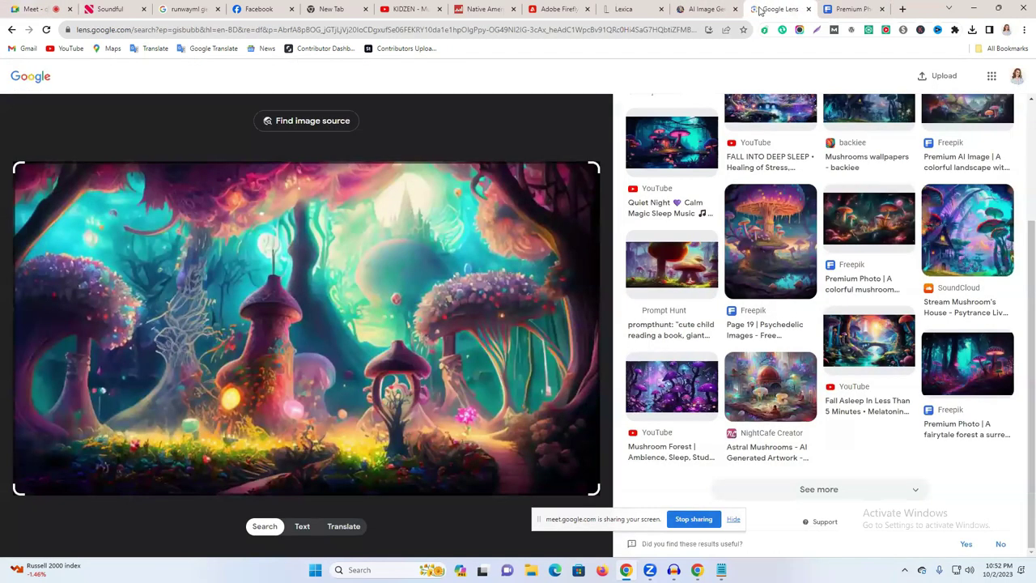
left_click(813, 492)
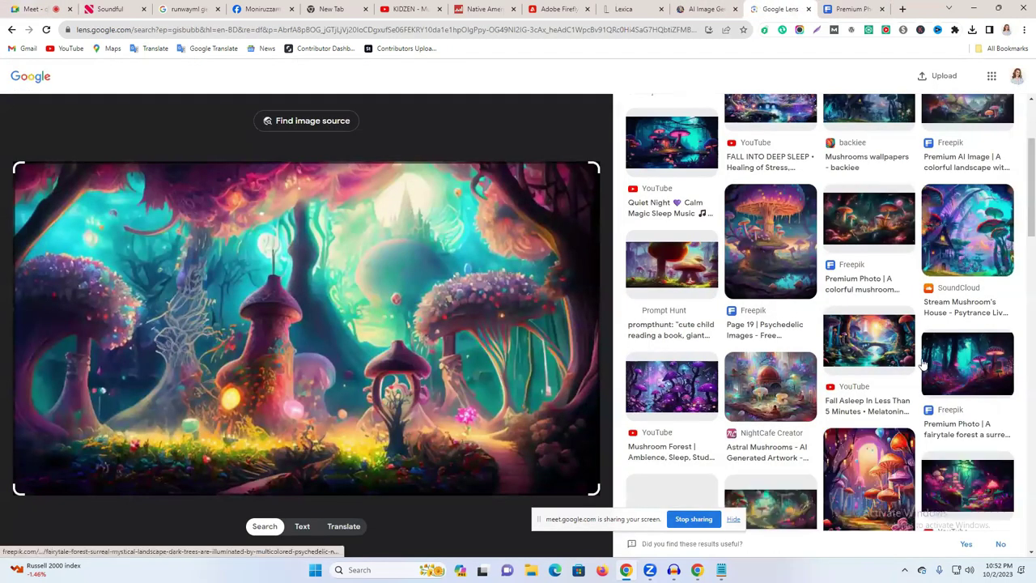
scroll(948, 392, "down", 1)
scroll(948, 392, "down", 2)
scroll(855, 340, "down", 2)
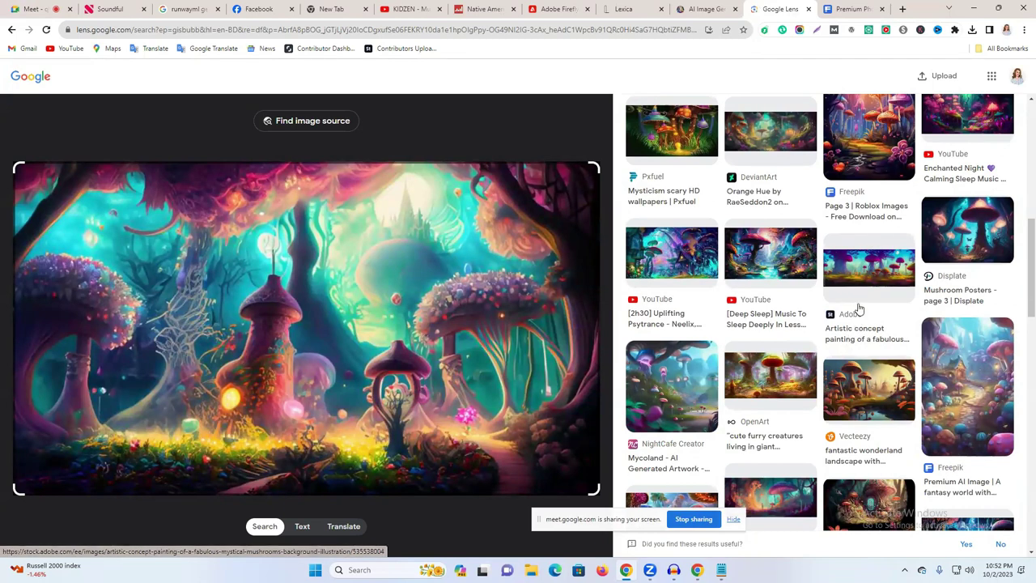
scroll(862, 308, "down", 1)
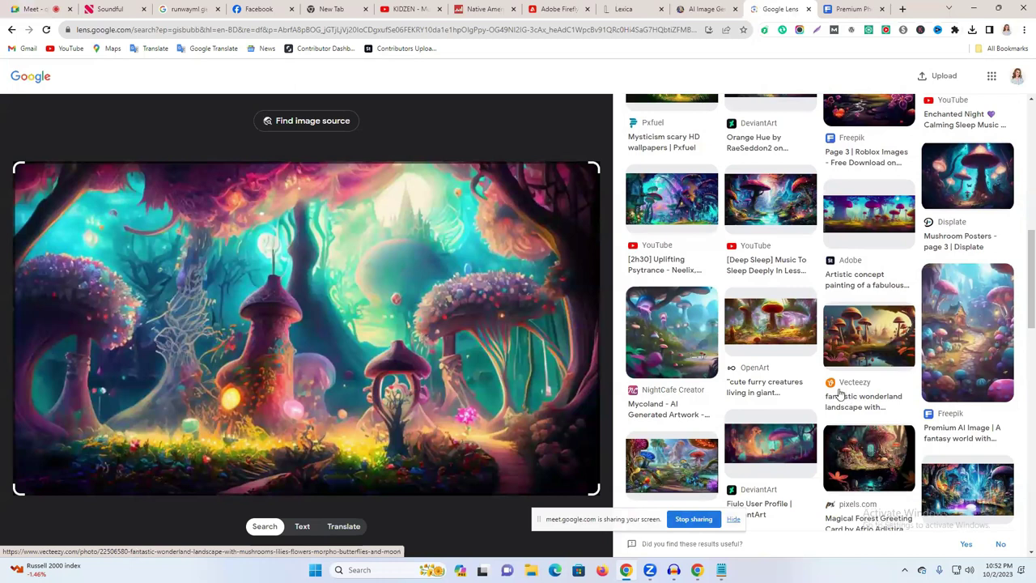
scroll(841, 395, "down", 3)
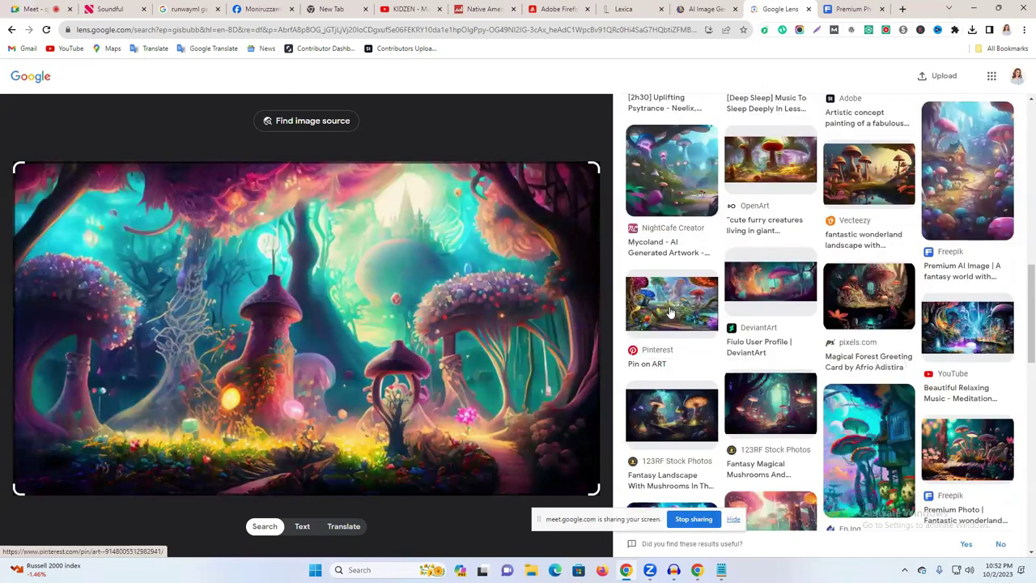
Open the Pinterest "Pin on ART" match and browse the similar fantasy mushroom images below it.
left_click(670, 306)
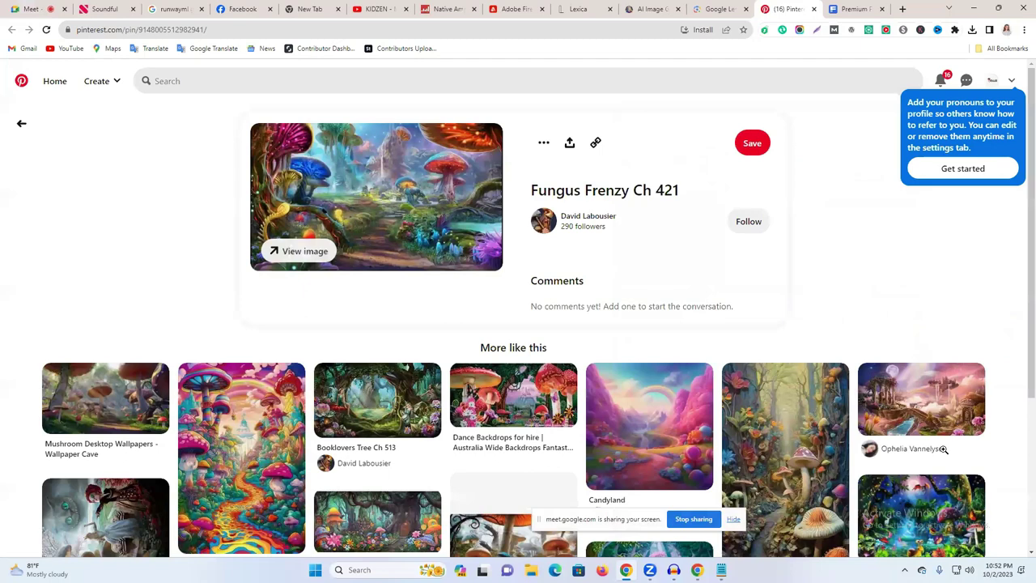
scroll(911, 430, "down", 1)
scroll(583, 364, "down", 2)
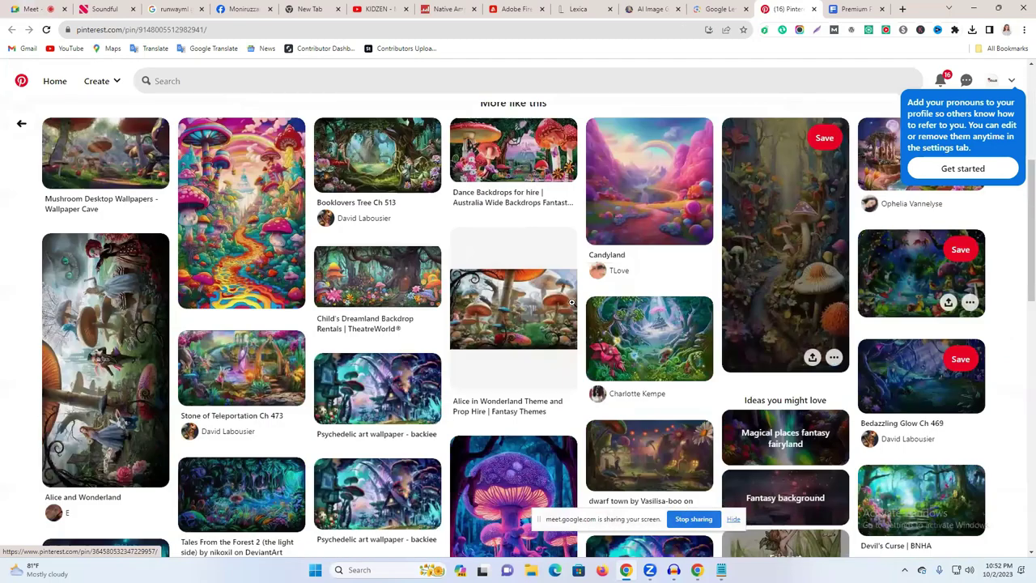
Browse the similar fantasy images and open the TOOGOO(R) 7x5ft fairytale forest backdrop pin with its image options.
scroll(644, 175, "down", 2)
scroll(492, 406, "down", 1)
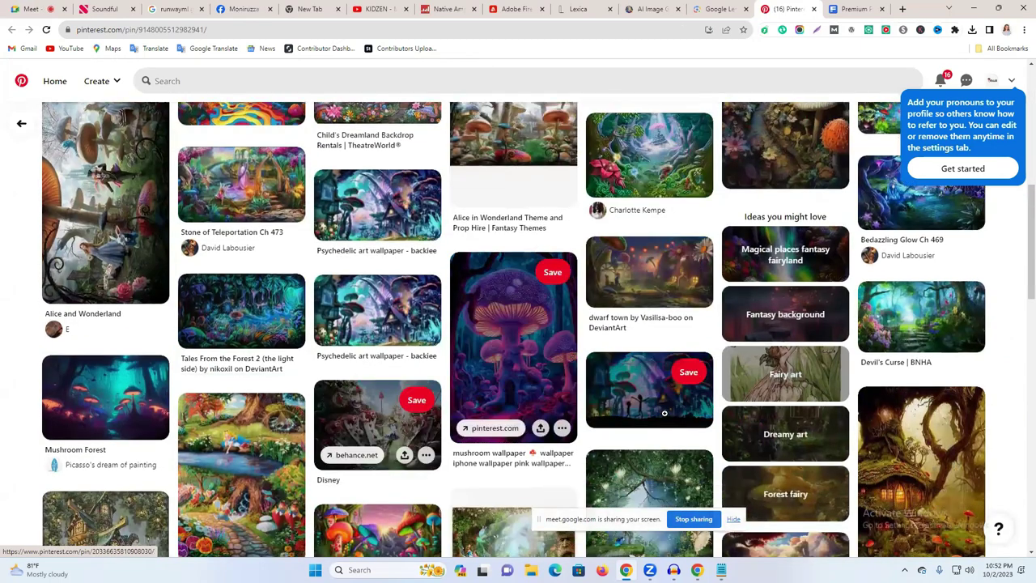
scroll(467, 388, "down", 3)
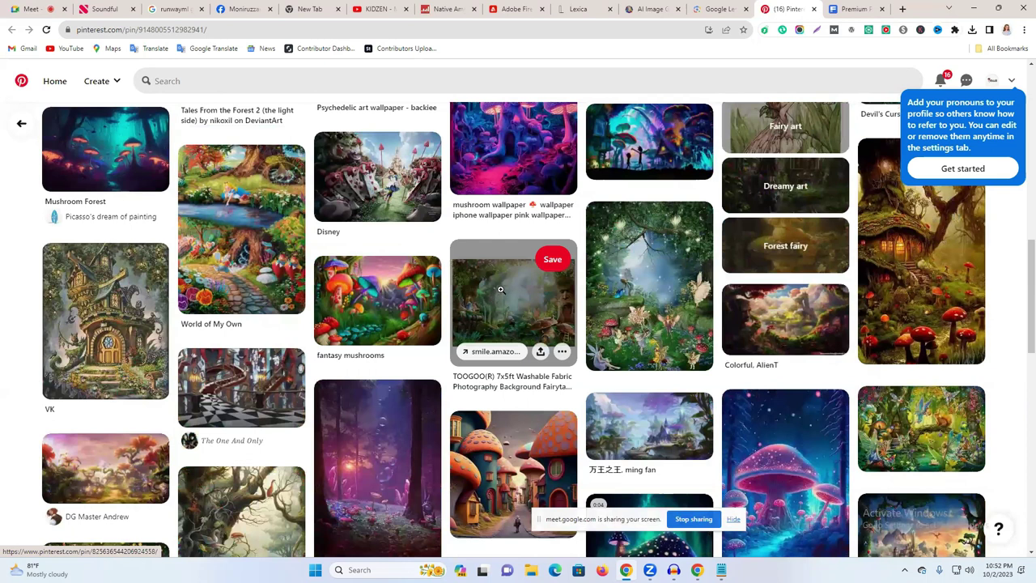
left_click(500, 289)
right_click(420, 250)
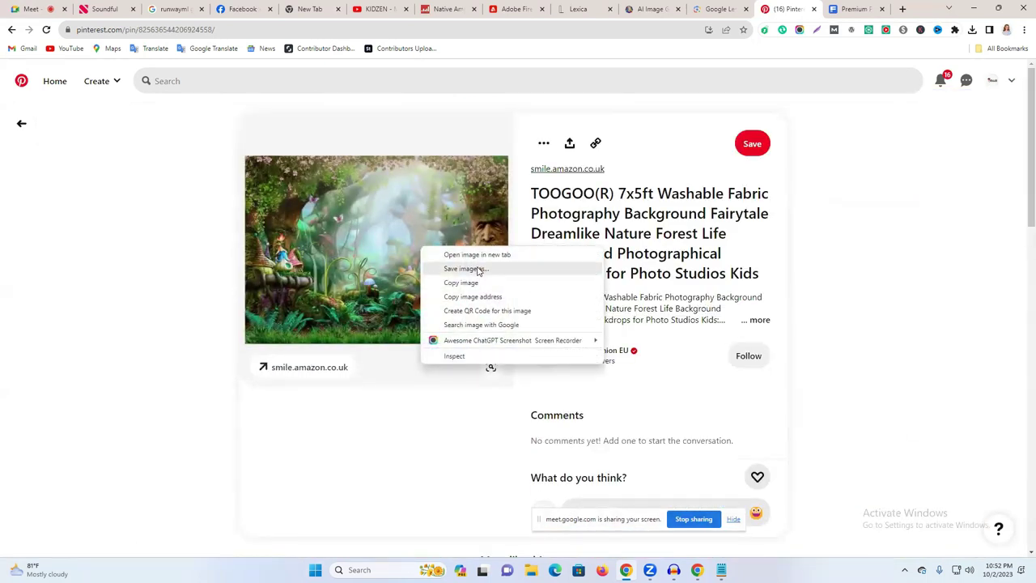
Look through the similar fairytale forest images below the TOOGOO(R) pin and close the Pinterest page.
scroll(796, 424, "down", 3)
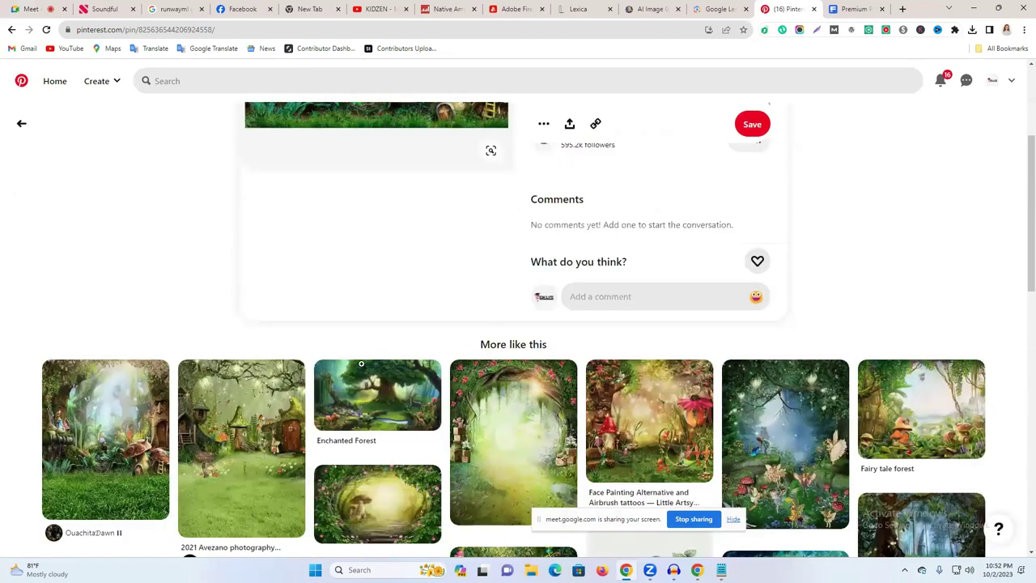
scroll(582, 317, "down", 2)
scroll(831, 226, "down", 3)
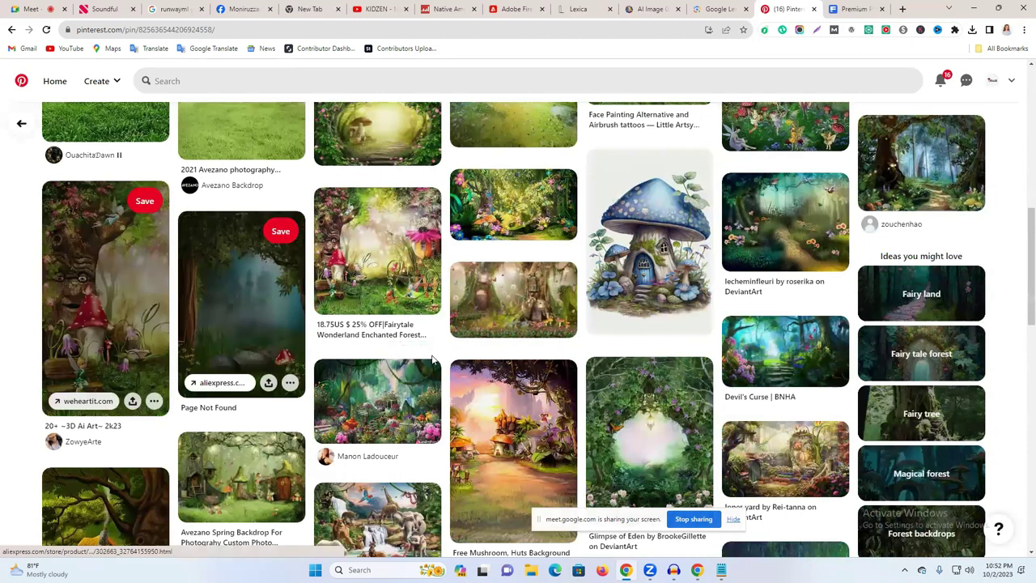
scroll(433, 360, "down", 3)
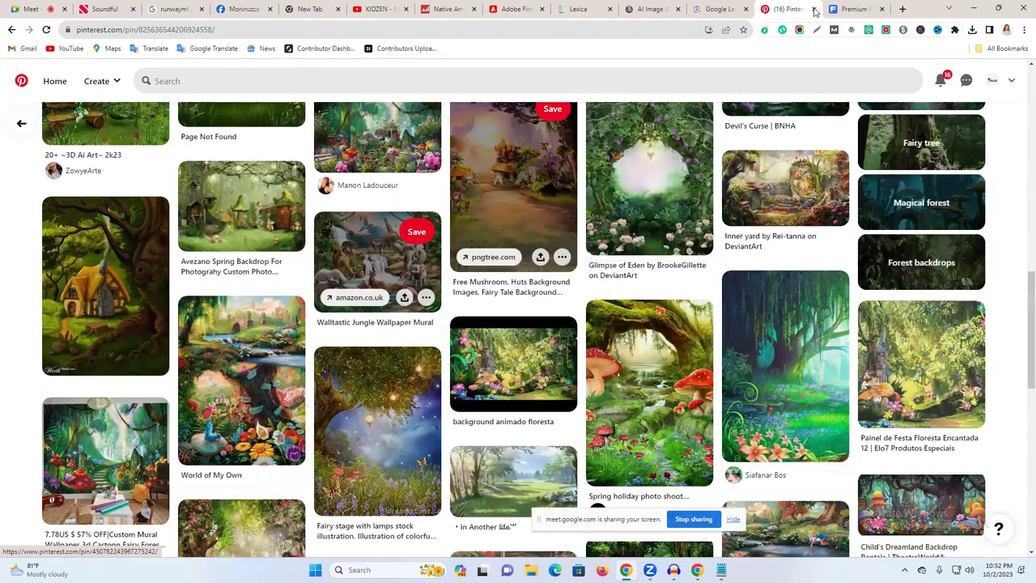
scroll(814, 11, "down", 3)
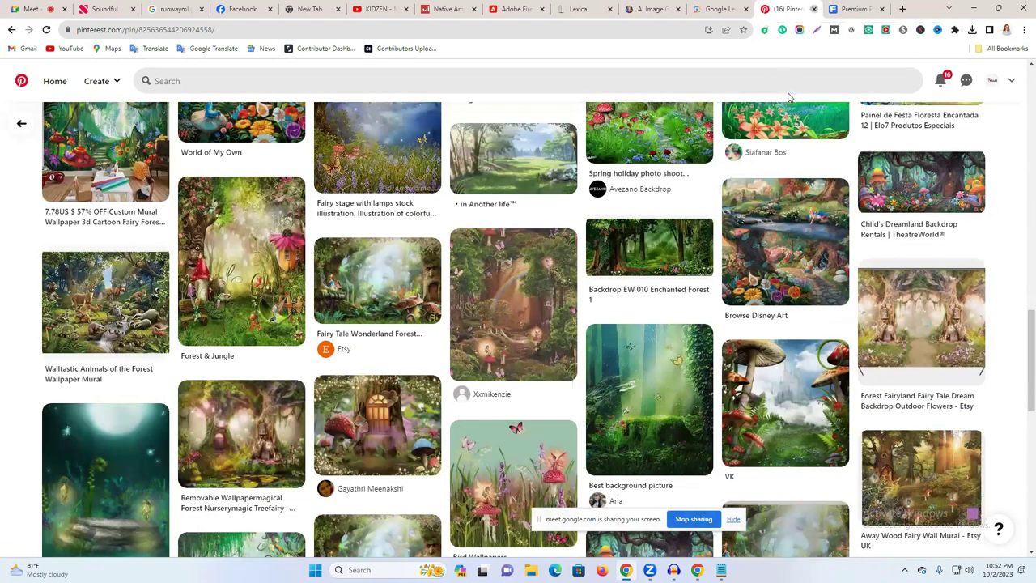
key("ctrl+w")
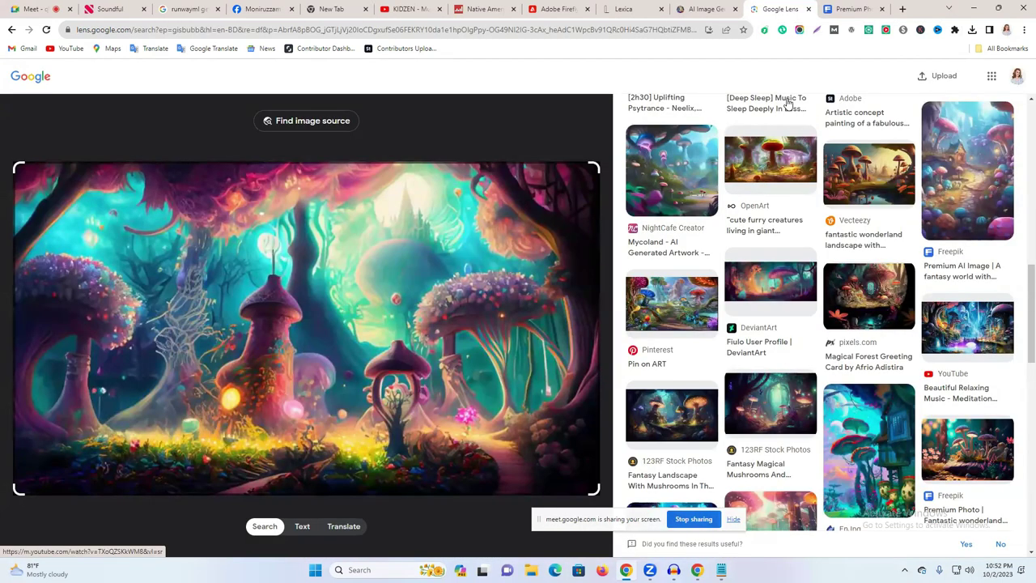
Check the Leonardo.Ai results and the Lexica gallery, and switch to the island villa images in Adobe Firefly.
left_click(688, 6)
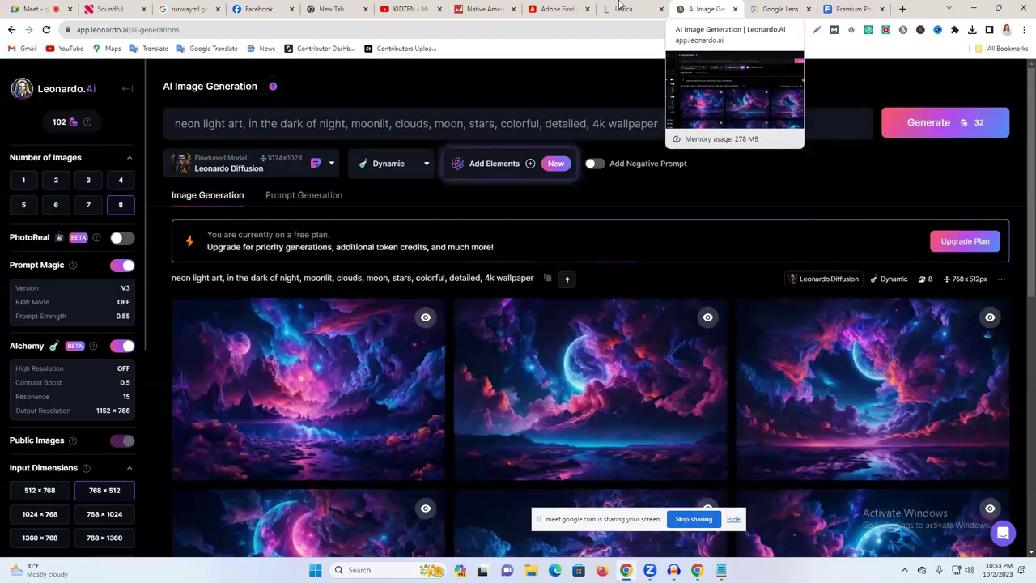
left_click(620, 7)
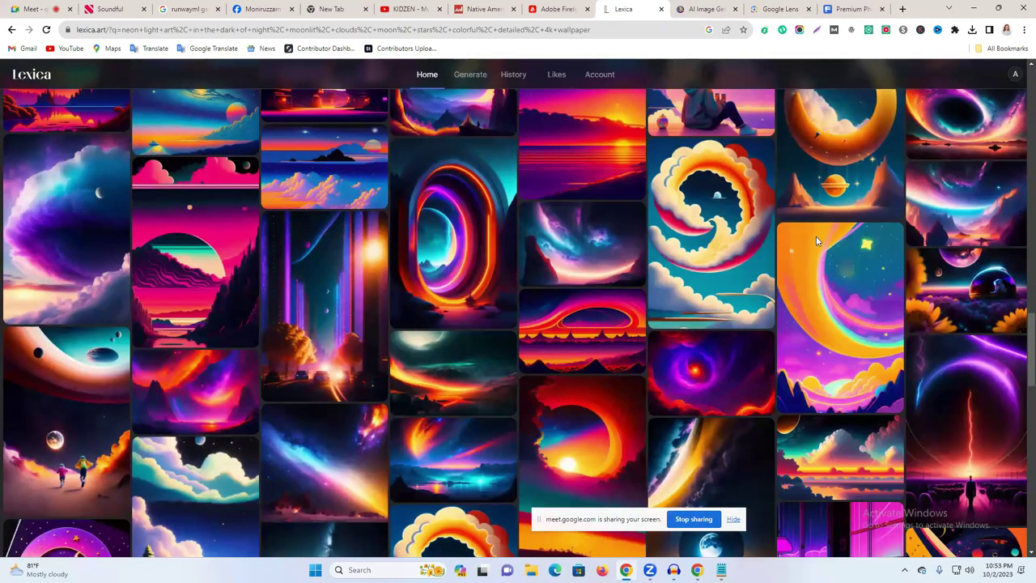
key("ctrl+shift+Tab")
mouse_move(663, 220)
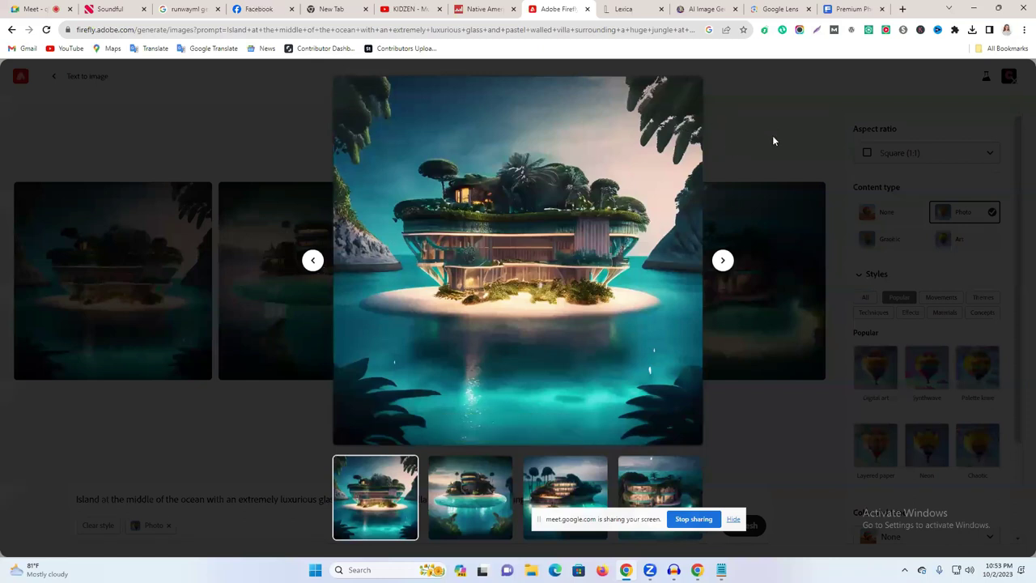
Close the enlarged island villa image and set the Firefly content type to None.
left_click(859, 165)
double_click(868, 131)
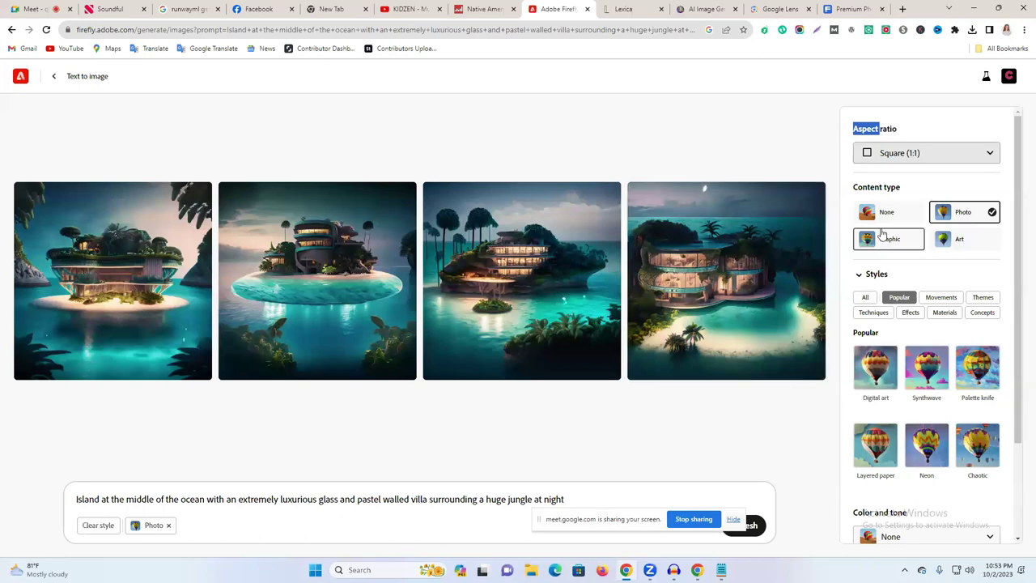
left_click(903, 216)
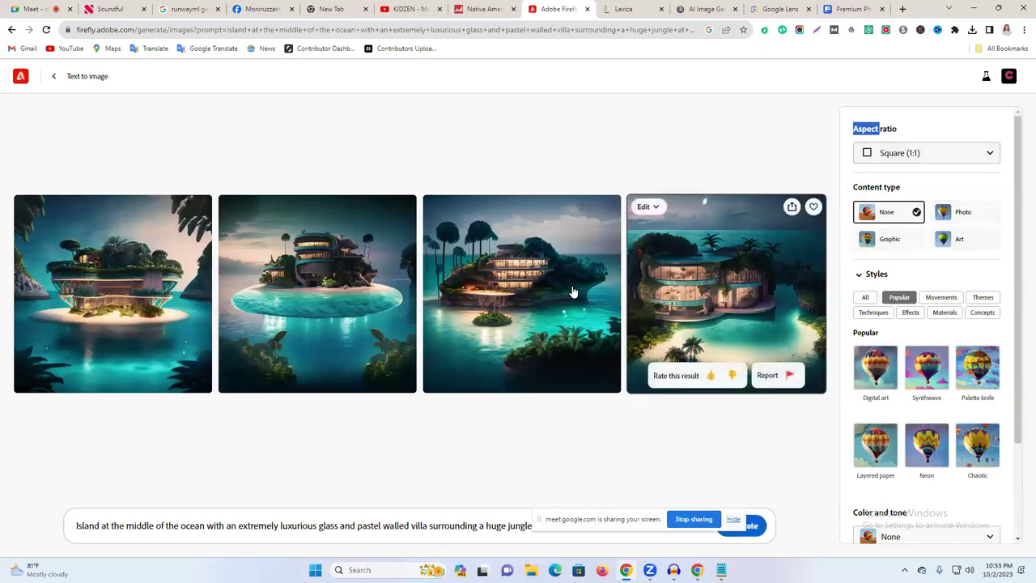
Compare the Leonardo.Ai and Lexica pages again and switch to the Freepik mushroom photo.
left_click(706, 8)
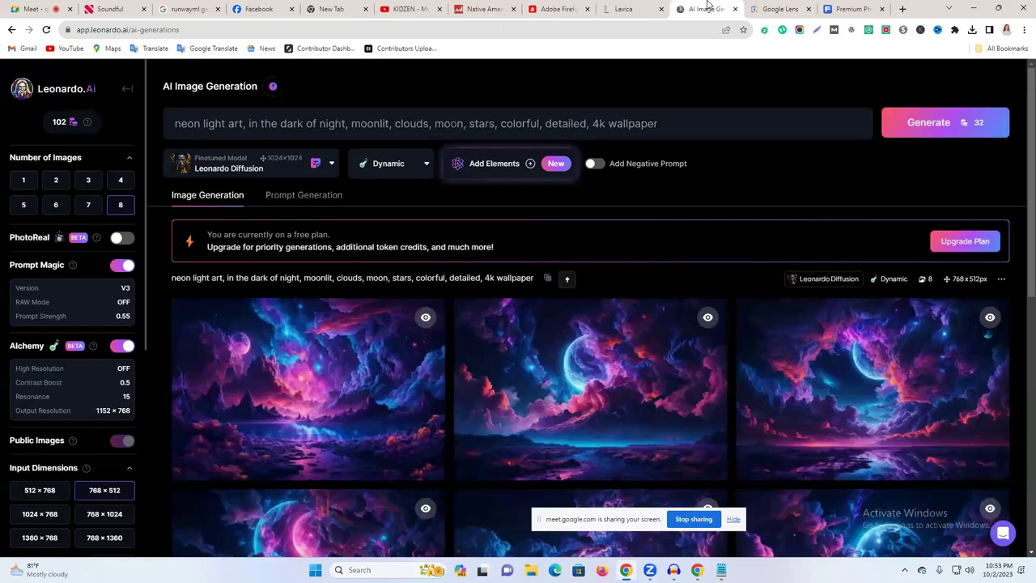
left_click(620, 12)
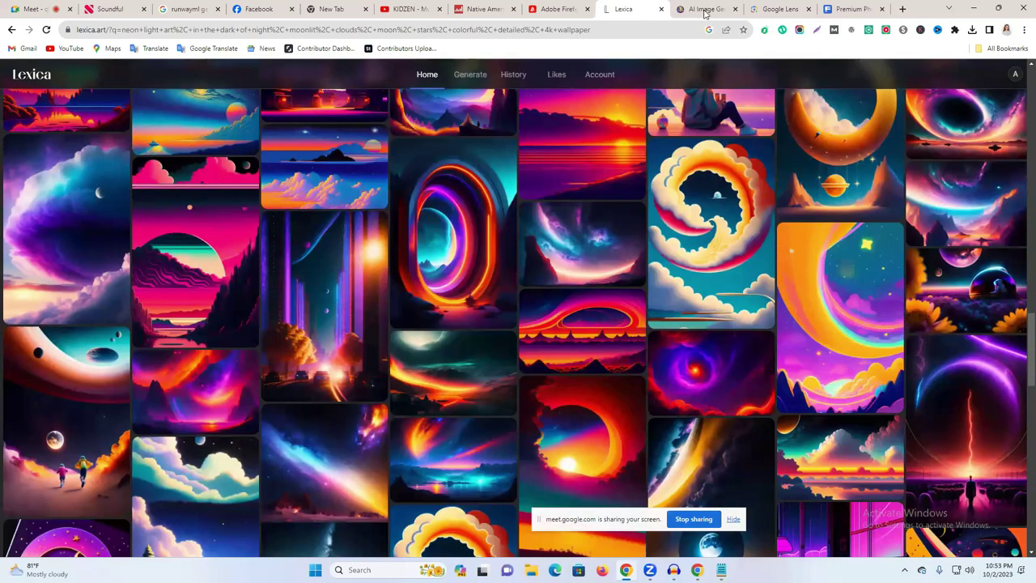
left_click(705, 11)
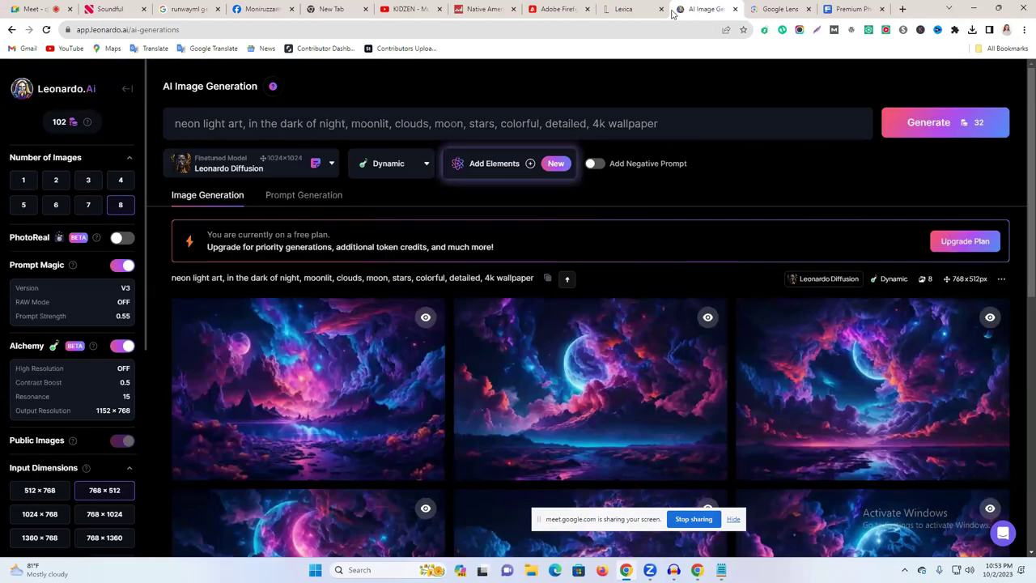
left_click(853, 9)
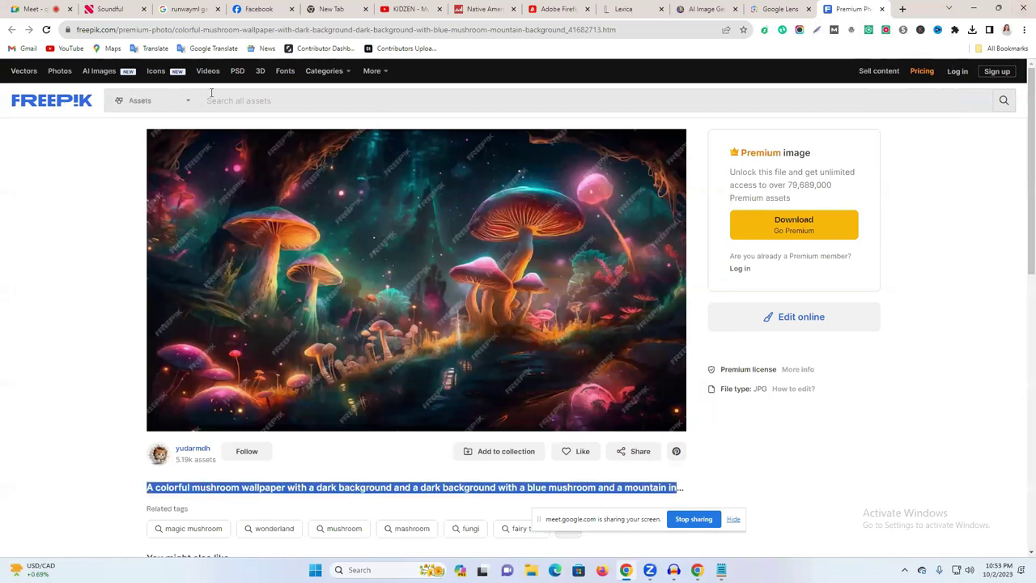
left_click(900, 8)
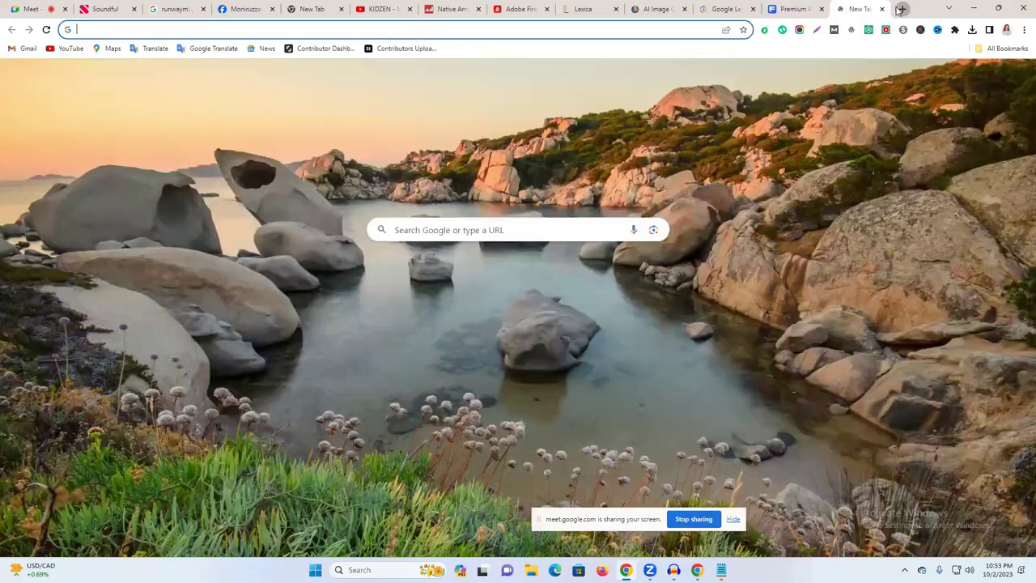
left_click(605, 29)
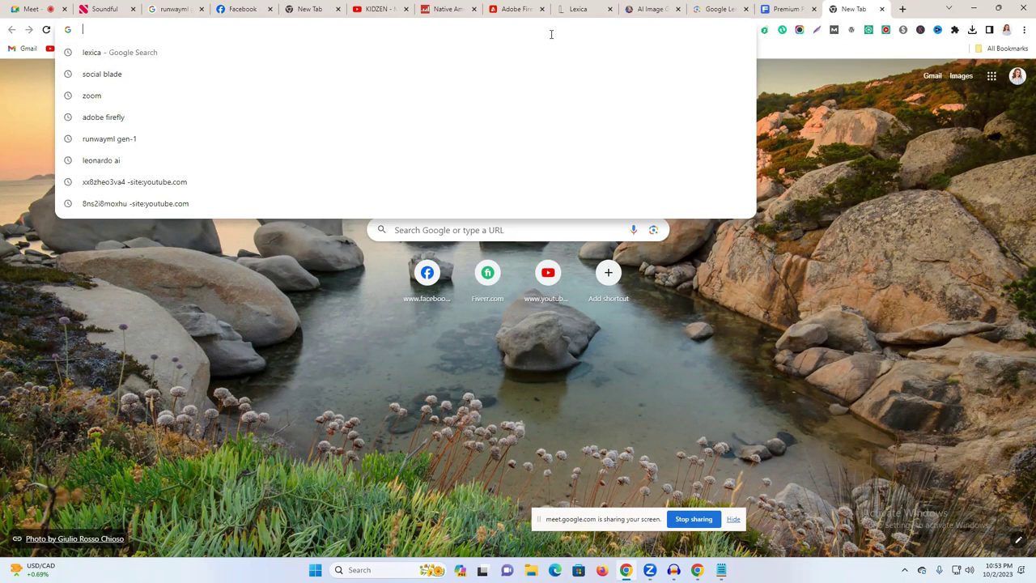
left_click(882, 8)
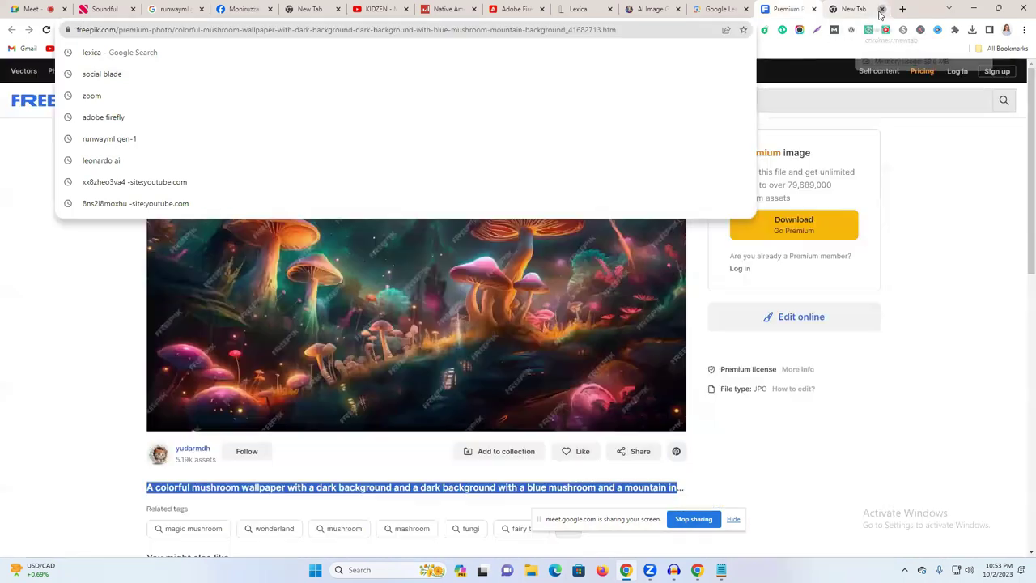
Close the Google Lens and Freepik pages and review the generated moonlit images in Leonardo.Ai.
key("ctrl+shift+Tab")
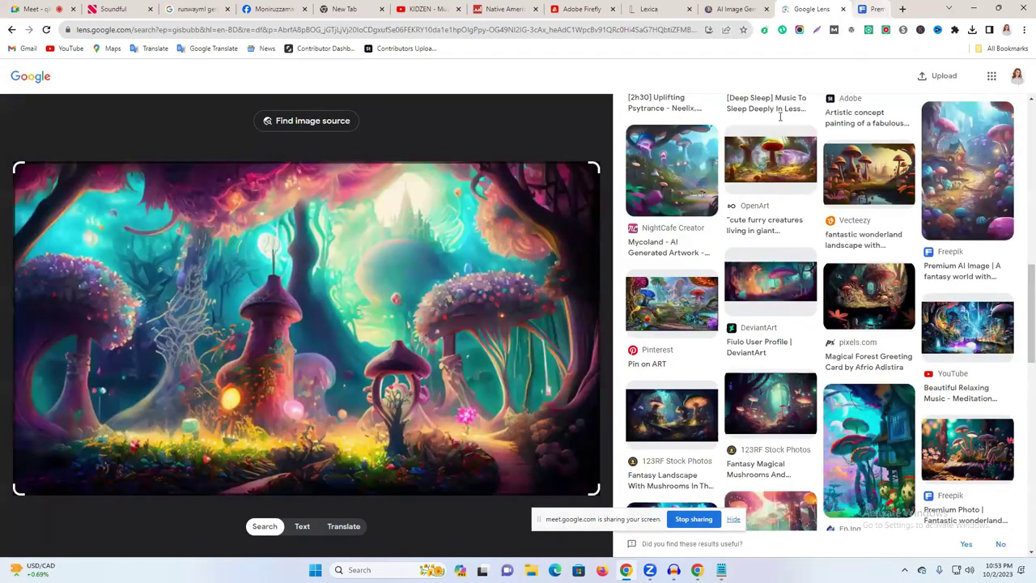
key("ctrl+w")
key("ctrl+w")
scroll(613, 232, "down", 2)
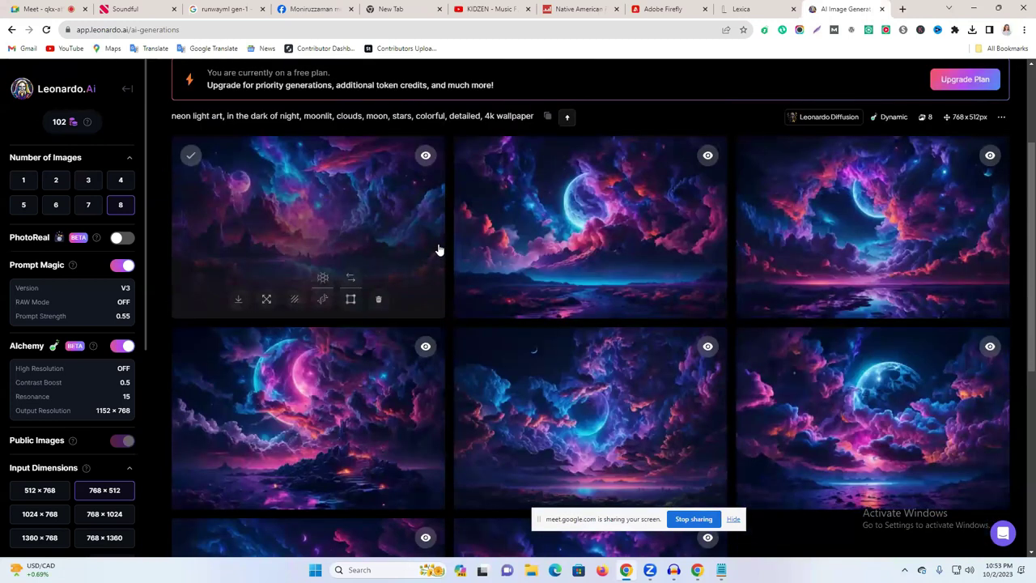
Switch to Soundful and look through the recommended templates, genres, Top Templates and New Releases on its home page.
left_click(152, 5)
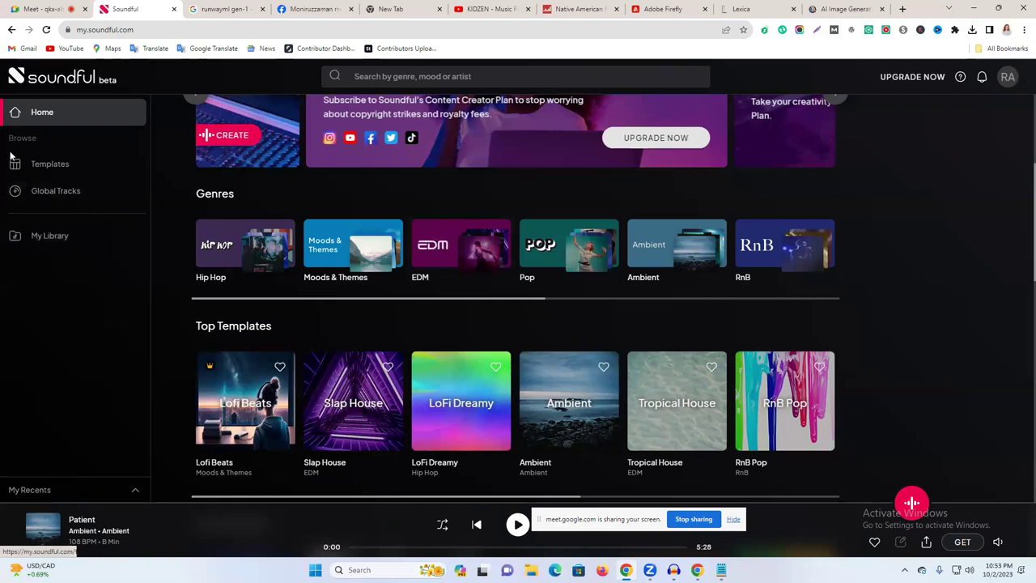
scroll(838, 369, "down", 3)
scroll(838, 368, "up", 4)
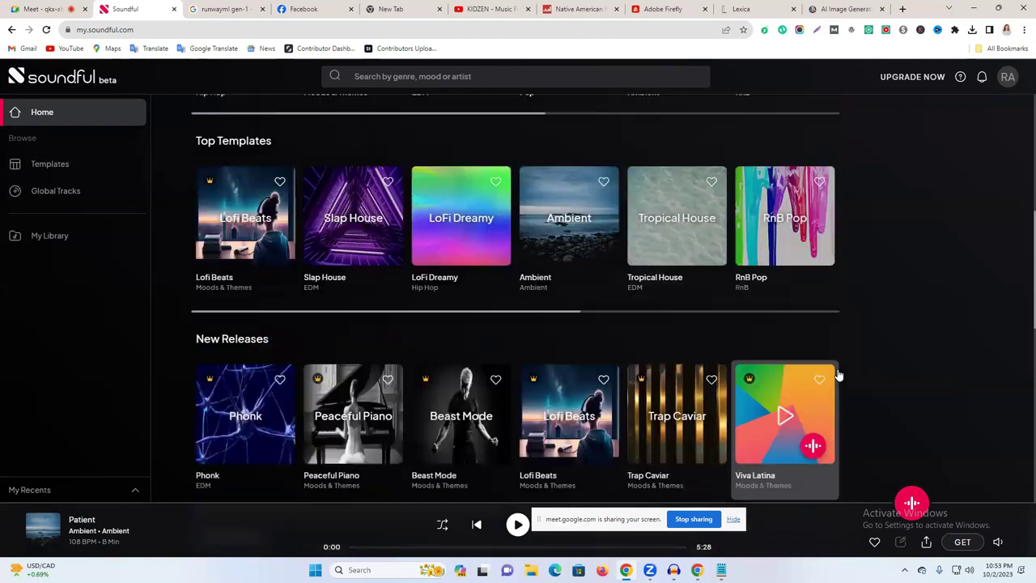
scroll(850, 352, "up", 2)
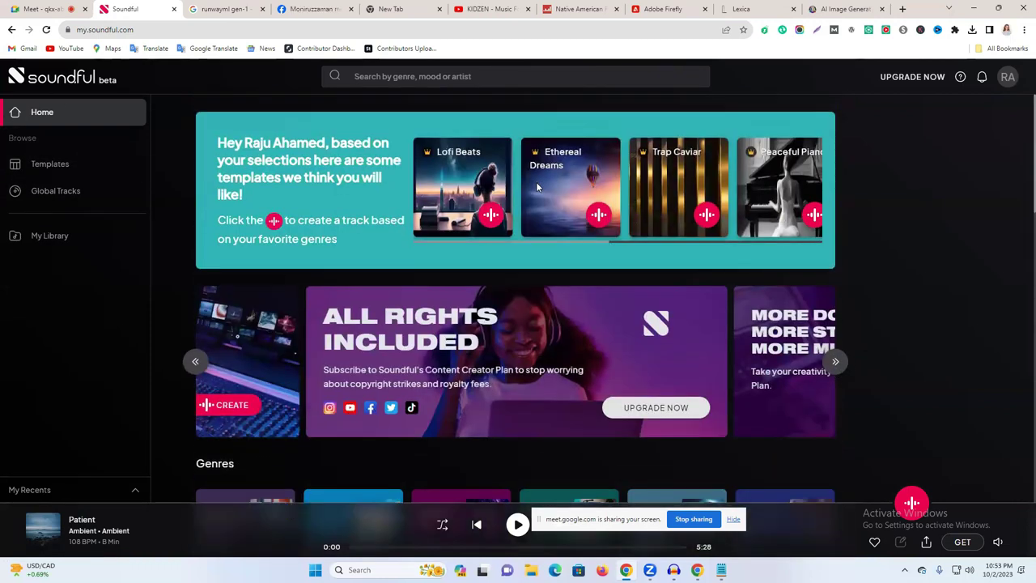
scroll(536, 182, "down", 3)
scroll(565, 294, "down", 2)
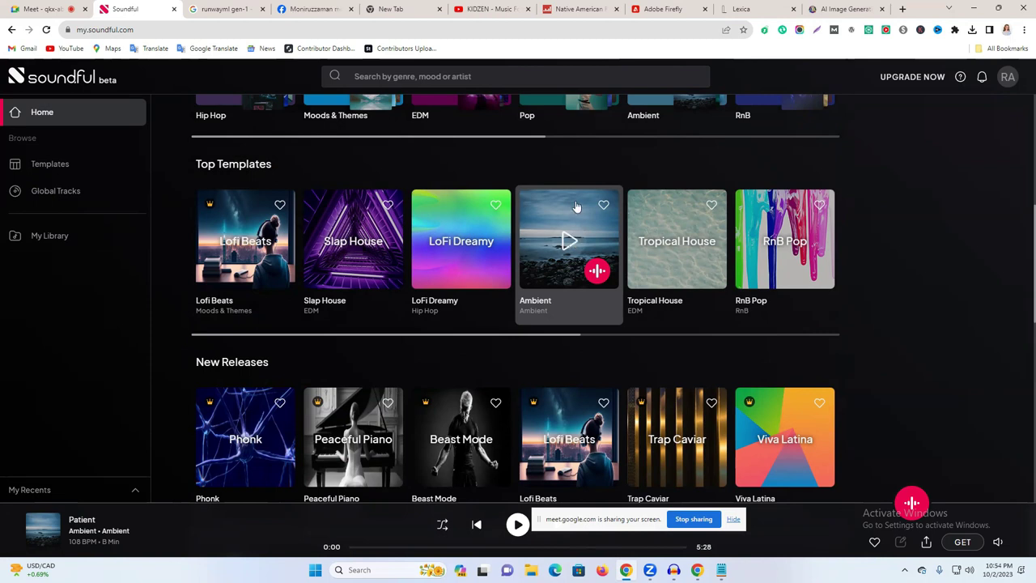
Load the Ambient track from Top Templates, open the track creation options, and play the track after moving the screen-sharing bar aside.
left_click(572, 225)
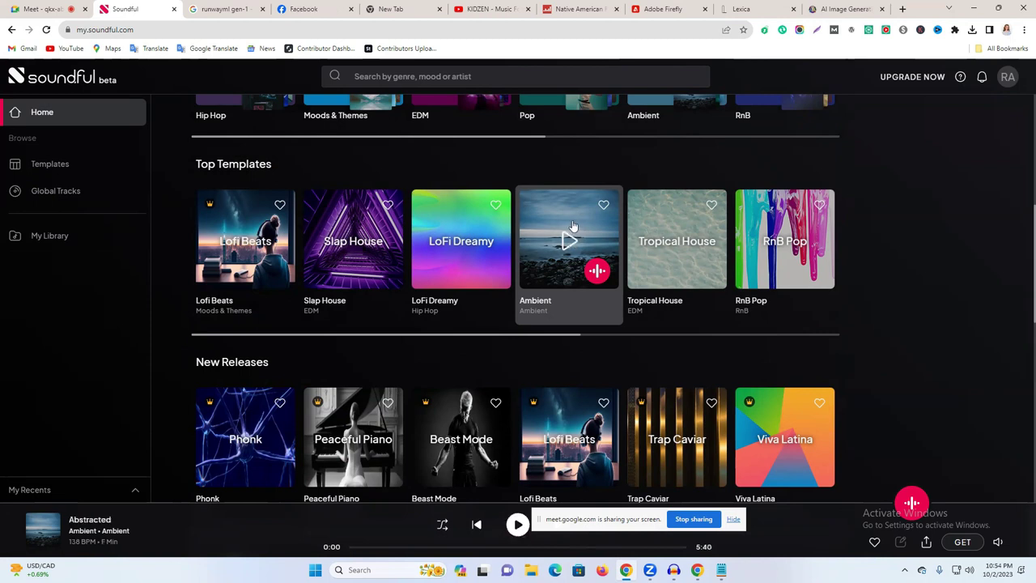
left_click(912, 502)
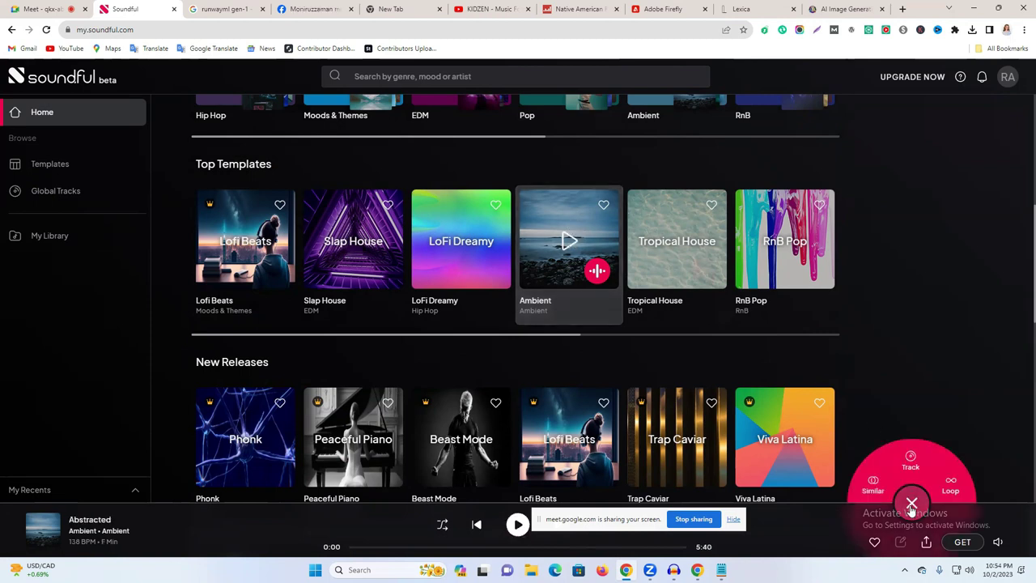
scroll(647, 414, "down", 1)
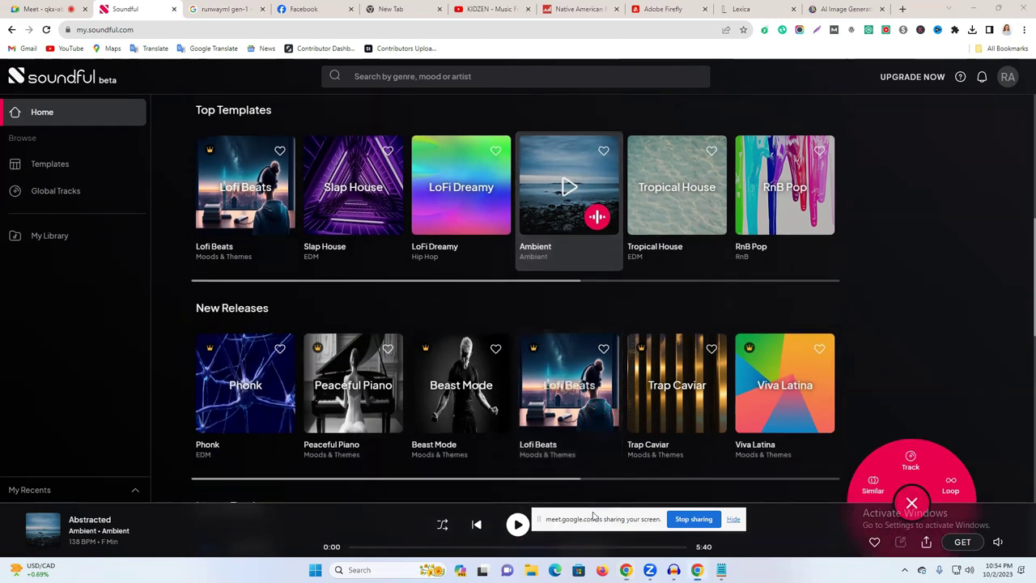
left_click_drag(593, 515, 989, 311)
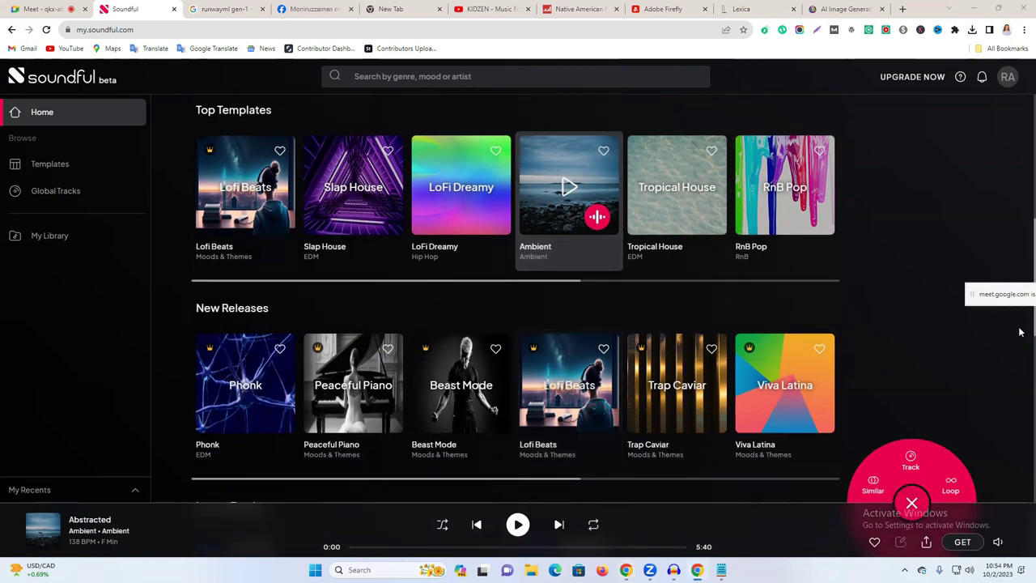
left_click(516, 524)
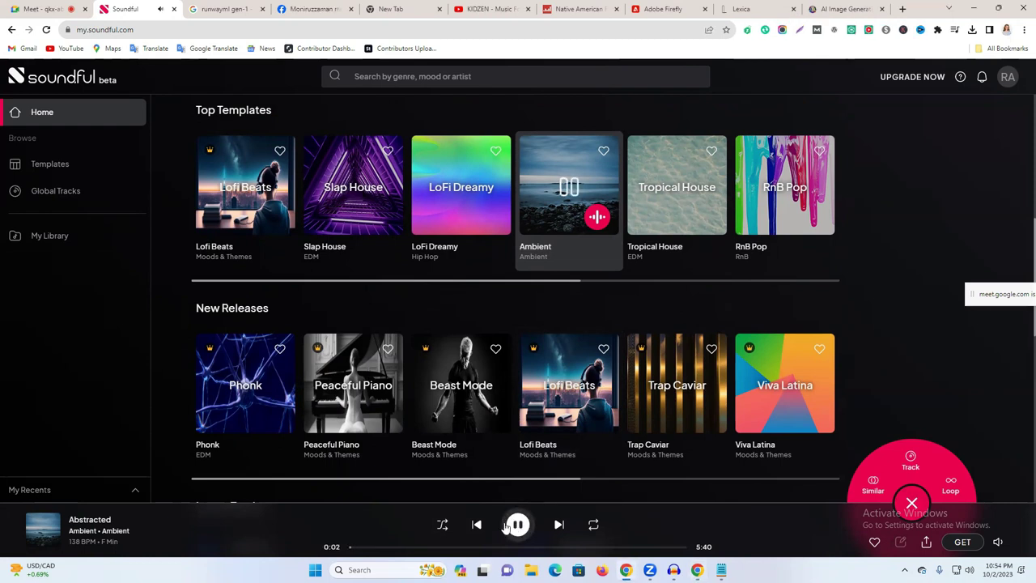
left_click(518, 524)
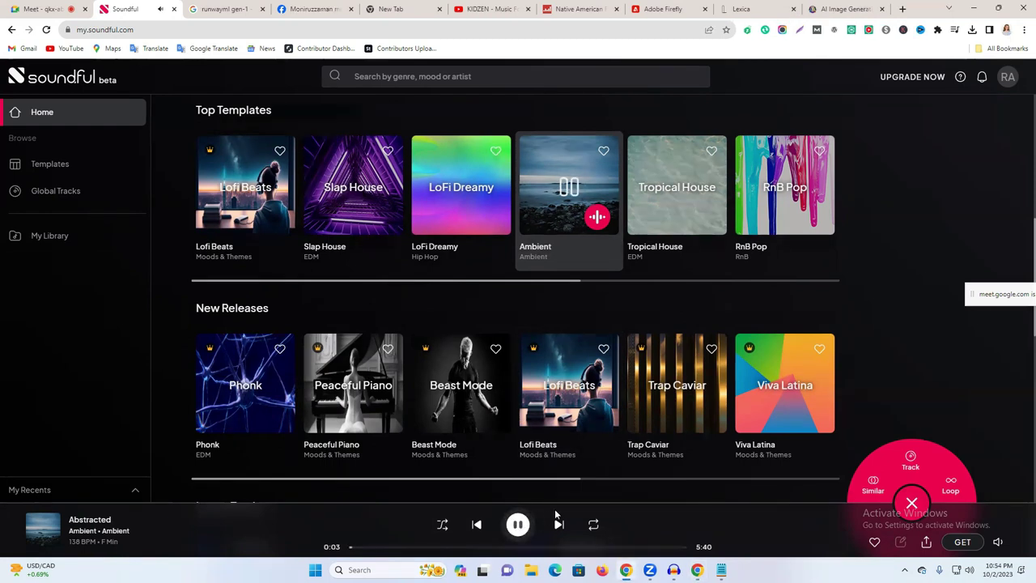
Start a similar track from the Ambient track with key B and a speed of 76 BPM, and create its preview.
left_click(871, 484)
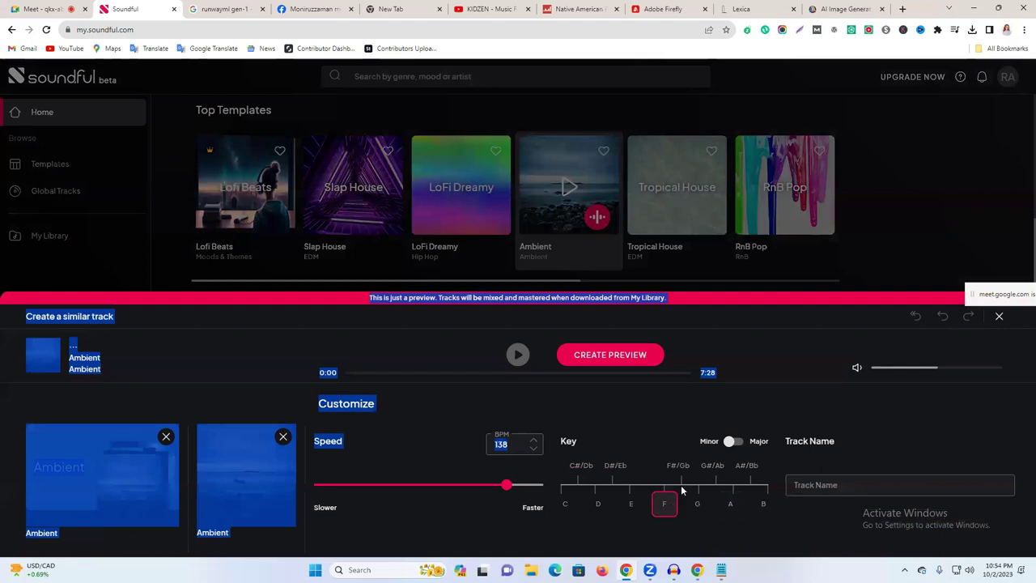
left_click(763, 505)
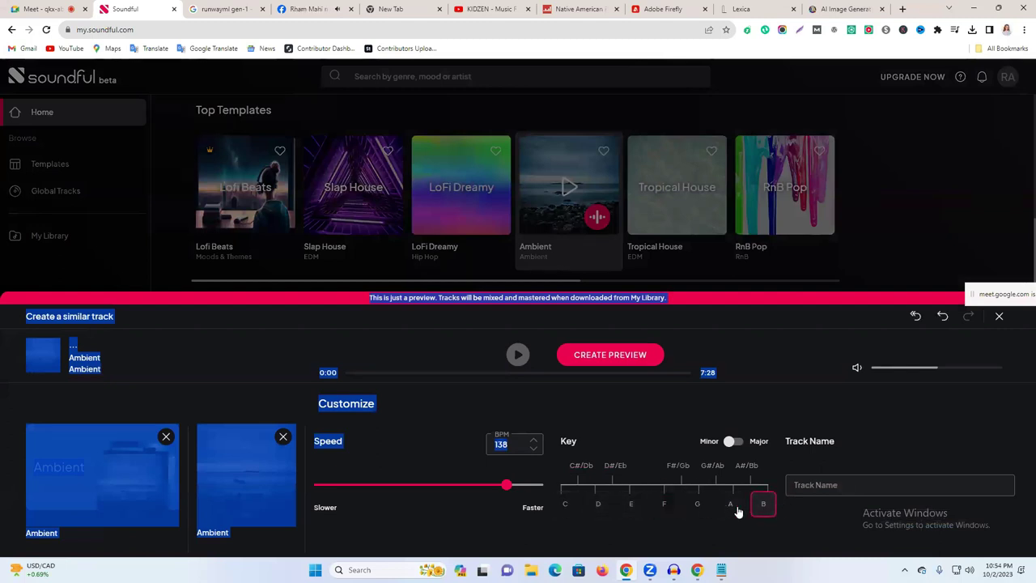
left_click(681, 413)
left_click_drag(508, 489, 318, 489)
left_click(889, 486)
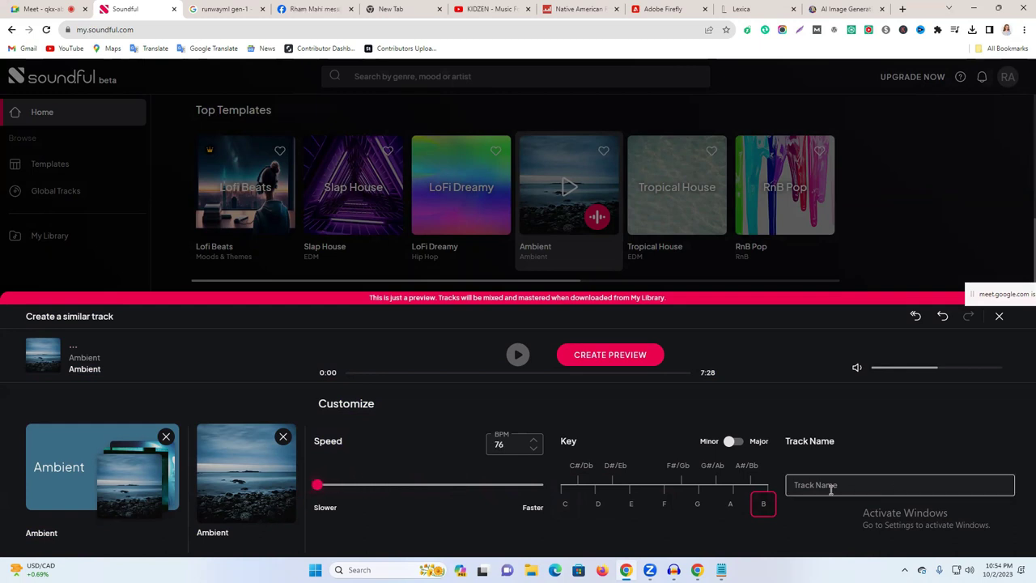
left_click(609, 354)
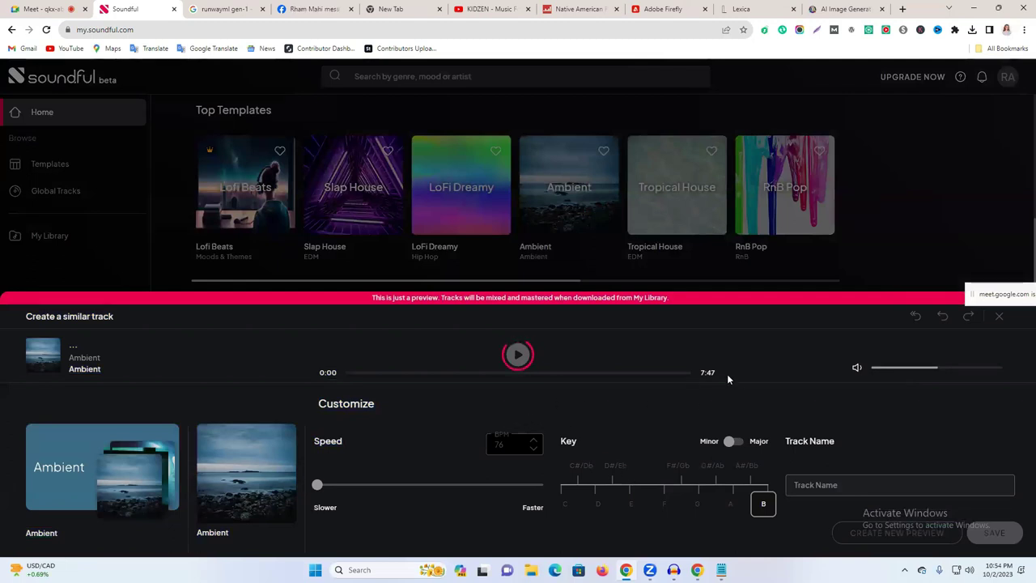
Try to play the new Ambient preview after moving the screen-sharing bar aside, and dismiss the error notice.
left_click_drag(706, 371, 739, 371)
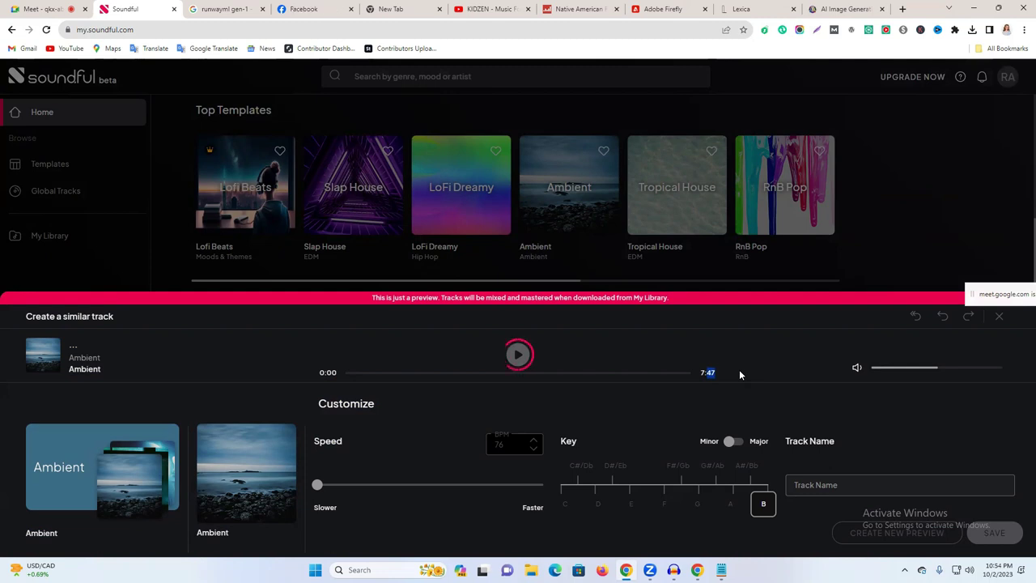
left_click_drag(988, 296, 988, 212)
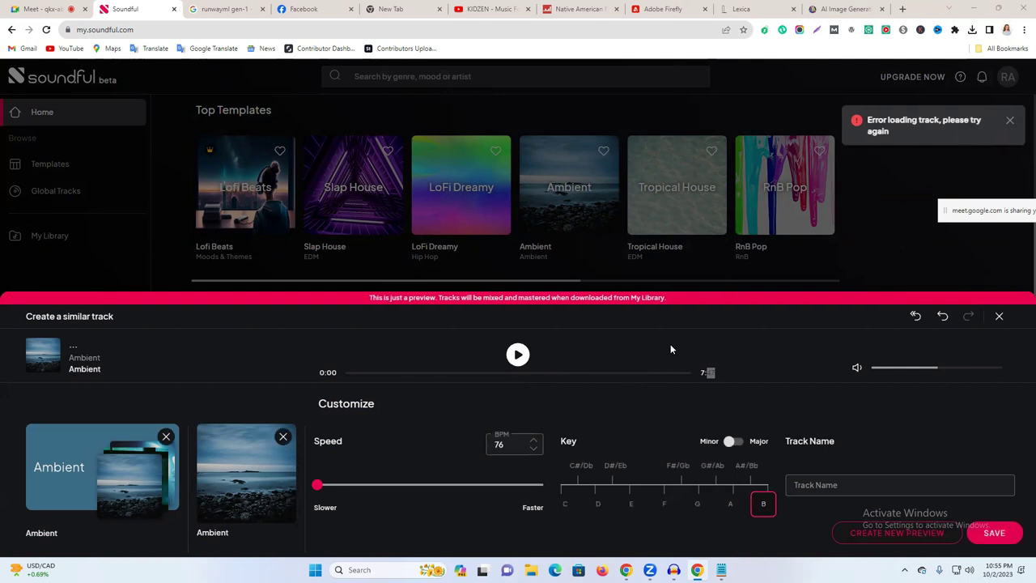
left_click(517, 354)
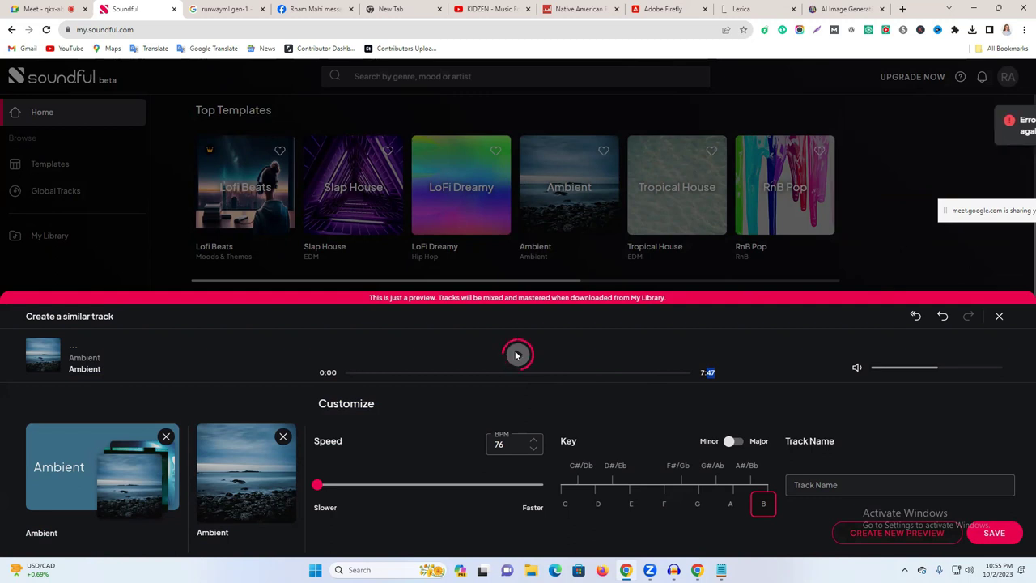
left_click(519, 357)
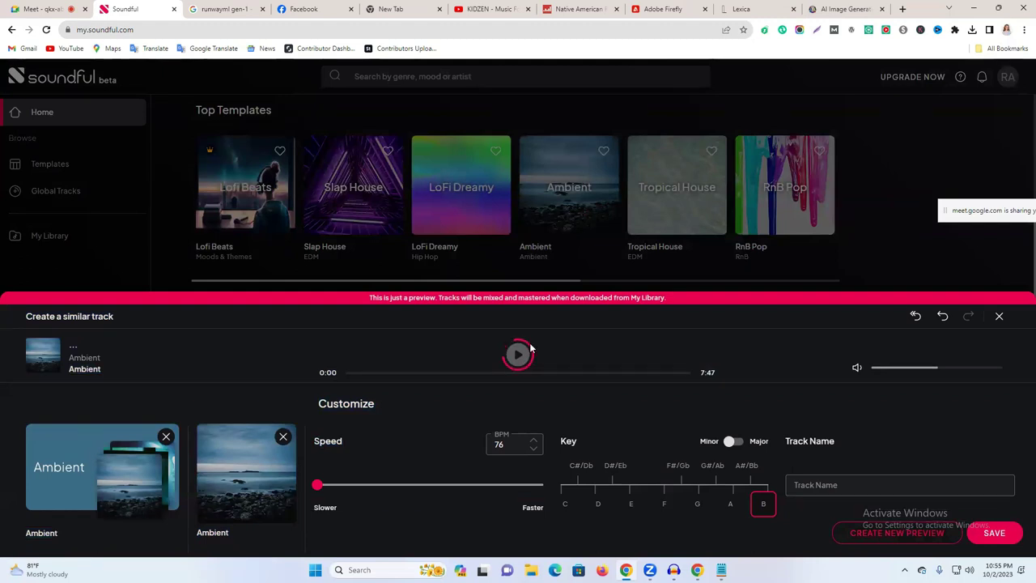
left_click(518, 354)
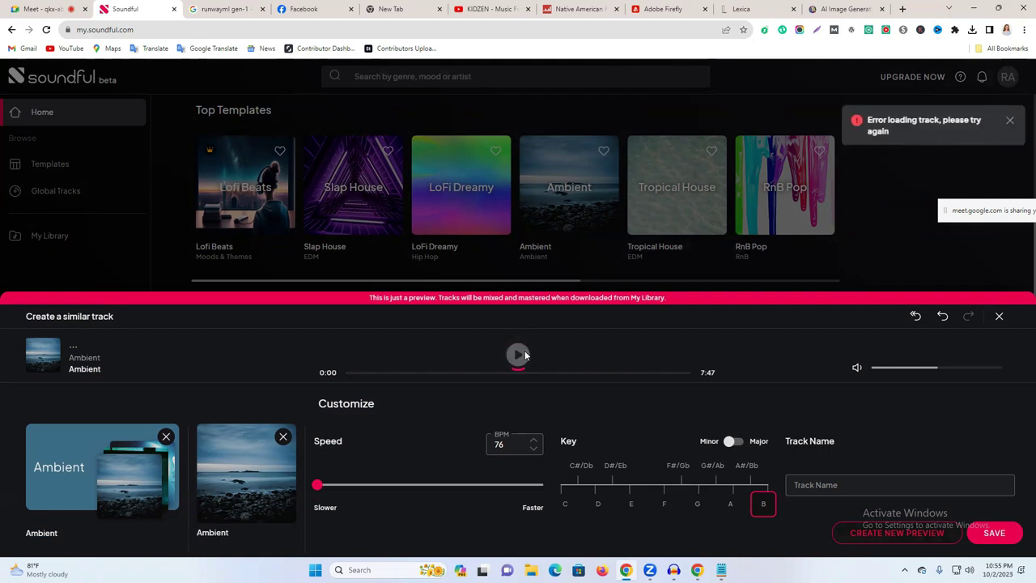
left_click(1008, 123)
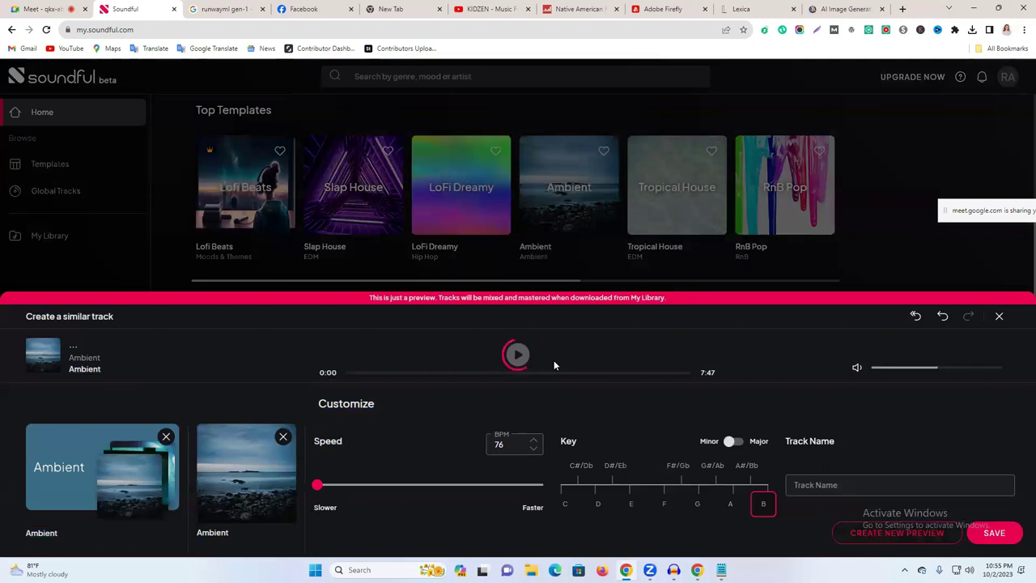
Set the preview's speed to 79 BPM and its key to G, apply the changes, and listen to the result.
mouse_move(324, 490)
left_mouse_down()
mouse_move(352, 485)
mouse_move(327, 486)
left_mouse_up()
double_click(516, 357)
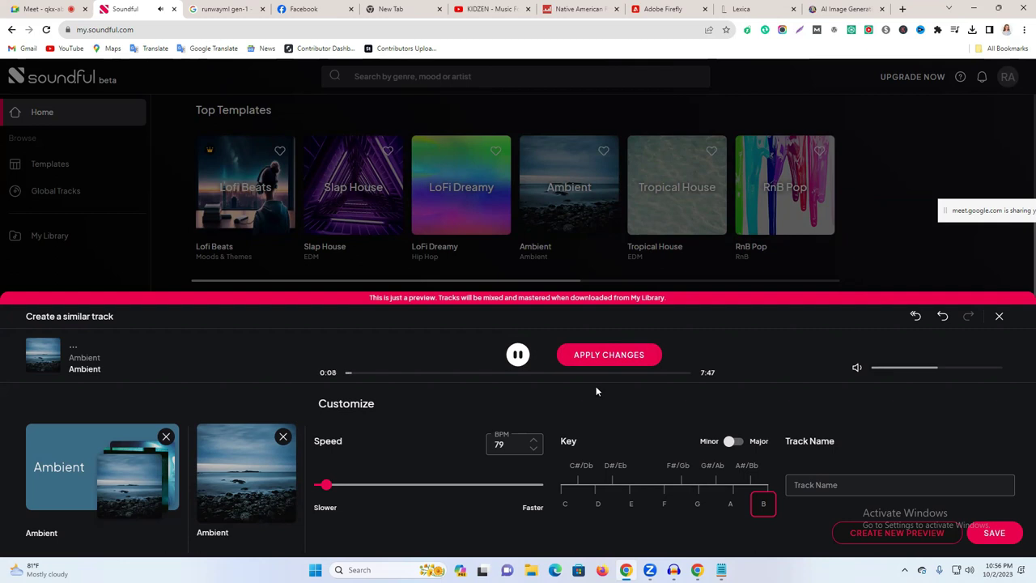
key("space")
left_click(695, 504)
left_click(599, 355)
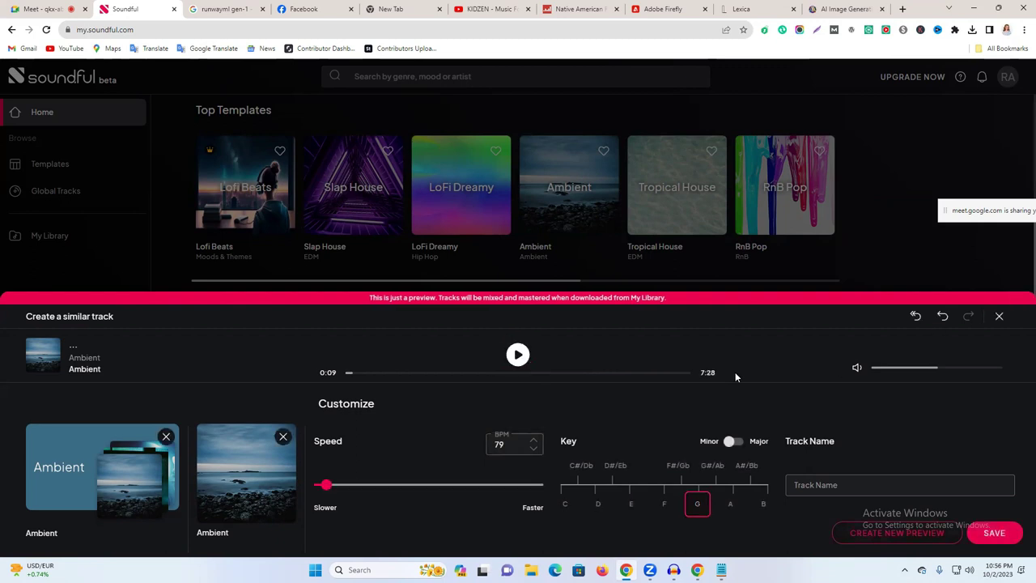
left_click(518, 356)
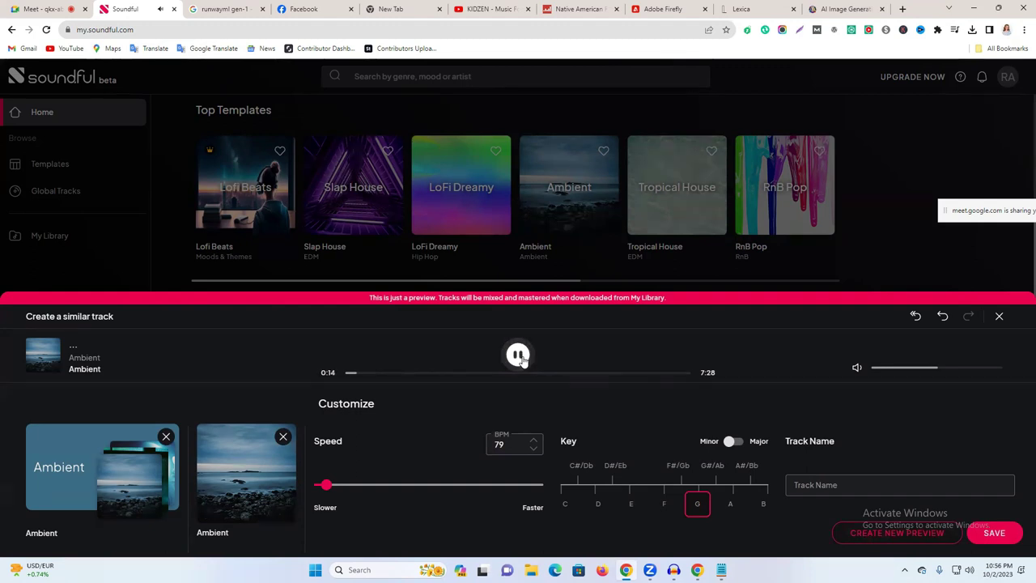
left_click(518, 355)
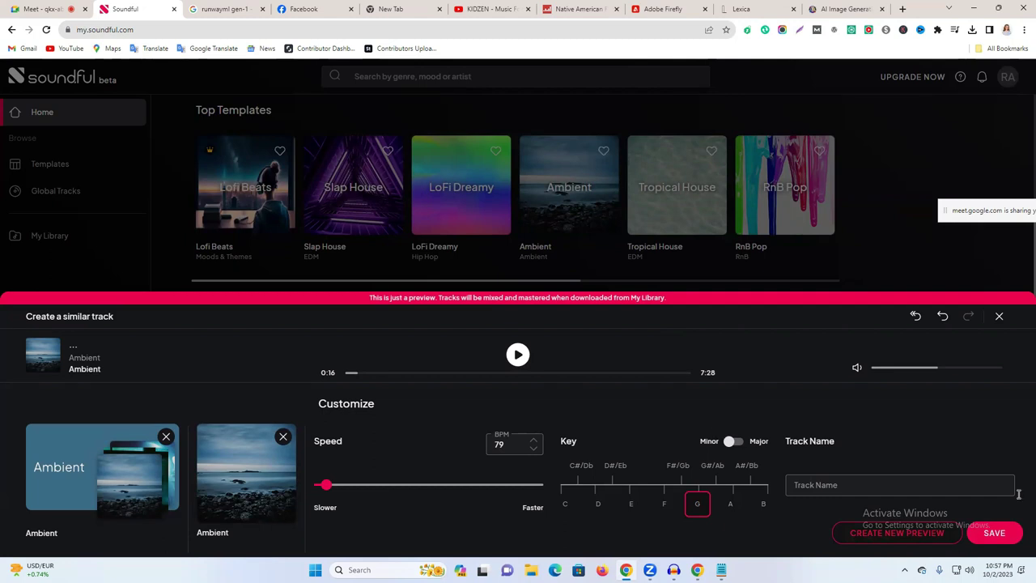
Name the track with the person's full name followed by 199 and save it.
left_click(839, 480)
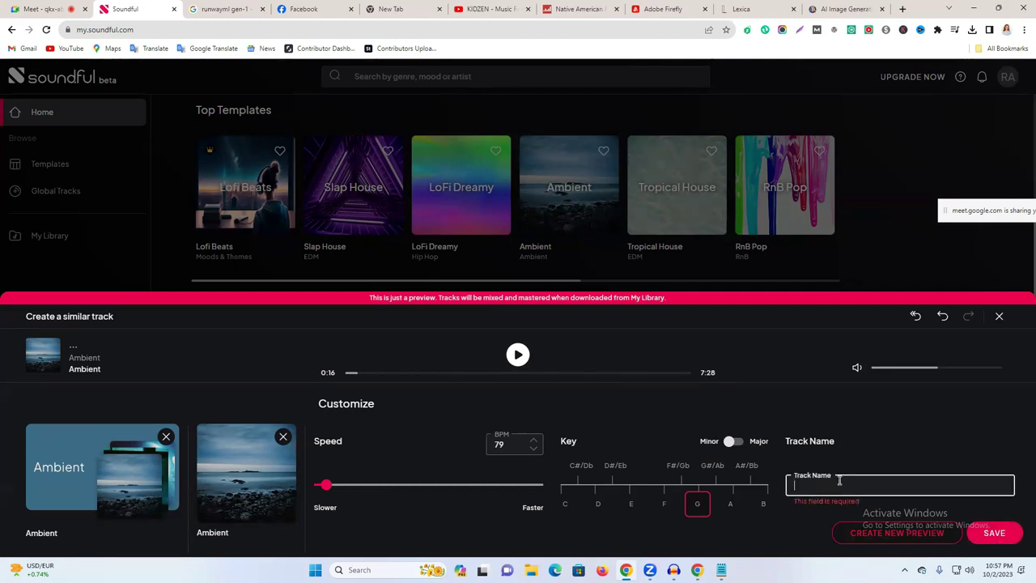
type("raju ahame")
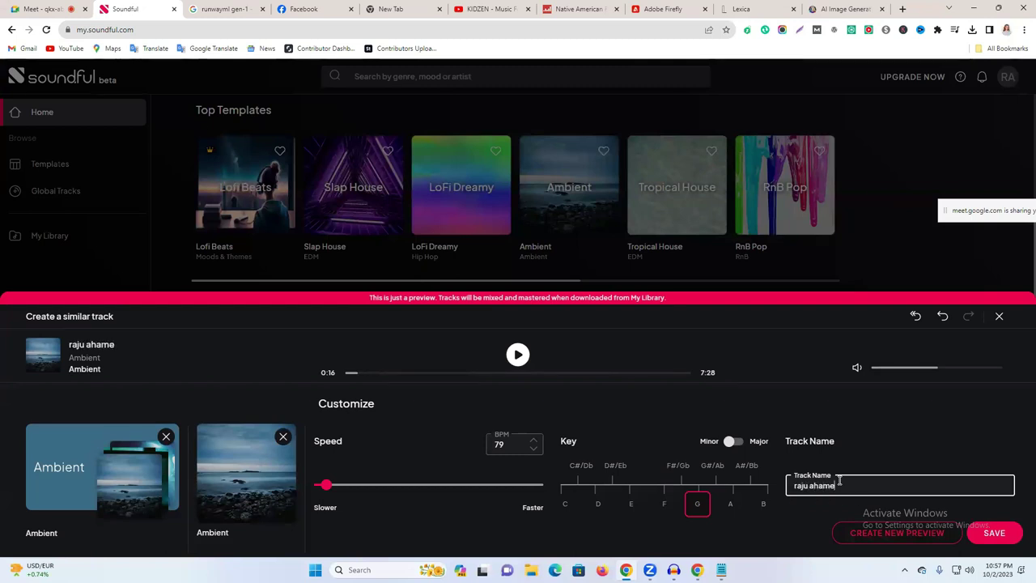
type("d 199")
left_click(993, 536)
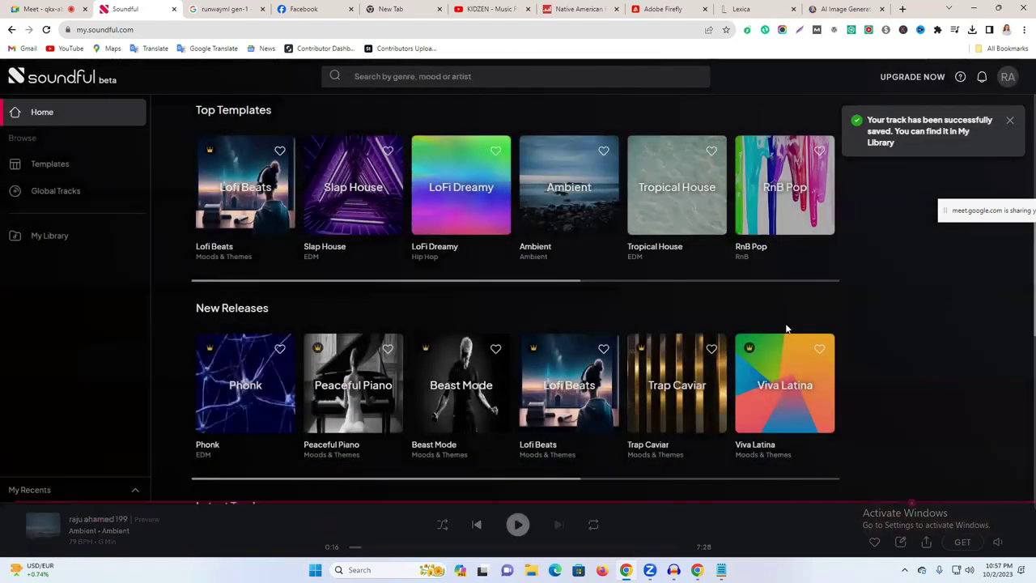
Open My Library and look at the newly saved track's additional actions and sharing options.
left_click(52, 242)
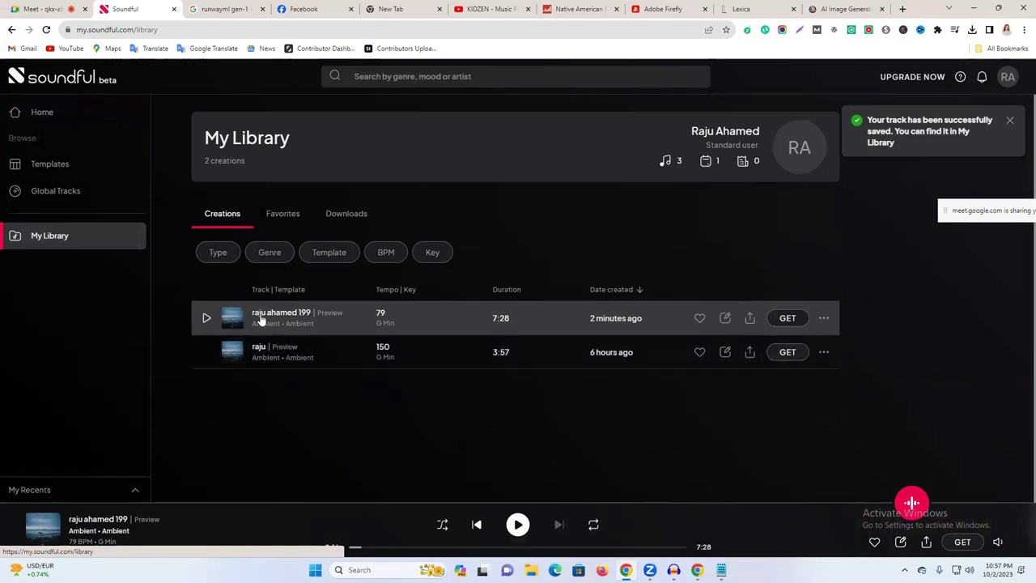
left_click(824, 318)
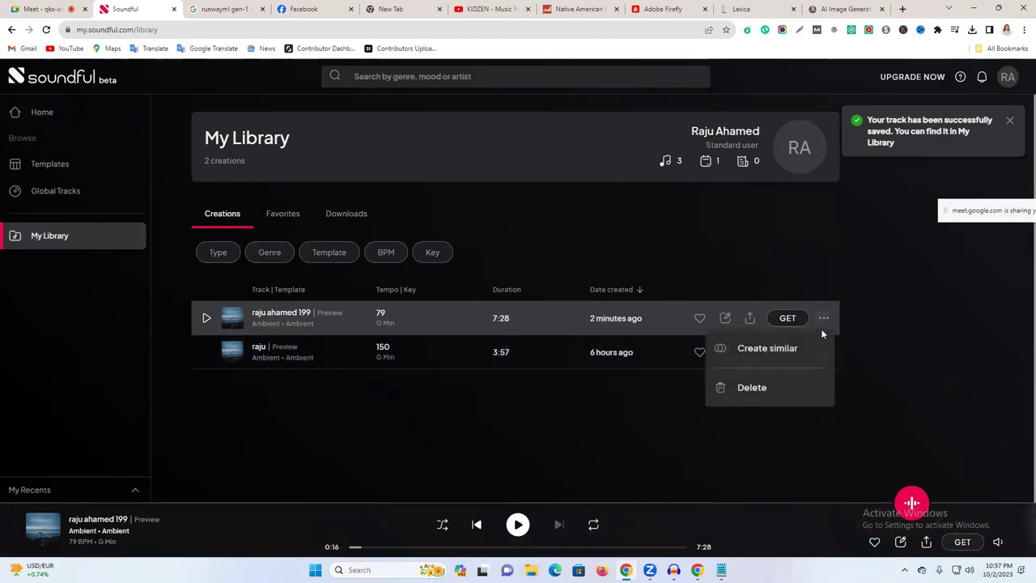
left_click(745, 317)
left_click(750, 320)
left_click(750, 318)
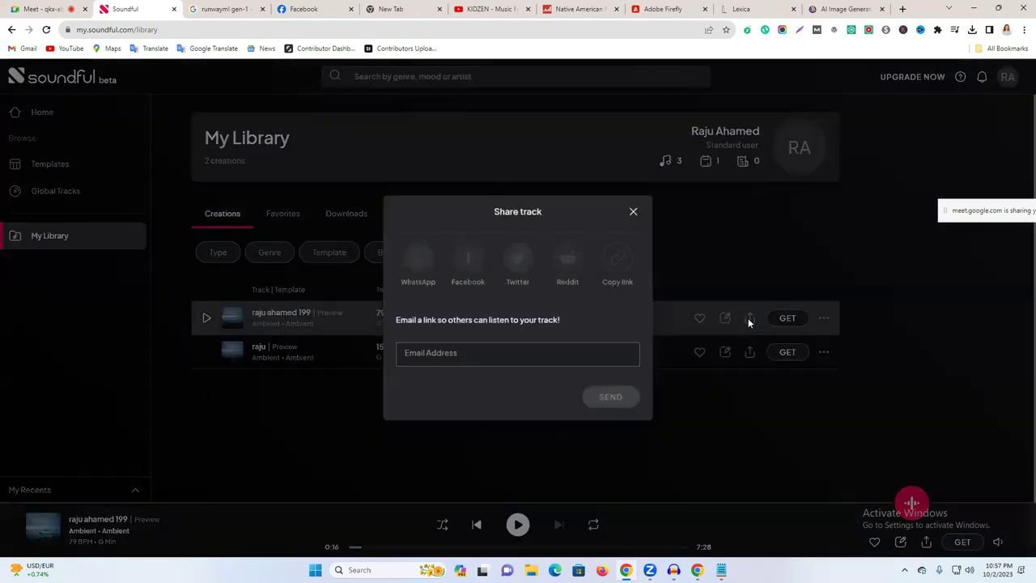
left_click(635, 212)
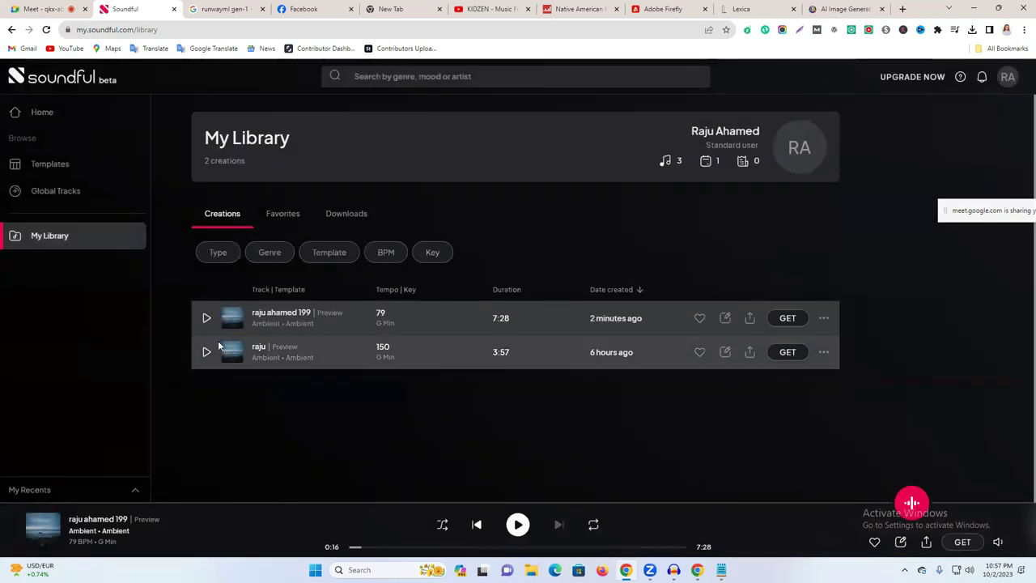
Play the newly saved track and the older 150 BPM track, and view the older track's sharing options.
left_click(533, 325)
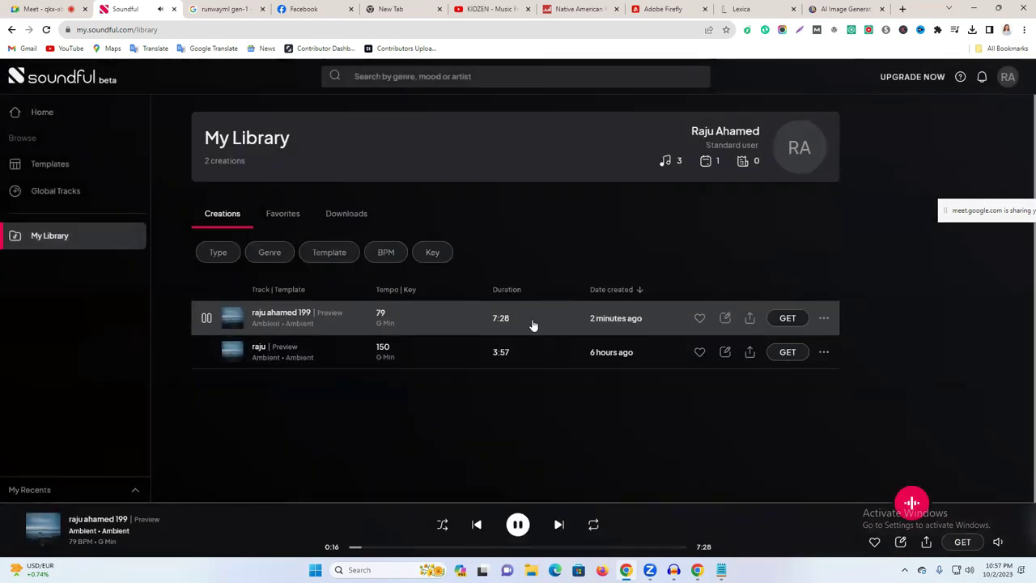
left_click(197, 356)
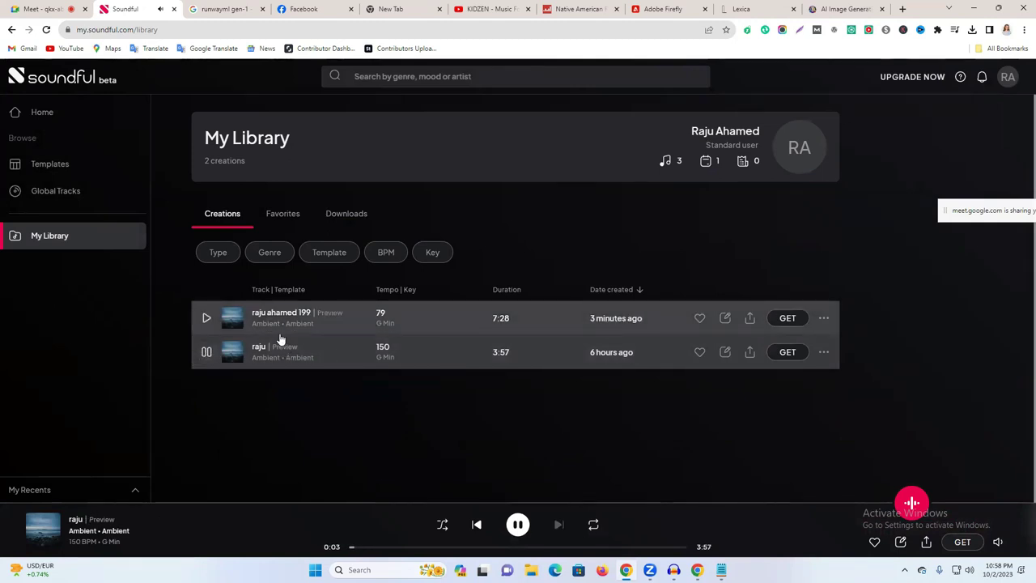
left_click(927, 543)
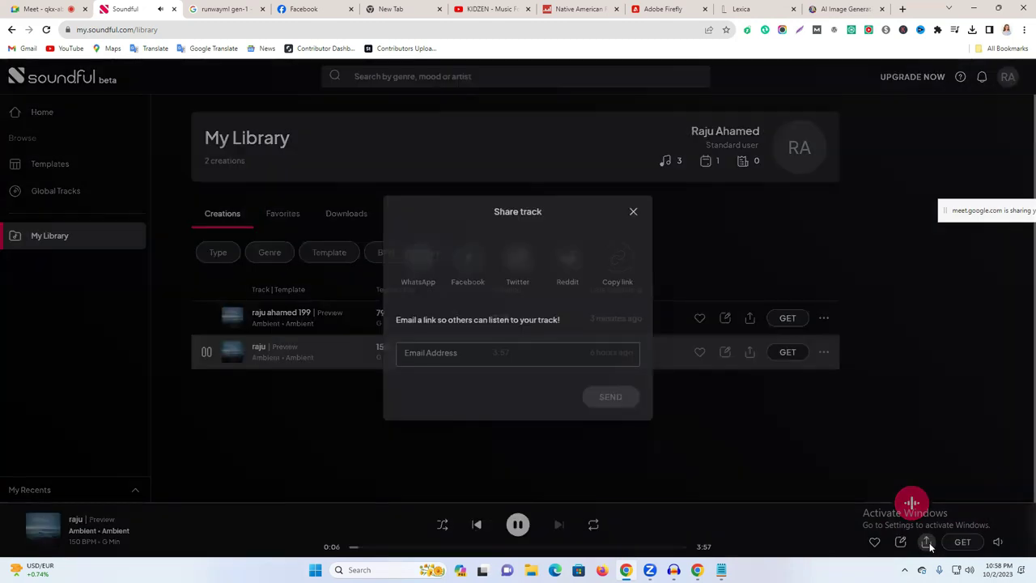
left_click(633, 212)
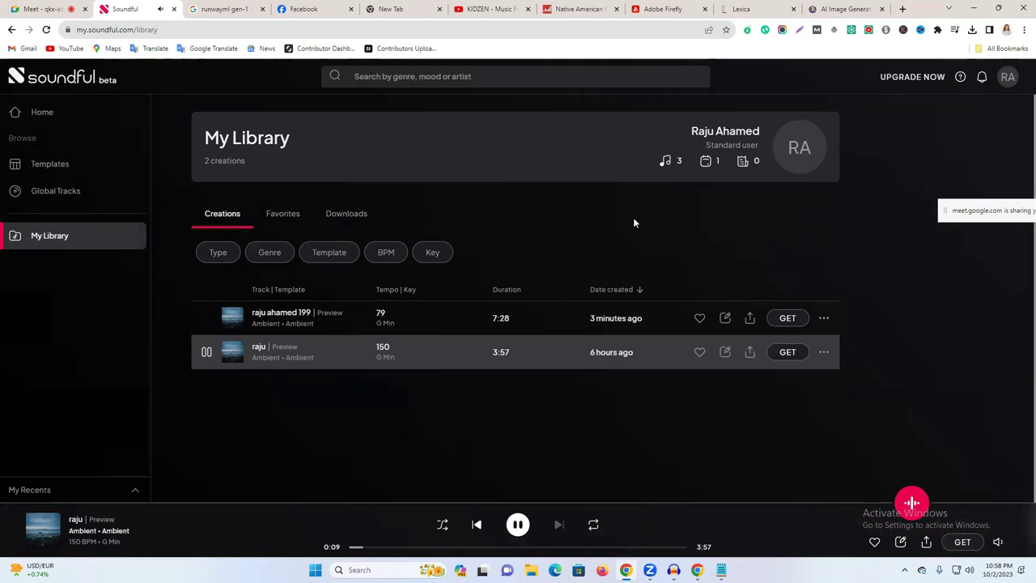
Look through the library's Downloads and Favorites, return to Creations, and pause the 150 BPM track.
left_click(341, 217)
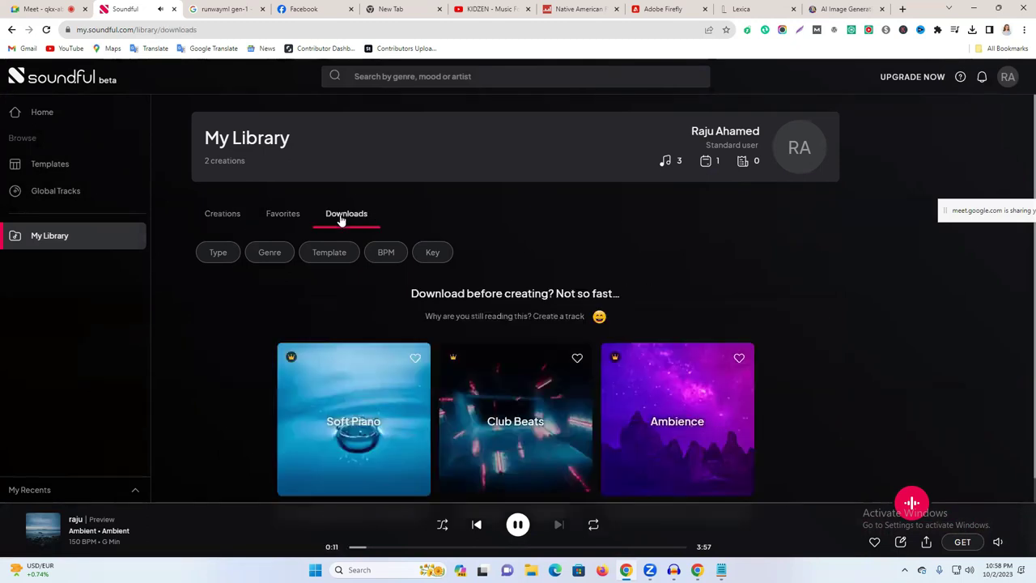
left_click(277, 217)
left_click(230, 212)
left_click(213, 353)
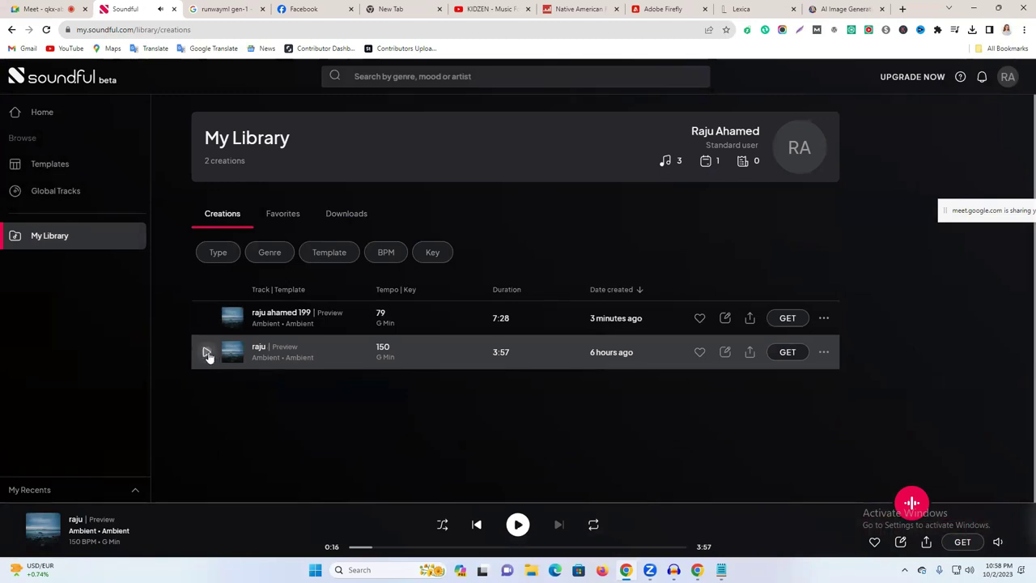
Review the download options for the 150 BPM track and close them without downloading.
left_click(794, 353)
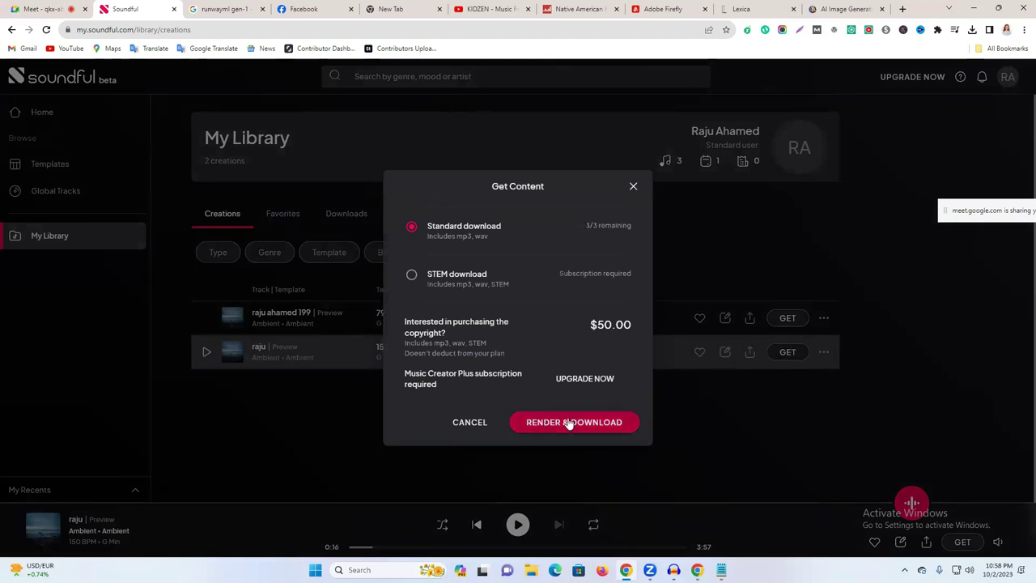
left_click(635, 188)
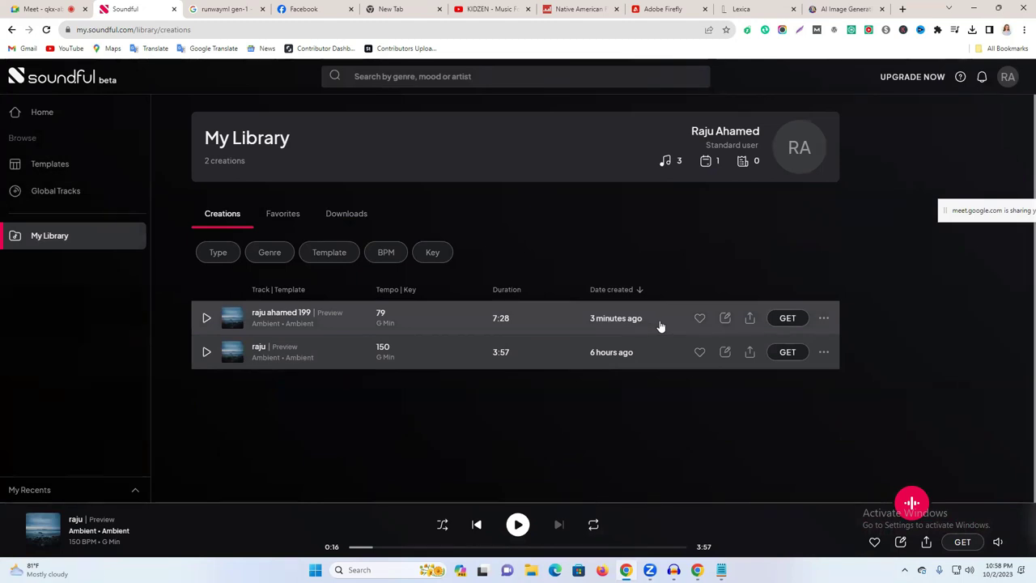
scroll(652, 501, "down", 1)
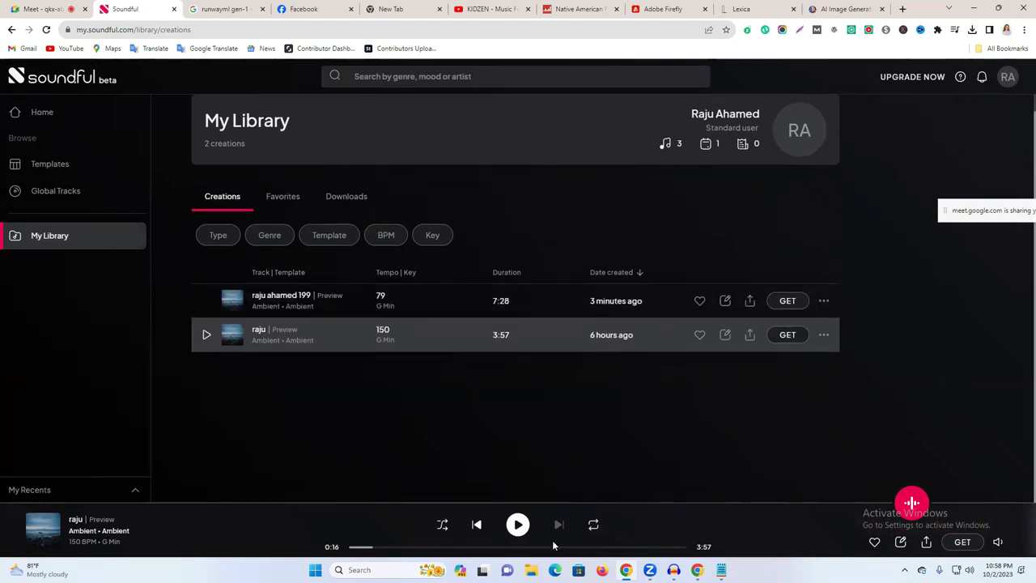
Start a similar Ambient track from the 150 BPM track, set its speed to 78 BPM, and create and pause a preview.
left_click(911, 502)
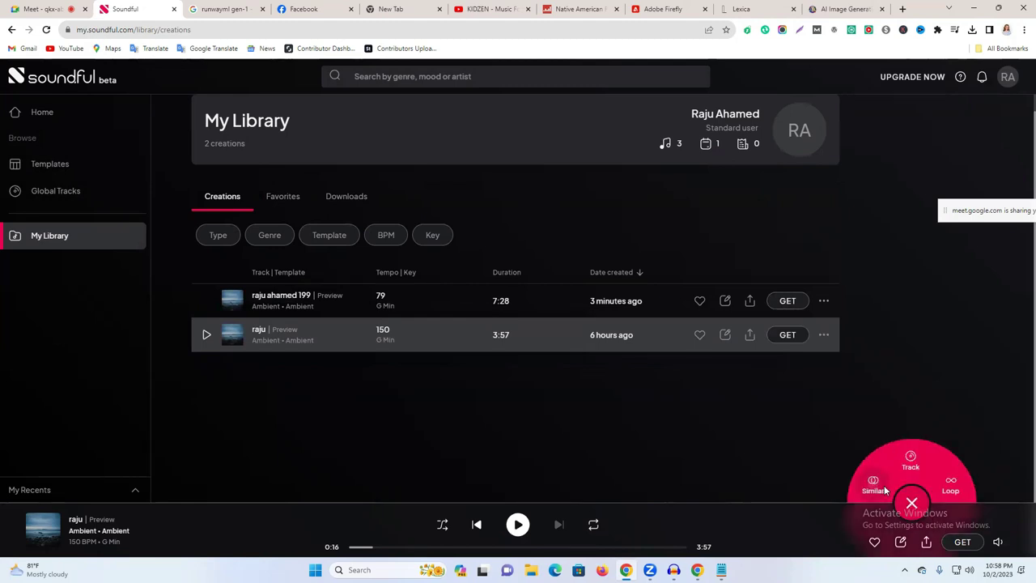
left_click(872, 486)
left_click_drag(511, 489, 322, 490)
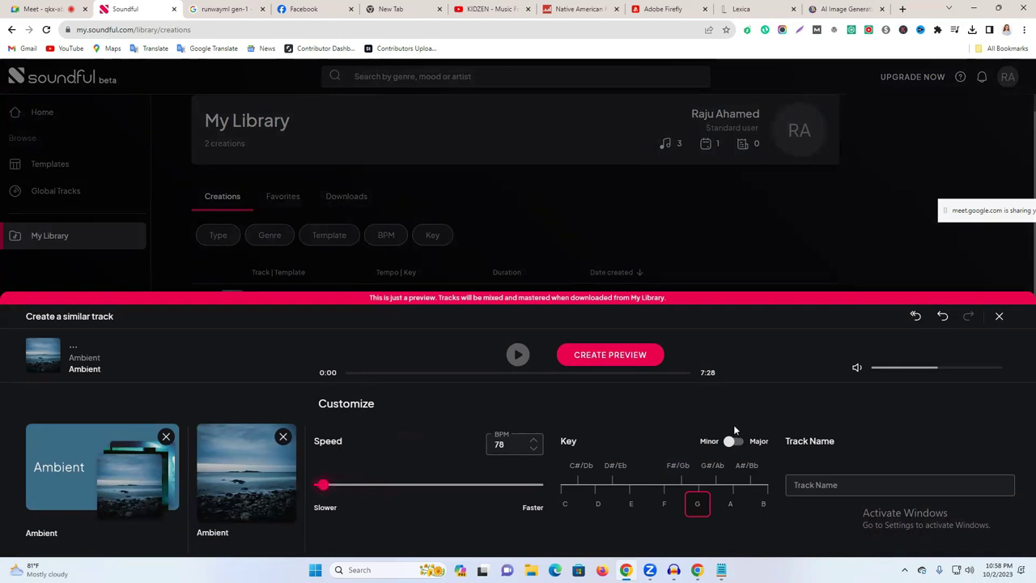
left_click(622, 360)
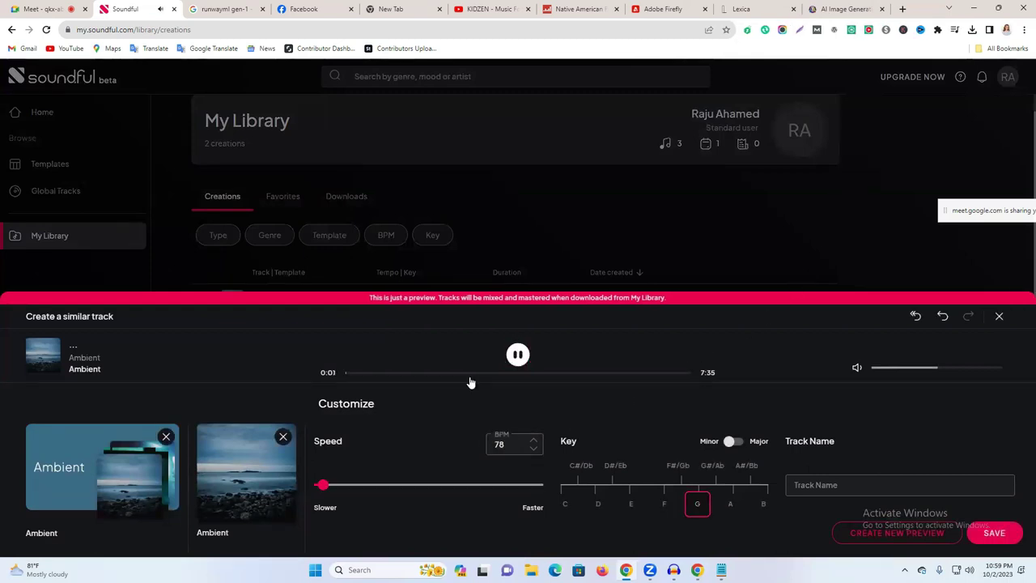
left_click(518, 355)
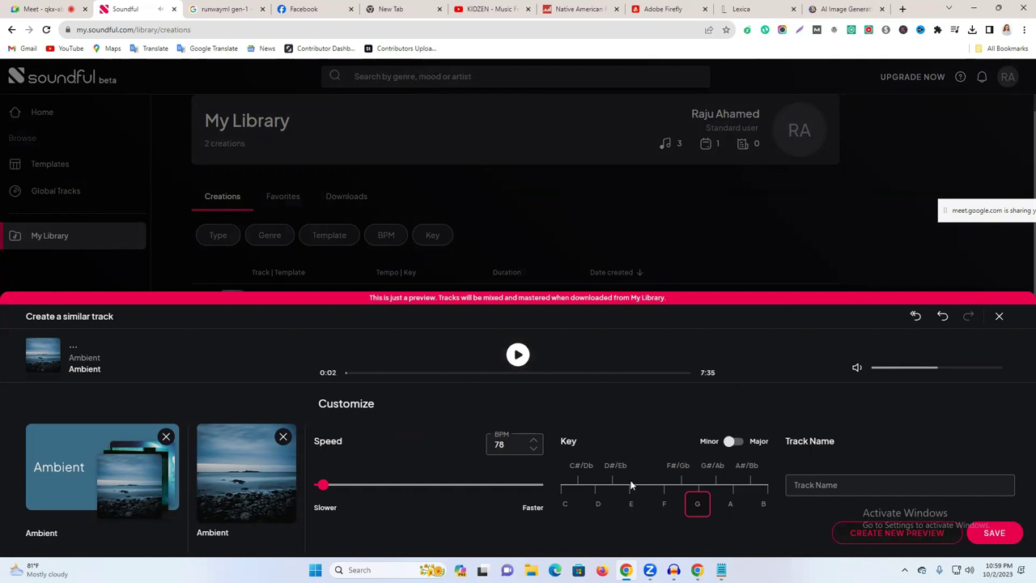
Name the similar track "new life" and save it to My Library.
left_click(841, 490)
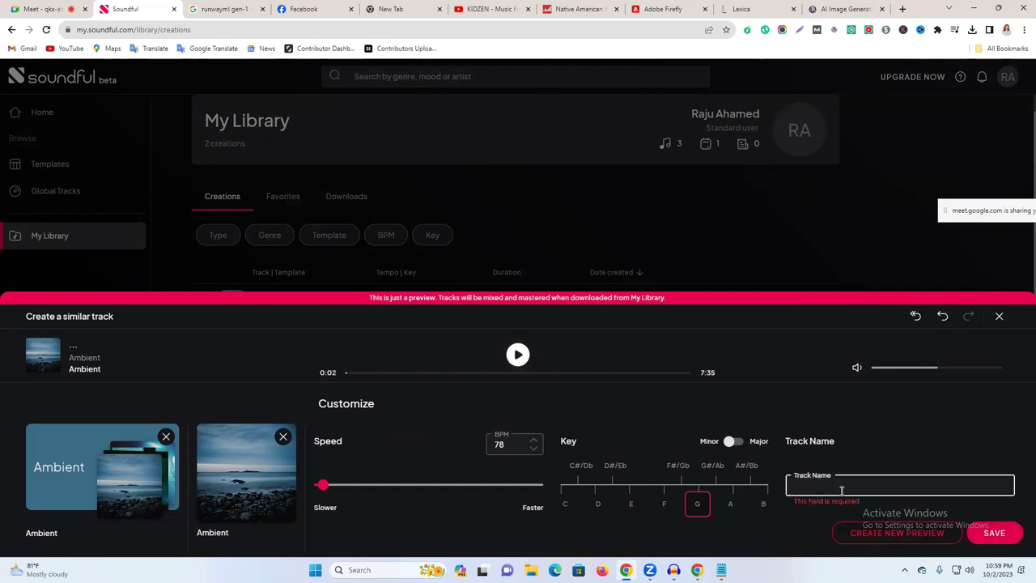
type("n")
key("BackSpace")
type("new life")
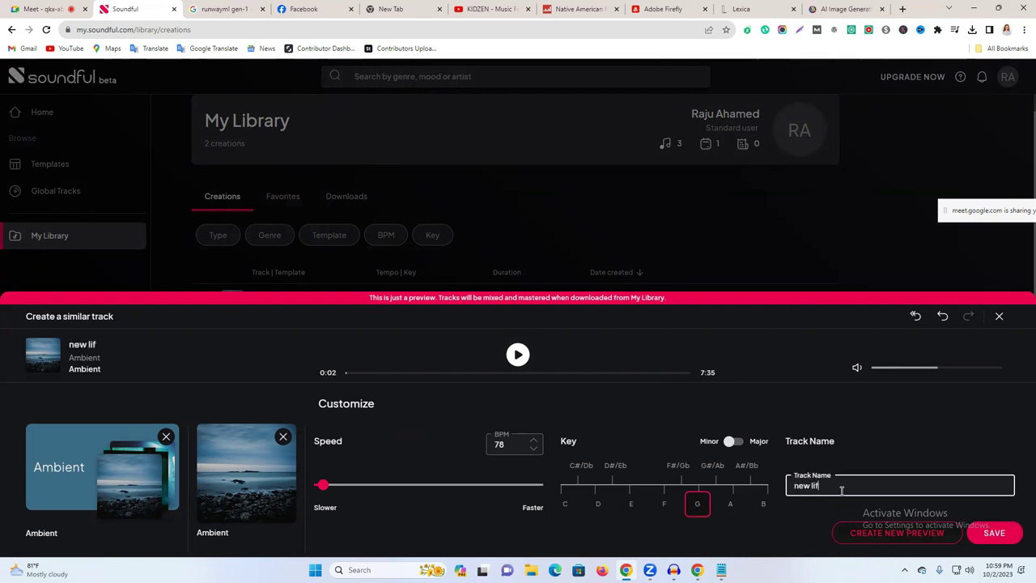
left_click(996, 532)
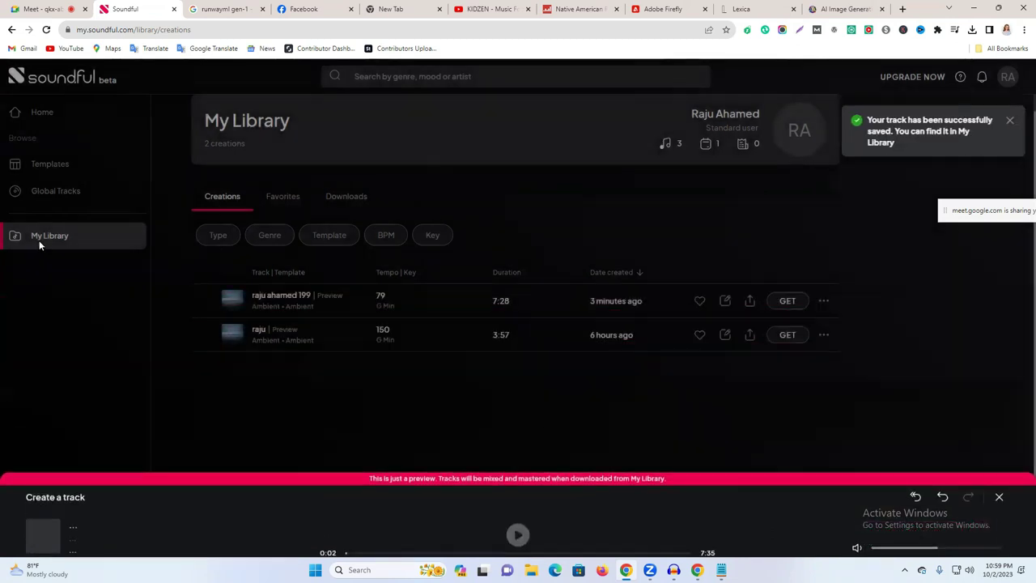
Render and download the "new life" track with the Standard download option.
left_click(790, 303)
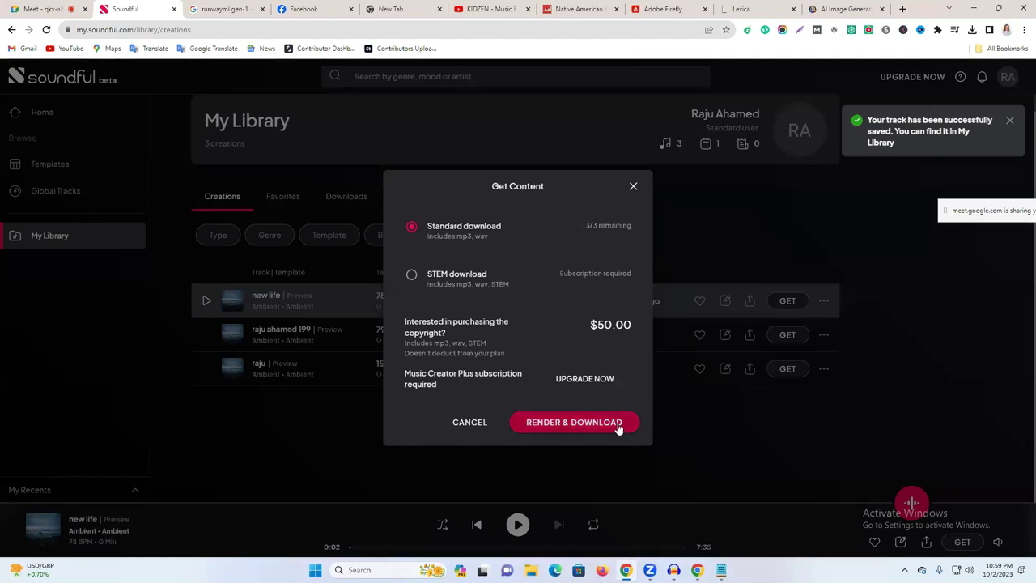
left_click(552, 428)
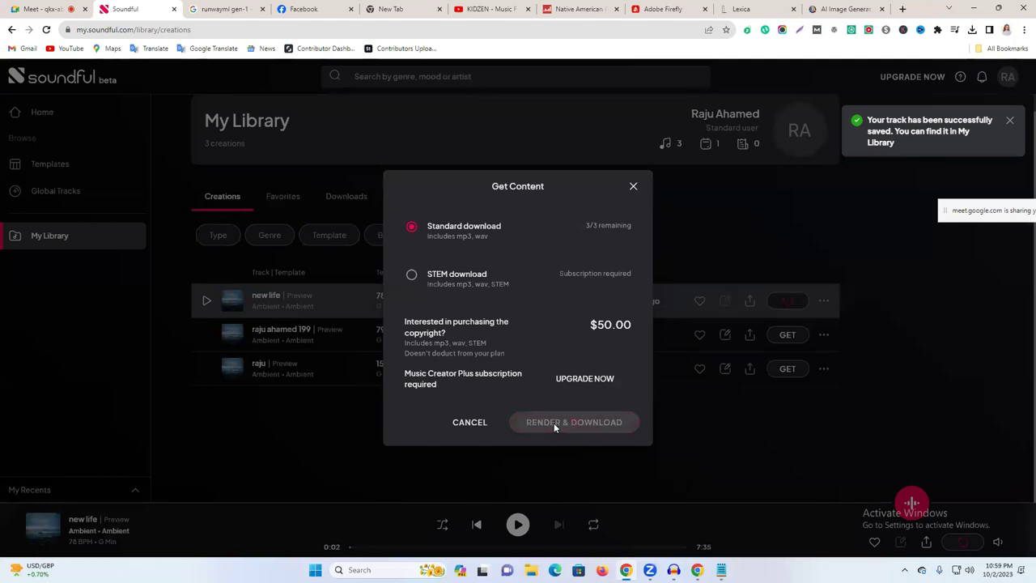
left_click(425, 324)
left_click(515, 362)
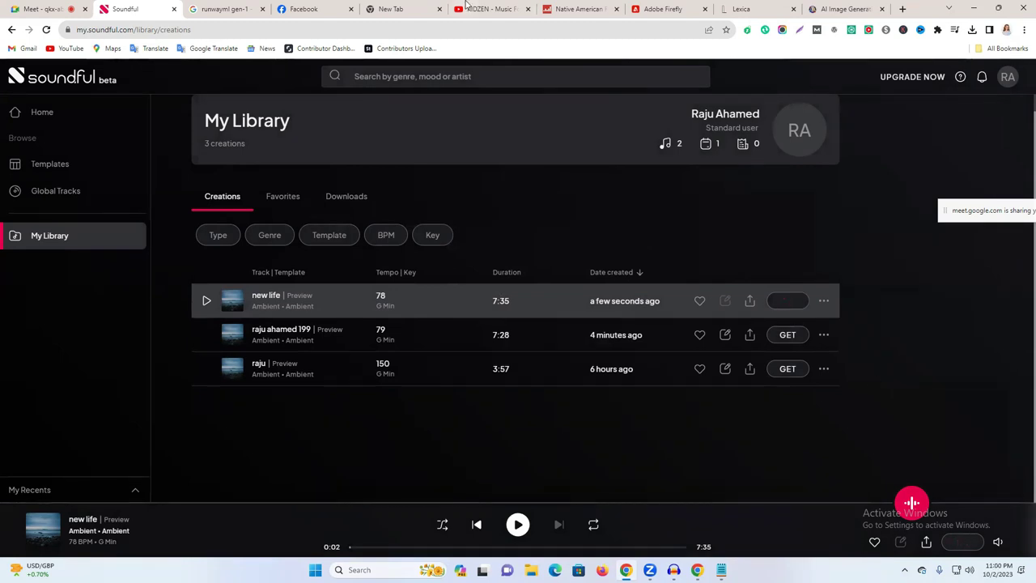
Look over the open reference pages and close the Lexica, Leonardo.Ai, Adobe Firefly and Social Blade tabs.
left_click(405, 9)
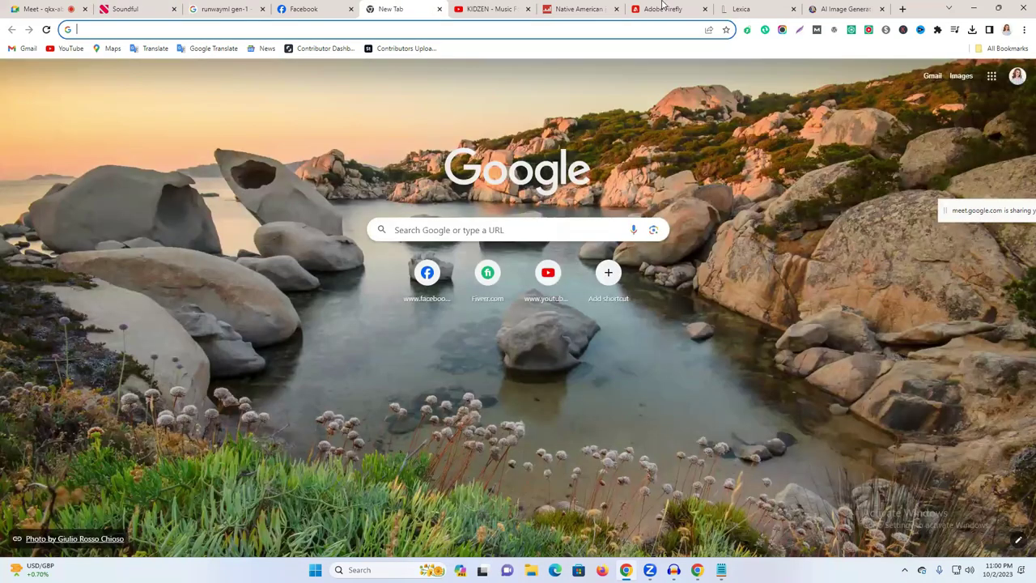
left_click(716, 9)
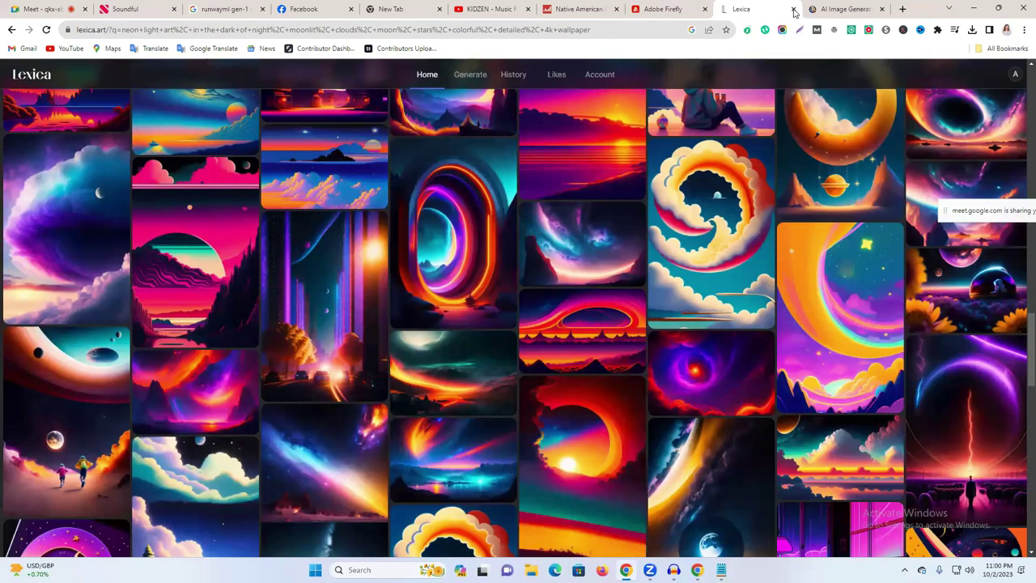
left_click(871, 7)
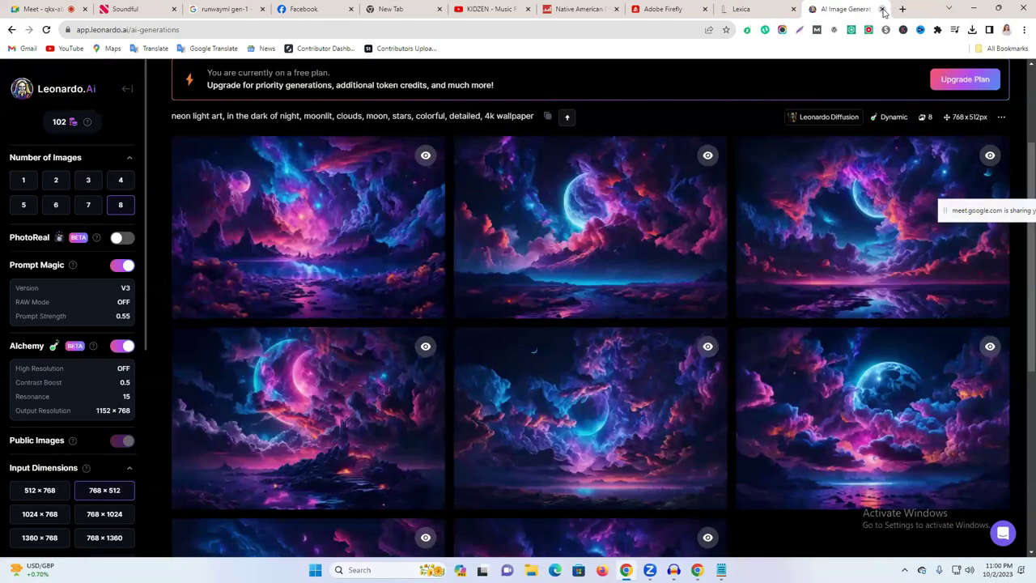
left_click(760, 8)
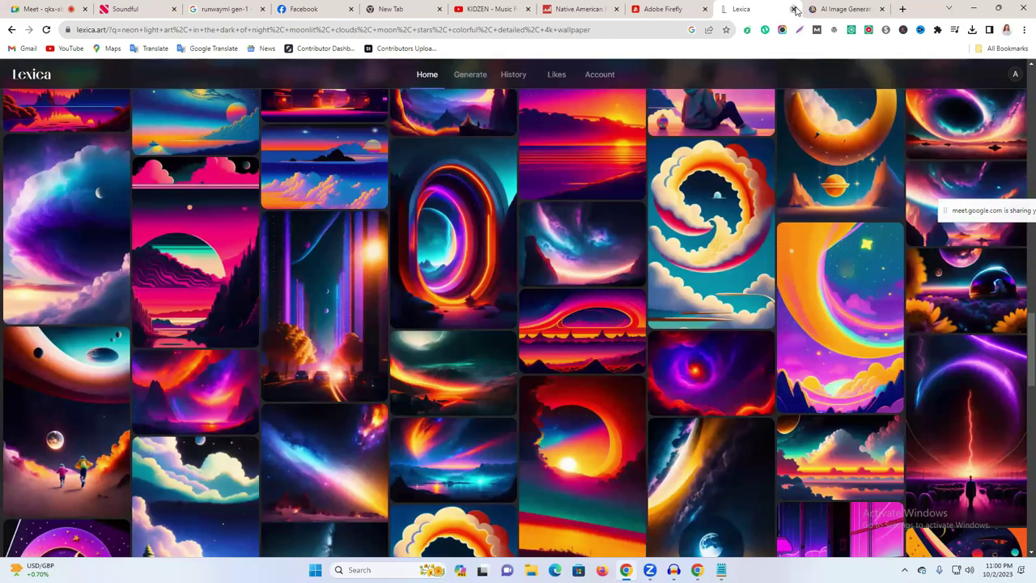
left_click(794, 9)
left_click(795, 9)
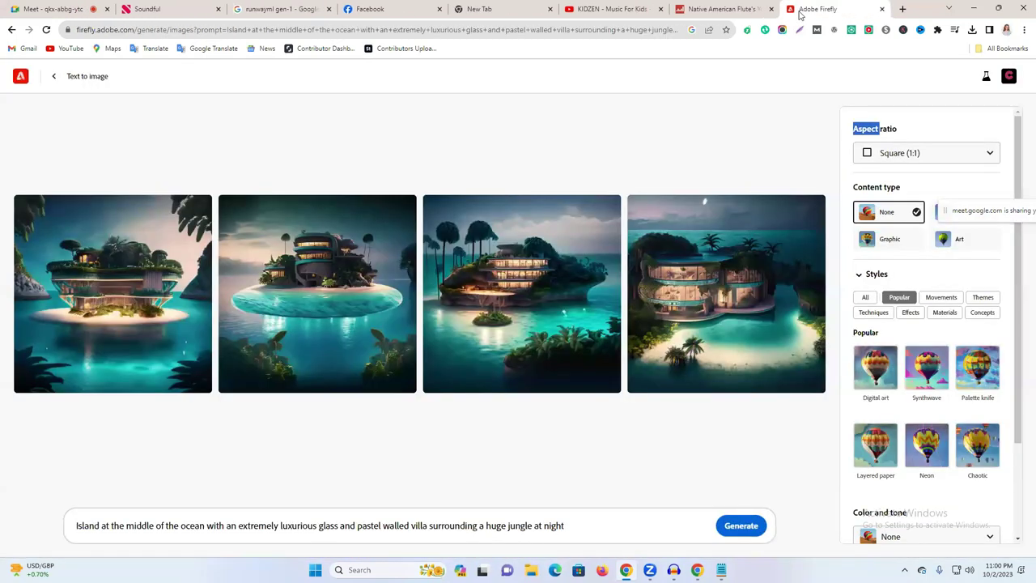
left_click(882, 9)
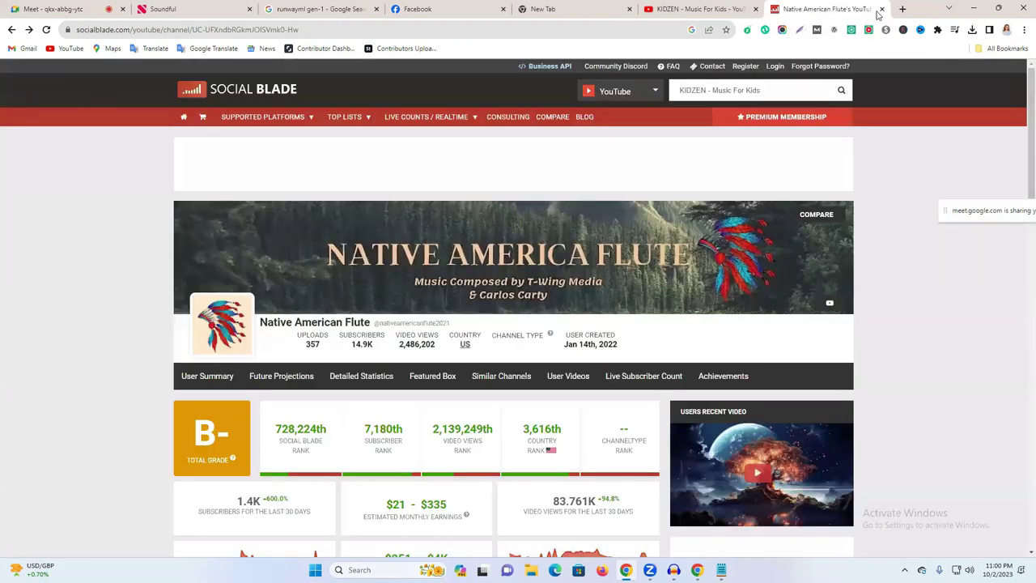
left_click(881, 9)
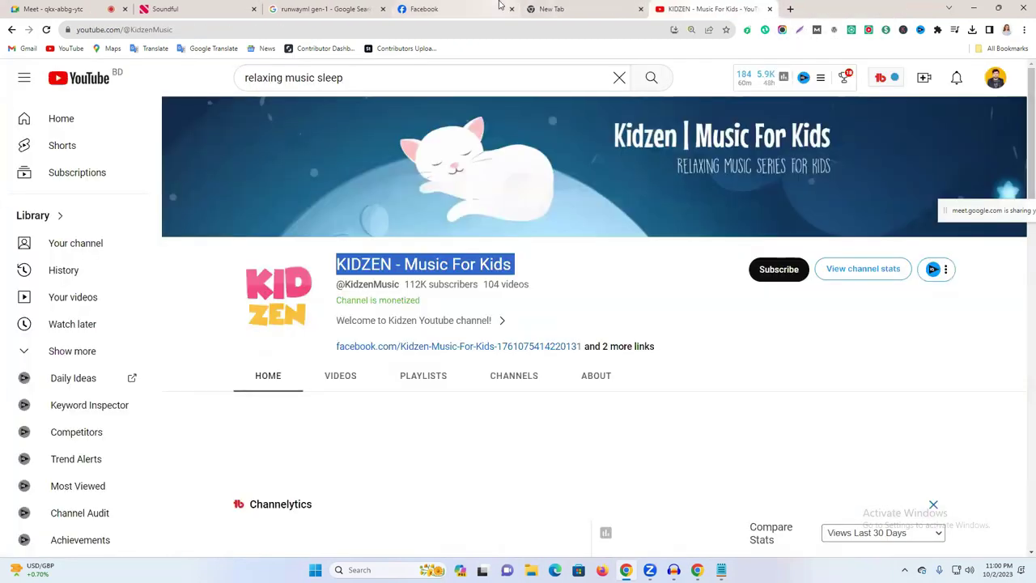
Switch to YouTube and look over the KIDZEN - Music For Kids channel page and its Channelytics.
left_click(486, 9)
left_click(585, 9)
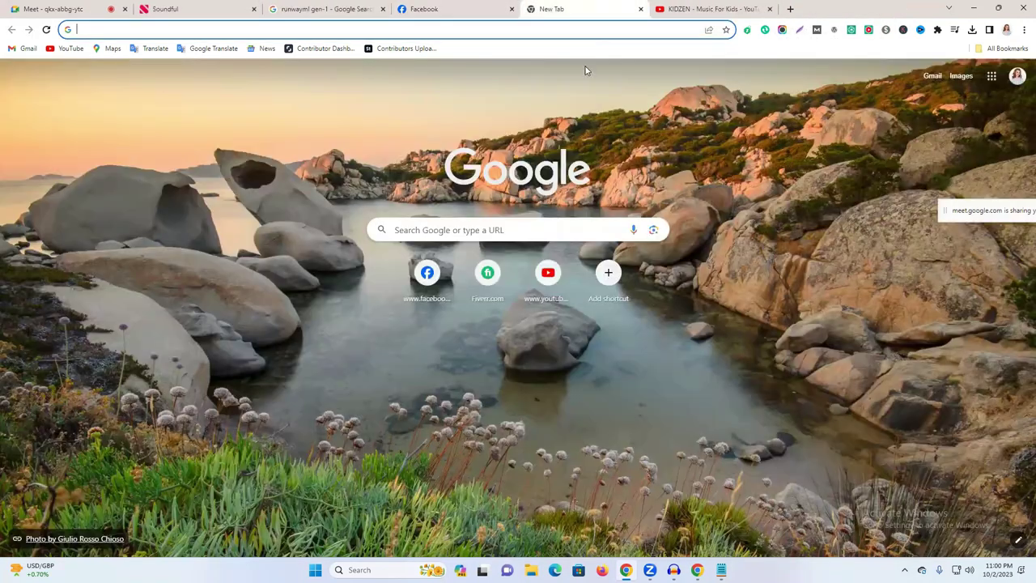
left_click(691, 5)
left_click(622, 296)
scroll(622, 296, "down", 3)
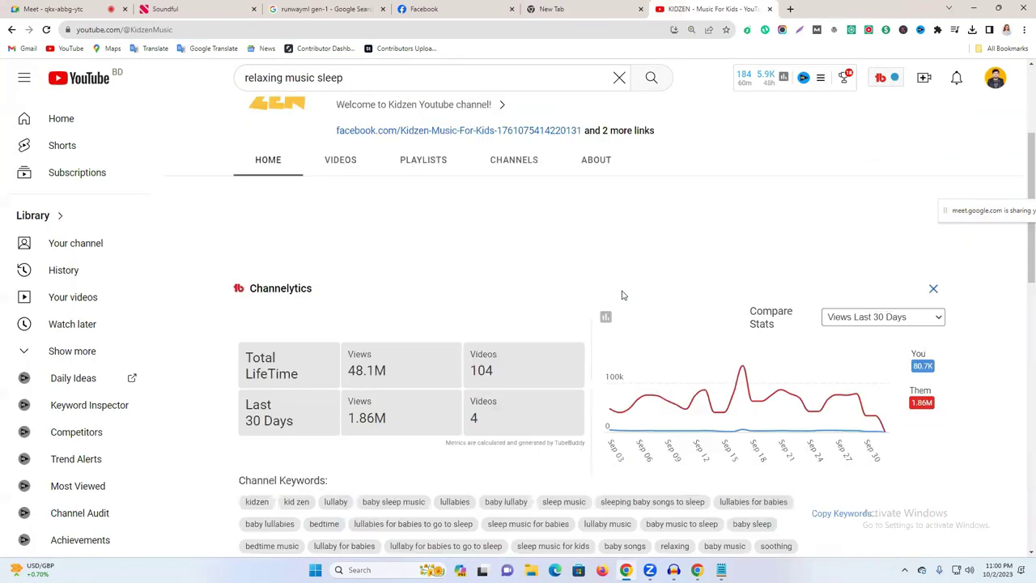
scroll(622, 296, "up", 3)
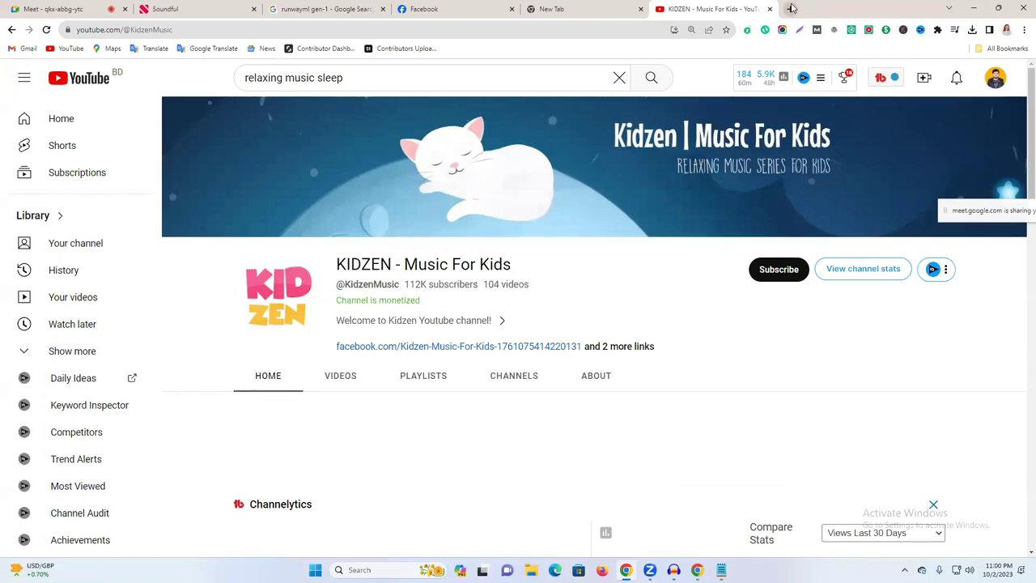
Open the Gen-1 by Runway page from the "runwayml gen-1" search results and launch Gen-1 in Runway.
left_click(333, 10)
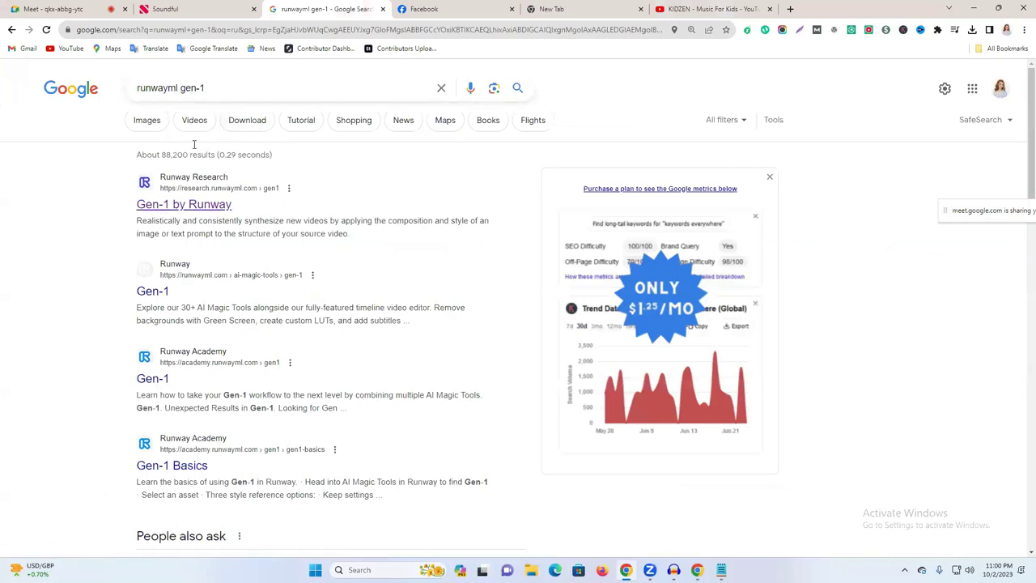
left_click(226, 205)
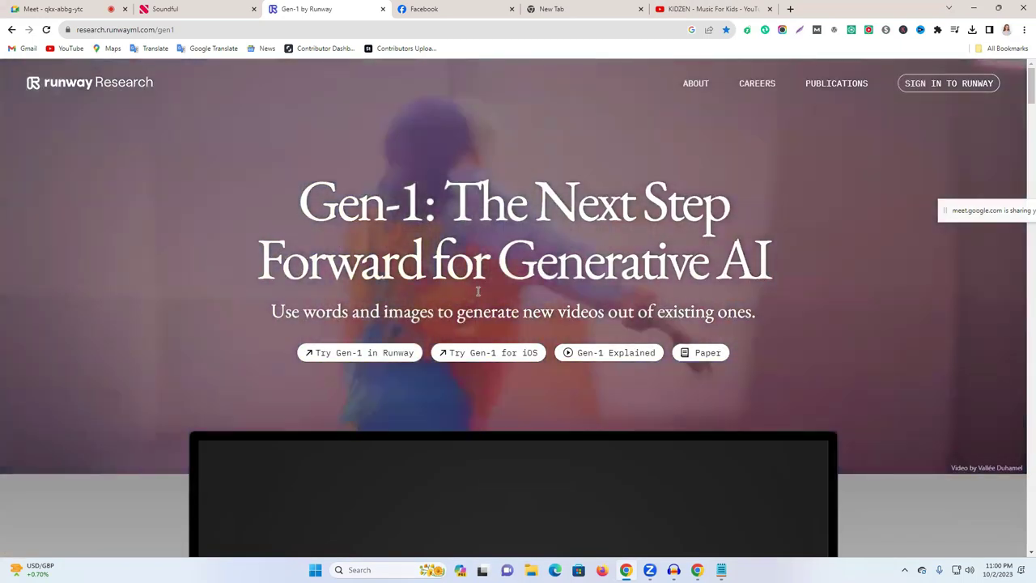
scroll(311, 255, "down", 1)
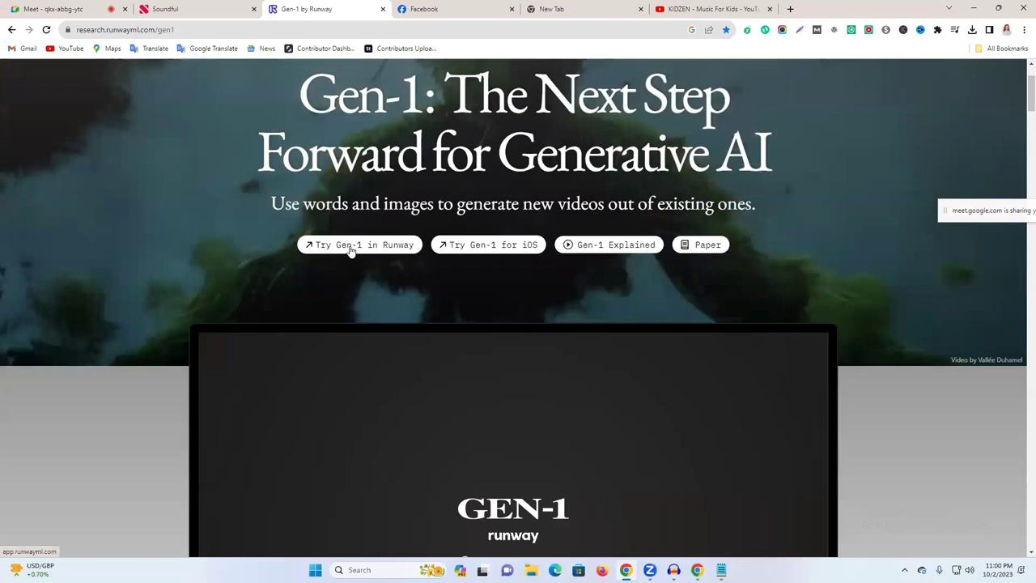
left_click(349, 251)
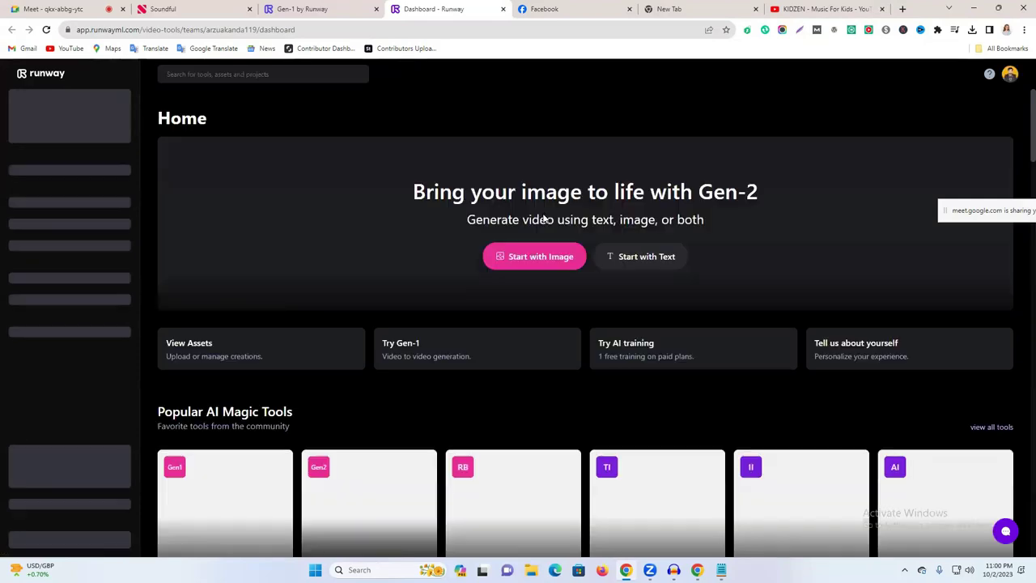
Look over the Runway dashboard's Popular AI Magic Tools and dismiss the Runway Watch announcement.
scroll(603, 259, "down", 1)
scroll(535, 298, "down", 2)
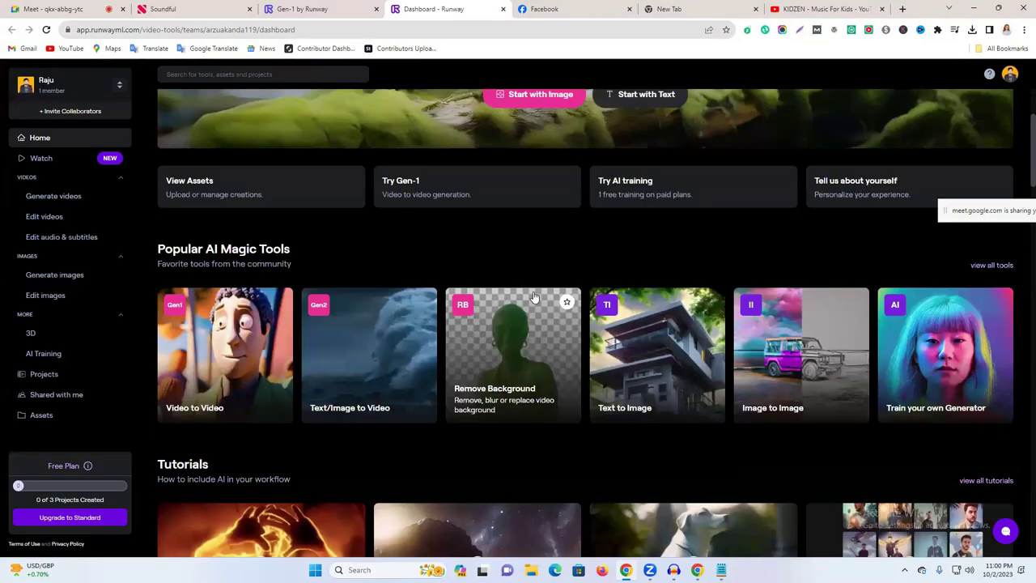
scroll(534, 300, "up", 3)
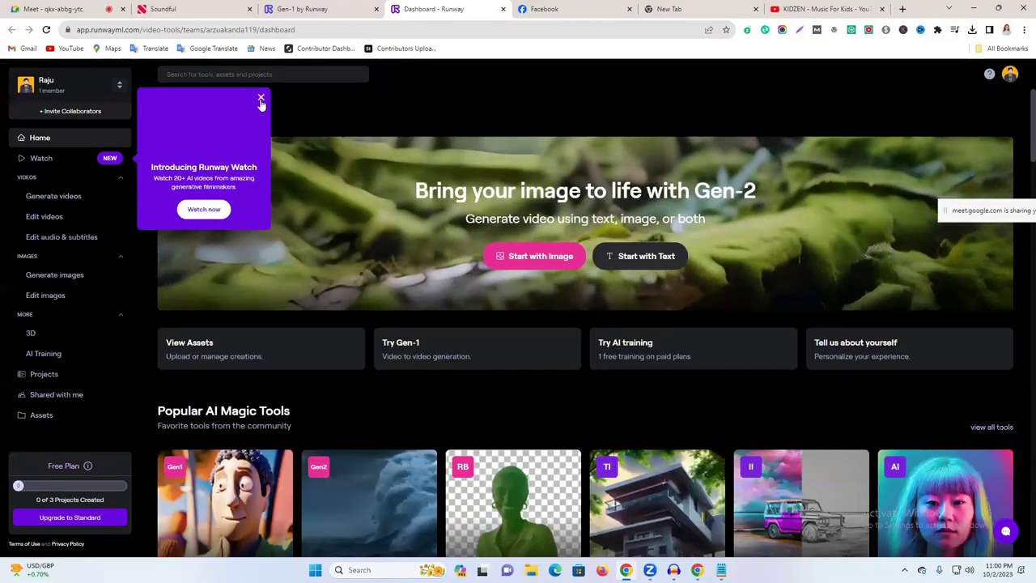
left_click(259, 99)
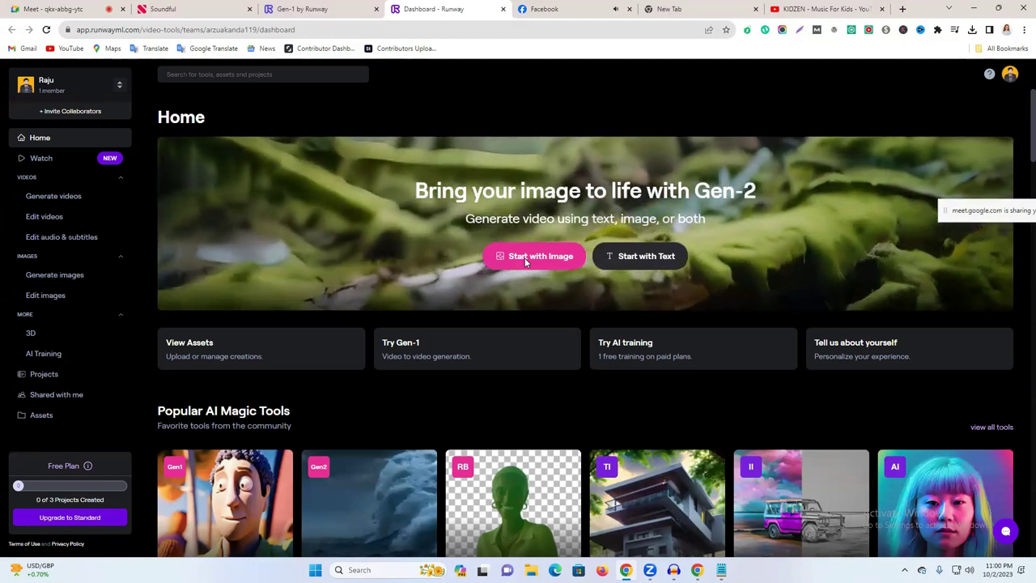
Open the Gen-2 Text/Image to Video tool from the Runway dashboard, starting with an image.
left_click(524, 261)
left_click(12, 29)
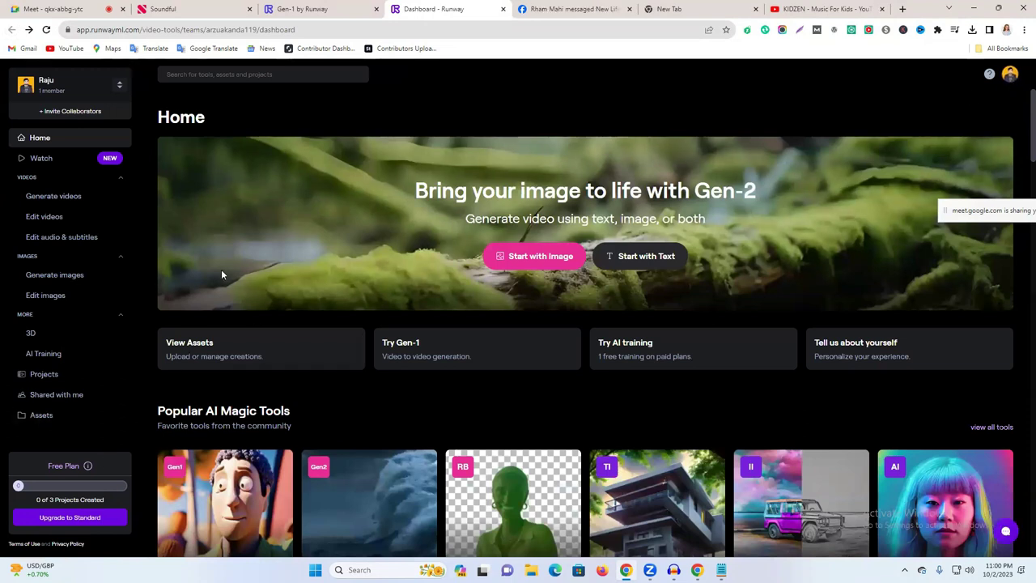
left_click(543, 258)
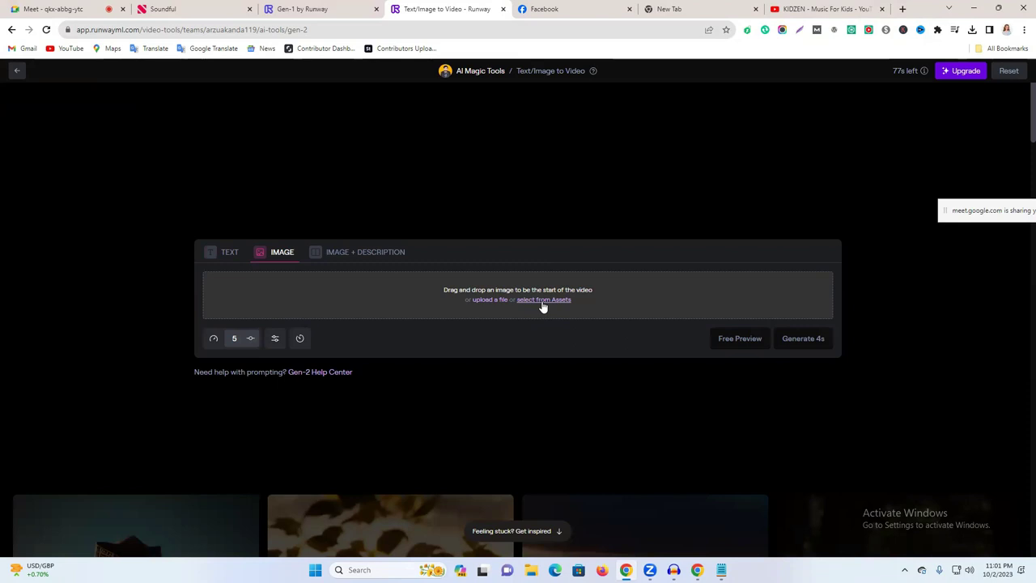
Upload the tree image Screenshot_58 from Downloads and generate a 4-second Gen-2 video from it.
left_click(490, 300)
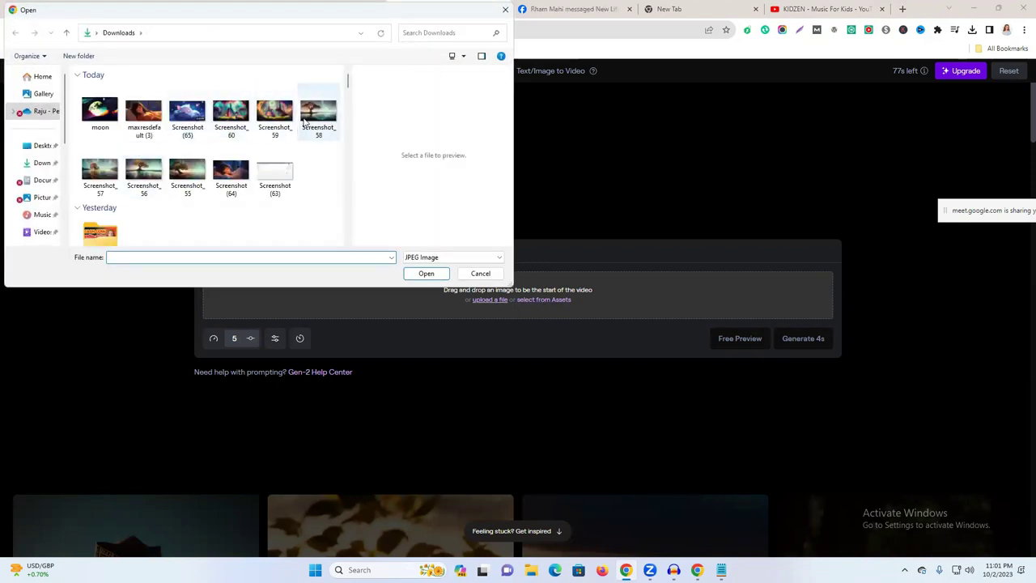
left_click(109, 174)
left_click(163, 180)
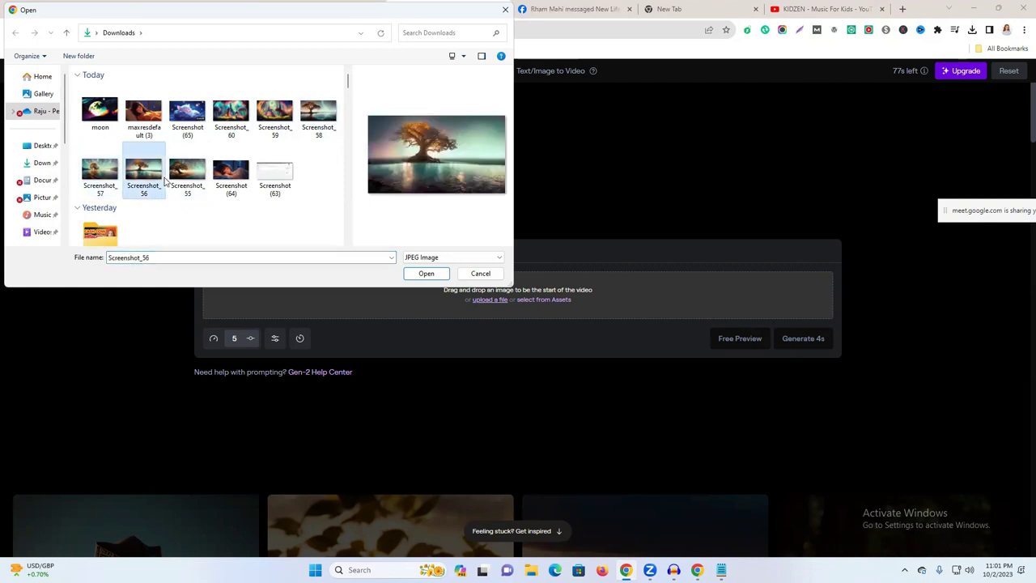
left_click(318, 113)
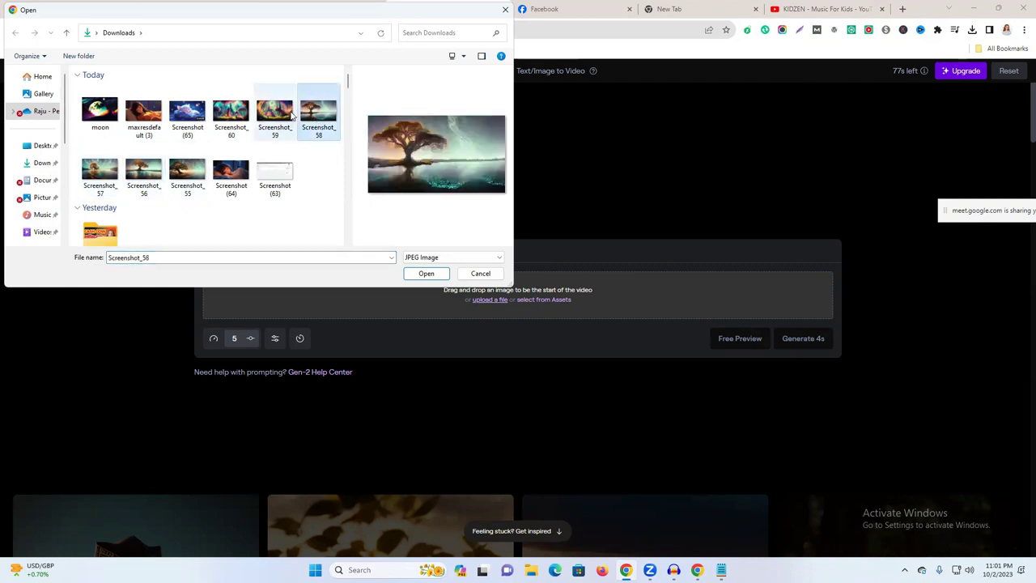
left_click(425, 274)
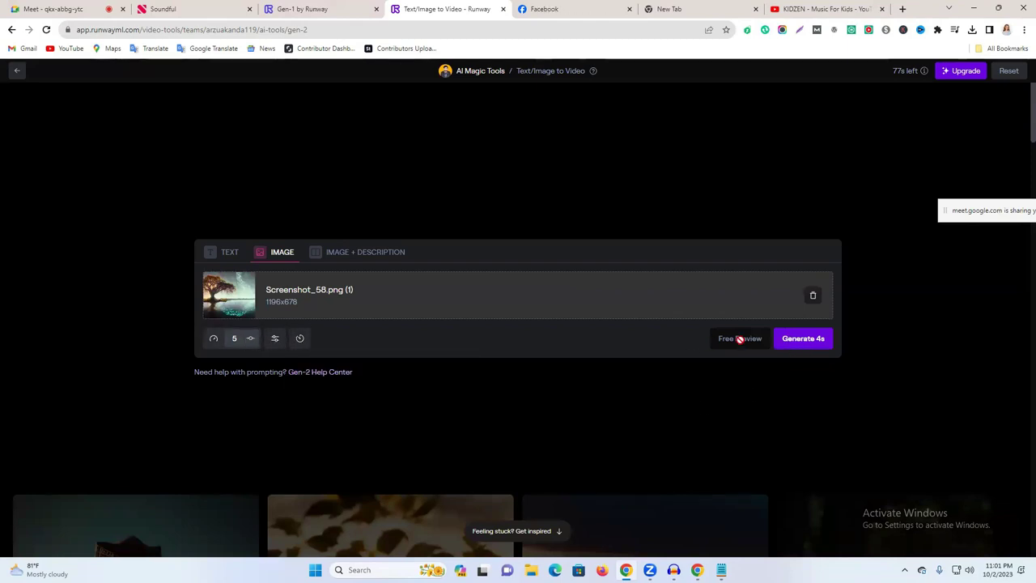
left_click(813, 346)
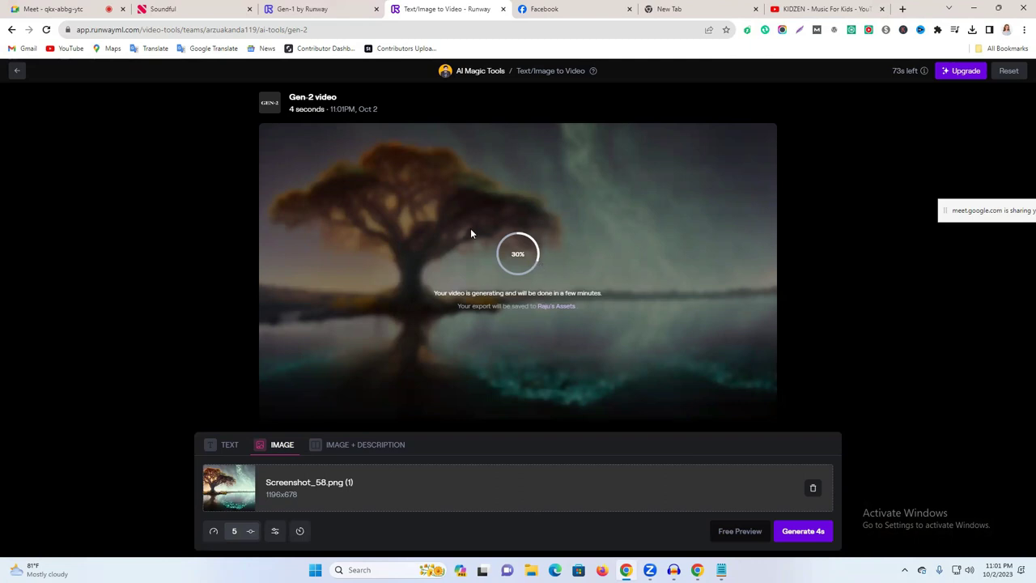
Return to the KIDZEN YouTube channel and look at its popular videos while the Gen-2 video generates.
left_click(797, 9)
scroll(463, 382, "down", 3)
scroll(463, 382, "down", 8)
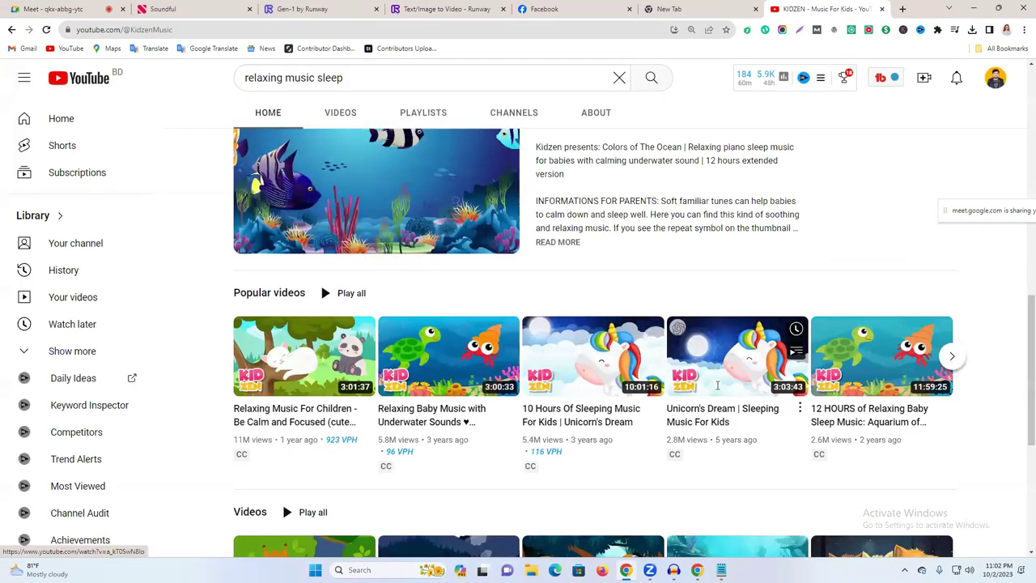
Look over the KIDZEN channel's Channelytics statistics, channel keywords and featured video.
scroll(358, 270, "up", 10)
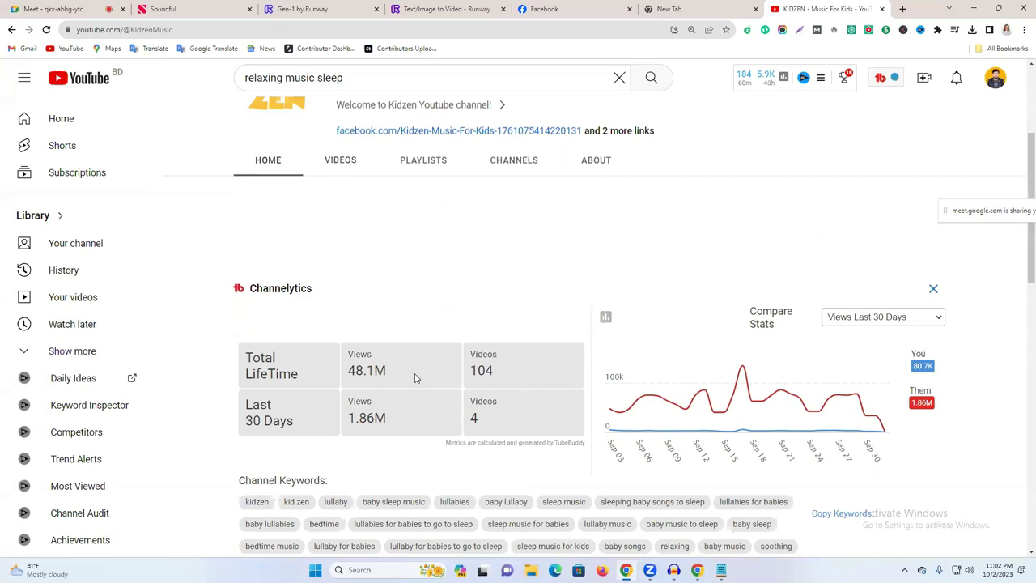
scroll(384, 380, "down", 5)
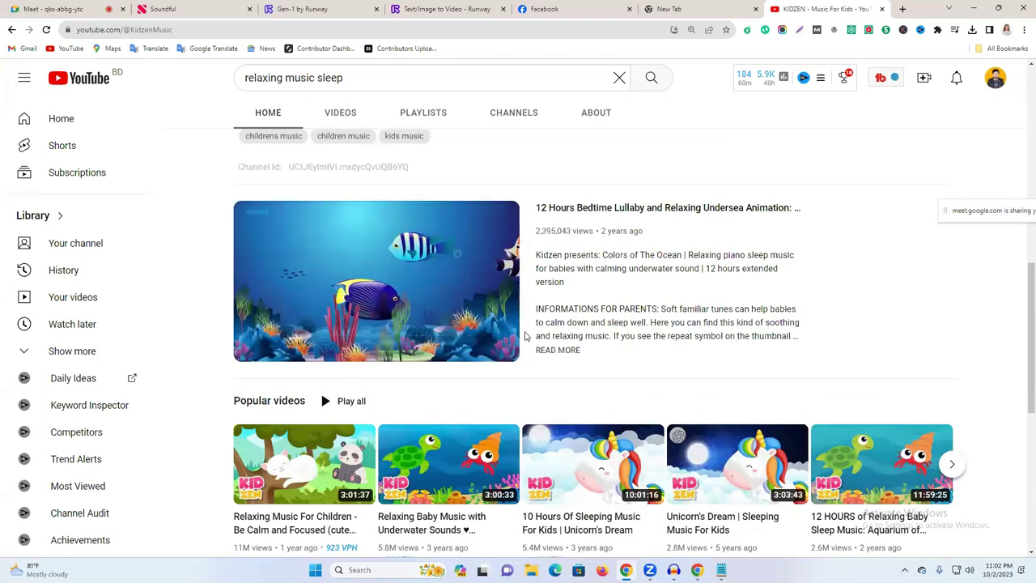
scroll(525, 335, "up", 3)
Search YouTube for "relaxing music sleep" and look through the results and their video previews.
left_click(312, 119)
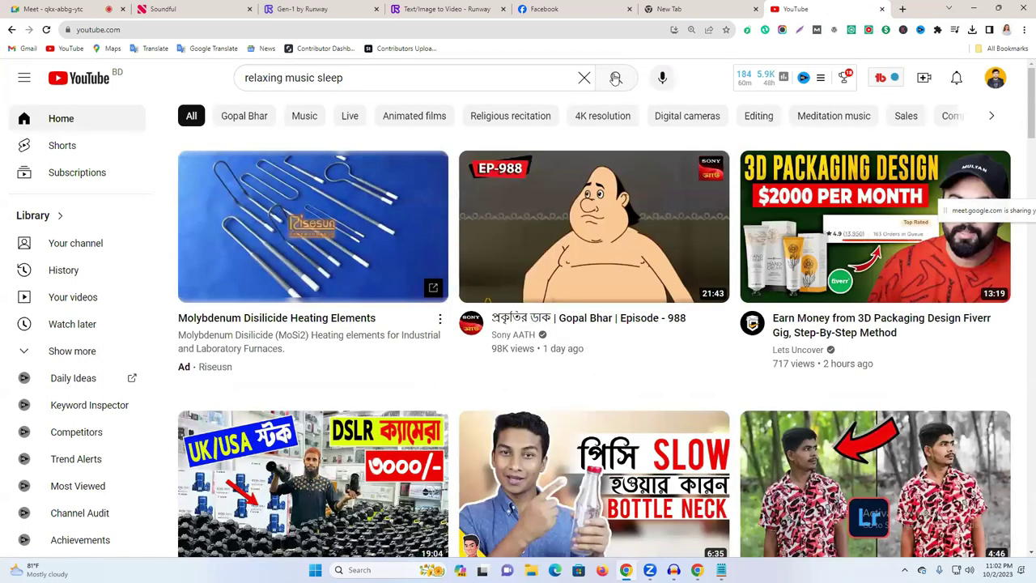
left_click(615, 78)
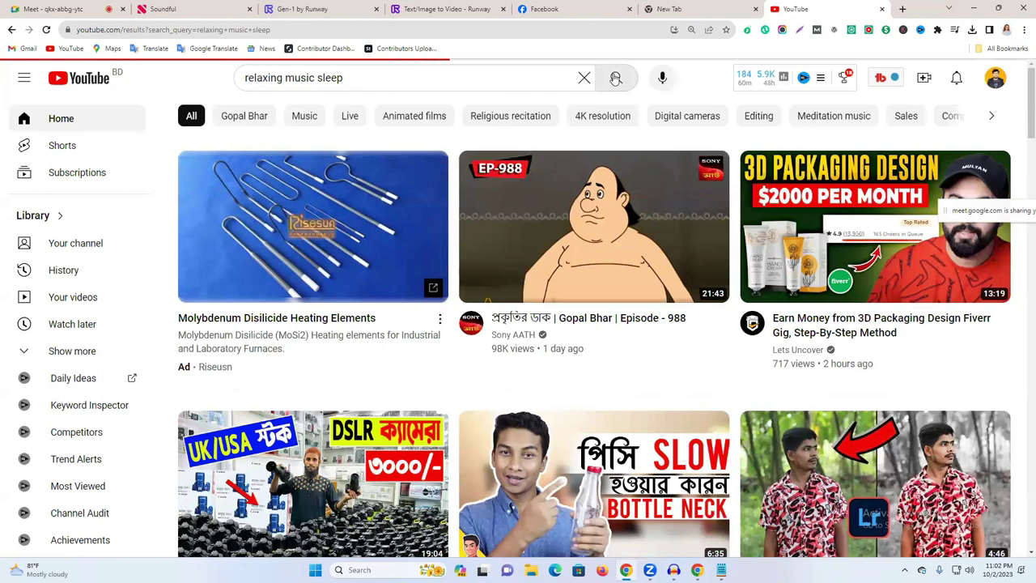
scroll(627, 289, "down", 4)
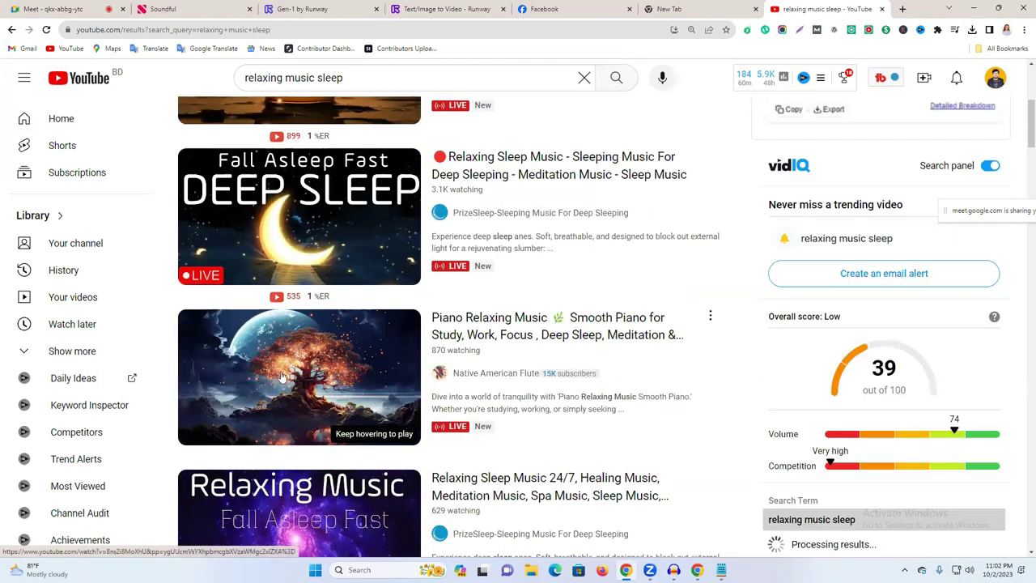
mouse_move(285, 371)
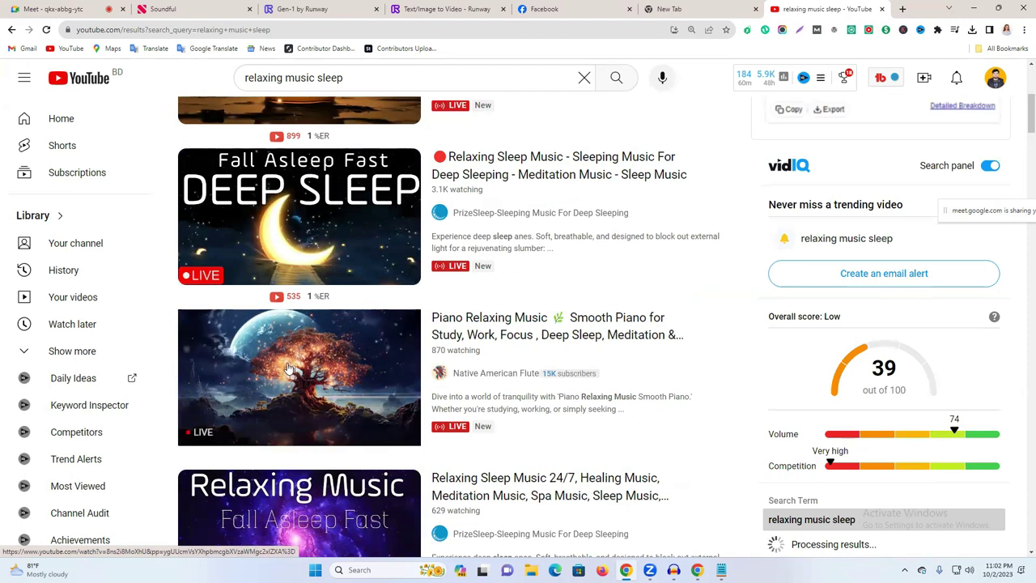
scroll(311, 366, "down", 7)
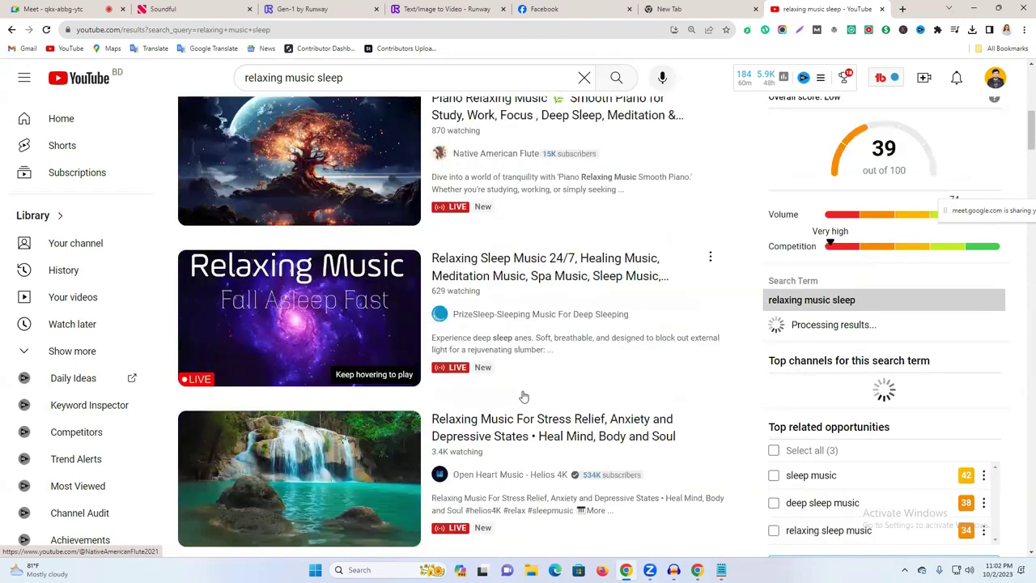
scroll(474, 386, "down", 5)
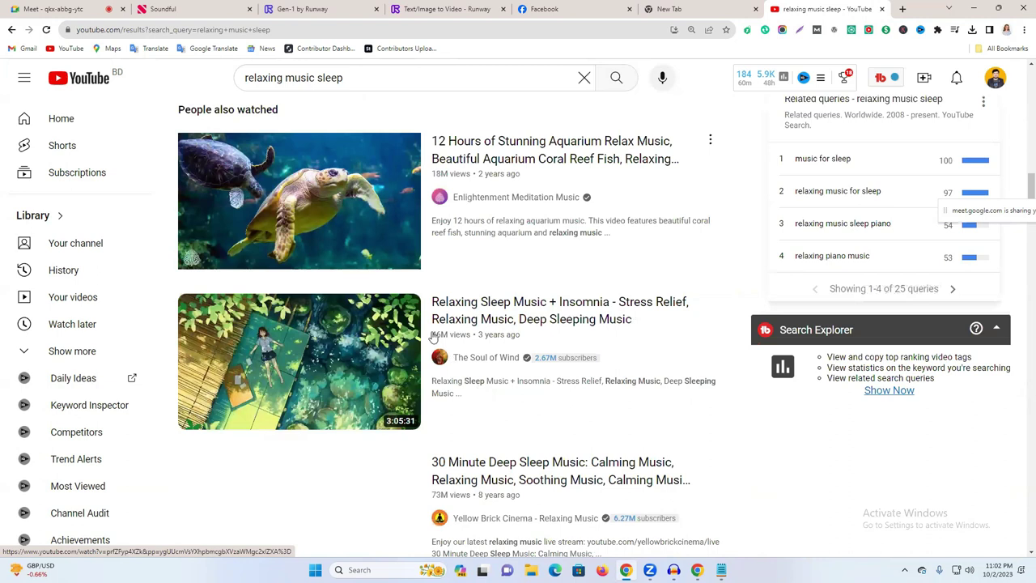
scroll(304, 156, "down", 3)
mouse_move(304, 156)
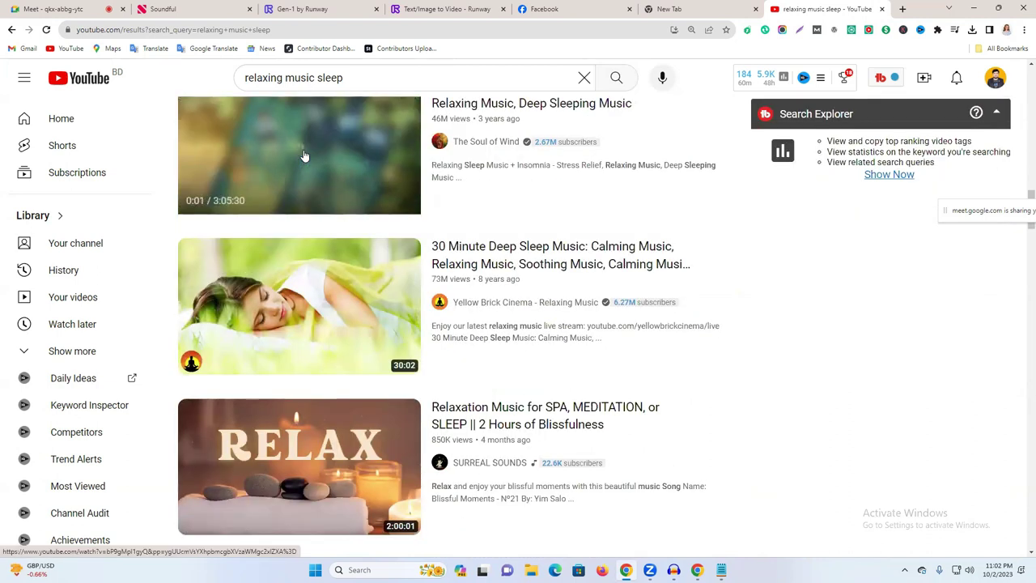
scroll(312, 225, "down", 6)
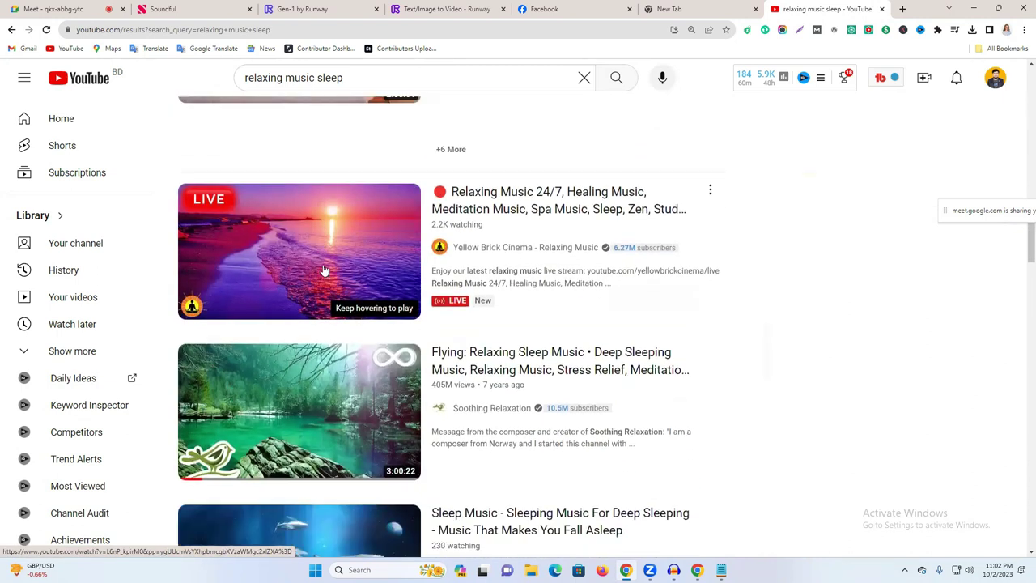
scroll(324, 265, "down", 7)
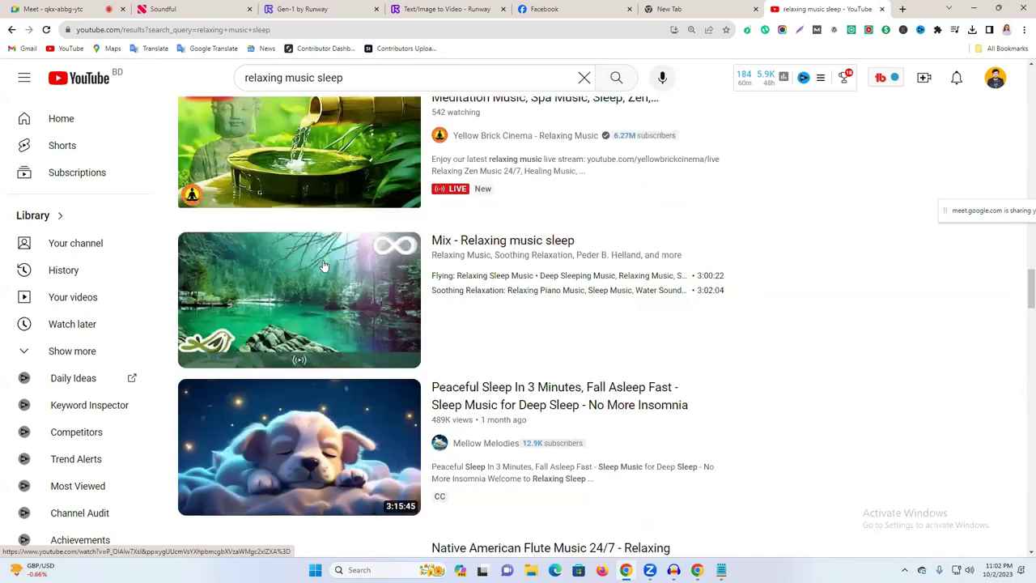
scroll(320, 243, "down", 3)
mouse_move(321, 243)
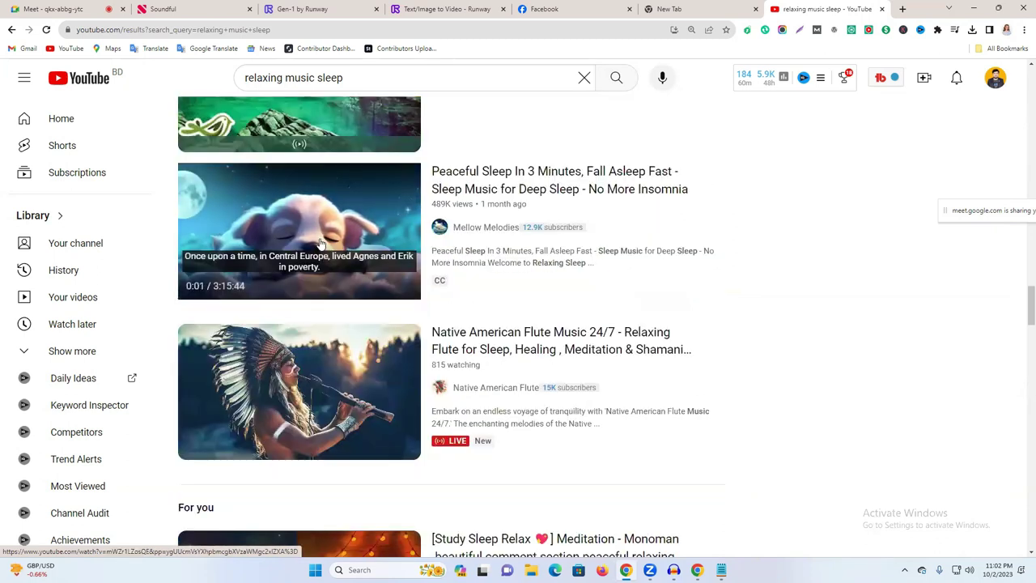
Watch the Mellow Melodies video "Peaceful Sleep In 3 Minutes, Fall Asleep Fast" in full screen, then exit full screen and pause it.
left_click(320, 220)
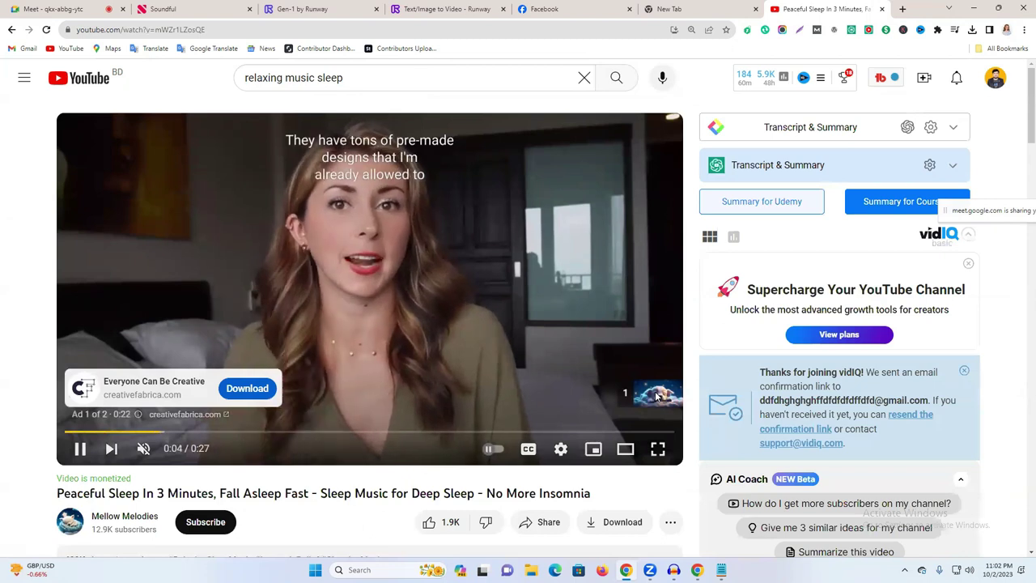
key("F11")
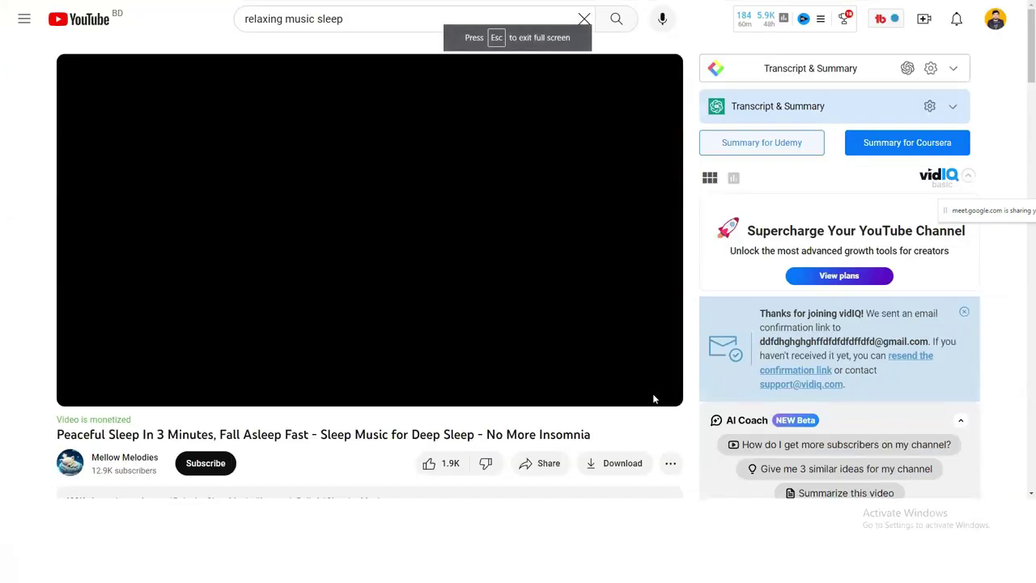
double_click(582, 379)
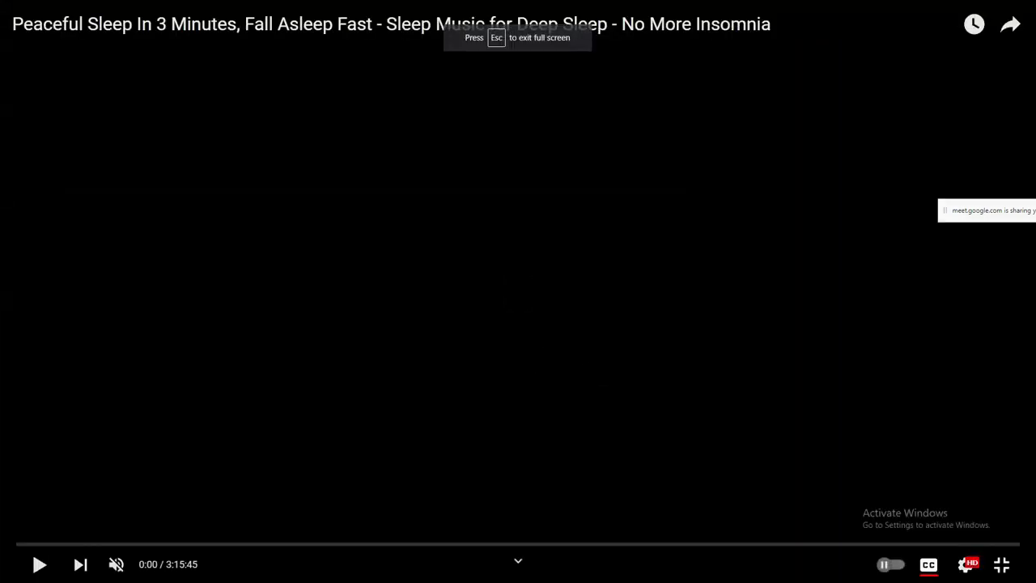
double_click(528, 296)
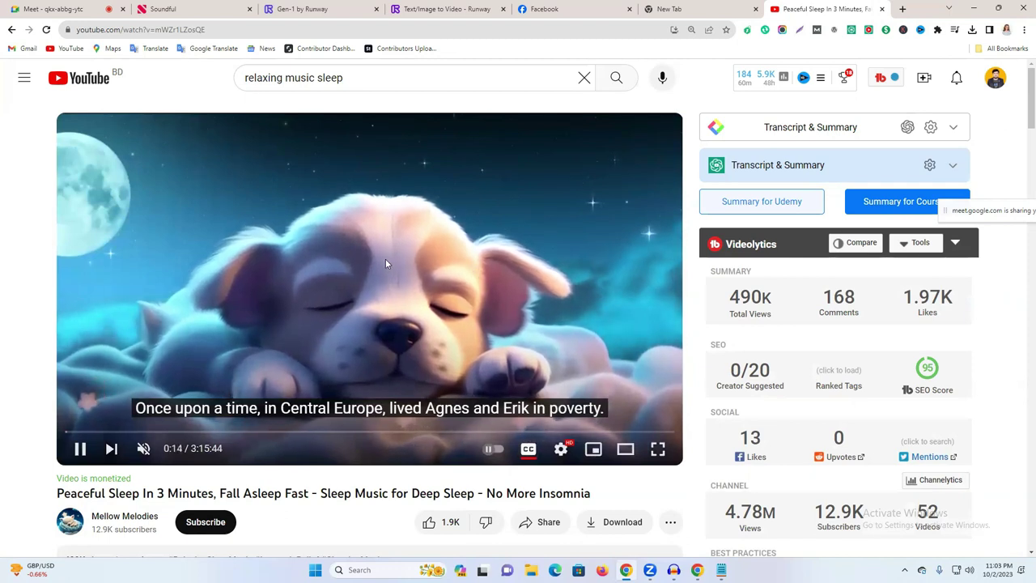
left_click(80, 449)
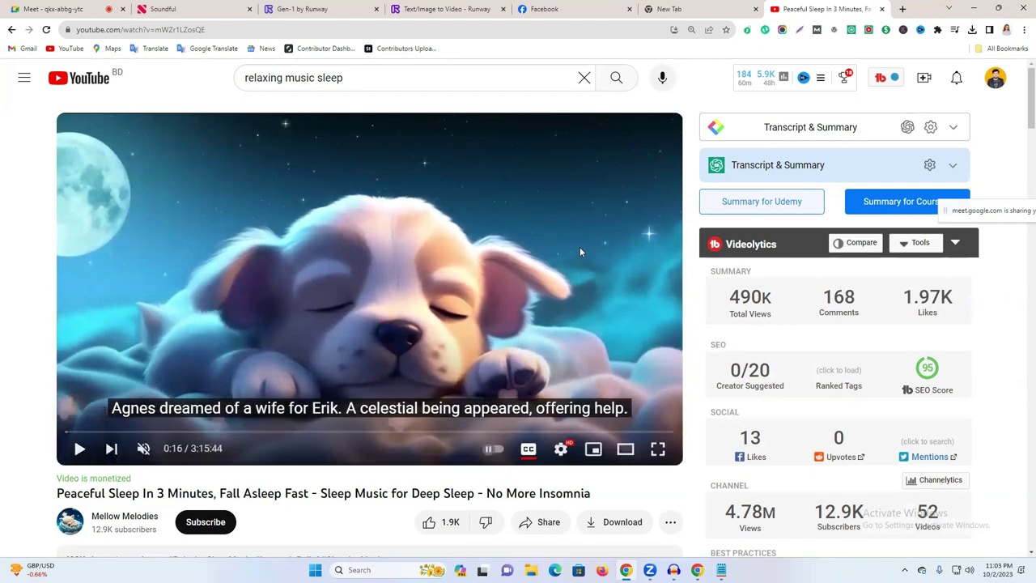
Return to Runway and play the generated 4-second Gen-2 tree video.
left_click(446, 9)
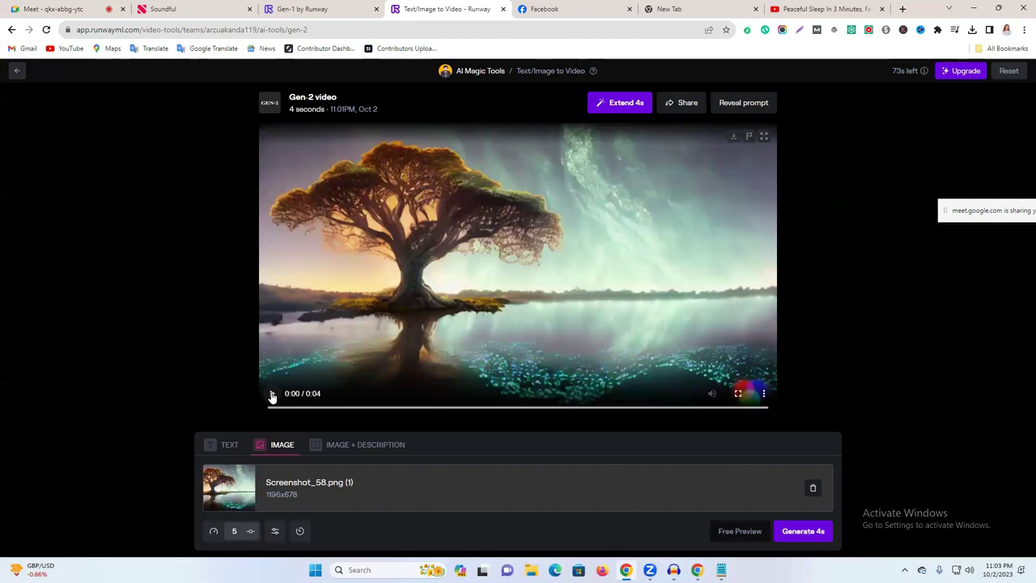
left_click(272, 395)
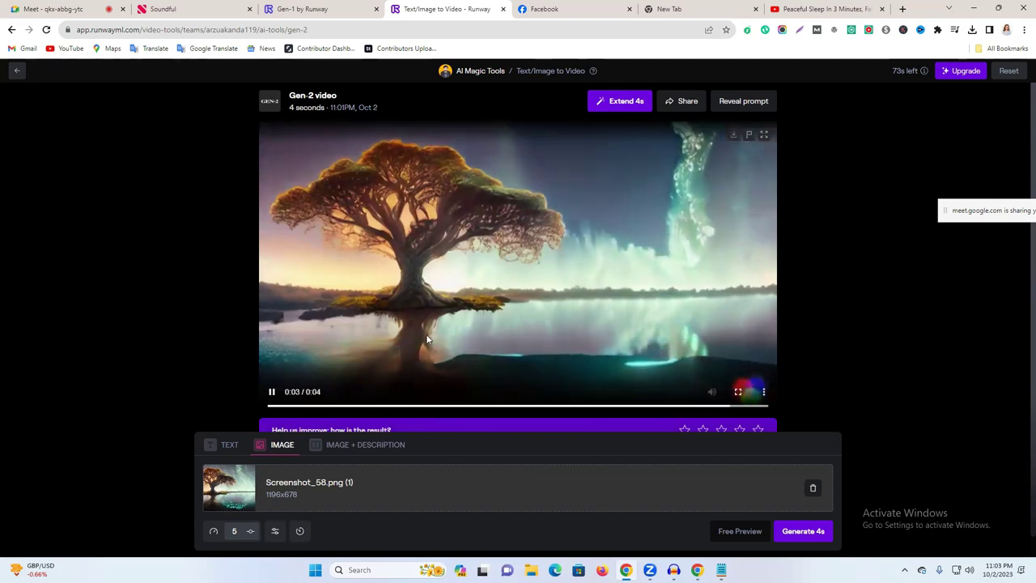
Set the Motion intensity to 10 and generate another 4-second video from Screenshot_58.png.
scroll(527, 348, "down", 1)
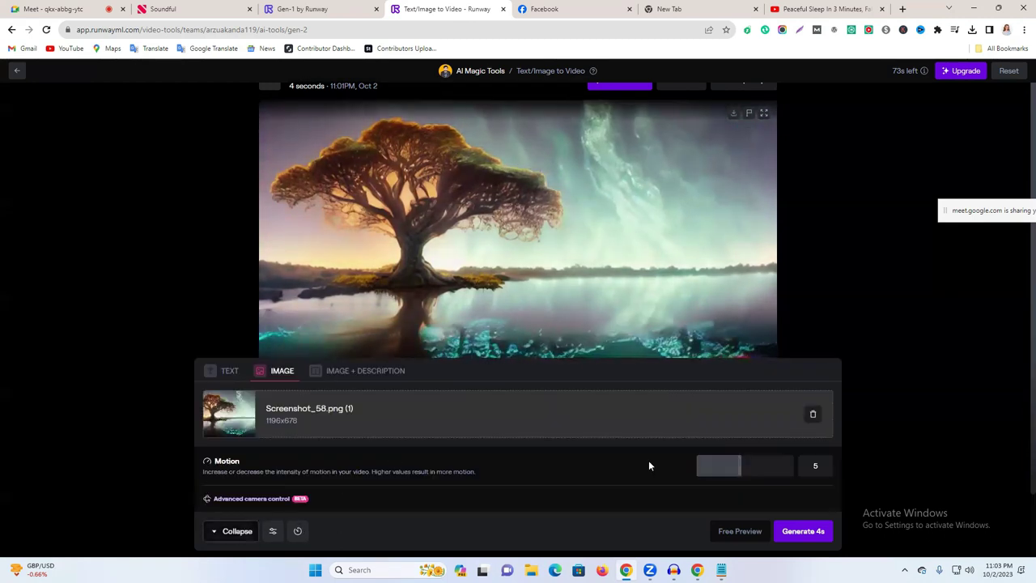
left_click_drag(738, 465, 944, 500)
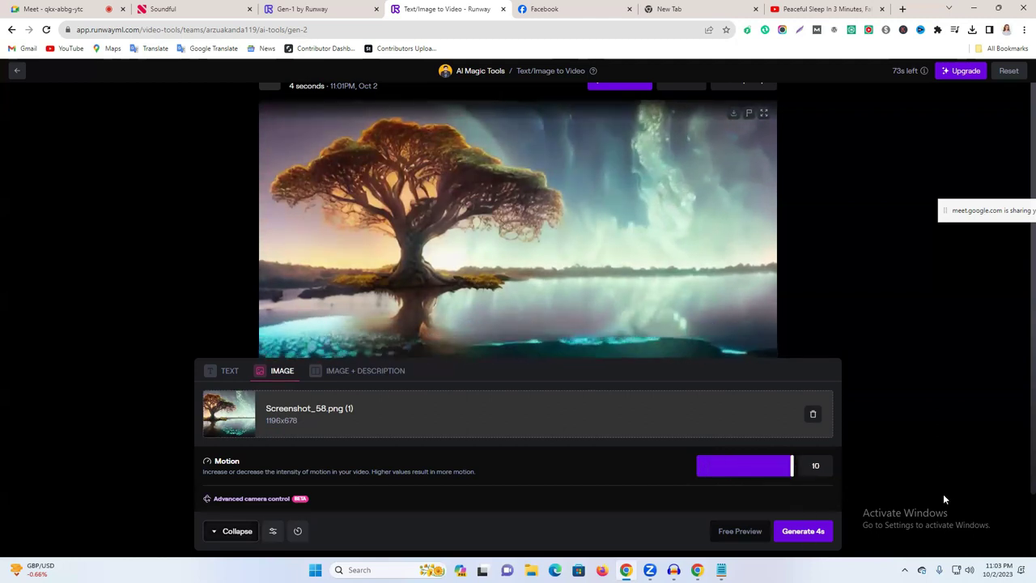
left_click(827, 533)
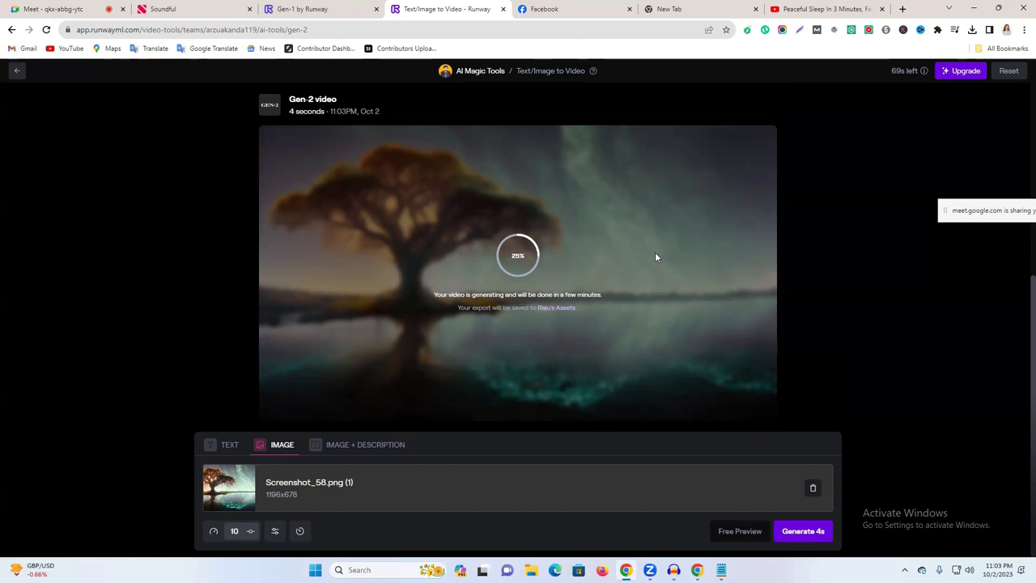
Play the new Gen-2 tree video and compare its motion with the first generated version.
scroll(533, 285, "up", 2)
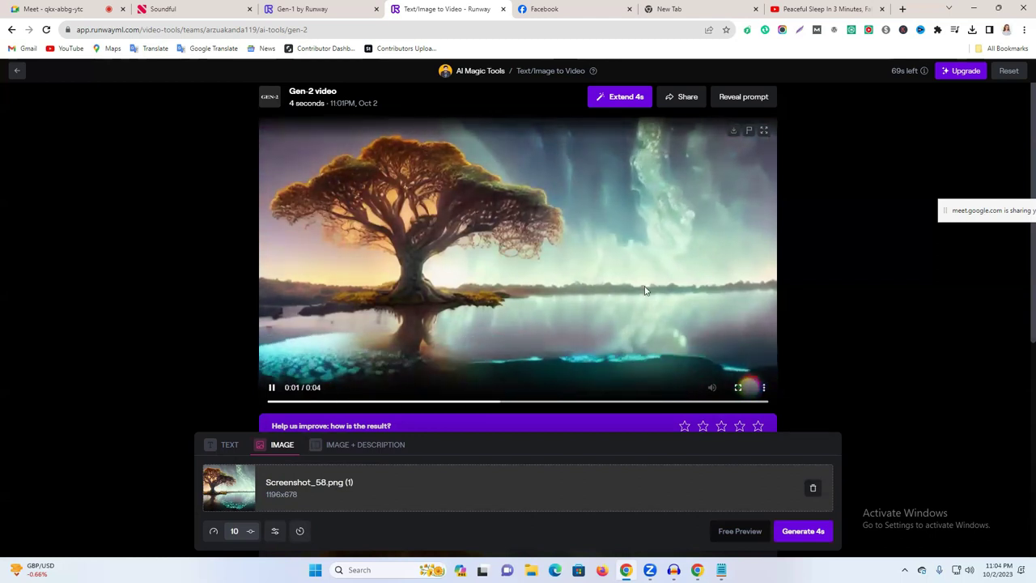
scroll(632, 313, "down", 4)
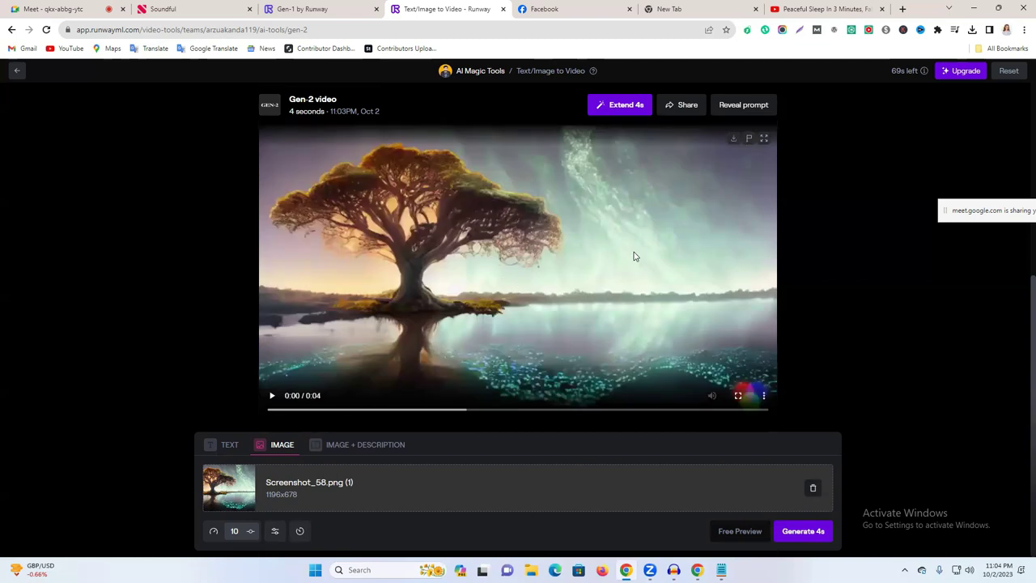
left_click(272, 396)
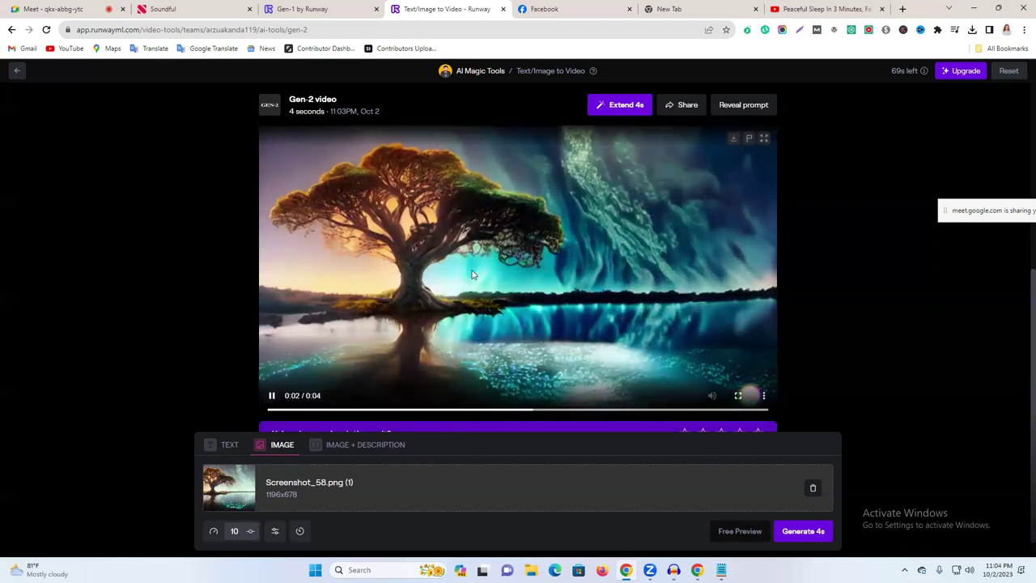
scroll(351, 315, "down", 1)
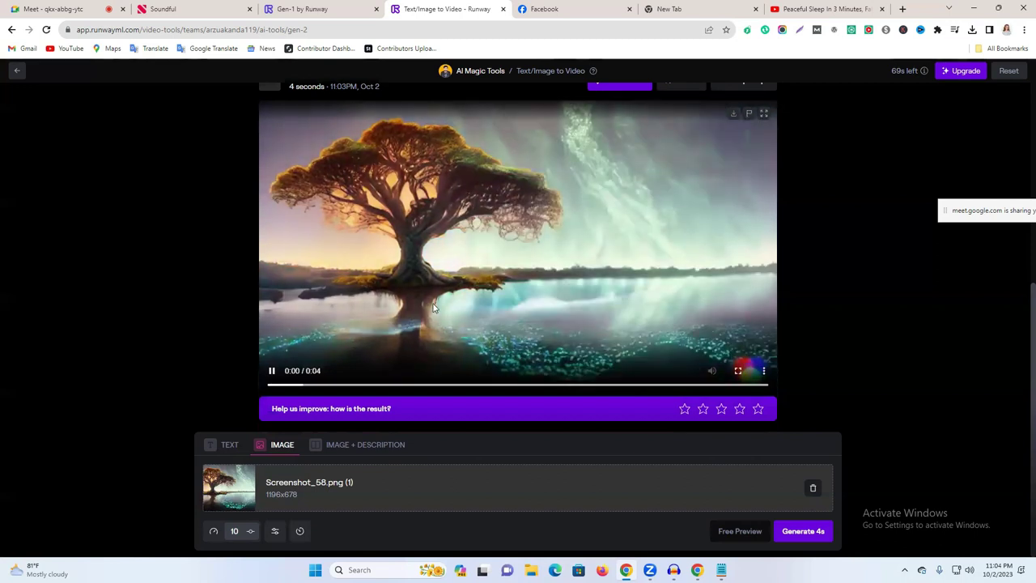
scroll(682, 243, "down", 5)
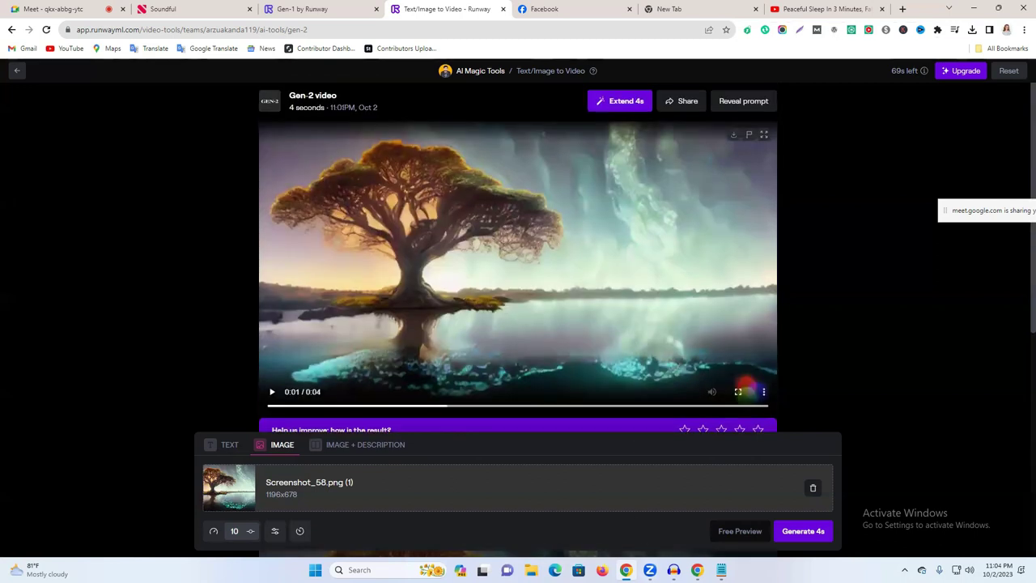
Clear the open windows to show the desktop and launch Wondershare Filmora.
mouse_move(672, 570)
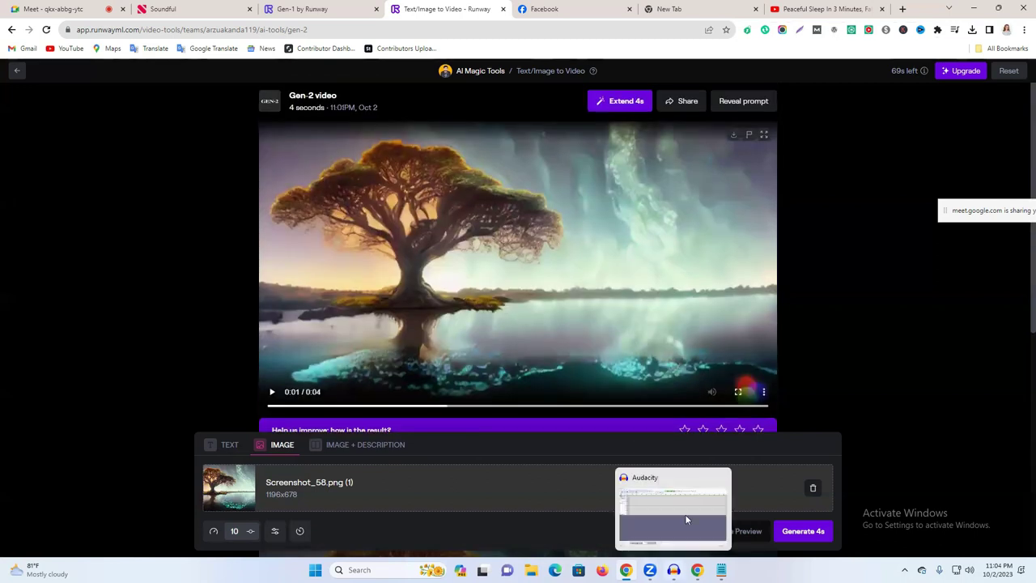
left_click(977, 6)
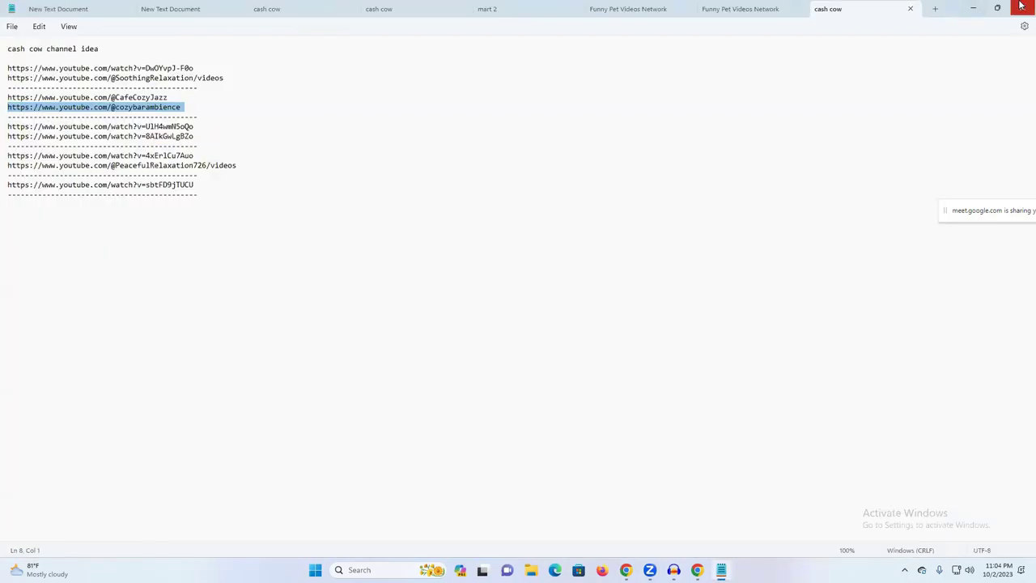
key("super+d")
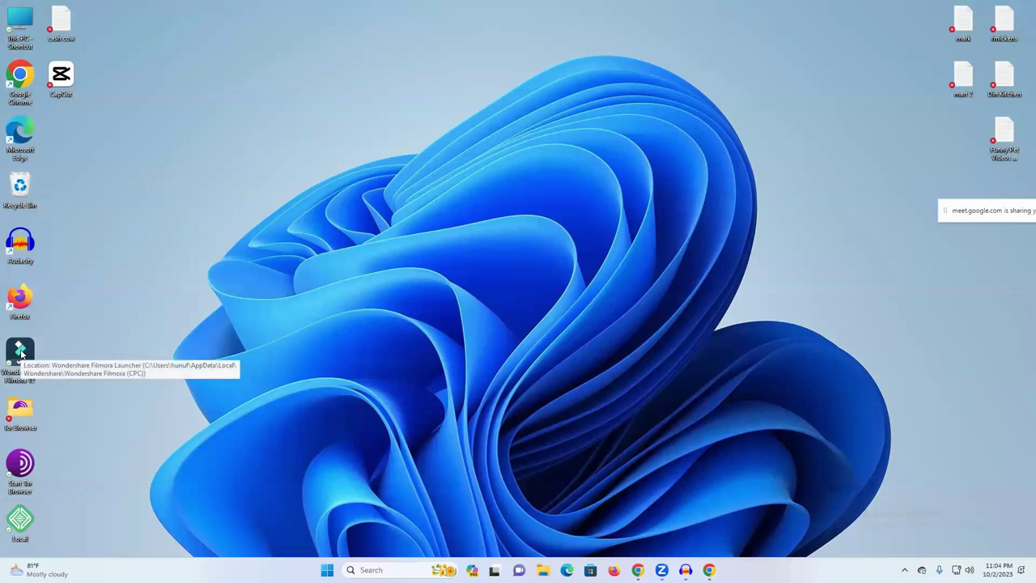
double_click(20, 353)
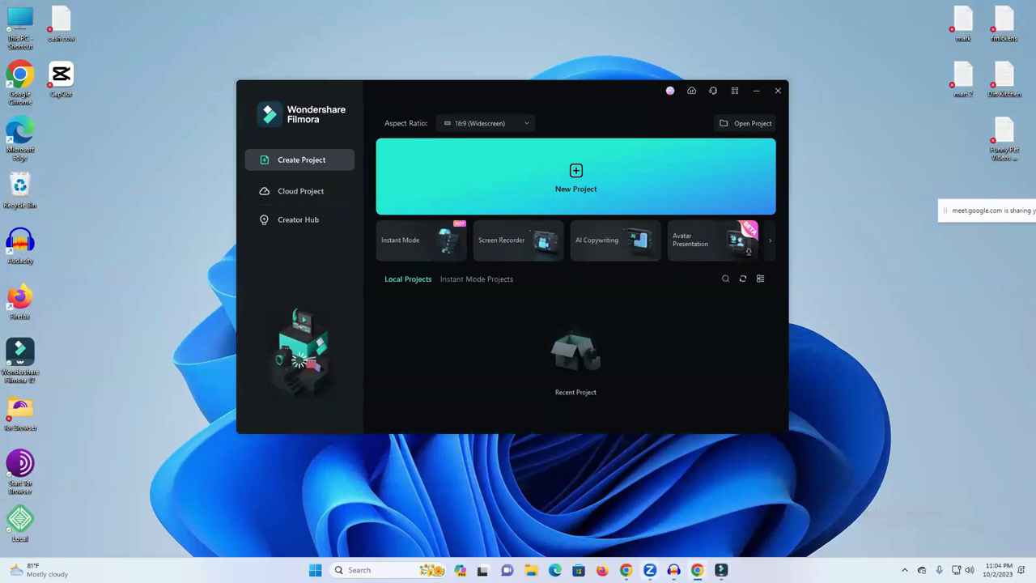
Return to the Soundful library in Chrome and download the "new life" track in mp3 format.
left_click(603, 570)
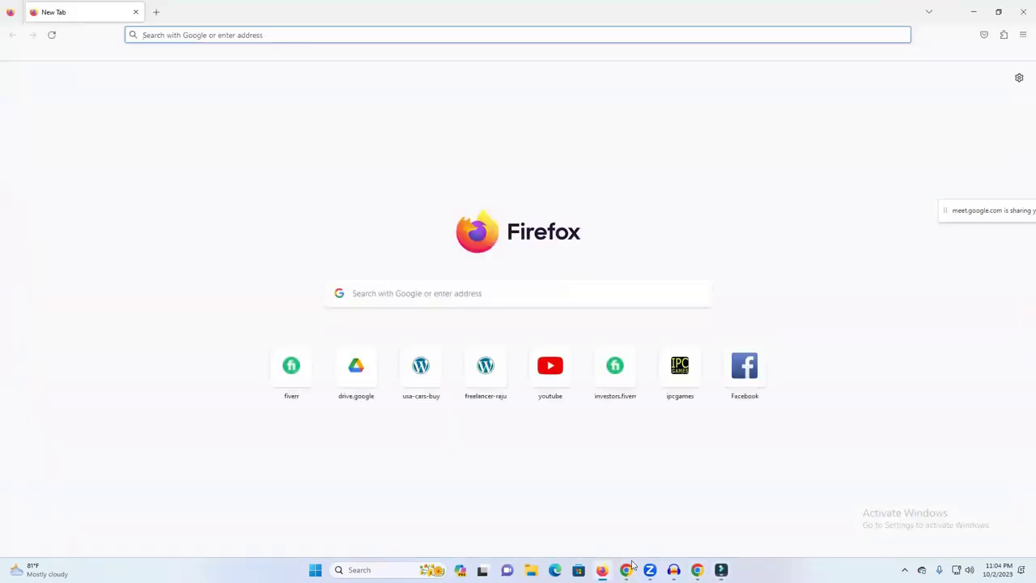
key("alt+Tab")
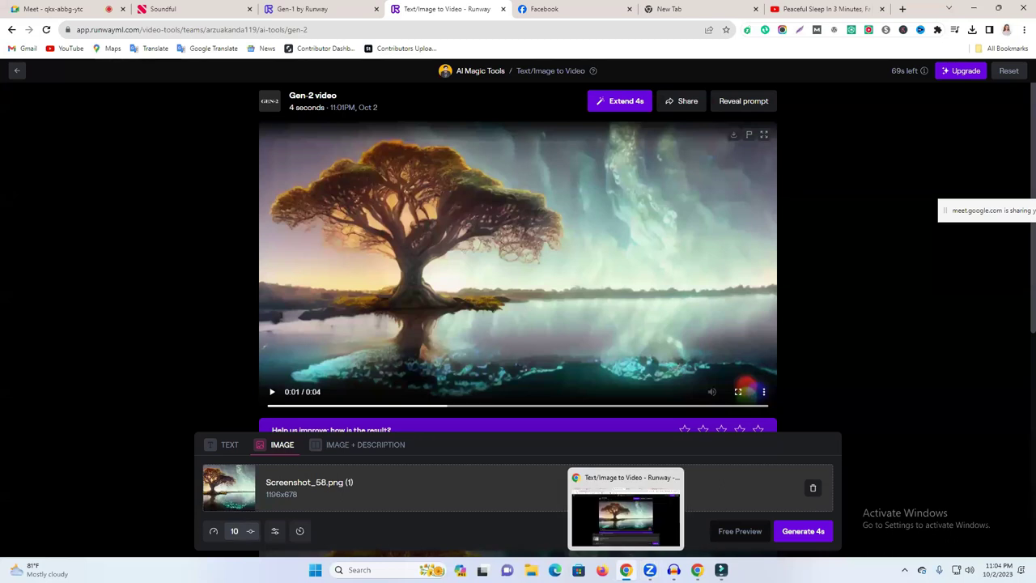
left_click(222, 7)
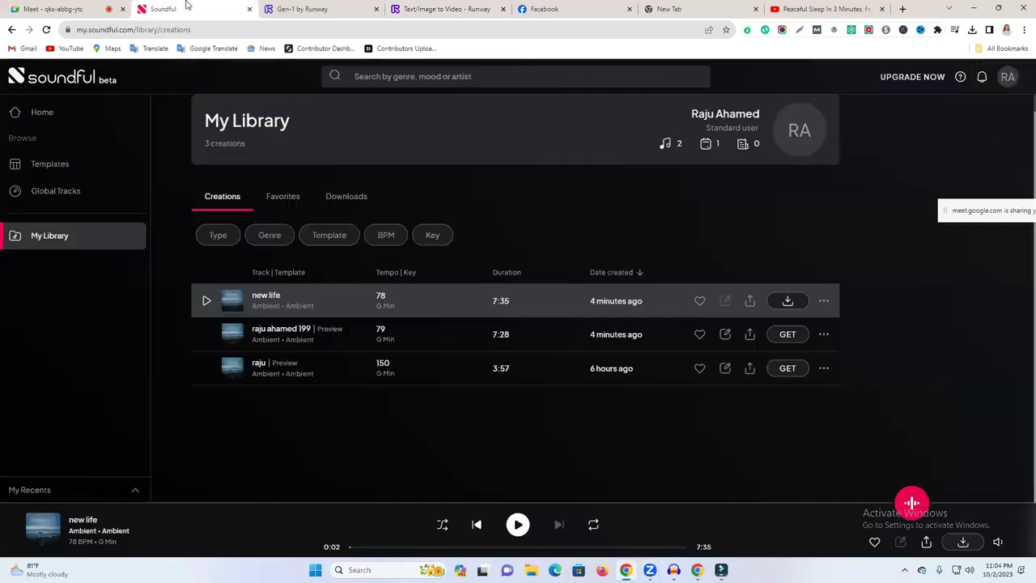
left_click(788, 302)
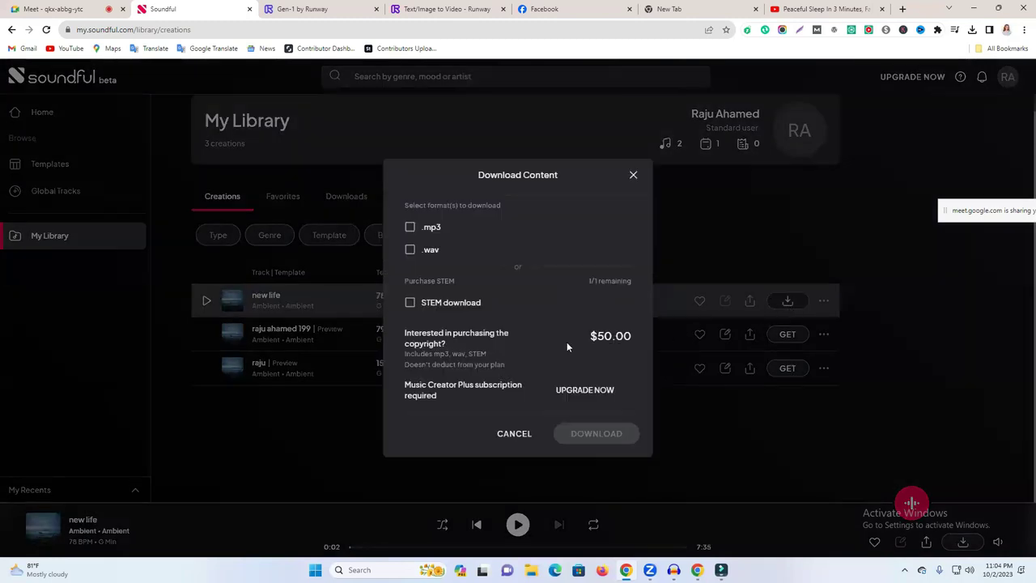
left_click(429, 229)
left_click(613, 435)
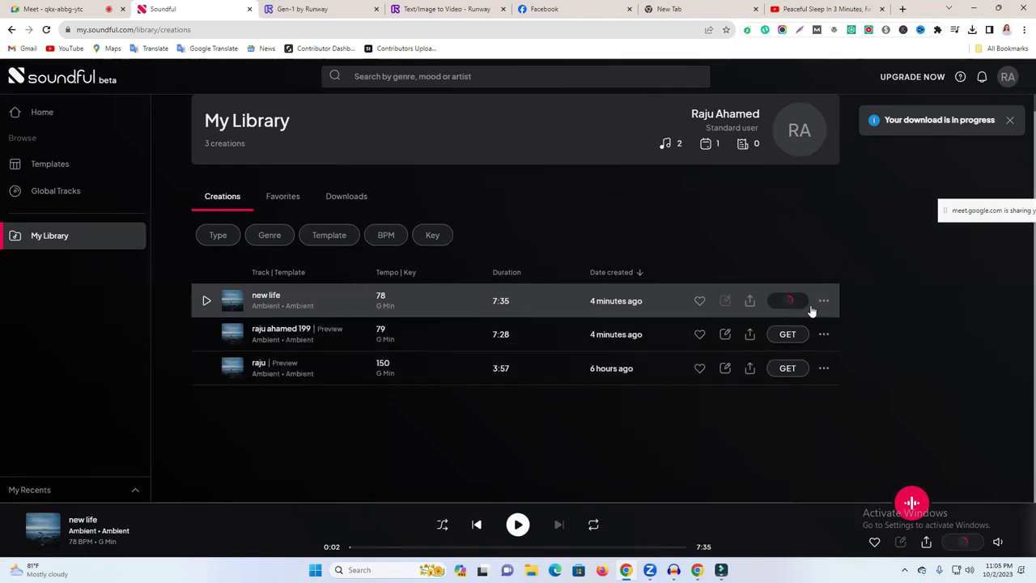
Switch to Filmora, create a new project and import the 8-second Gen-2 video of Screenshot_58 from Downloads.
left_click(720, 570)
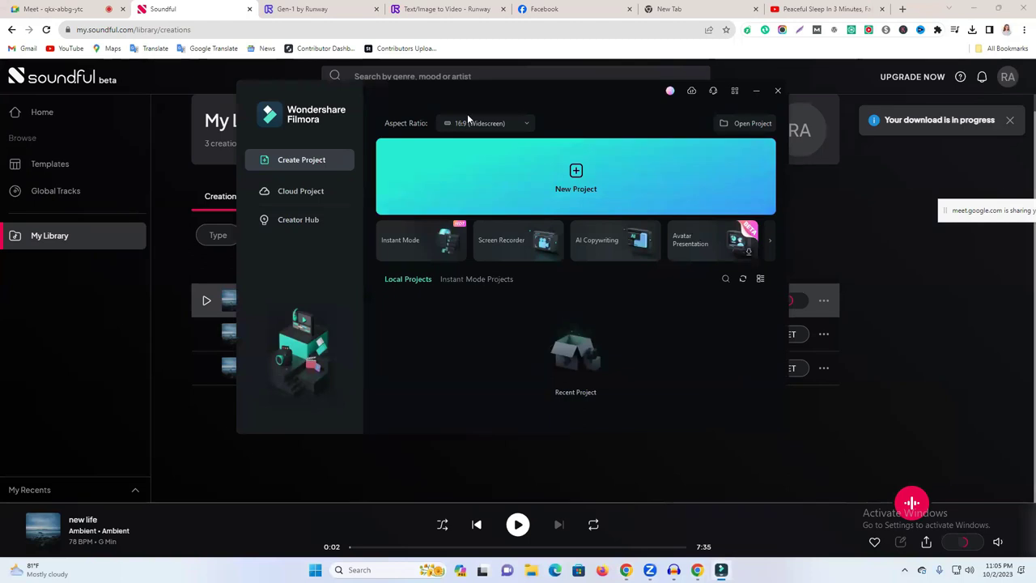
left_click(975, 8)
left_click(628, 173)
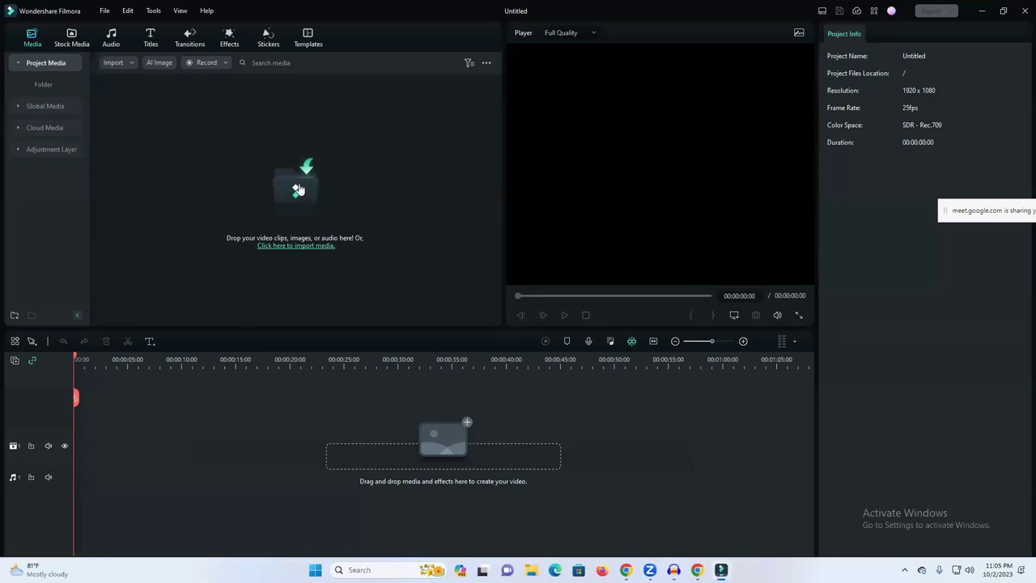
left_click(298, 188)
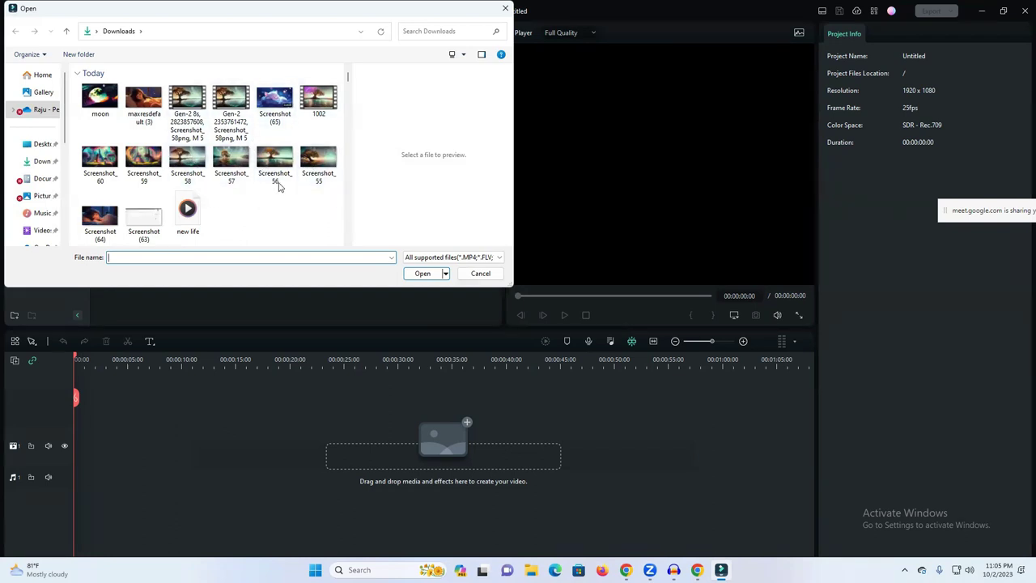
left_click(188, 103)
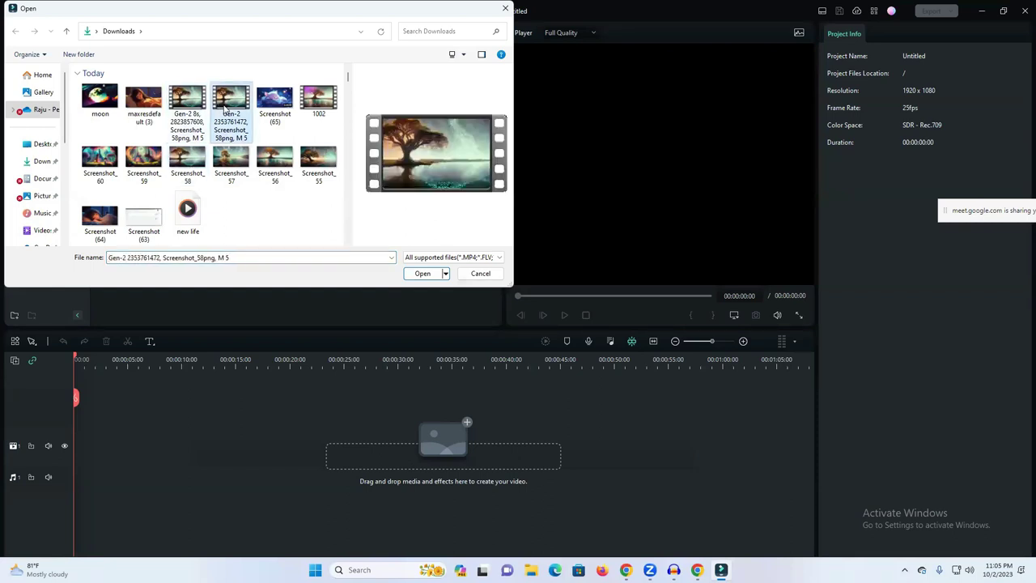
left_click(422, 274)
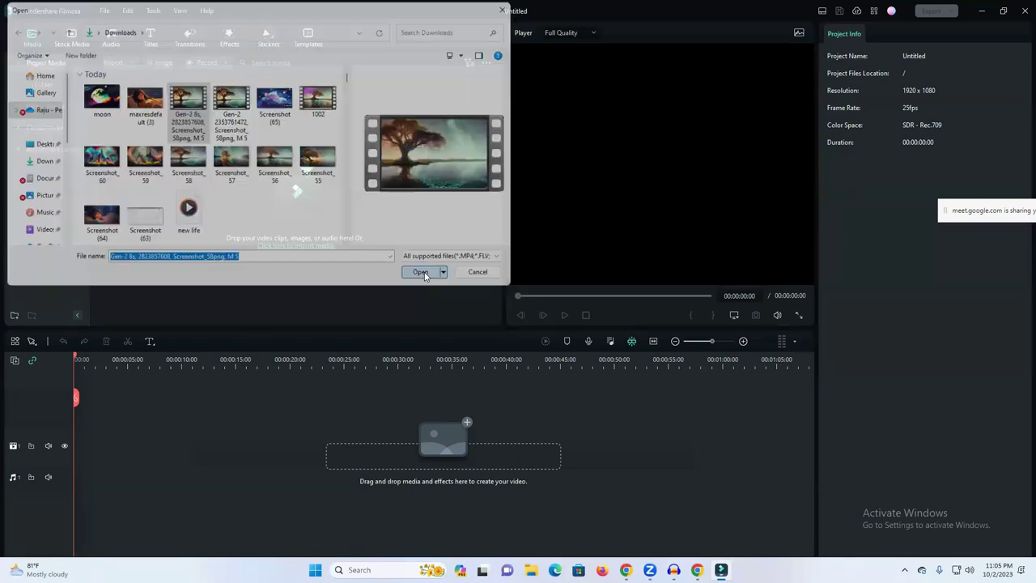
Import the video 1002 and place it at the start of the timeline, keeping the 1920 x 1080 25fps project settings.
left_click(144, 121)
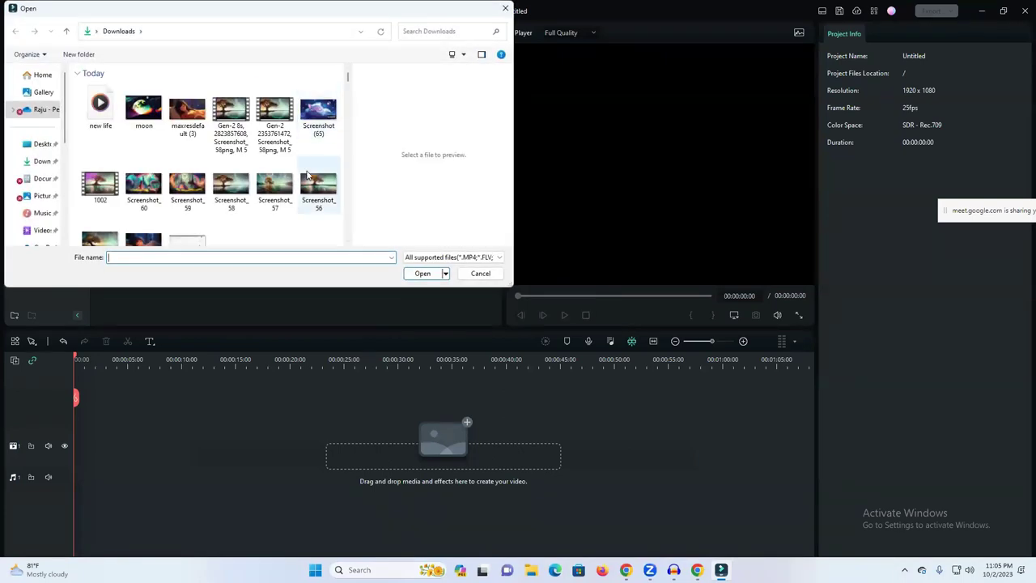
left_click(88, 199)
left_click(422, 274)
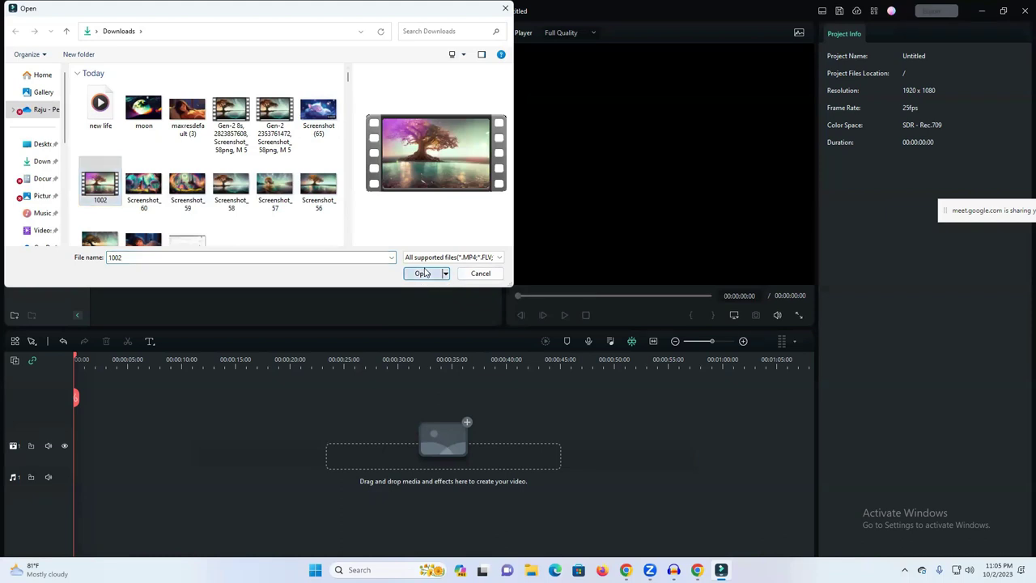
left_click_drag(325, 130, 75, 441)
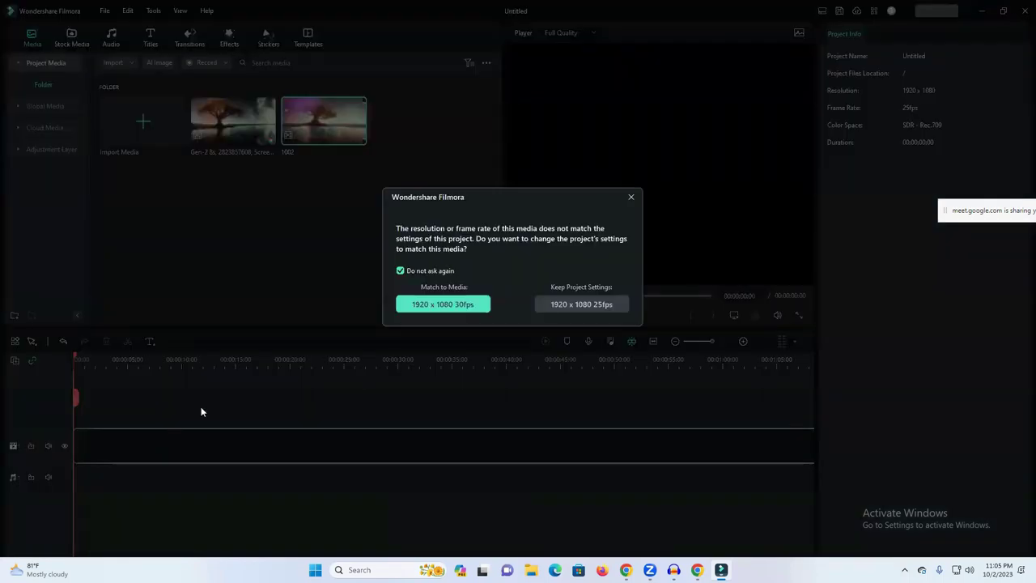
left_click(565, 306)
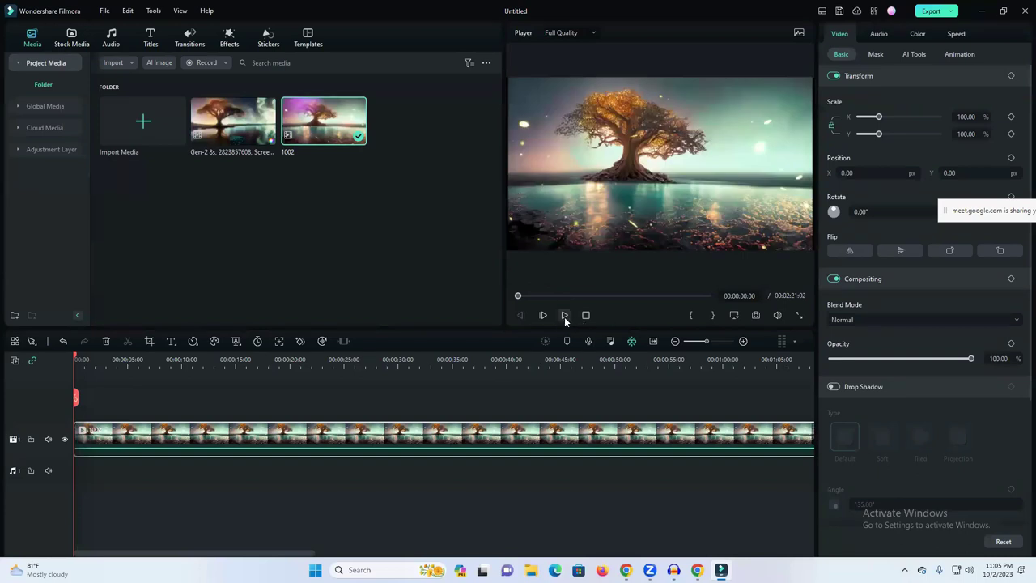
Preview the 1002 clip briefly and delete it from both the media library and the timeline.
left_click(564, 316)
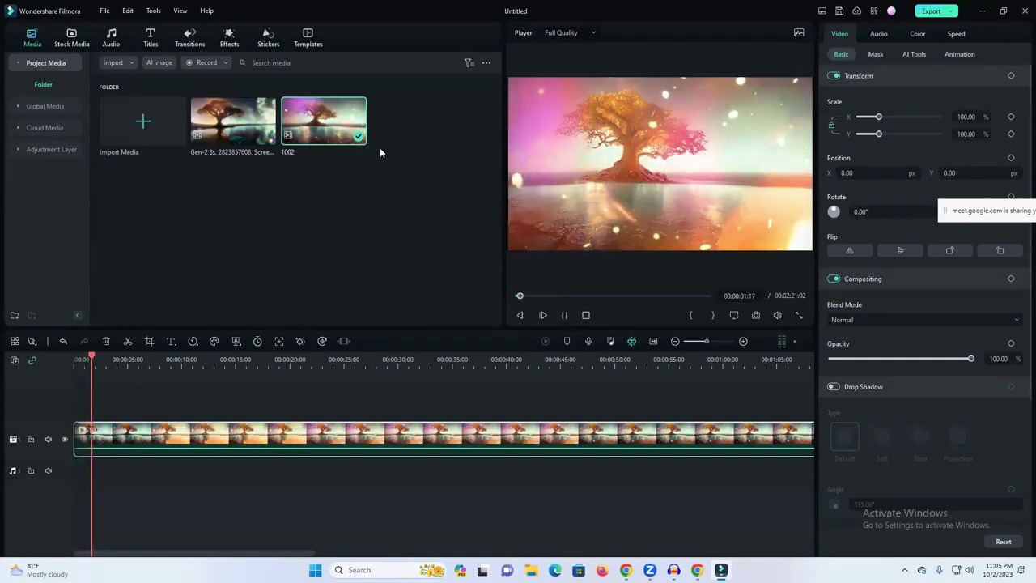
key("Delete")
left_click(571, 281)
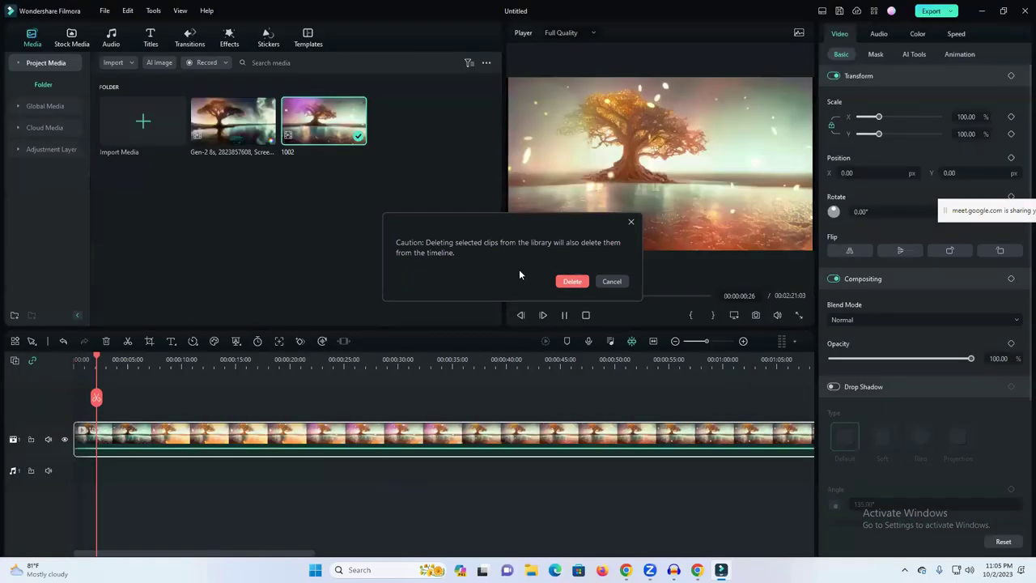
Place the 8-second Gen-2 tree video at the start of the timeline and play it through its first six seconds.
left_click_drag(233, 122, 76, 444)
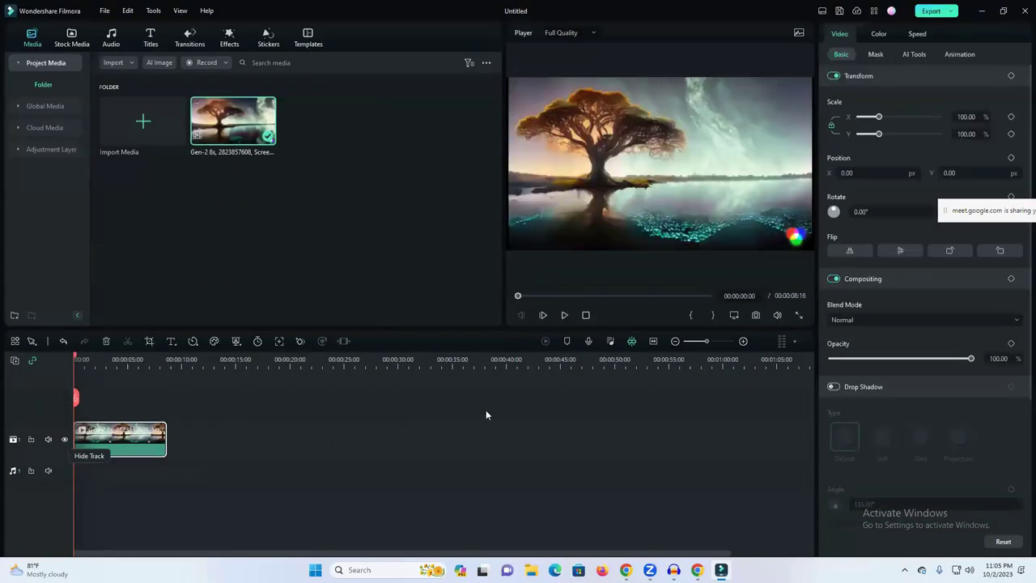
left_click(564, 315)
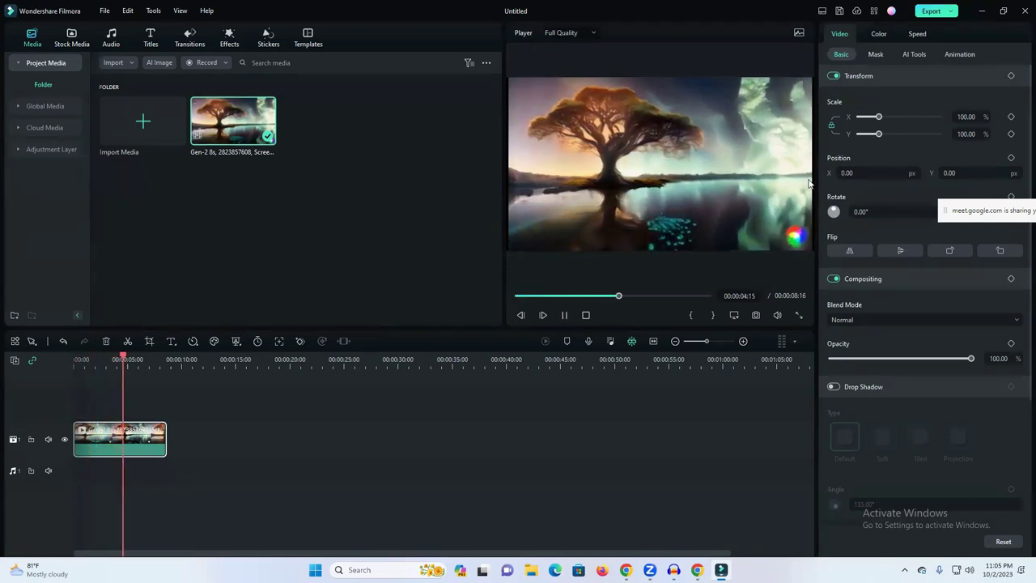
left_click(564, 315)
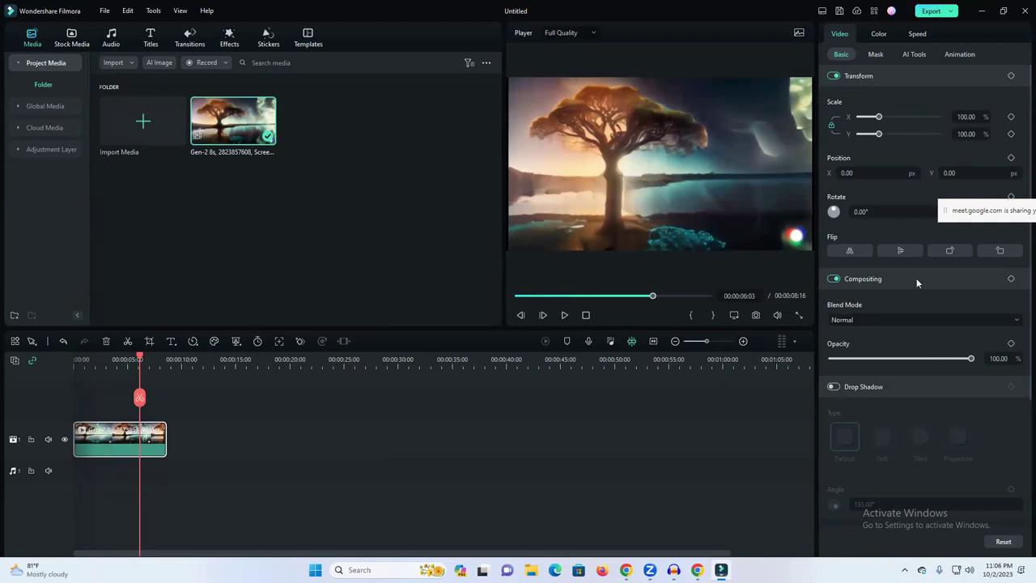
Slow the Gen-2 tree clip to a uniform speed of 0.25 and preview it.
left_click(877, 34)
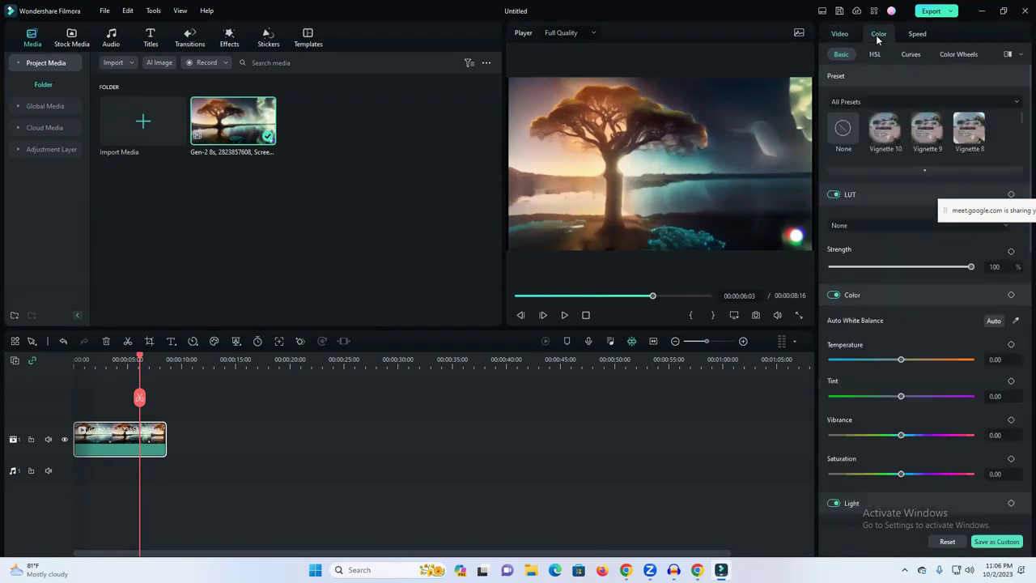
left_click(918, 34)
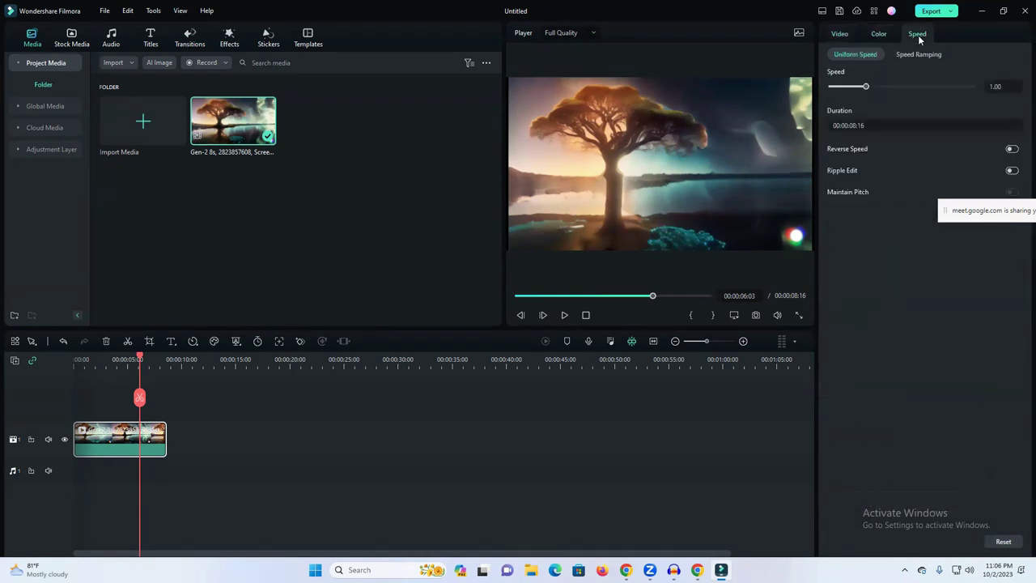
left_click_drag(866, 90, 841, 89)
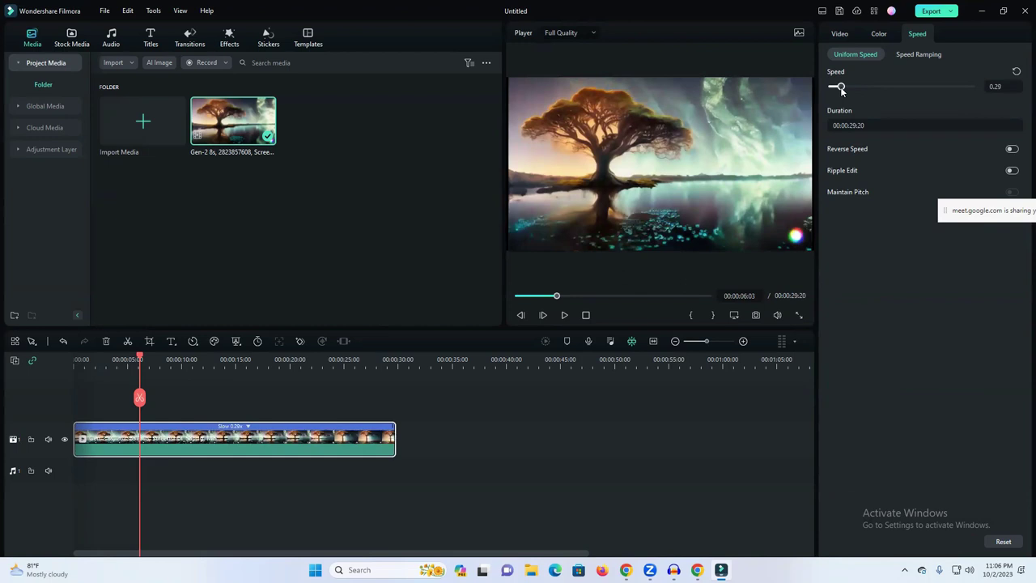
left_click_drag(840, 87, 837, 86)
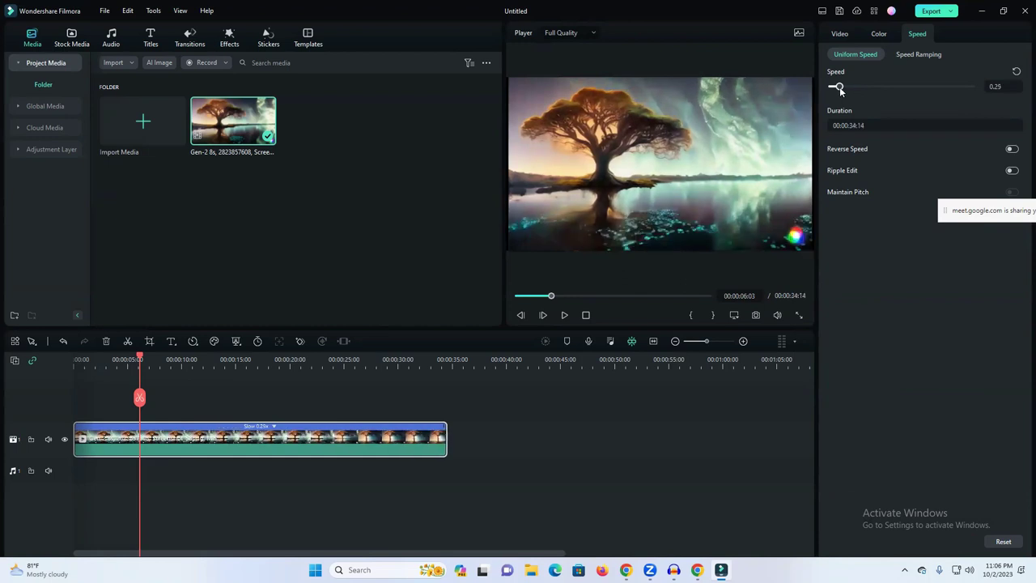
left_click(564, 315)
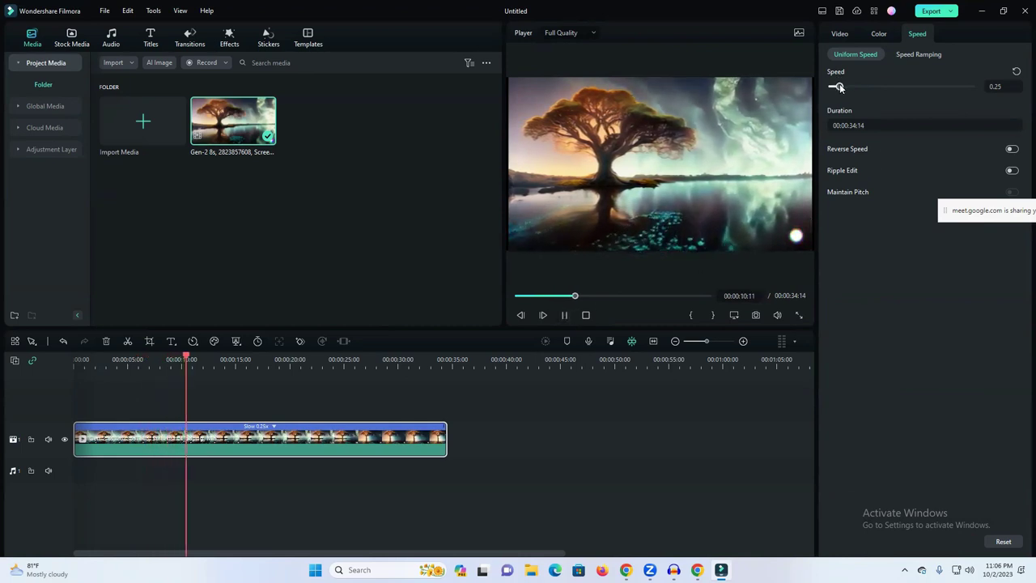
Set the Gen-2 tree clip's uniform speed to 0.33 and preview the slow motion.
left_click_drag(837, 86, 843, 88)
left_click(564, 318)
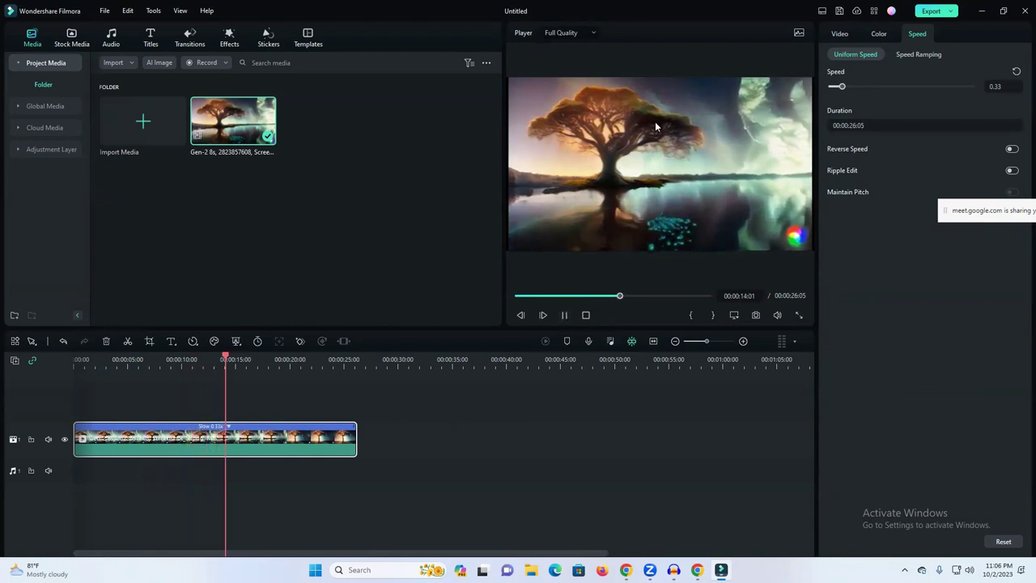
left_click(564, 315)
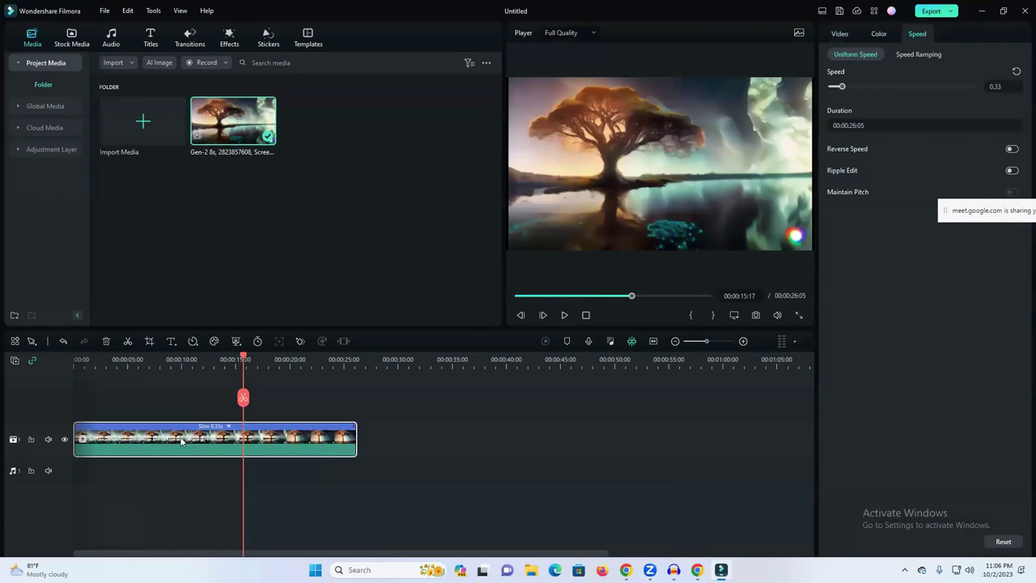
Copy the slowed tree clip and paste it twice at the timeline's end, forming three back-to-back clips.
left_click(132, 447)
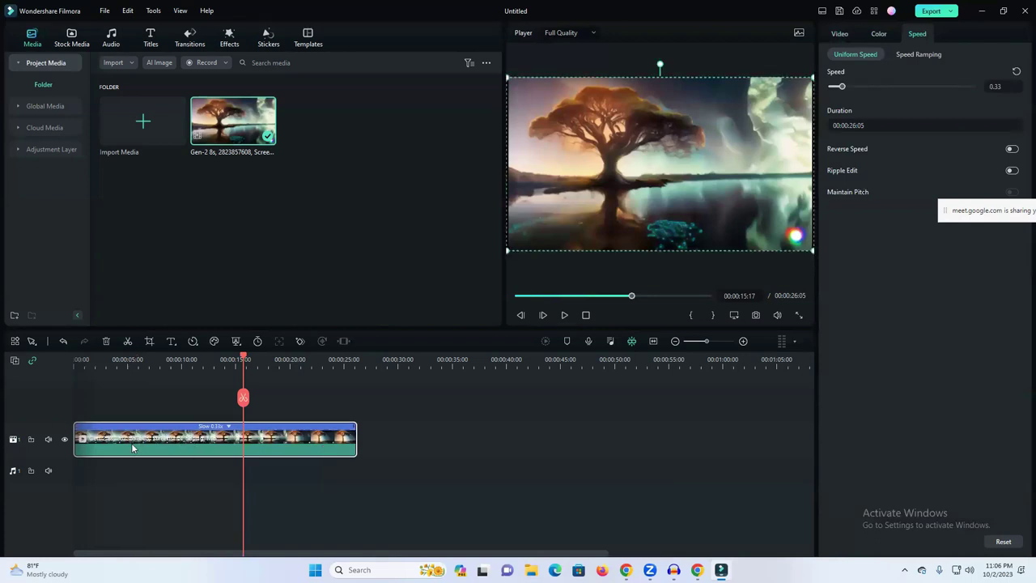
left_click_drag(369, 365, 360, 369)
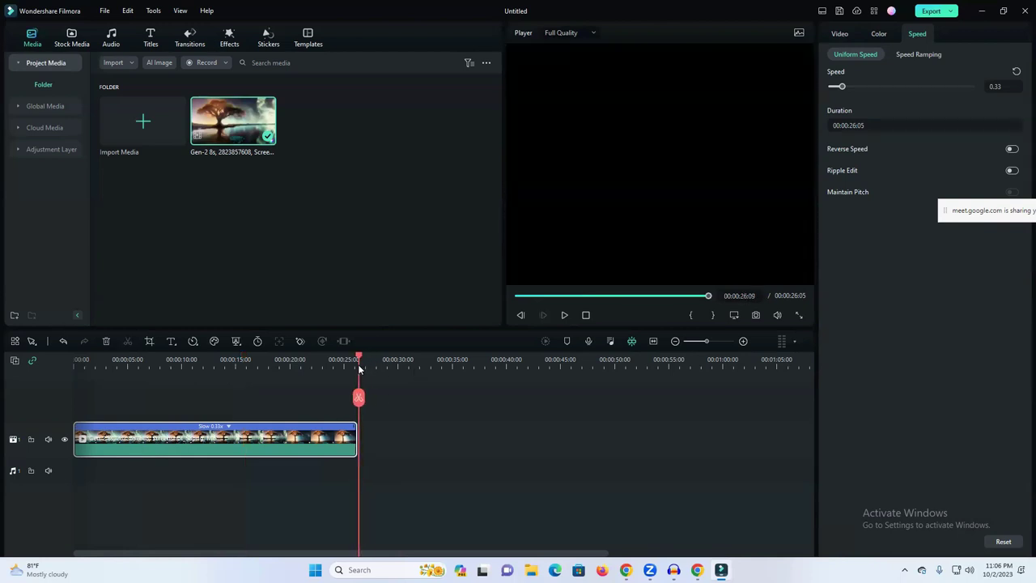
key("ctrl+v")
left_click_drag(490, 438, 487, 438)
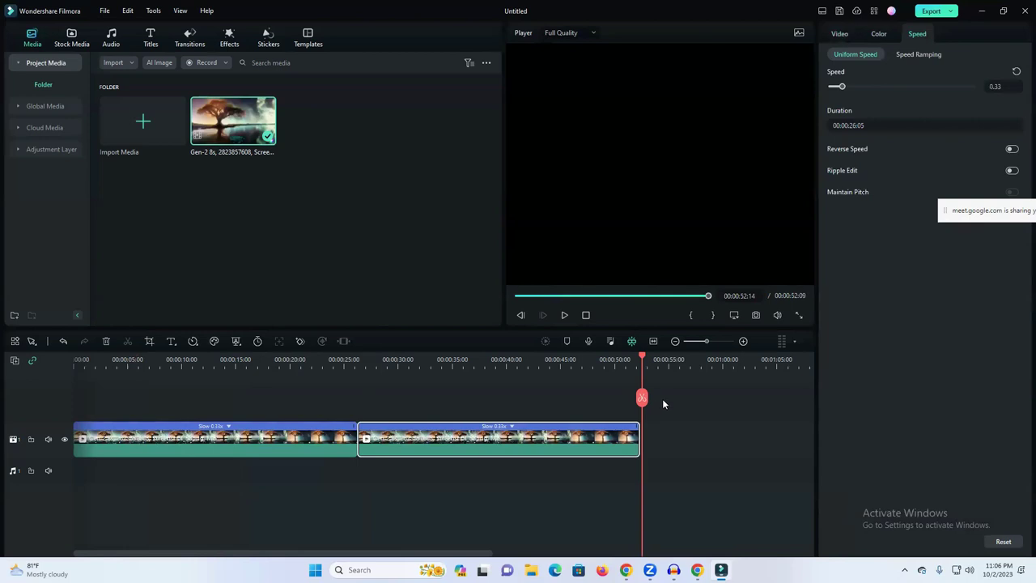
key("ctrl+v")
left_click_drag(607, 435, 604, 436)
Copy all three clips together and paste them repeatedly end to end until the timeline is about 22 minutes long.
left_click_drag(703, 348, 699, 345)
left_click_drag(403, 442, 107, 443)
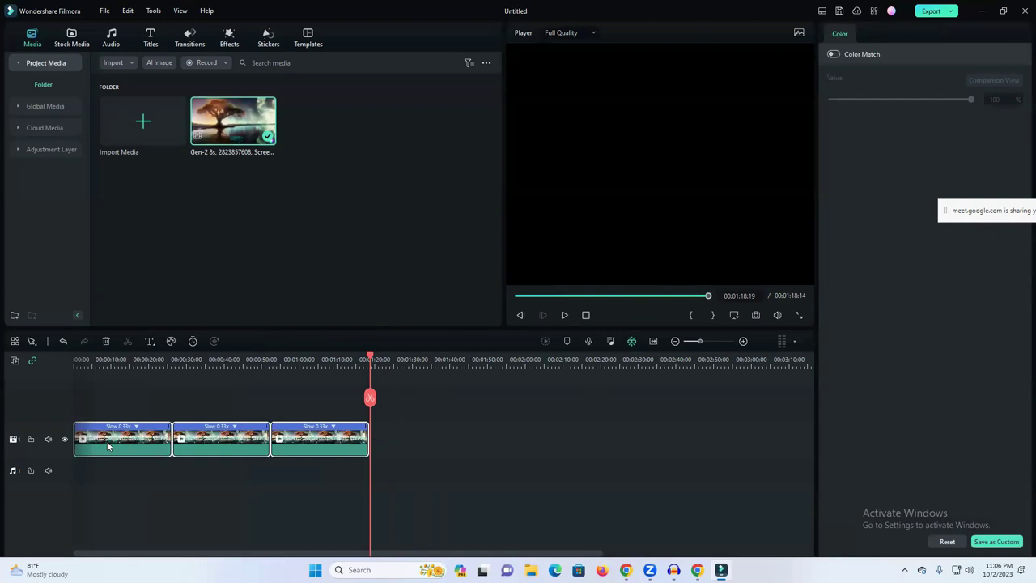
key("ctrl+v")
key("ctrl+v")
key("ctrl+v")
key("ctrl+v")
key("ctrl+v")
key("ctrl+v")
key("ctrl+v")
key("ctrl+v")
key("ctrl+v")
key("ctrl+v")
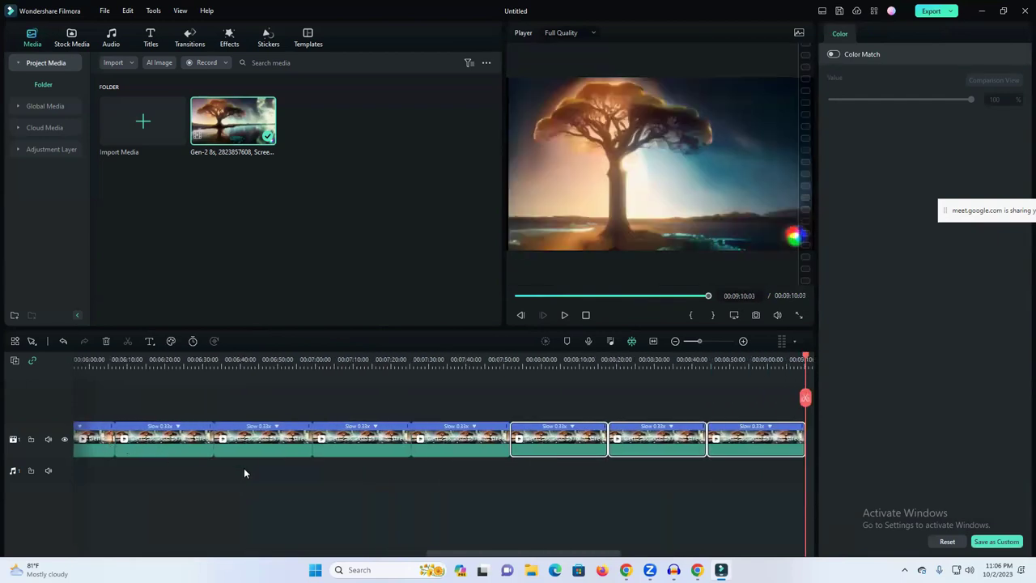
key("ctrl+v")
key("ctrl+v")
key("ctrl+v")
key("ctrl+v")
key("ctrl+v")
key("ctrl+v")
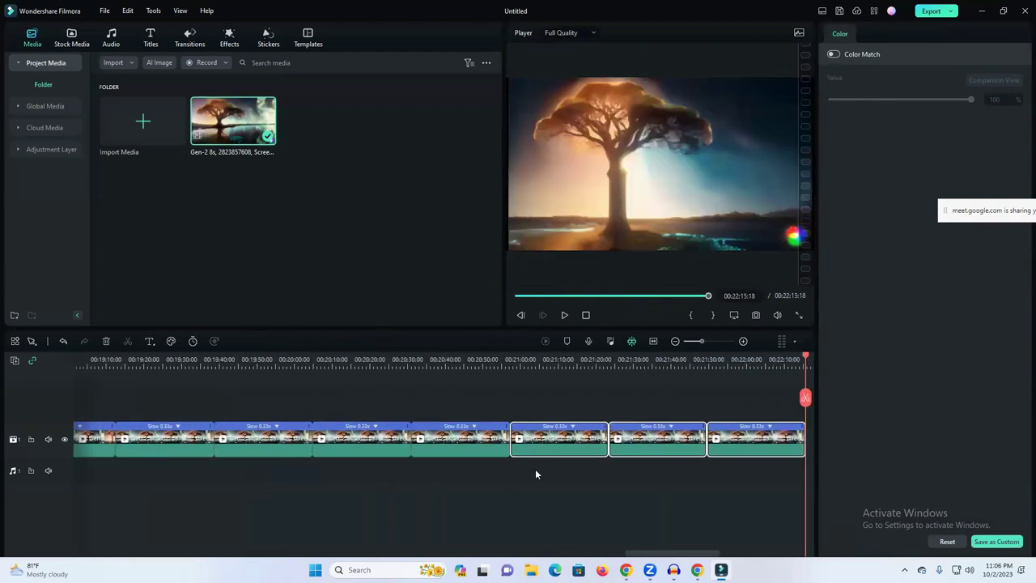
Review the full run of looped tree clips on the timeline and play back its beginning.
left_click(589, 393)
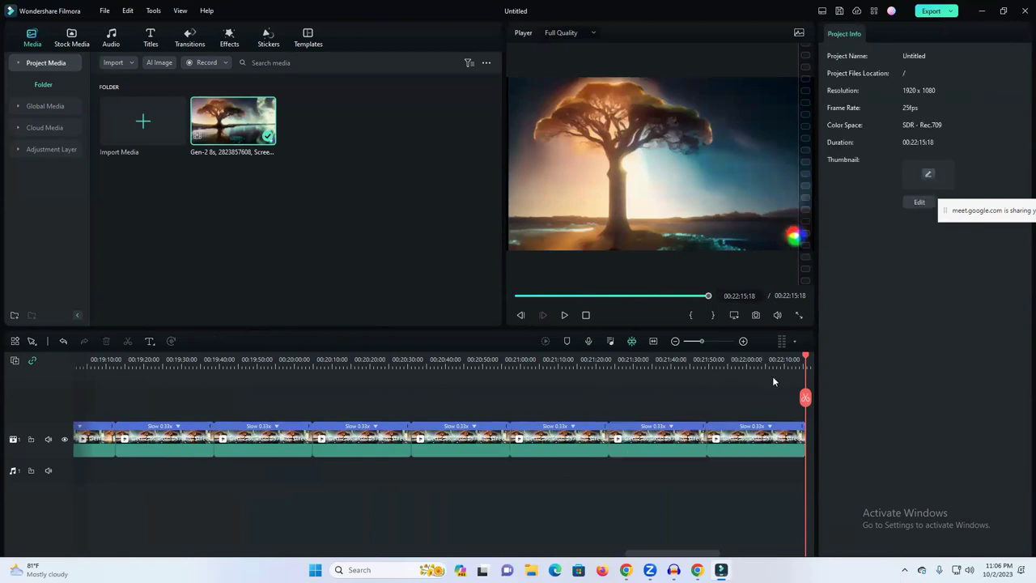
left_click_drag(701, 342, 687, 342)
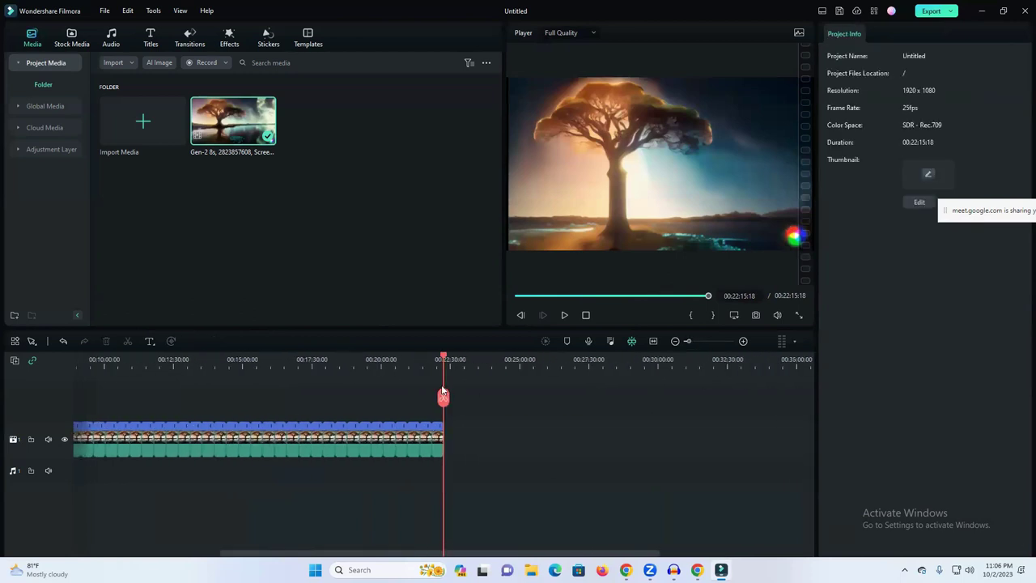
left_click(286, 437)
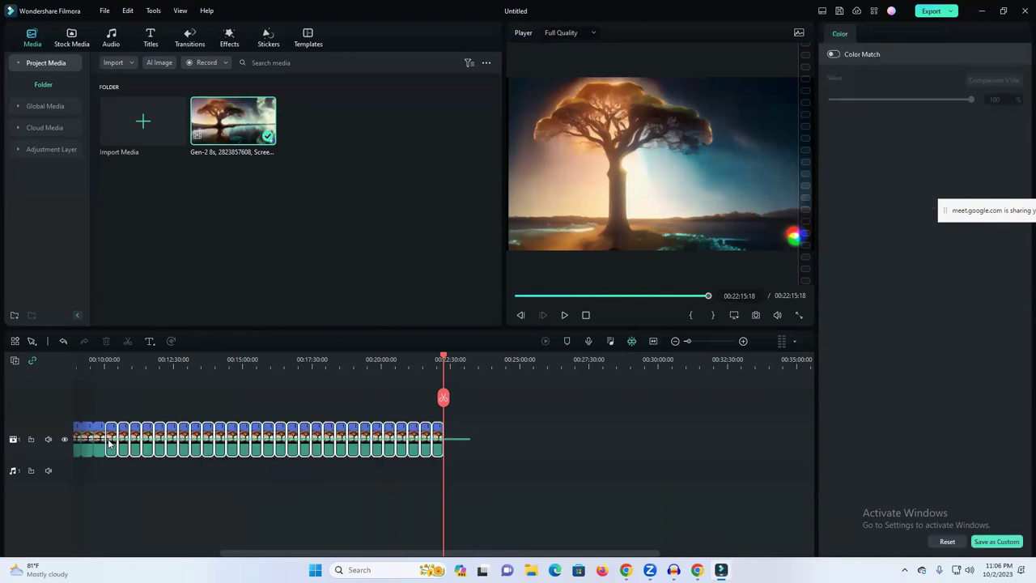
left_click(467, 443)
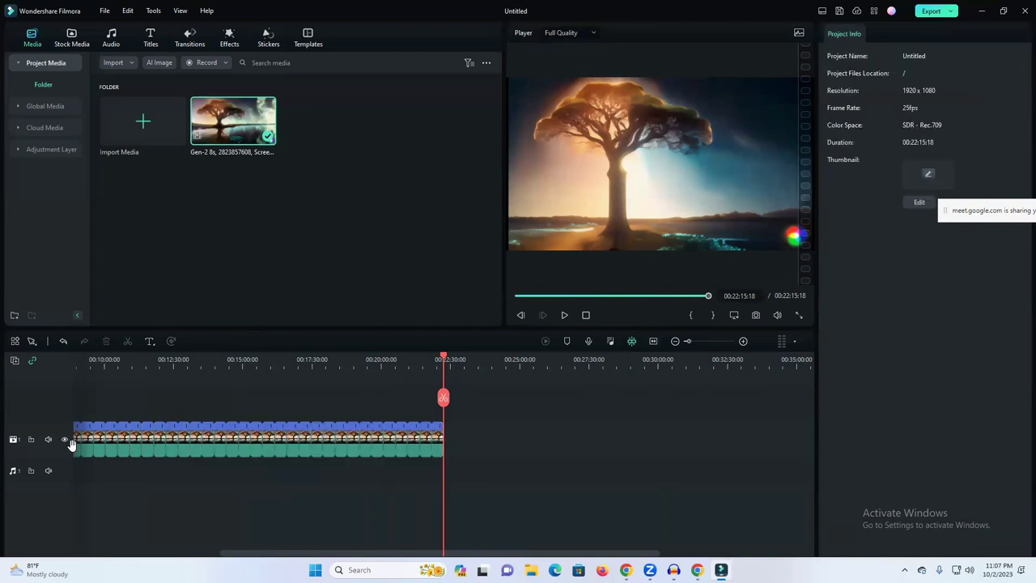
scroll(369, 539, "up", 5)
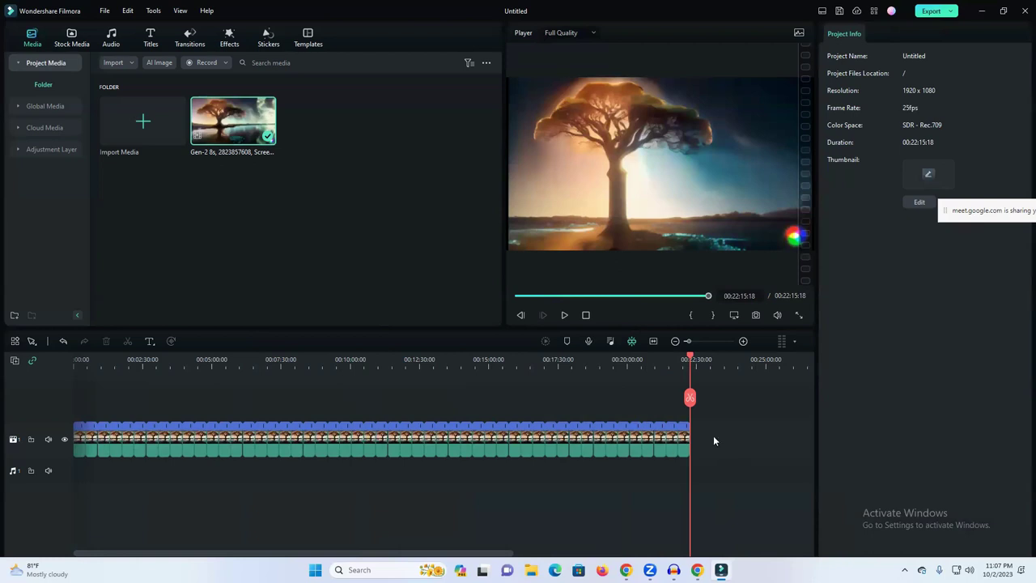
left_click(566, 315)
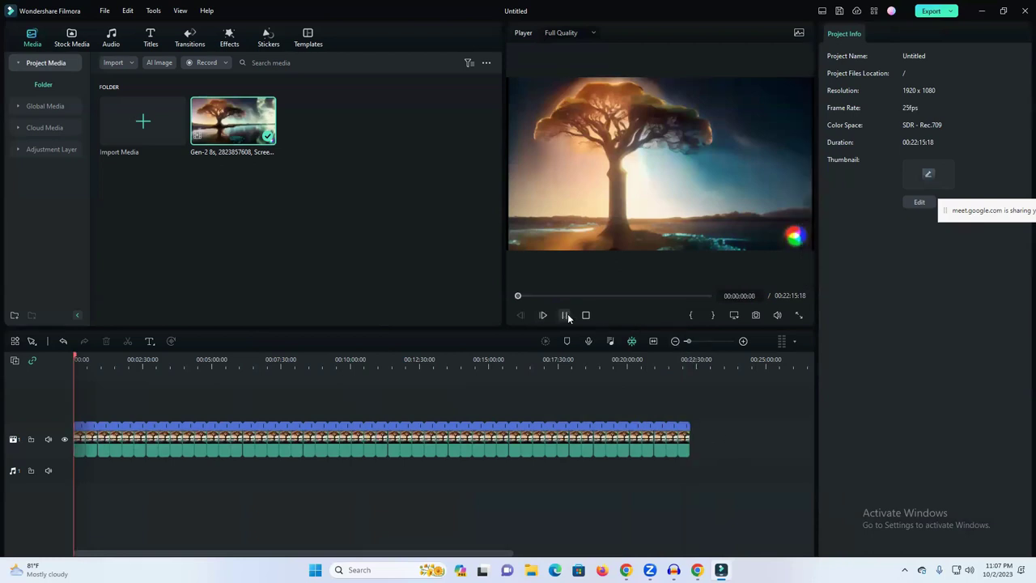
left_click(455, 447)
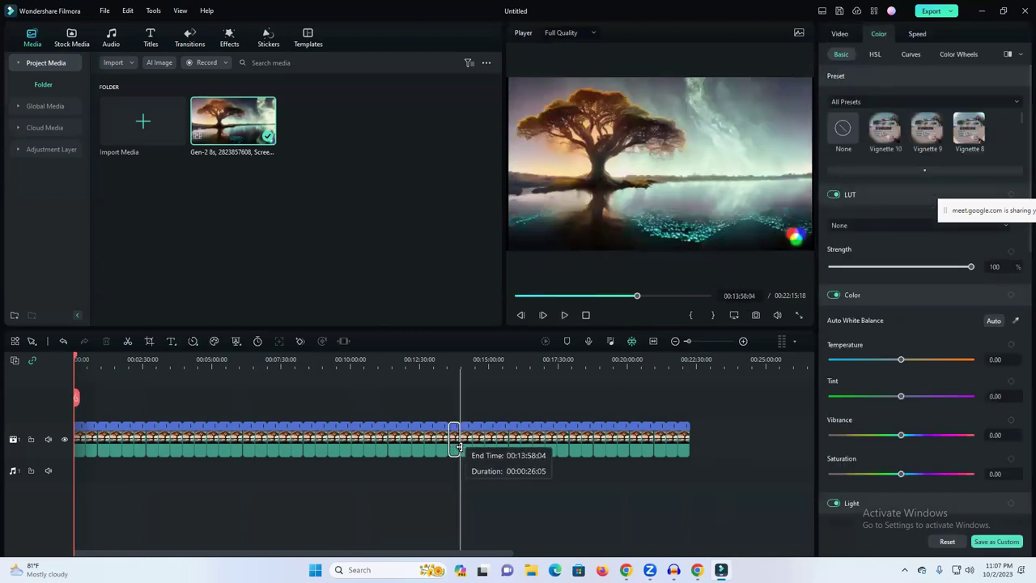
left_click(738, 435)
left_click(565, 315)
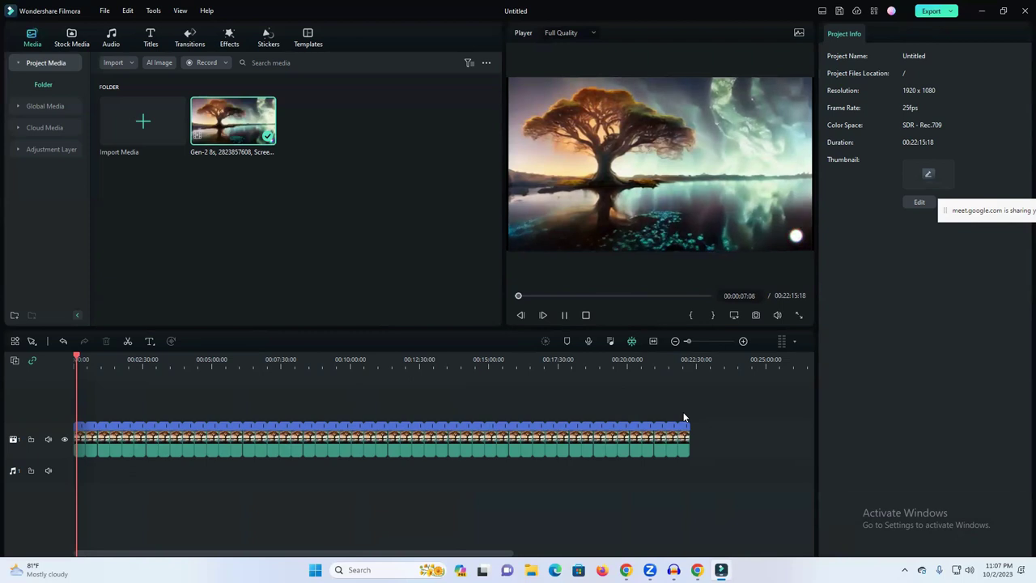
left_click(564, 316)
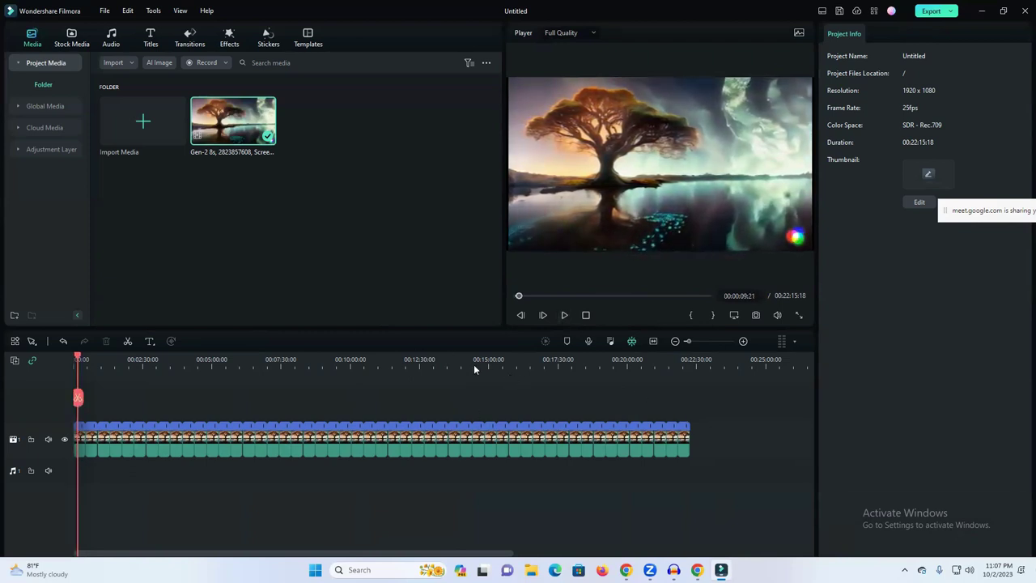
Import the "new life" audio file from Downloads and place it on the audio track at the timeline's start.
left_click(138, 122)
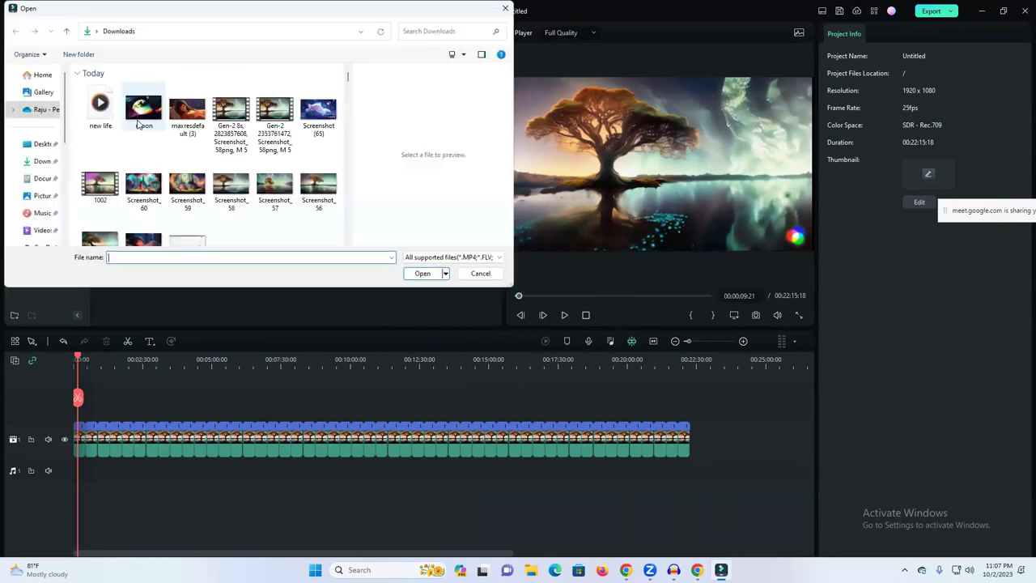
left_click(104, 112)
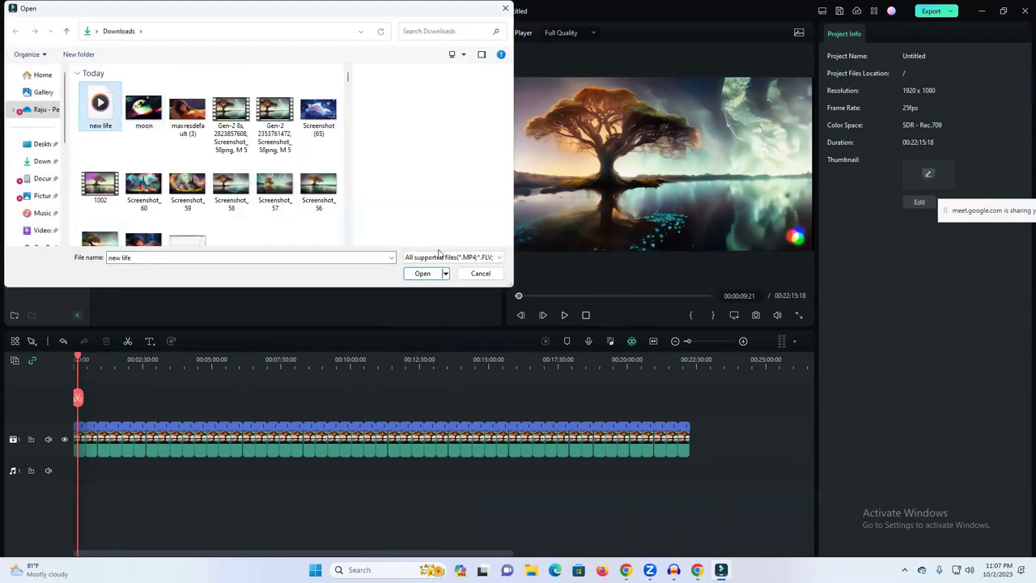
left_click(420, 273)
left_click_drag(214, 119, 65, 480)
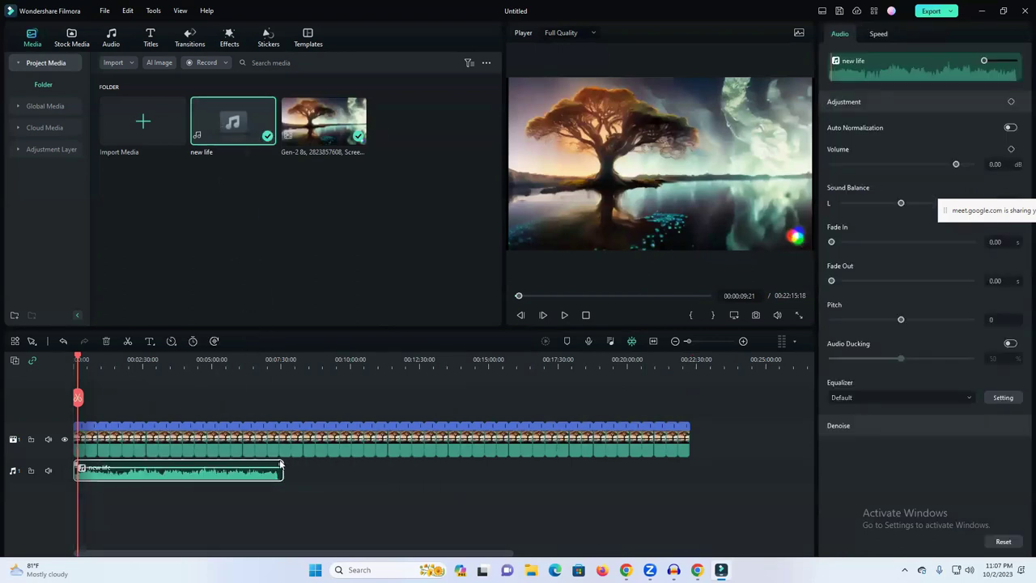
Trim the end of the "new life" track and delete the excess tree clips so both tracks end at about 7:26.
left_click_drag(270, 365, 281, 370)
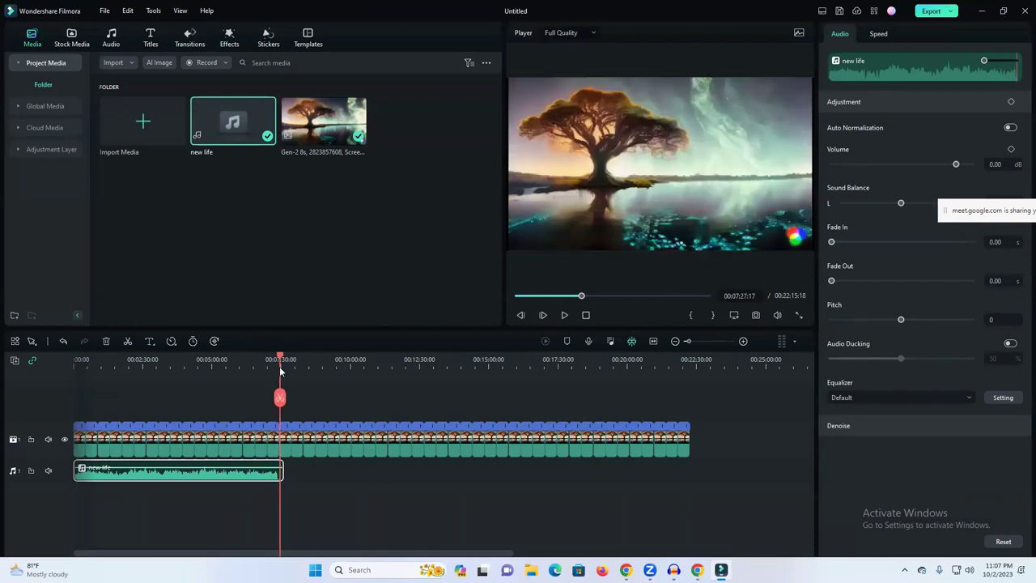
left_click_drag(296, 481, 283, 436)
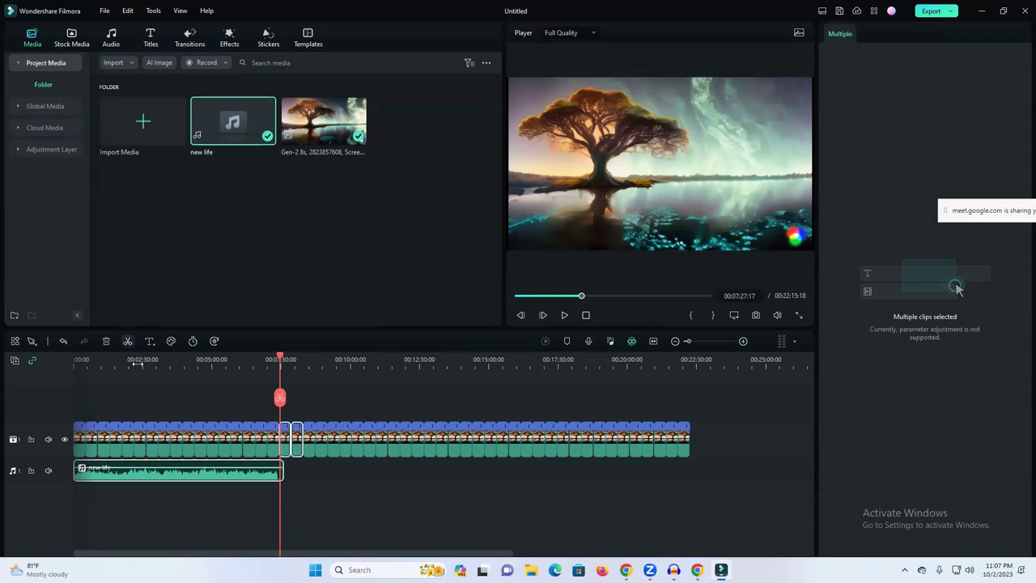
left_click_drag(285, 475, 278, 469)
key("Delete")
left_click(511, 486)
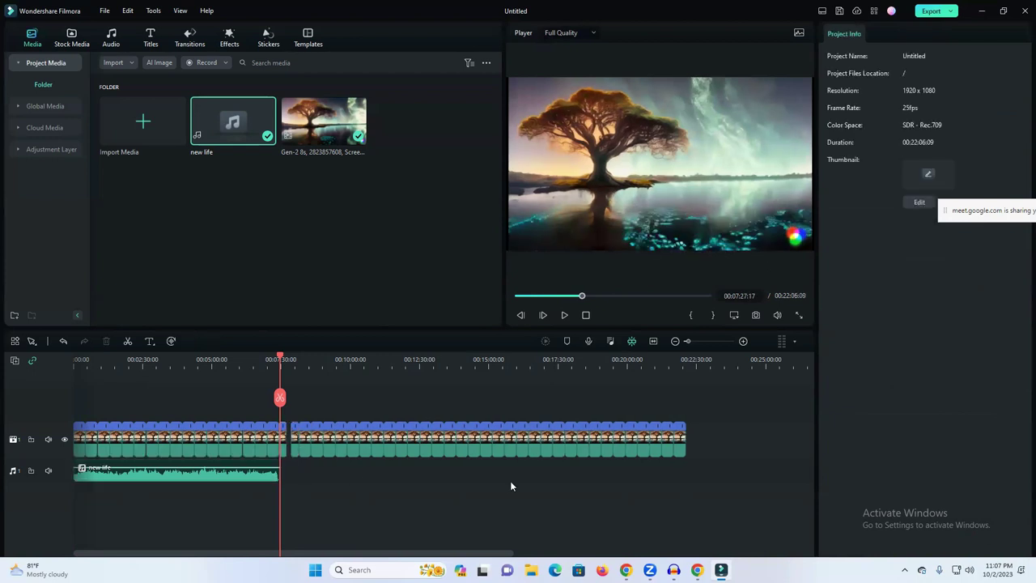
left_click_drag(693, 439, 291, 433)
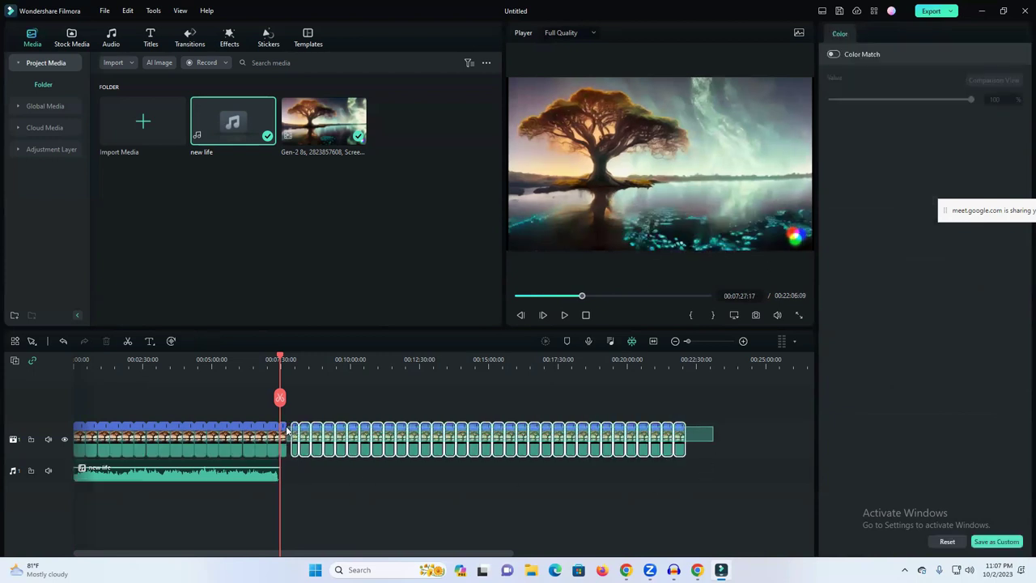
key("Delete")
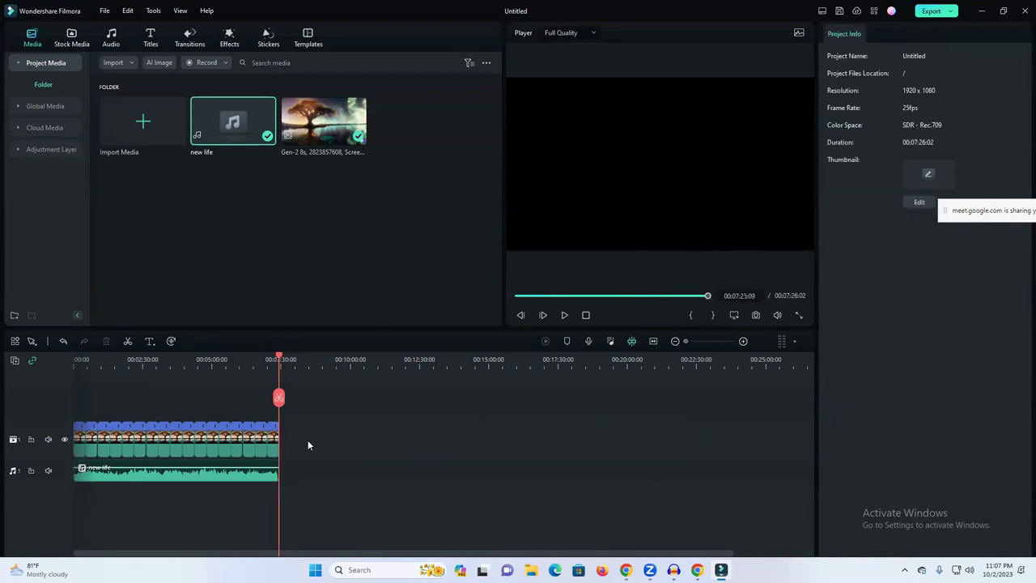
left_click(247, 442)
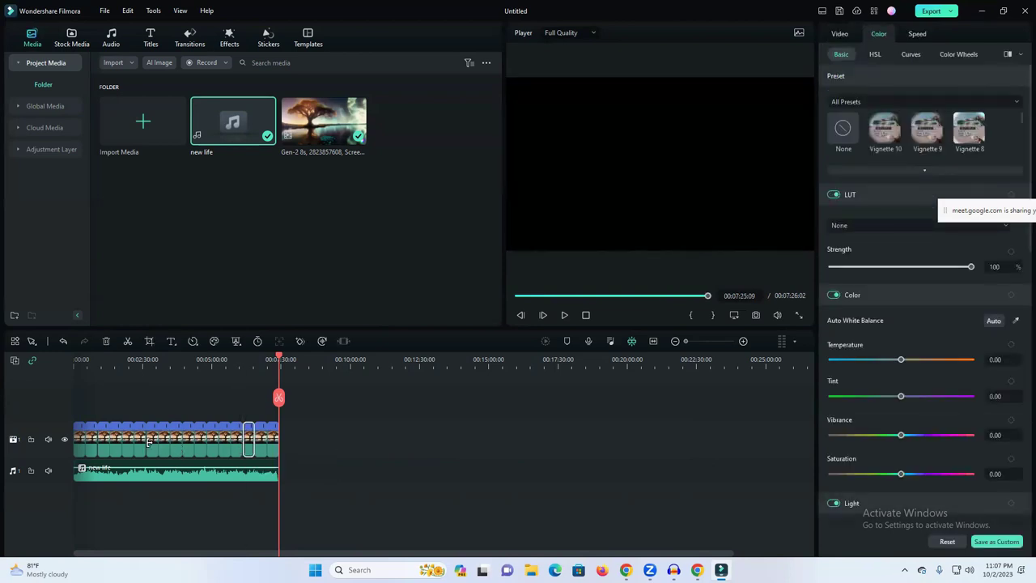
left_click(148, 441)
left_click(337, 453)
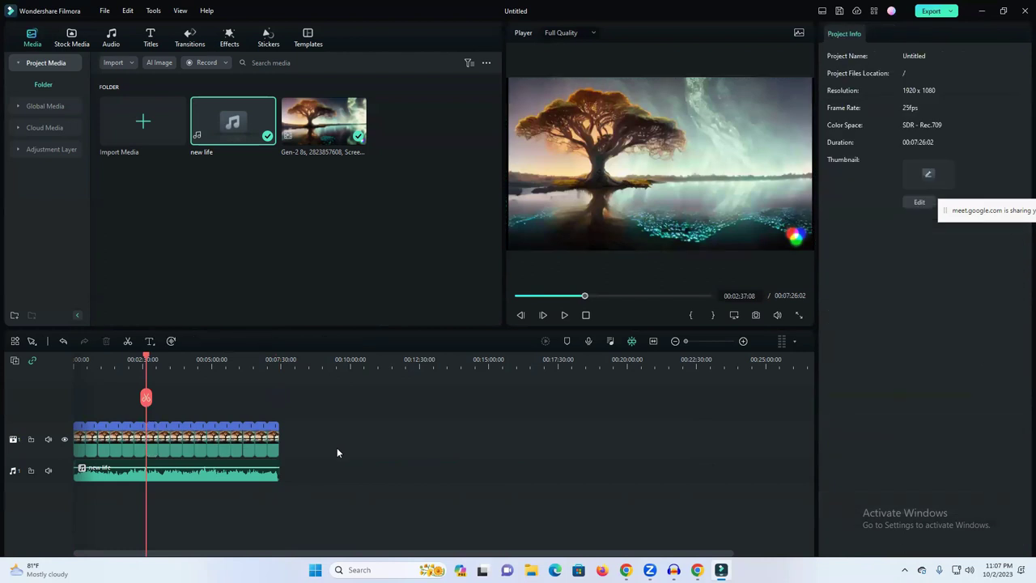
left_click(98, 441)
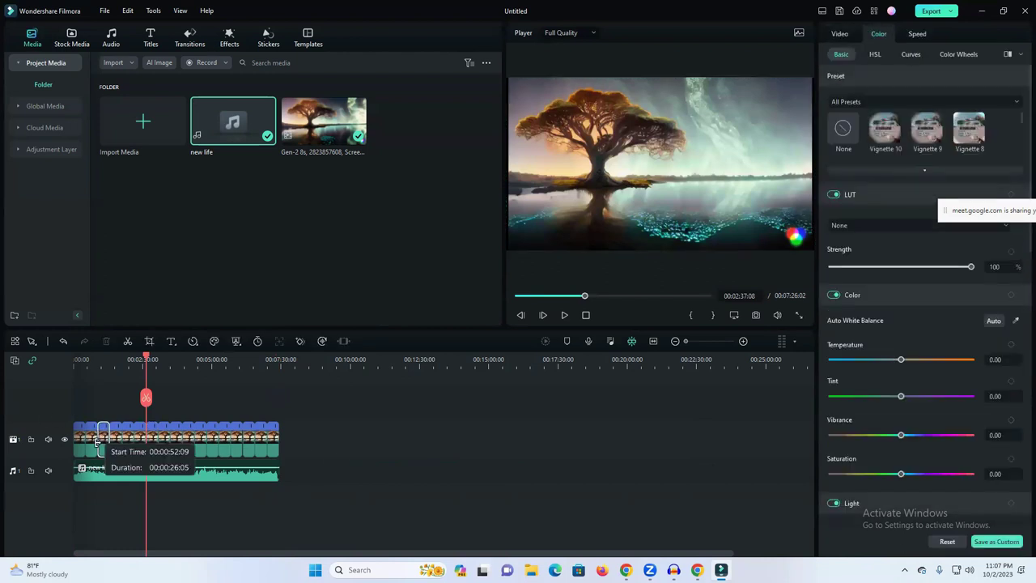
left_click(363, 451)
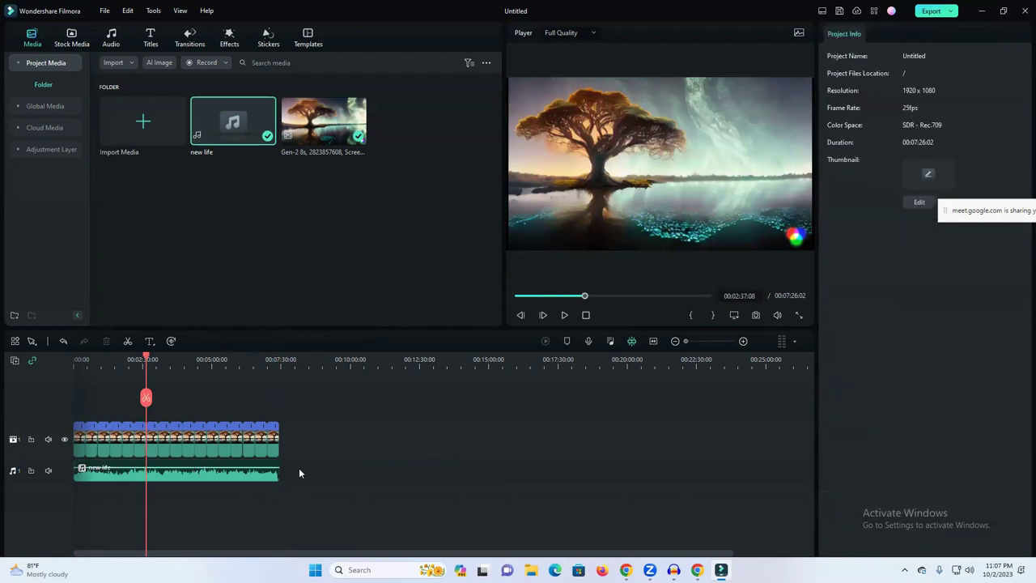
Copy all the tree clips together with the "new life" track and paste them once after the existing block.
left_click(246, 440)
left_click_drag(302, 474, 83, 430)
key("ctrl+c")
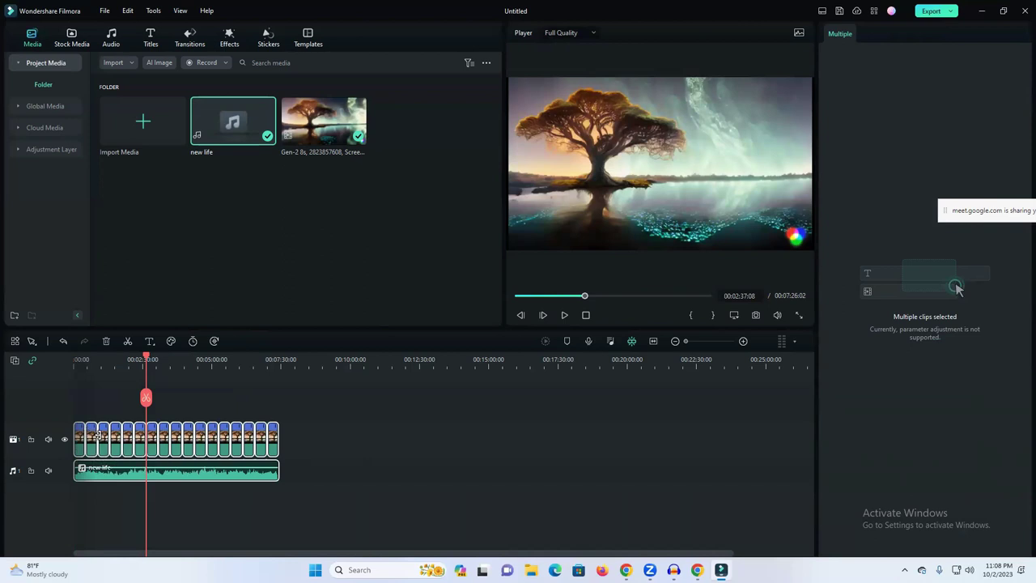
key("ctrl+v")
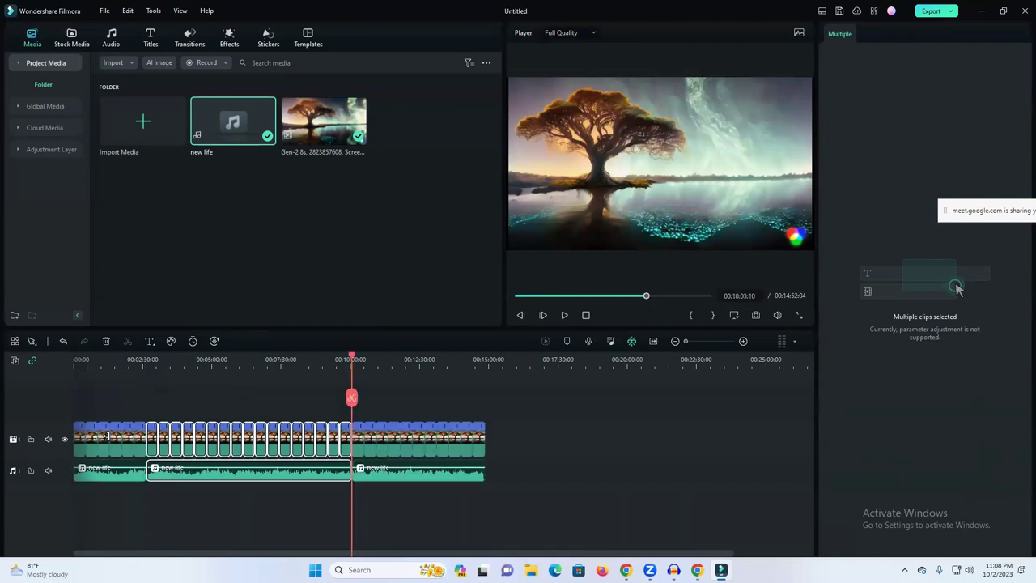
key("ctrl+z")
left_click_drag(290, 371, 280, 372)
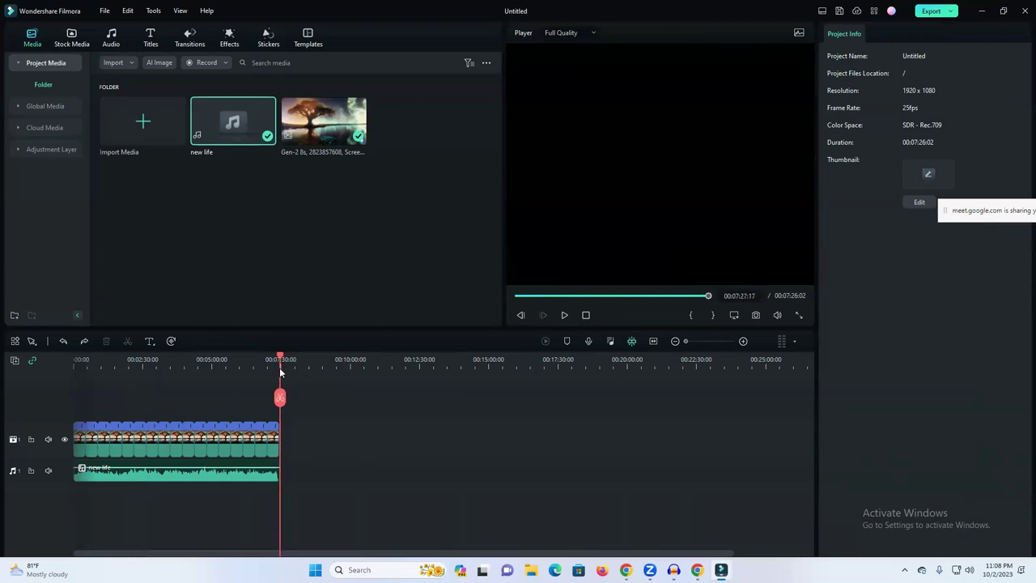
key("ctrl+v")
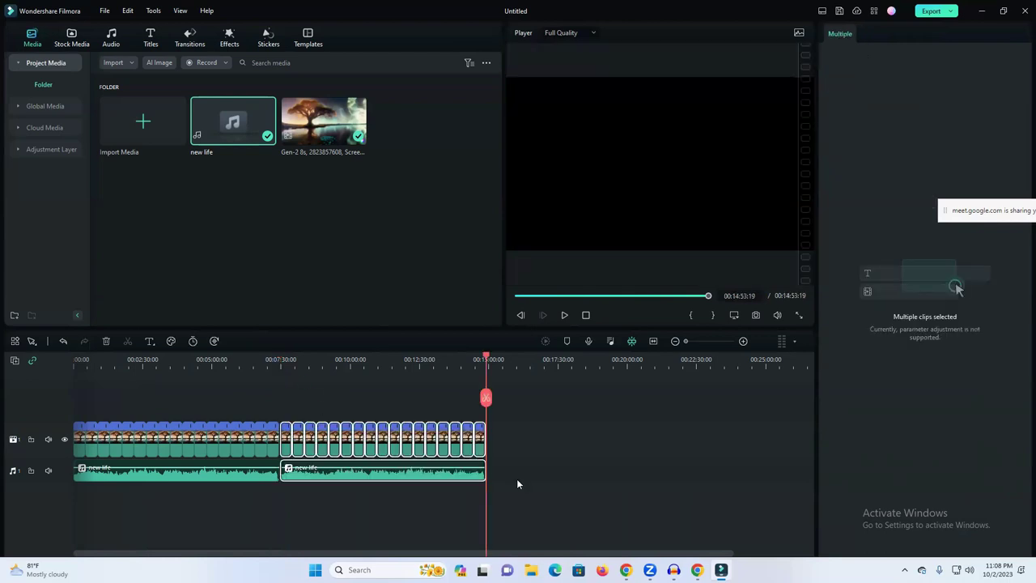
left_click(425, 461)
left_click(425, 453, "ctrl")
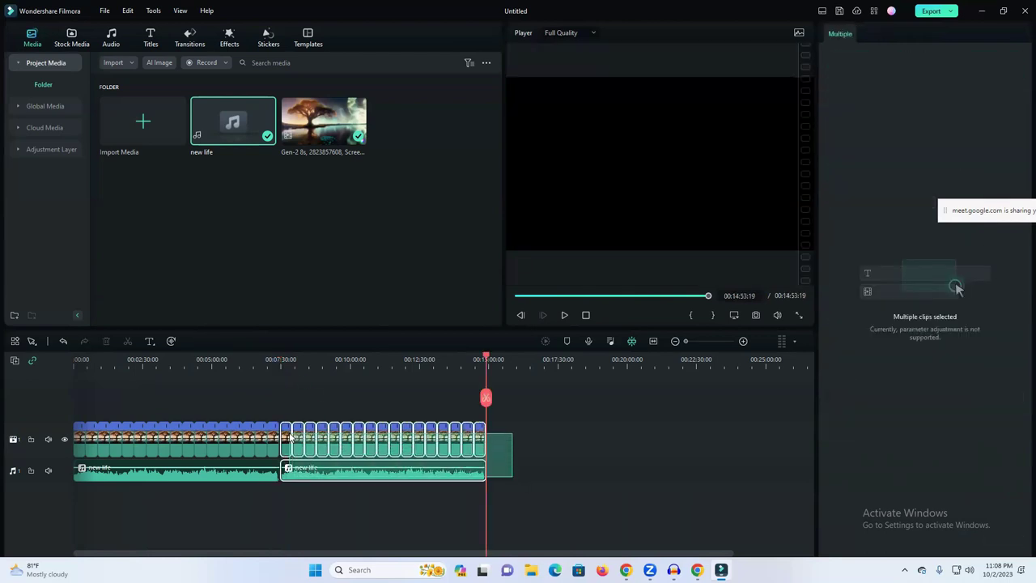
left_click(289, 435)
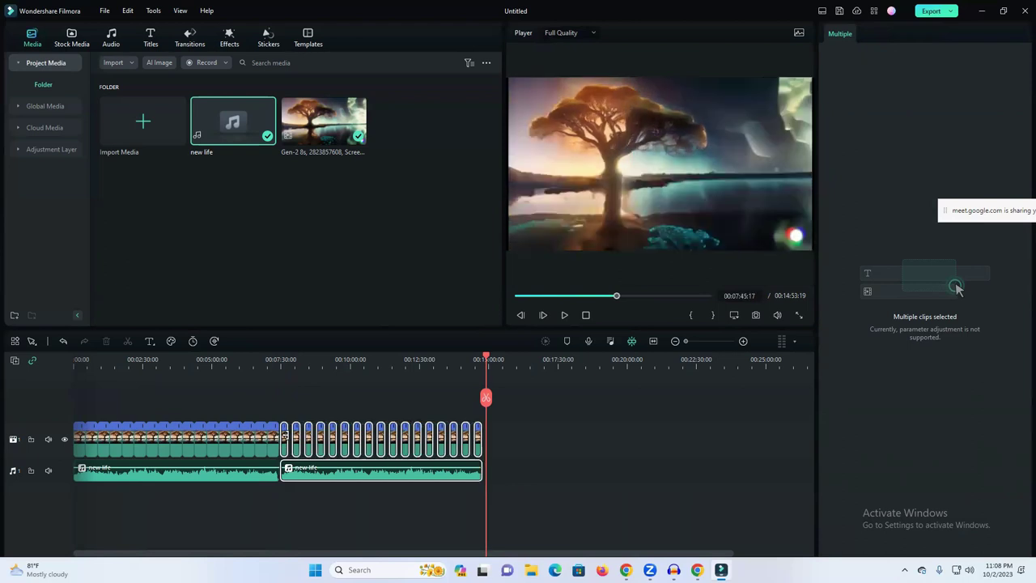
left_click(512, 399)
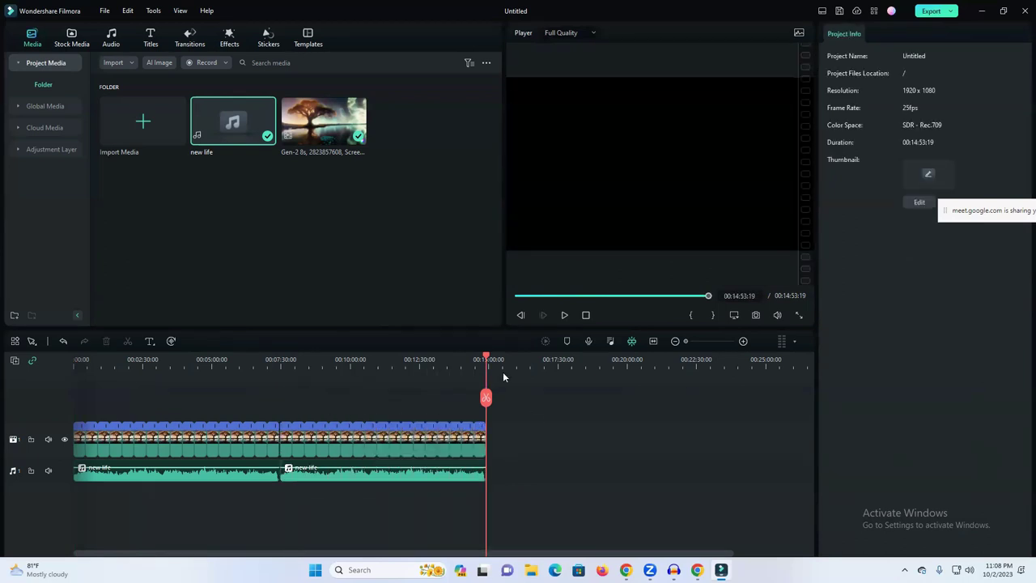
Close the gap at the join by moving the whole second block of tree clips and music against the first.
left_click(278, 362)
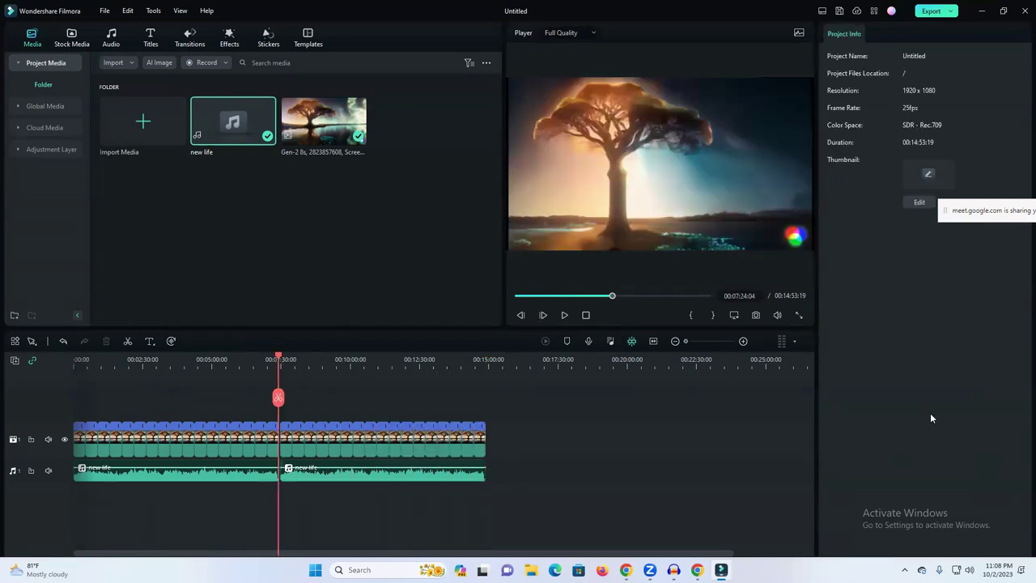
left_click_drag(689, 343, 702, 343)
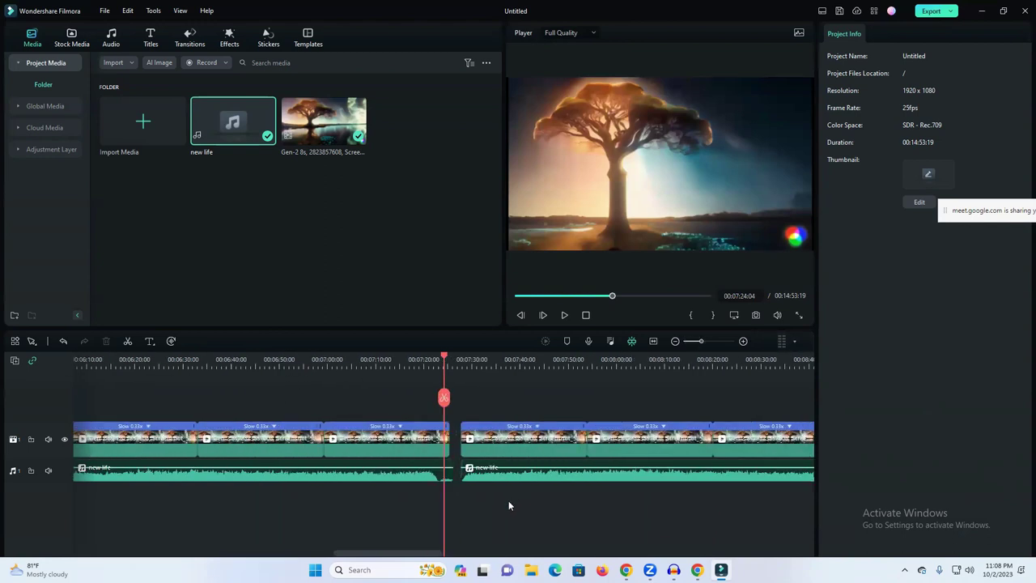
left_click(449, 478)
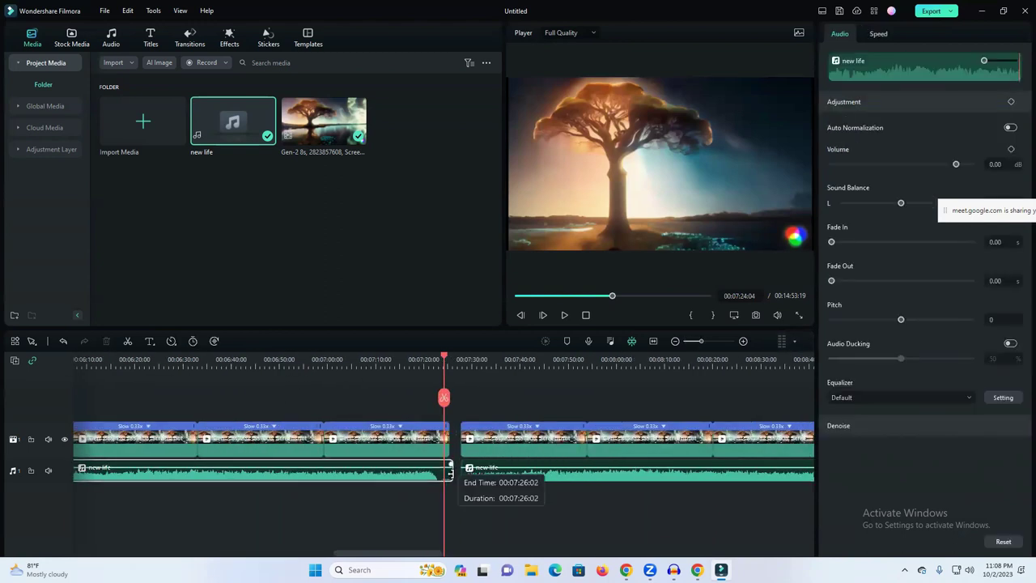
left_click(487, 441)
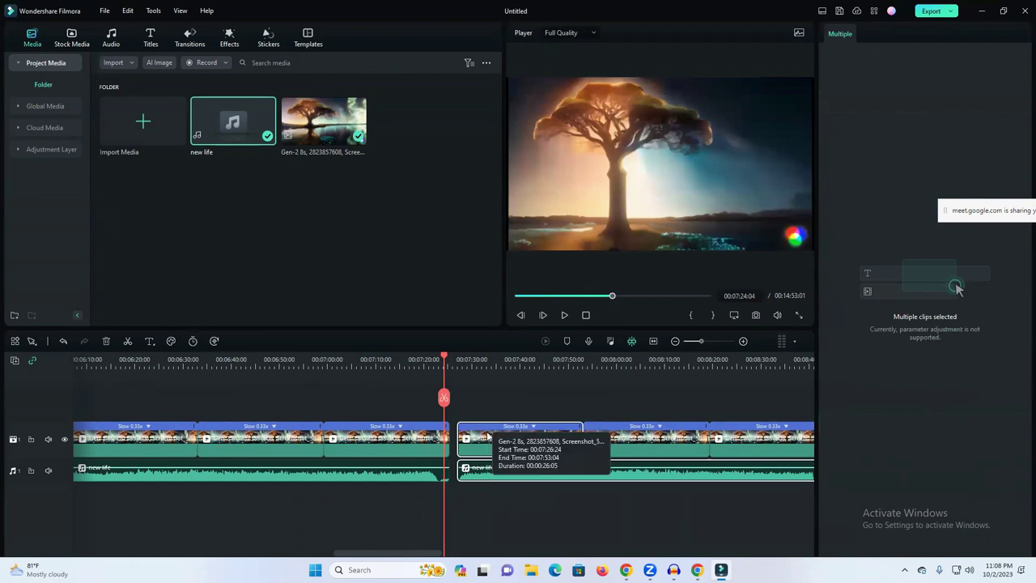
left_click(547, 489)
left_click(554, 451)
left_click_drag(549, 489, 809, 413)
left_click_drag(474, 441, 468, 438)
left_click_drag(702, 342, 694, 342)
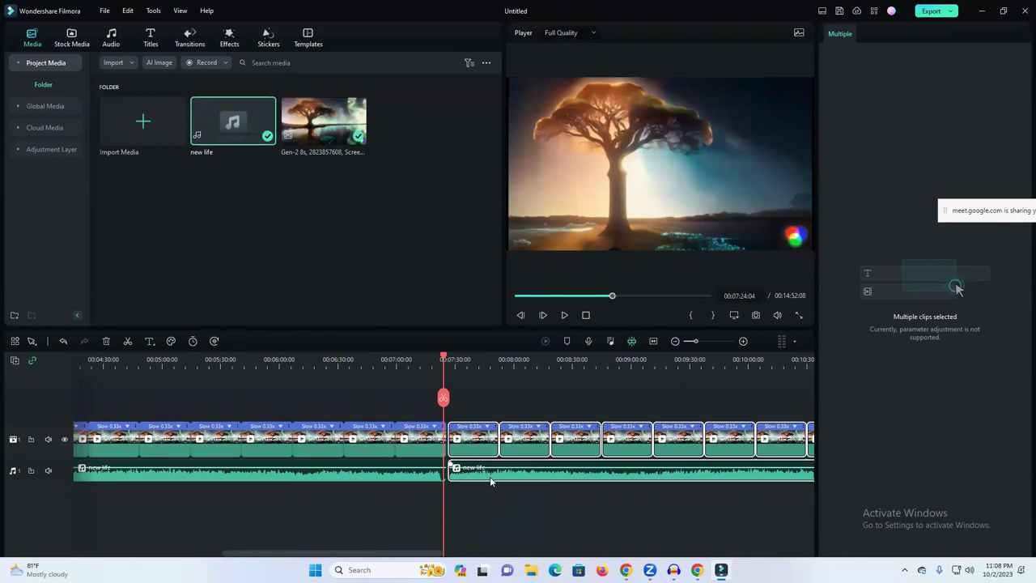
left_click_drag(489, 478, 403, 441)
Copy the two joined blocks of tree clips and music and paste them twelve times in a row from the timeline's end.
left_click_drag(696, 342, 683, 345)
left_click_drag(463, 485, 36, 453)
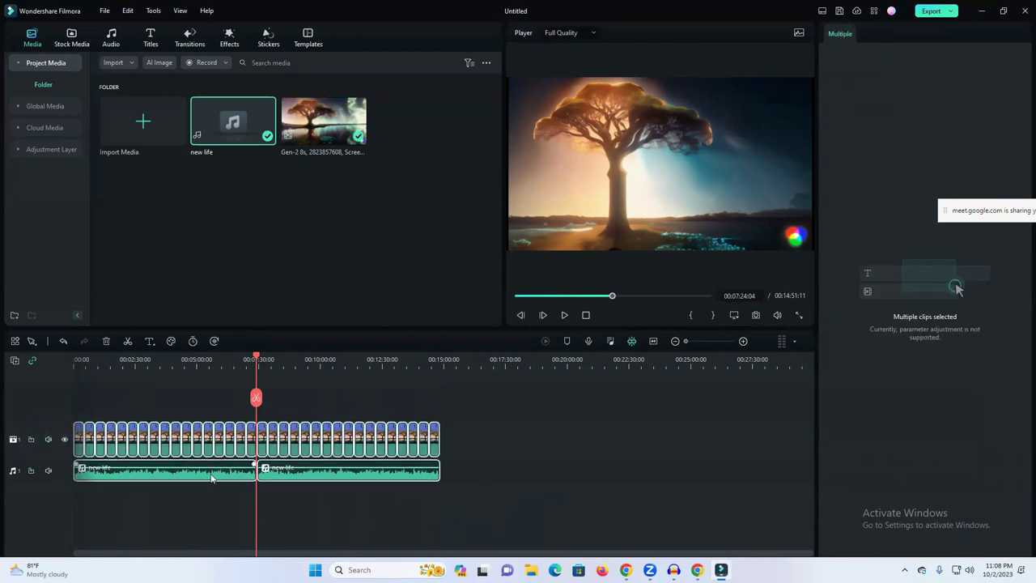
left_click_drag(444, 367, 441, 370)
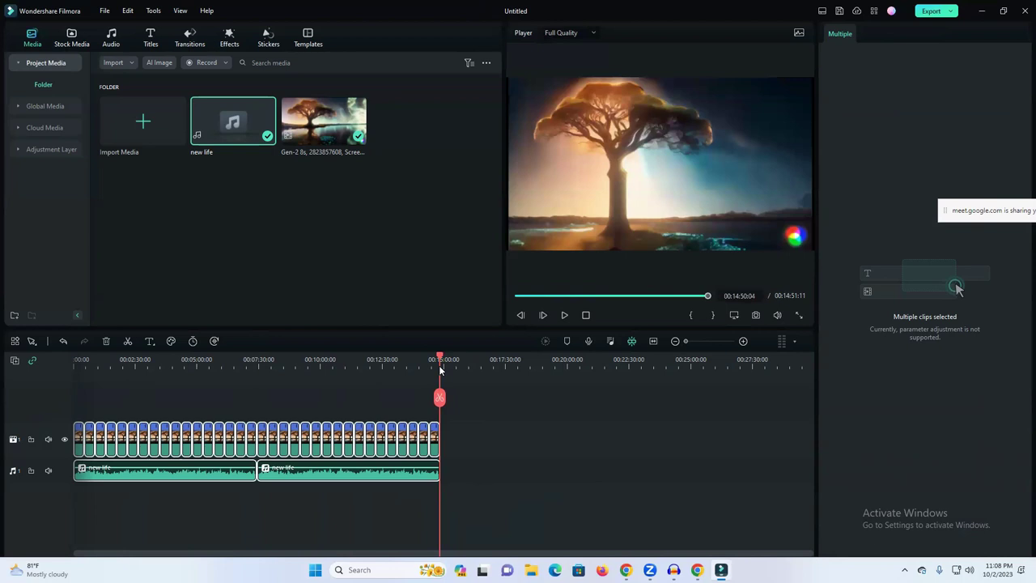
key("ctrl+v")
key("ctrl+v")
key("ctrl+v")
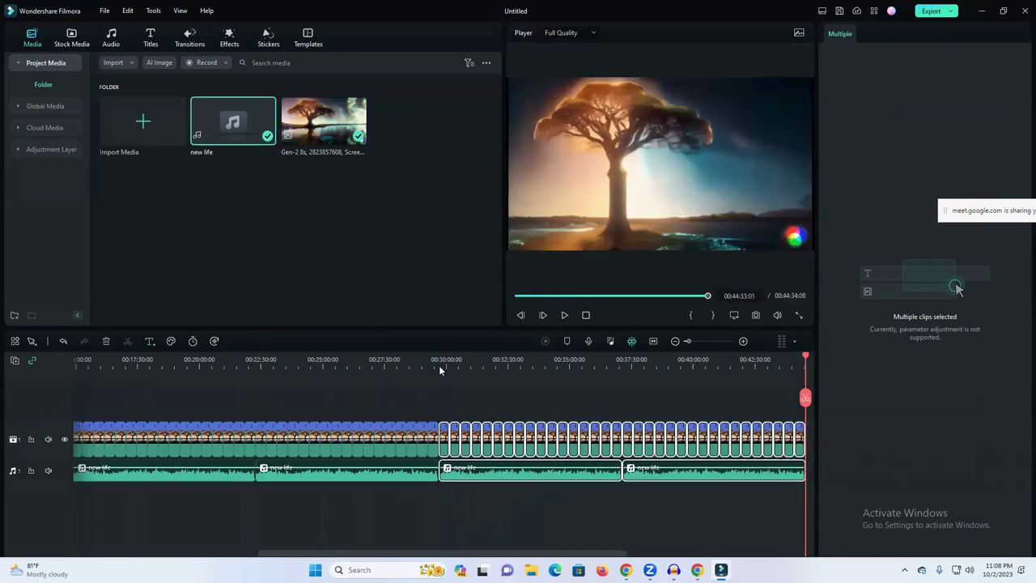
key("ctrl+v")
key("ctrl+v")
key("ctrl+v")
key("ctrl+v")
key("ctrl+v")
key("ctrl+v")
key("ctrl+v")
key("ctrl+v")
key("ctrl+v")
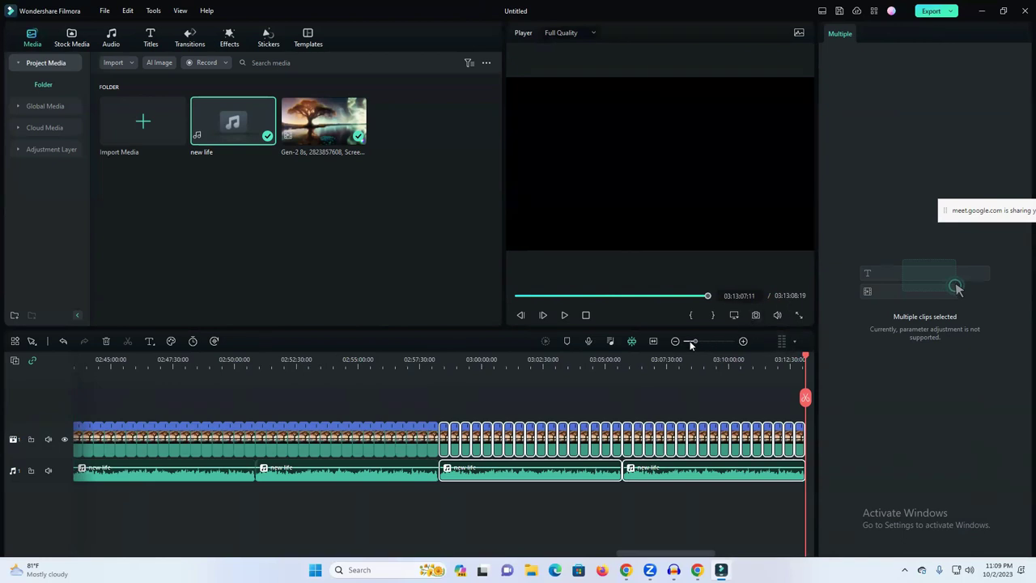
Close the gap at the block join near 2:43:24 by moving the two tree clips after it back against their preceding clips.
left_click_drag(693, 340, 687, 340)
left_click(565, 315)
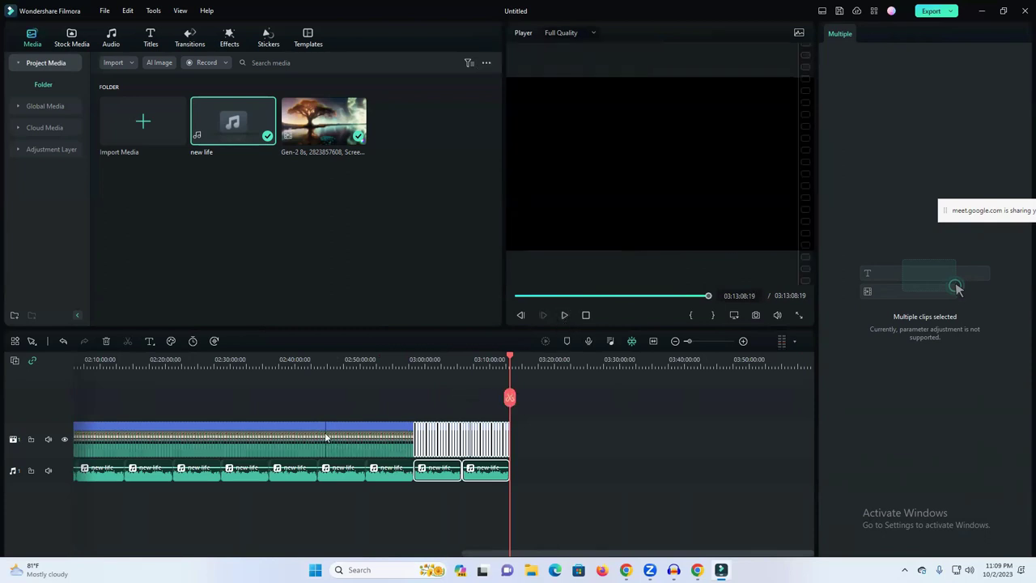
left_click(322, 364)
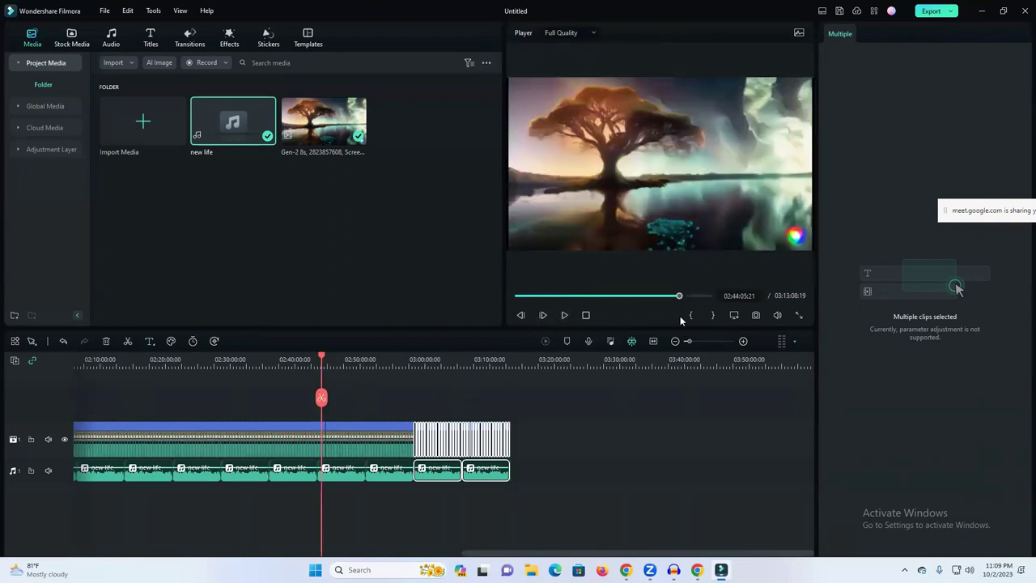
left_click_drag(688, 341, 707, 344)
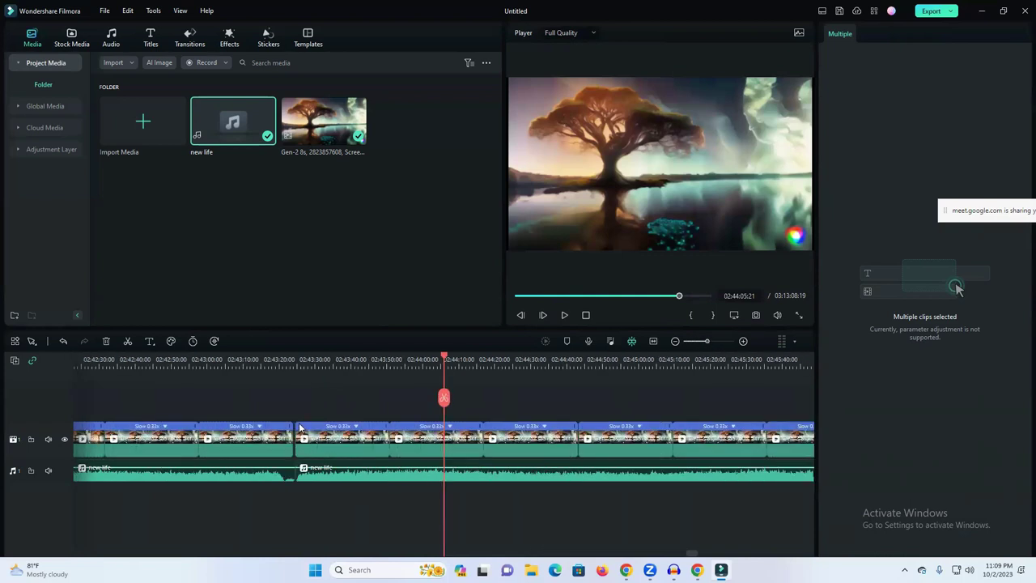
left_click(300, 430)
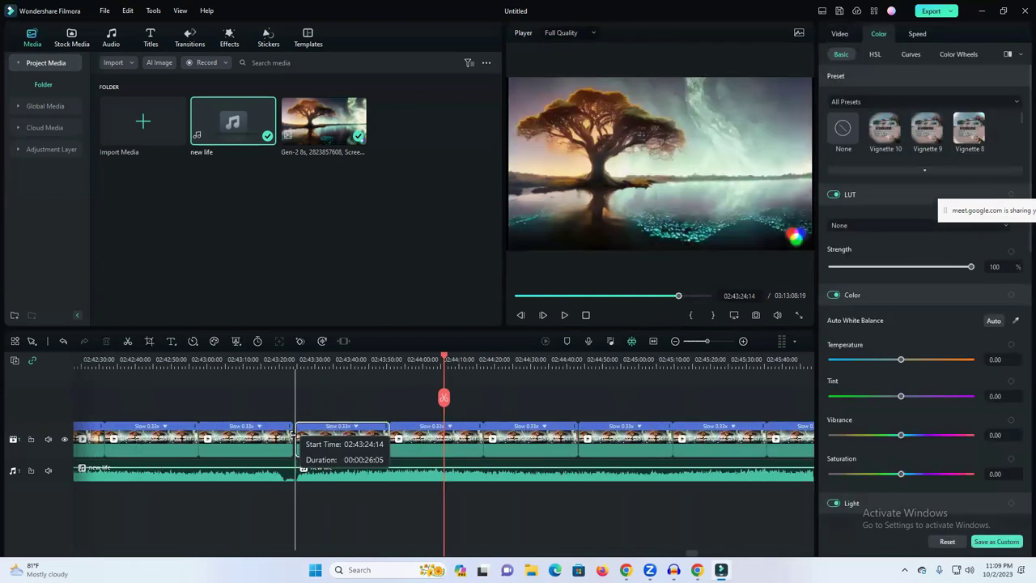
left_click(287, 438)
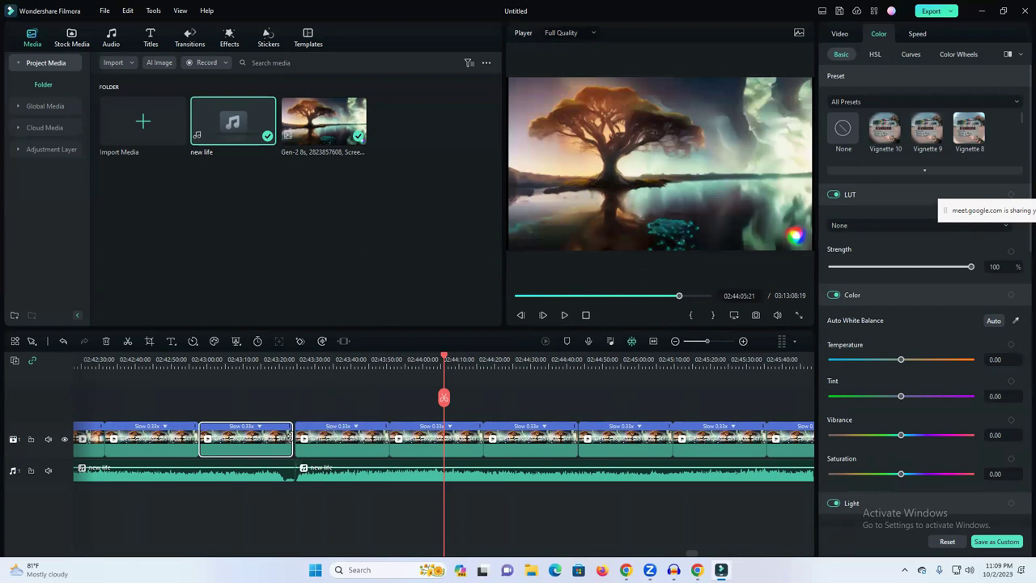
left_click_drag(295, 438, 300, 440)
left_click(418, 441)
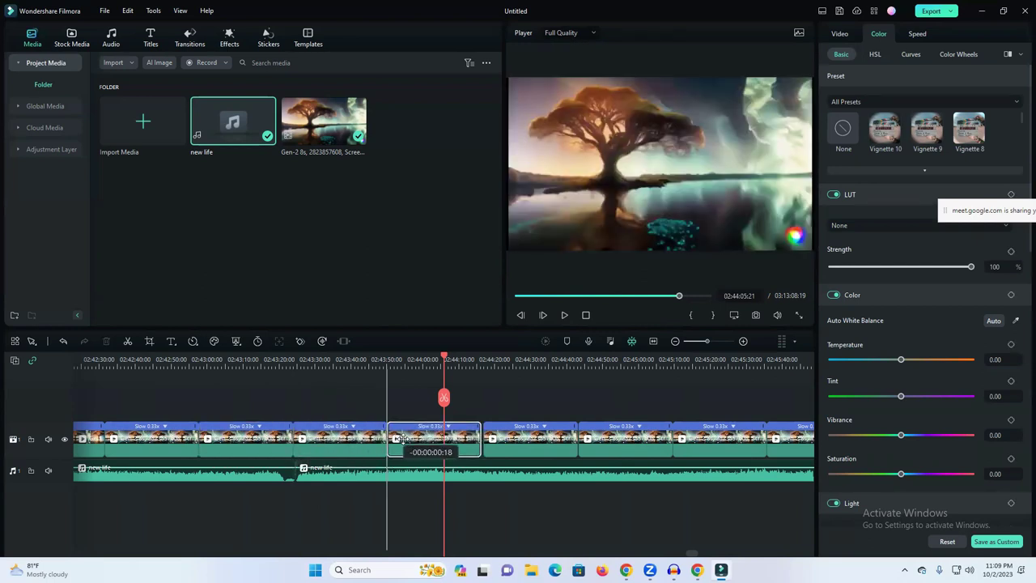
Try to move the third tree clip after the join, at about 2:44:17, back against the clip before it.
left_click(511, 443)
left_click_drag(528, 442, 511, 442)
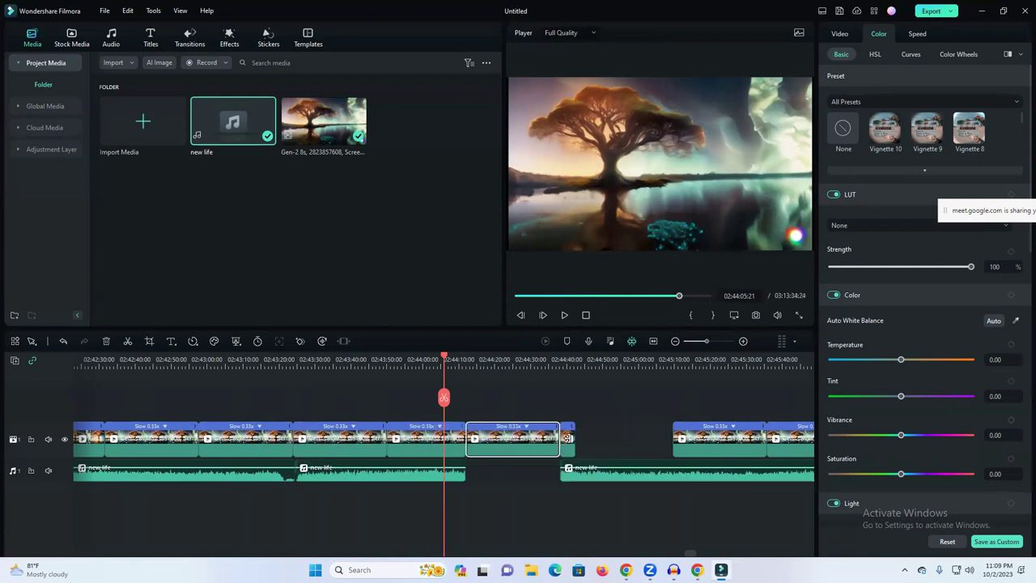
left_click(63, 340)
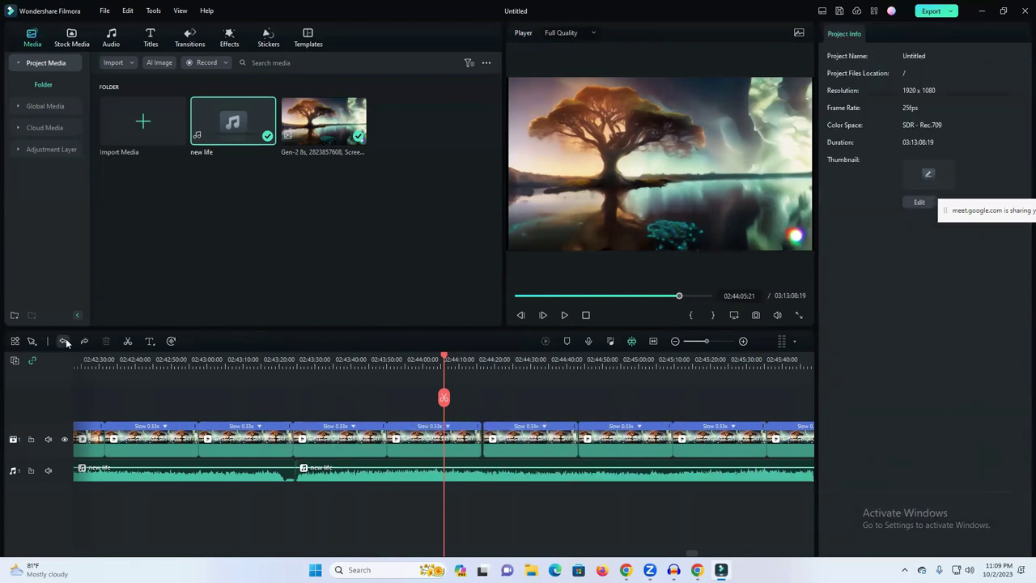
left_click(494, 437)
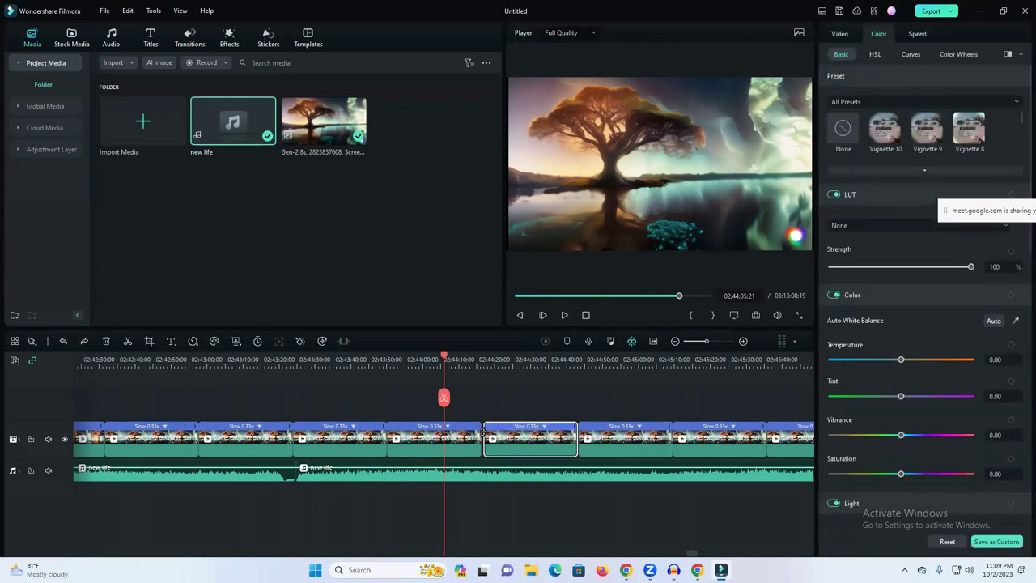
left_click(484, 436)
Play the looped video from about 2:44:17, view it in full screen and stop the playback.
left_click_drag(705, 341, 686, 343)
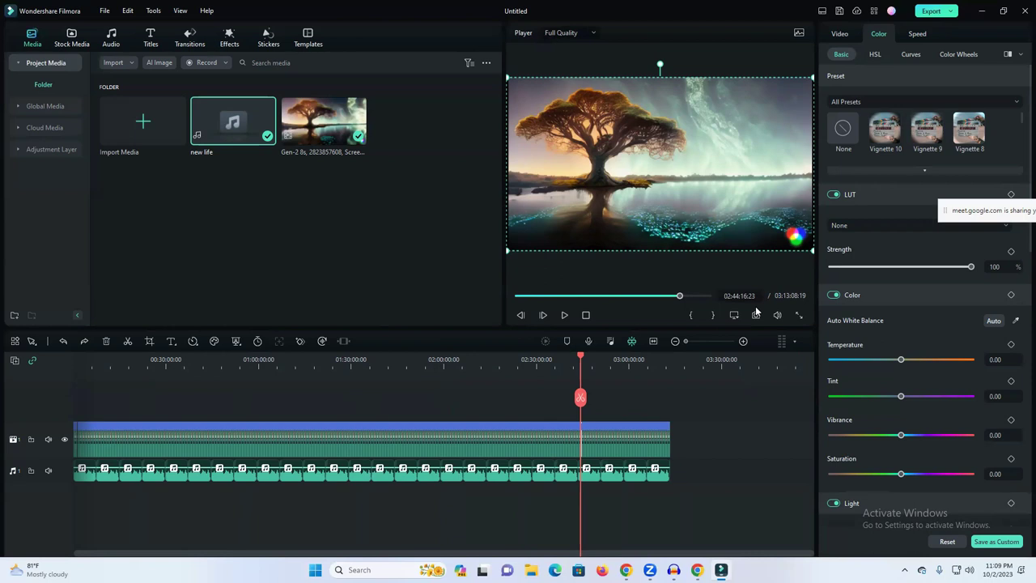
left_click(567, 319)
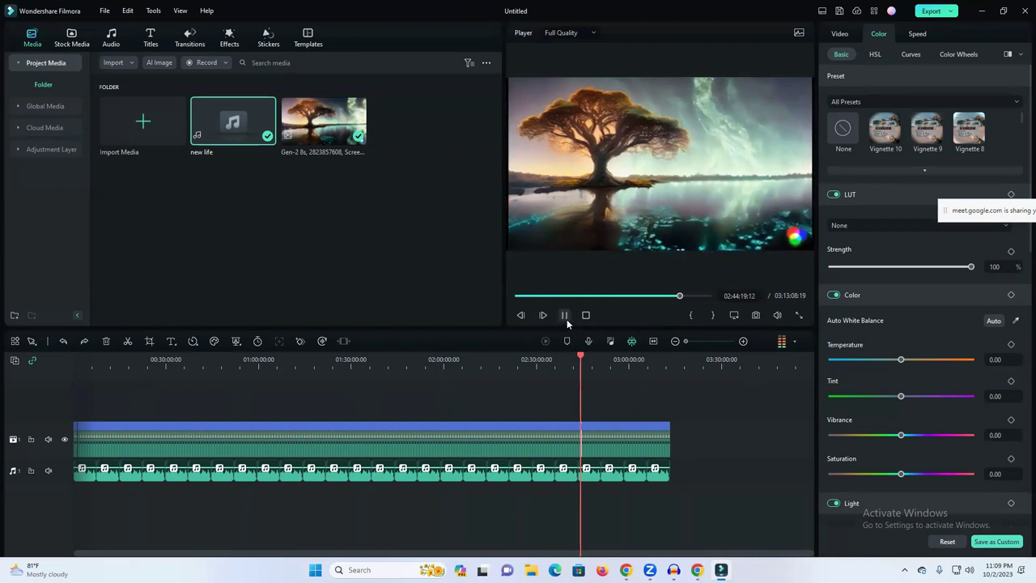
left_click(799, 314)
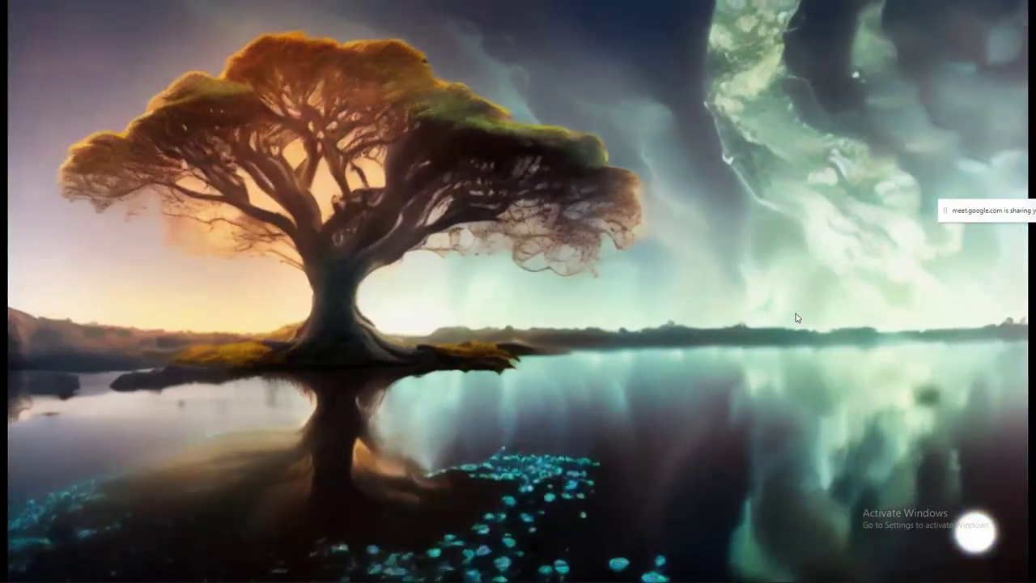
key("super+n")
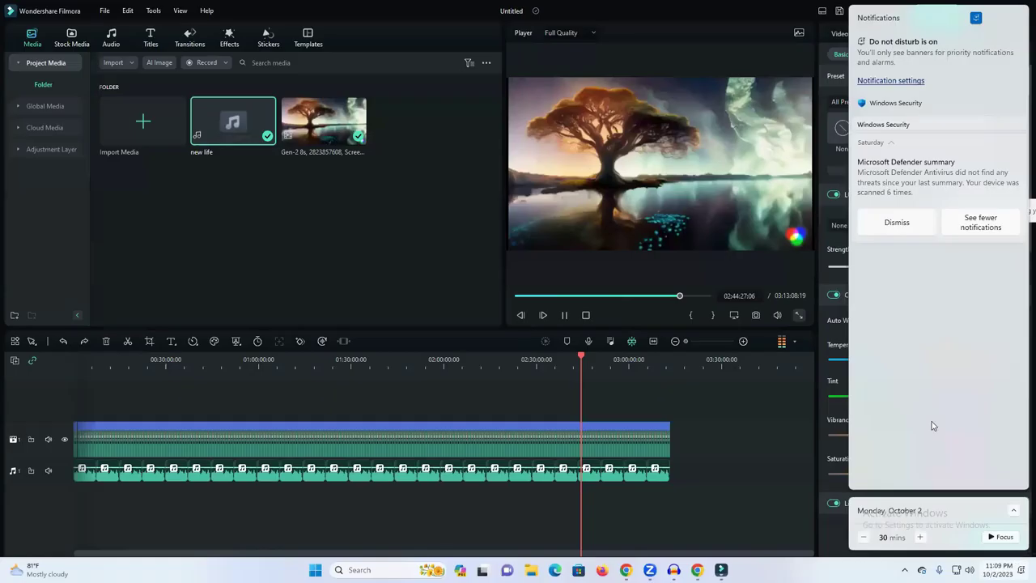
left_click(564, 317)
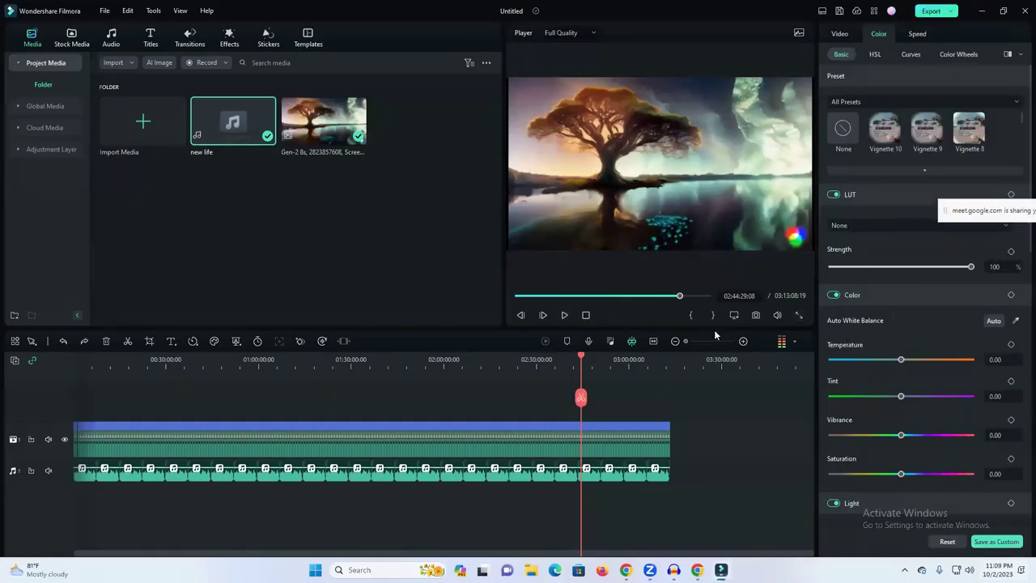
left_click(716, 393)
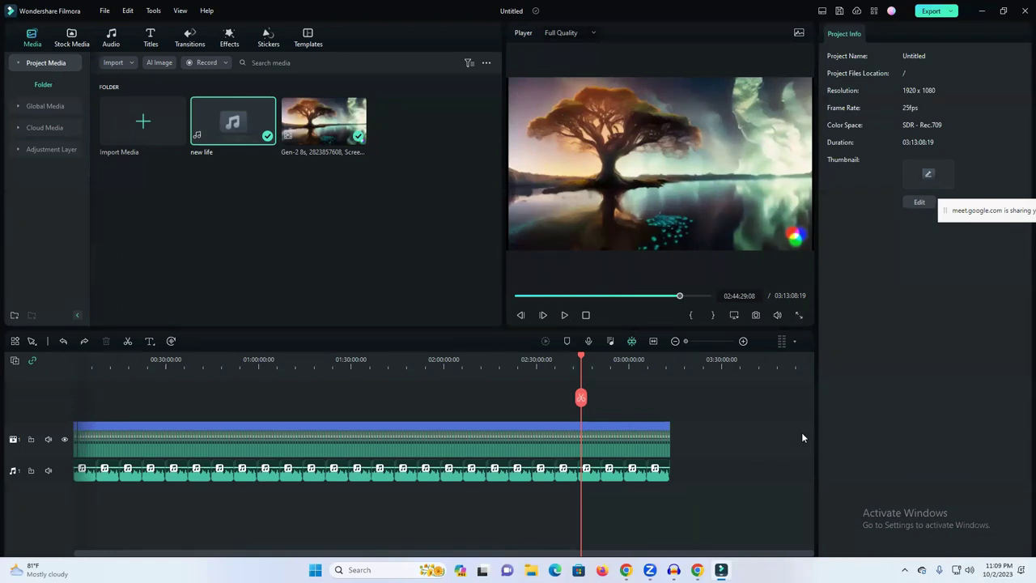
Browse the trending effects for an overlay that suits the tree video.
left_click(229, 37)
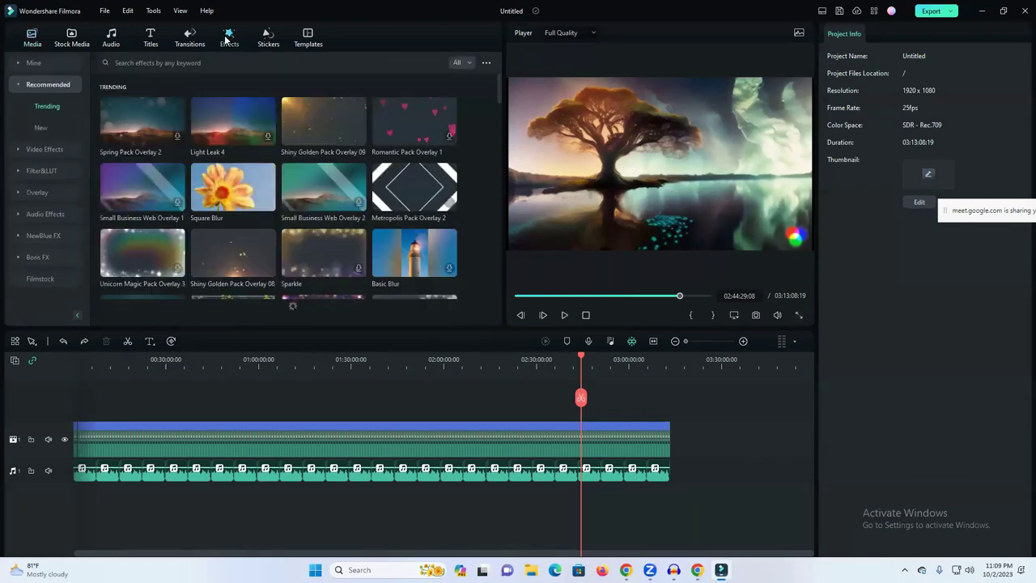
scroll(328, 245, "down", 2)
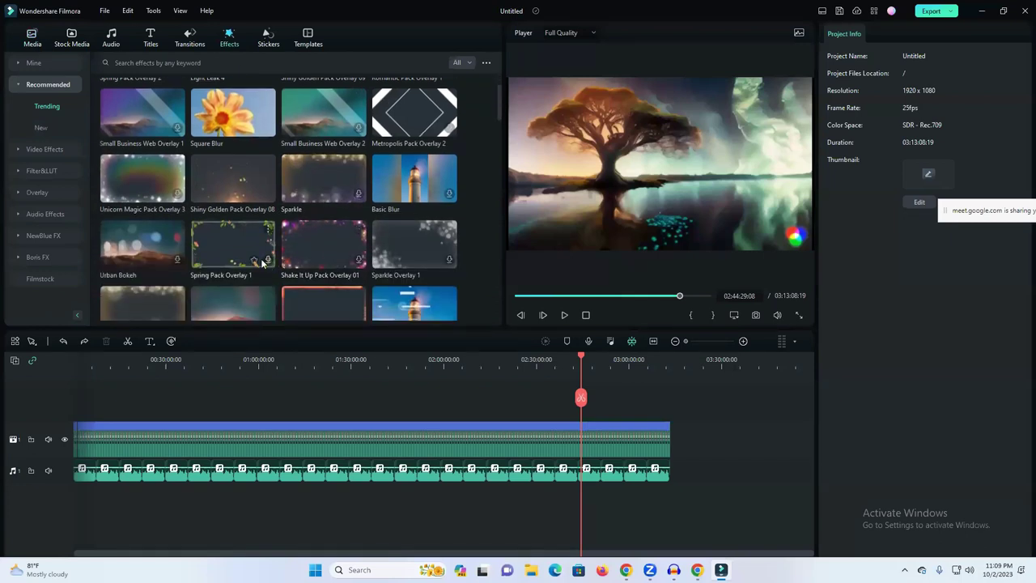
scroll(169, 210, "down", 4)
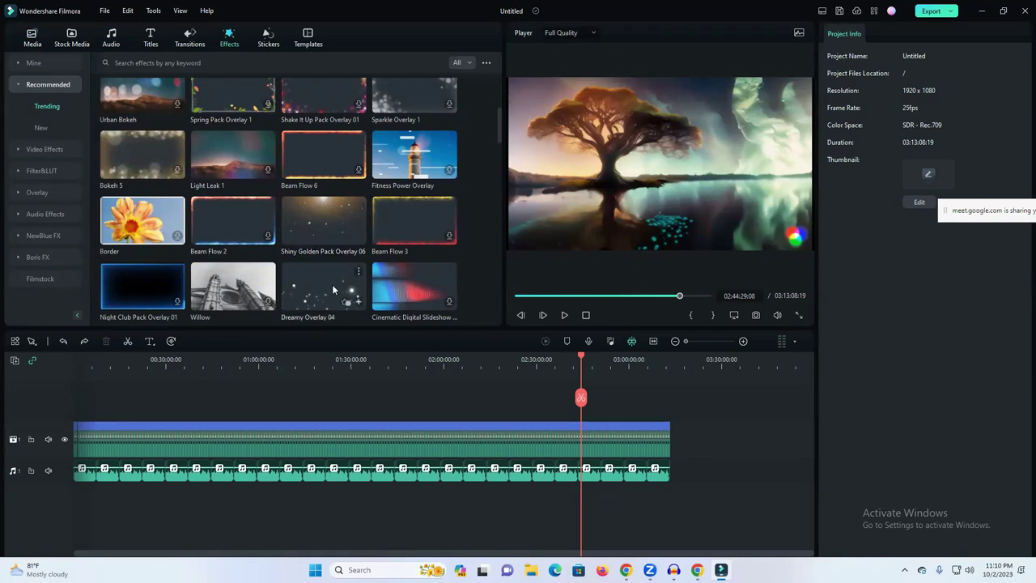
scroll(332, 284, "down", 1)
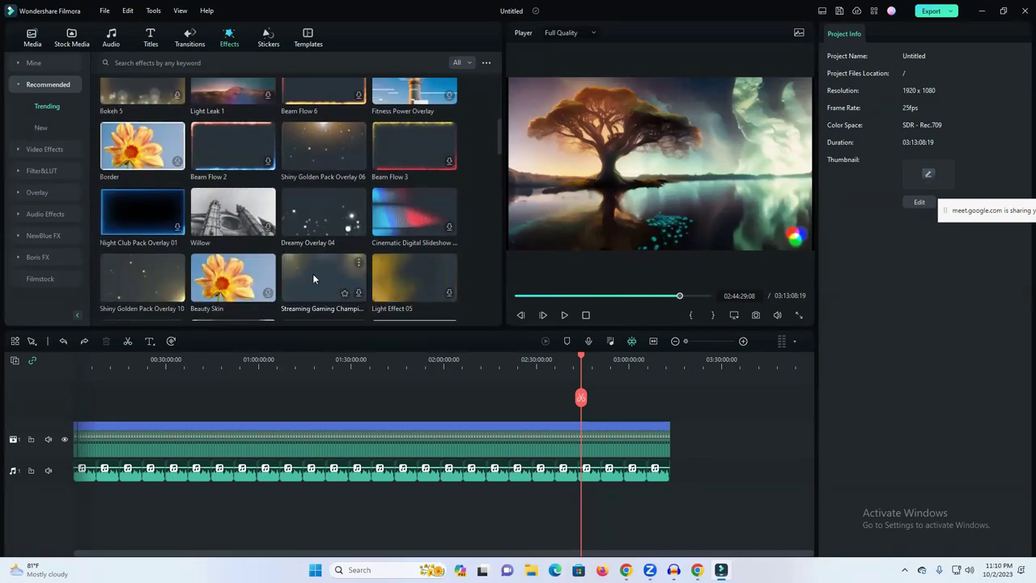
scroll(298, 286, "down", 1)
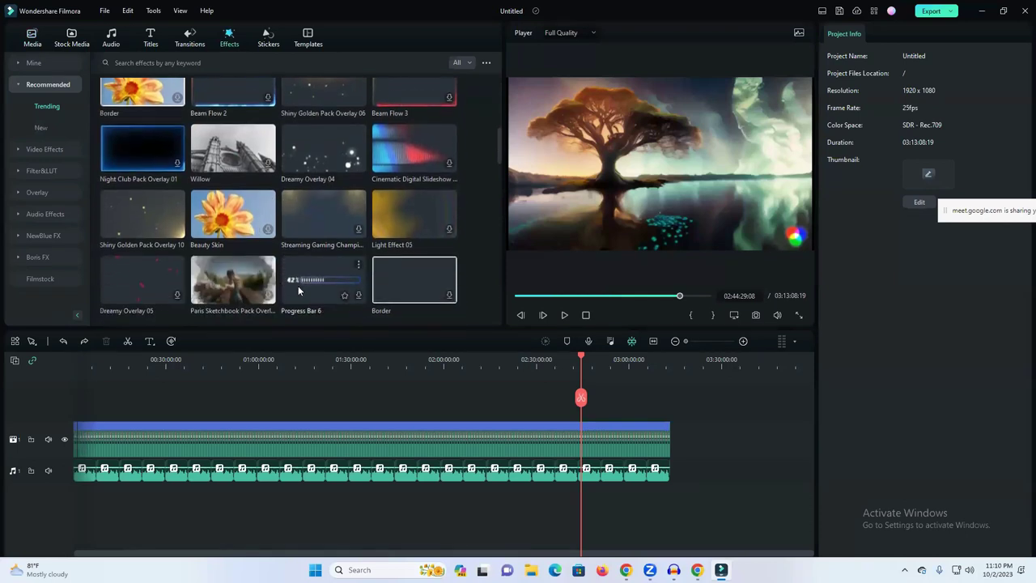
scroll(298, 286, "down", 3)
scroll(301, 282, "down", 2)
scroll(301, 282, "up", 8)
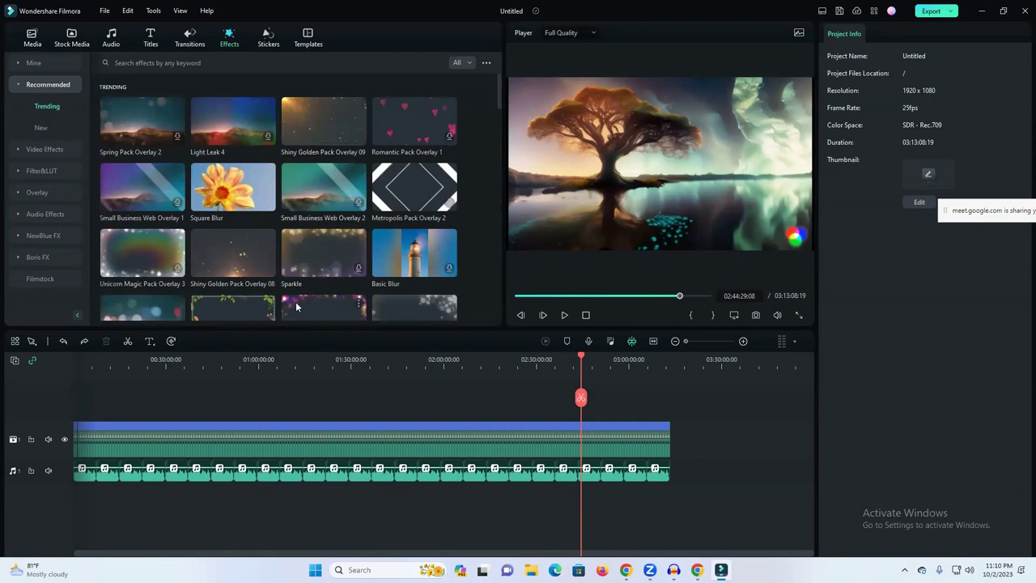
Add the Shiny Golden Pack Overlay 08 effect on a track above the tree clips and extend its start several minutes earlier.
left_click_drag(234, 270, 9, 417)
left_click_drag(213, 309, 128, 415)
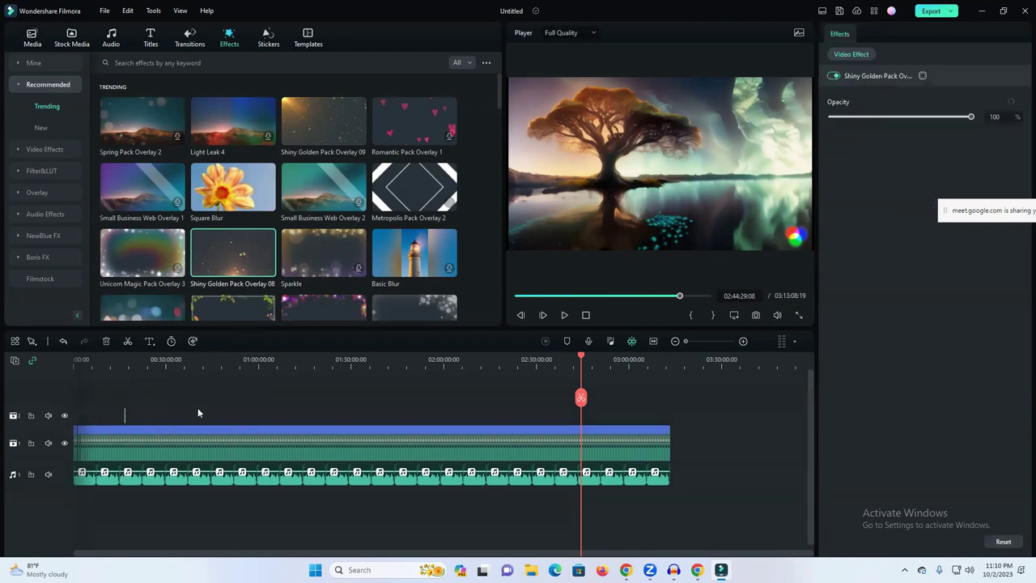
left_click(123, 413)
left_click(124, 414)
left_click_drag(579, 359, 125, 370)
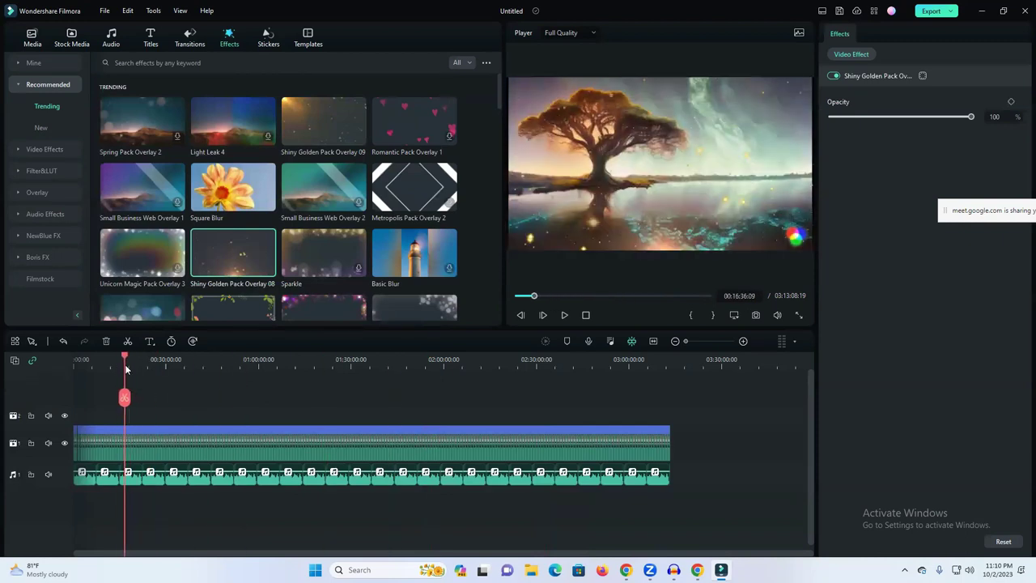
left_click(701, 341)
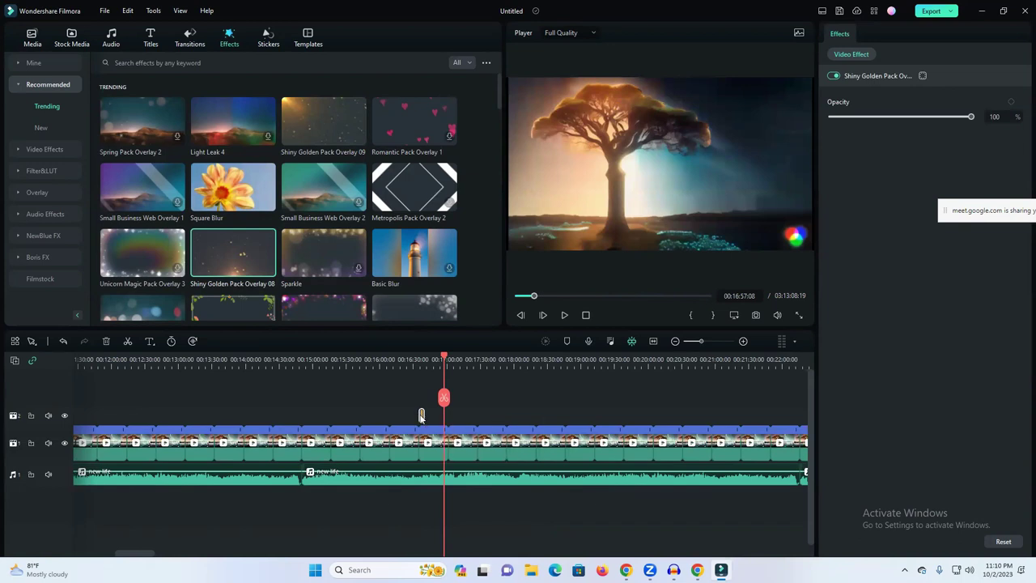
left_click_drag(419, 414, 139, 427)
Preview the golden overlay from about 11:48 and delete the effect from the timeline.
left_click(562, 315)
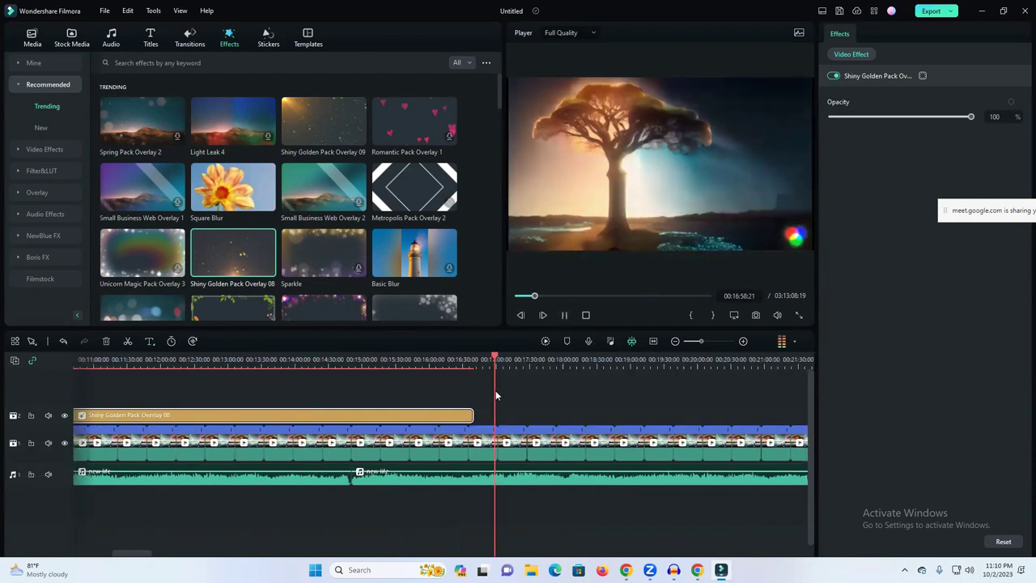
left_click(147, 359)
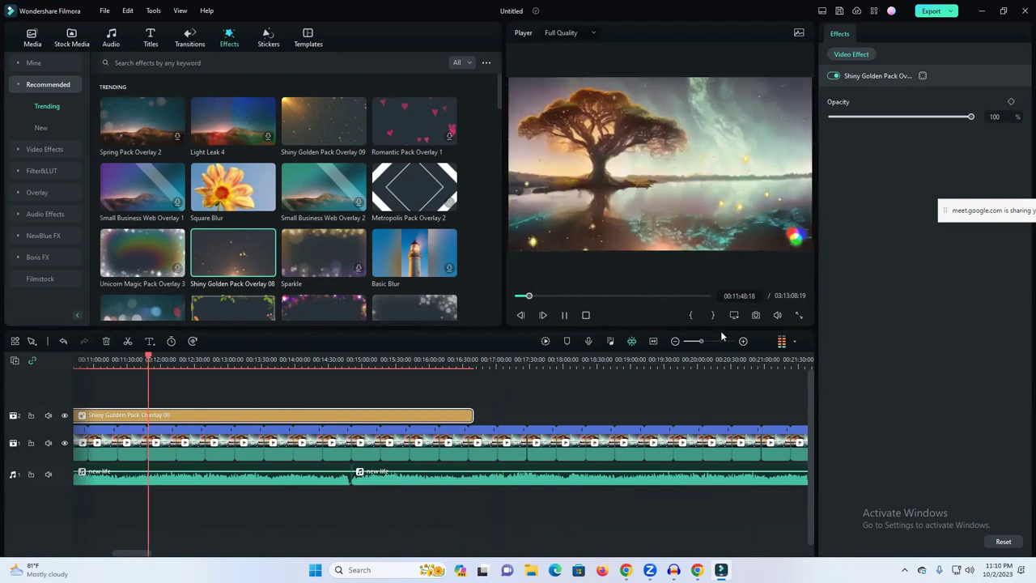
left_click(564, 316)
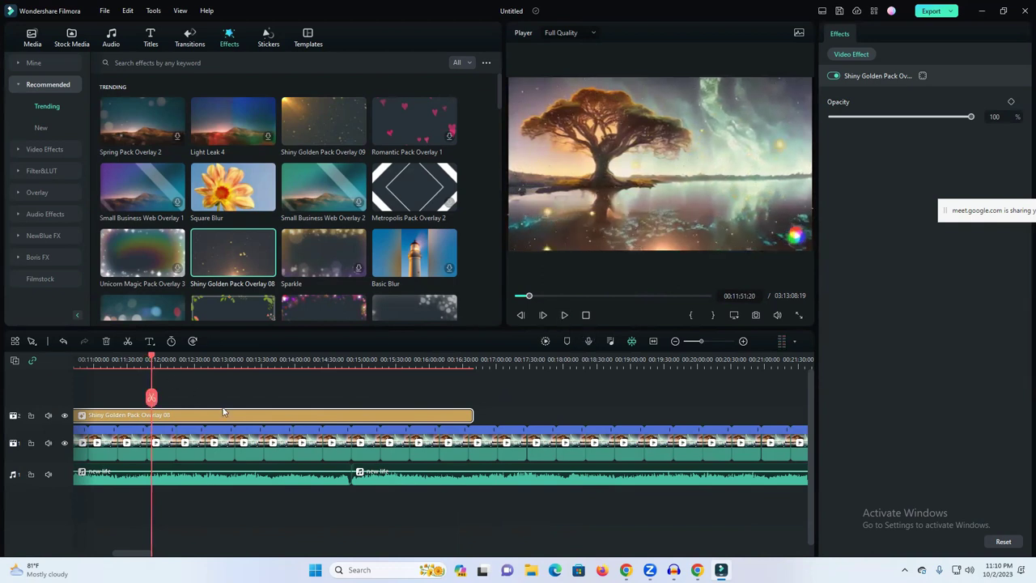
key("Delete")
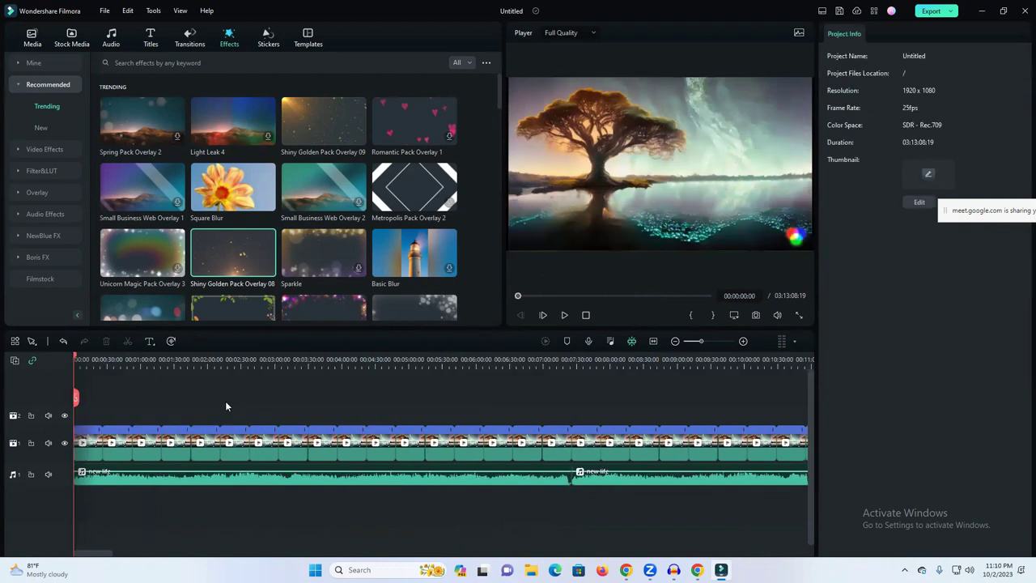
Start a local export of the full looped tree timeline as an MP4 at 1920x1080, 25 fps and recommended quality.
left_click_drag(697, 342, 686, 345)
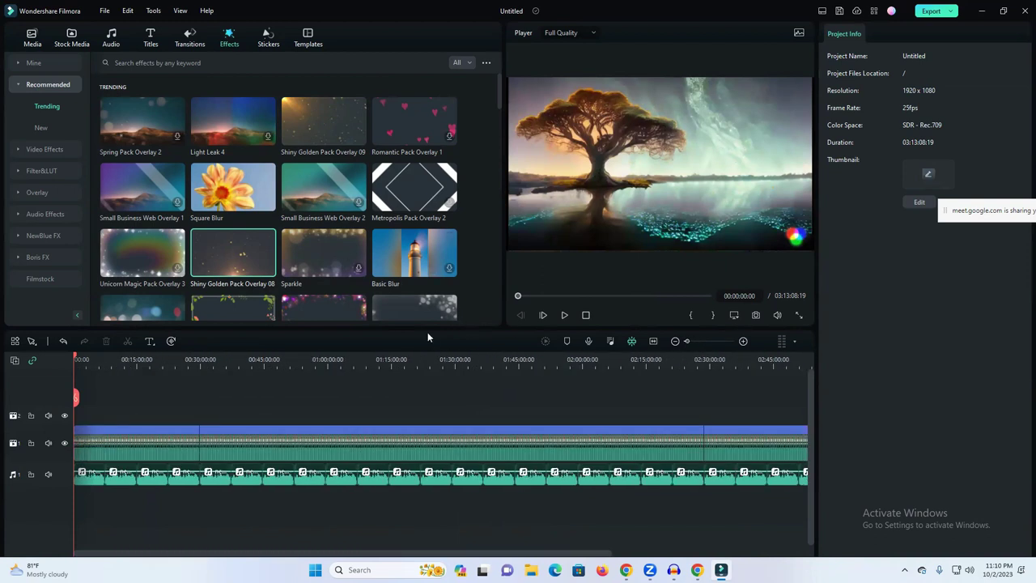
scroll(387, 253, "down", 5)
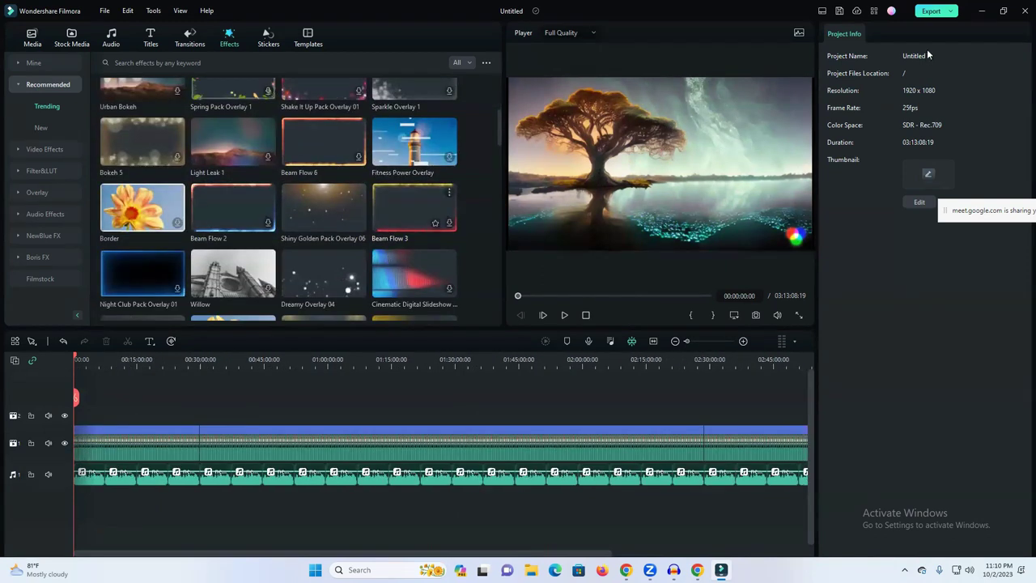
left_click(931, 12)
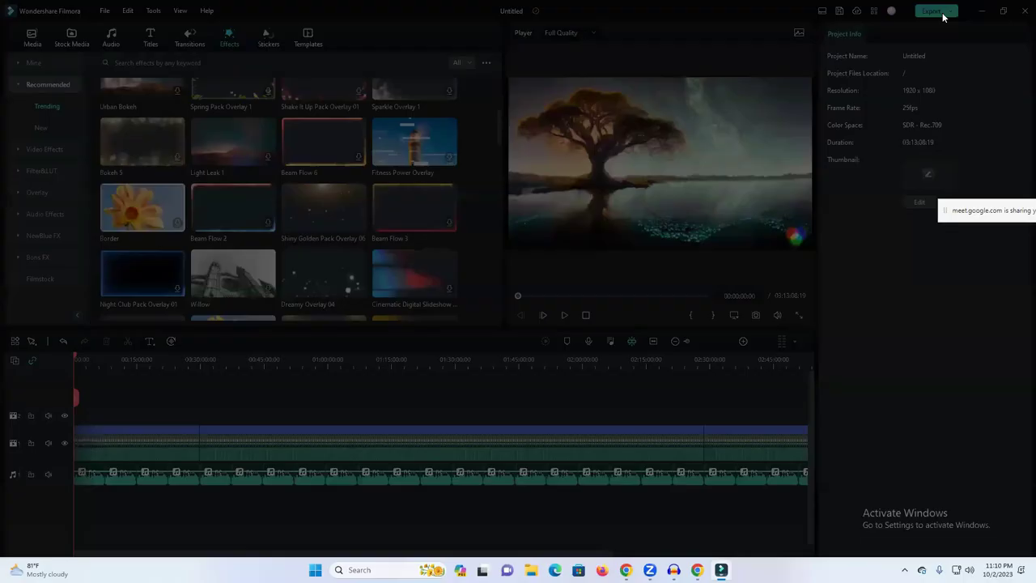
triple_click(584, 174)
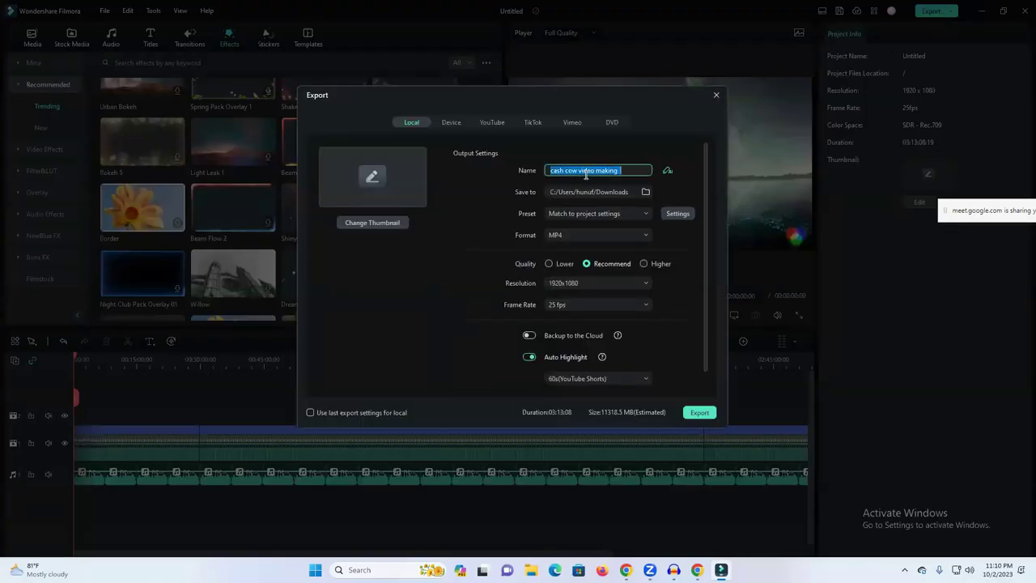
left_click(699, 413)
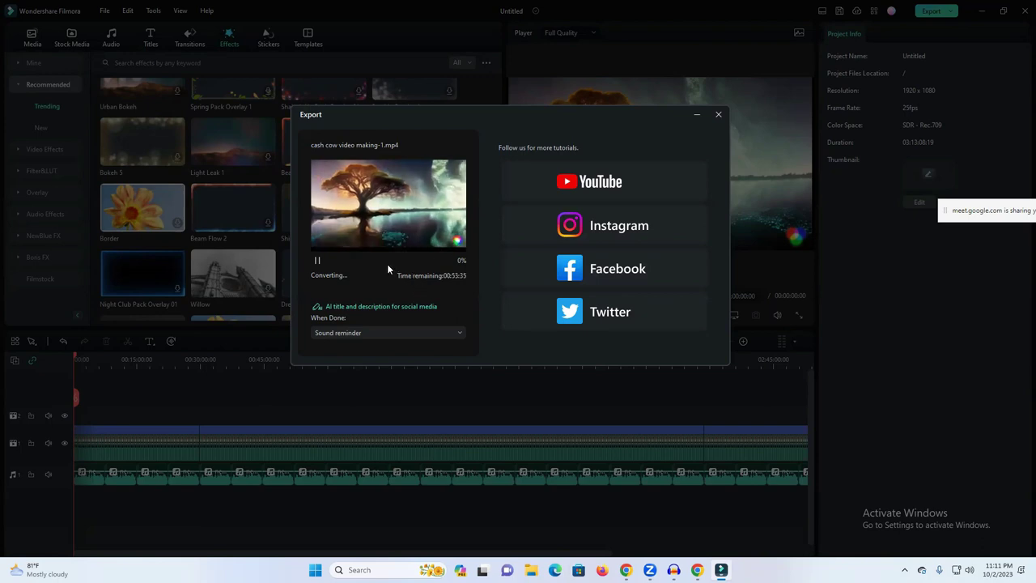
Abort the running export, then close the tree project and quit Filmora completely.
left_click(717, 117)
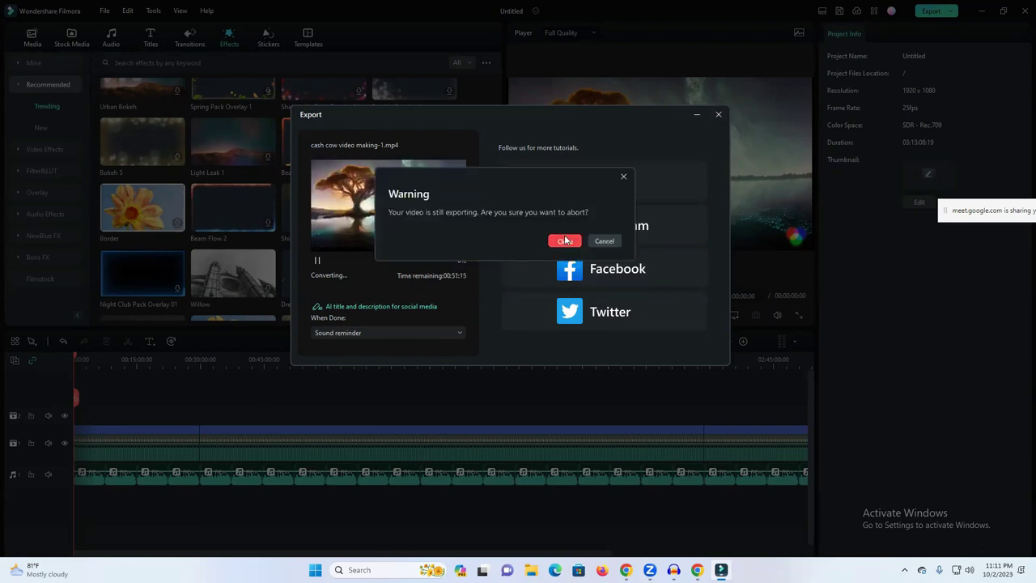
left_click(563, 240)
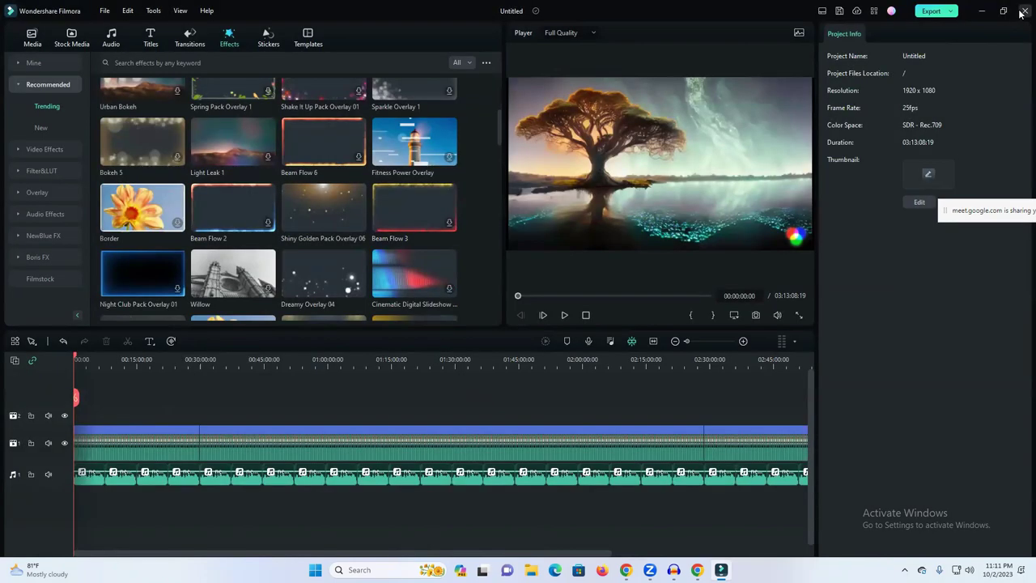
left_click(1024, 10)
left_click(604, 288)
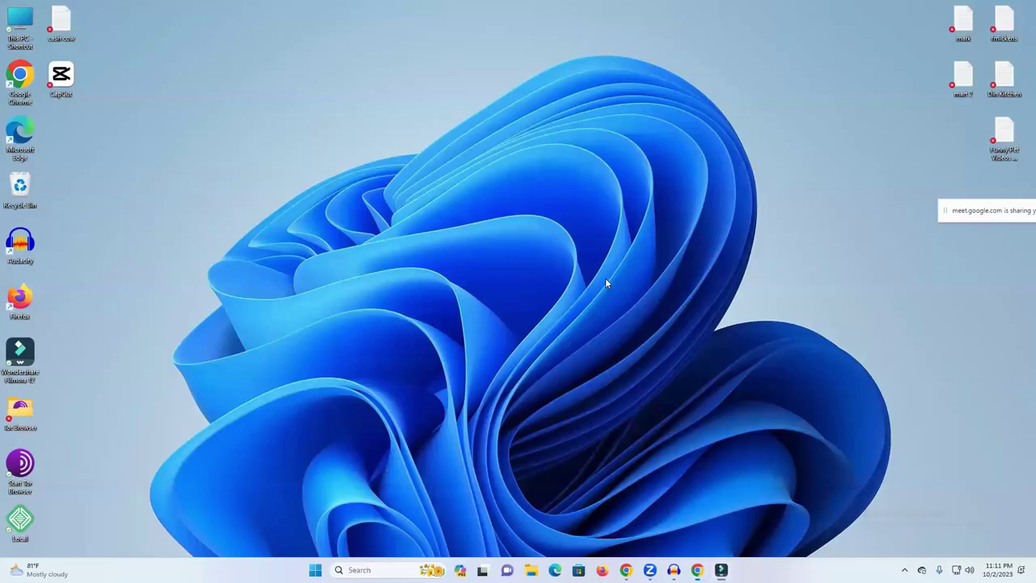
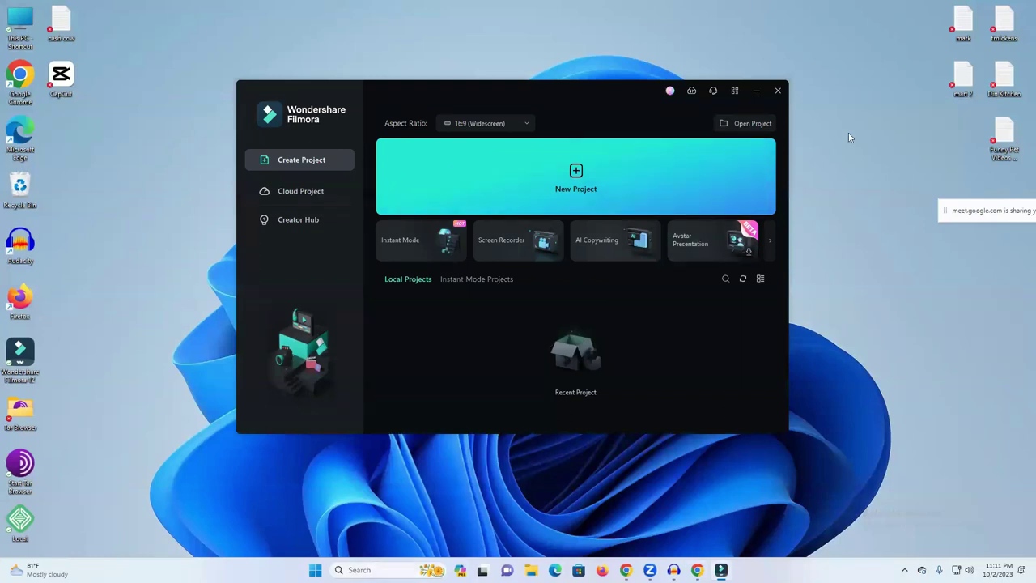
left_click(779, 91)
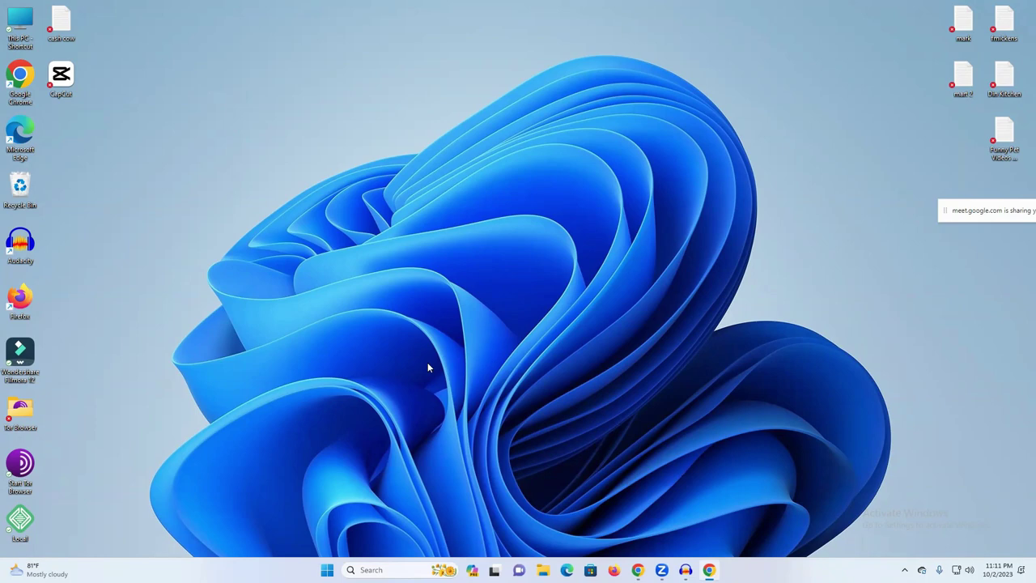
Switch to the Microsoft Store, look up CapCut, view its app page and close the store.
left_click(590, 570)
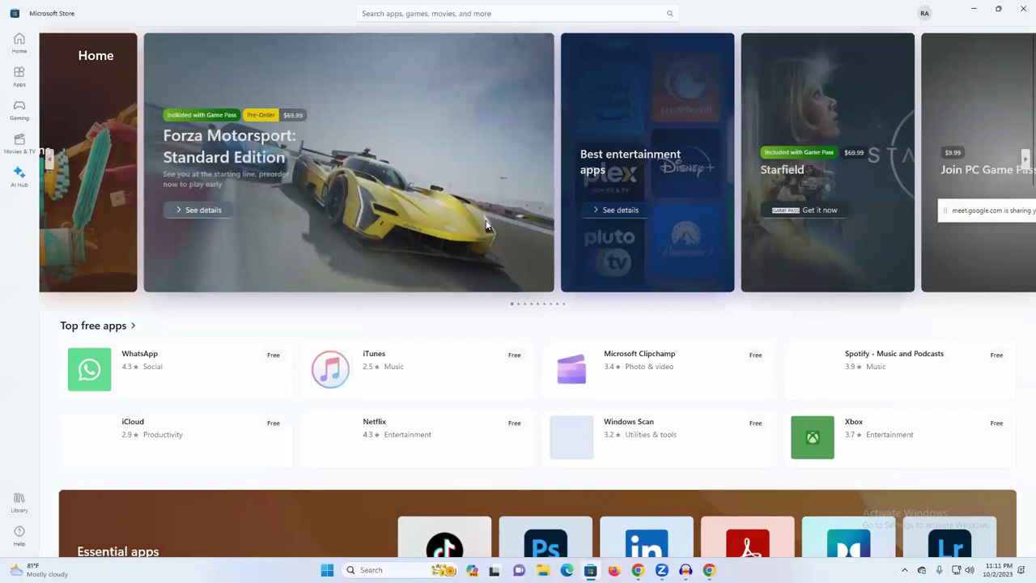
left_click(434, 14)
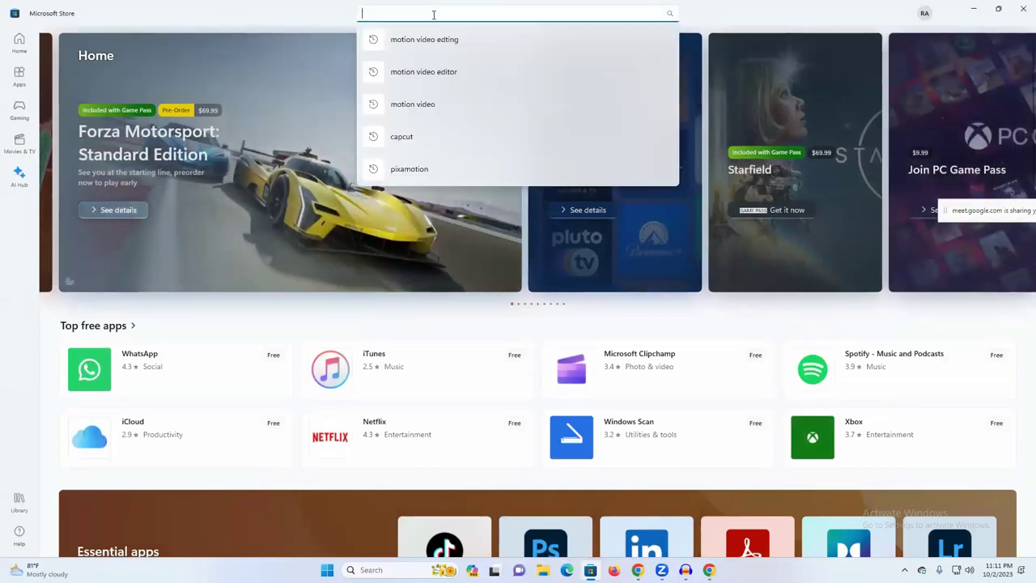
type("cap")
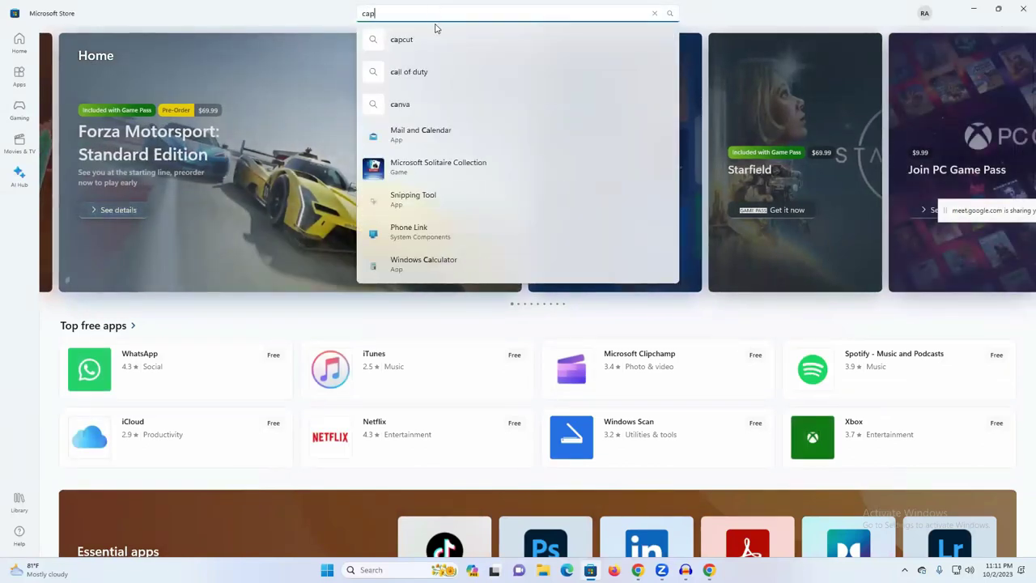
left_click(424, 40)
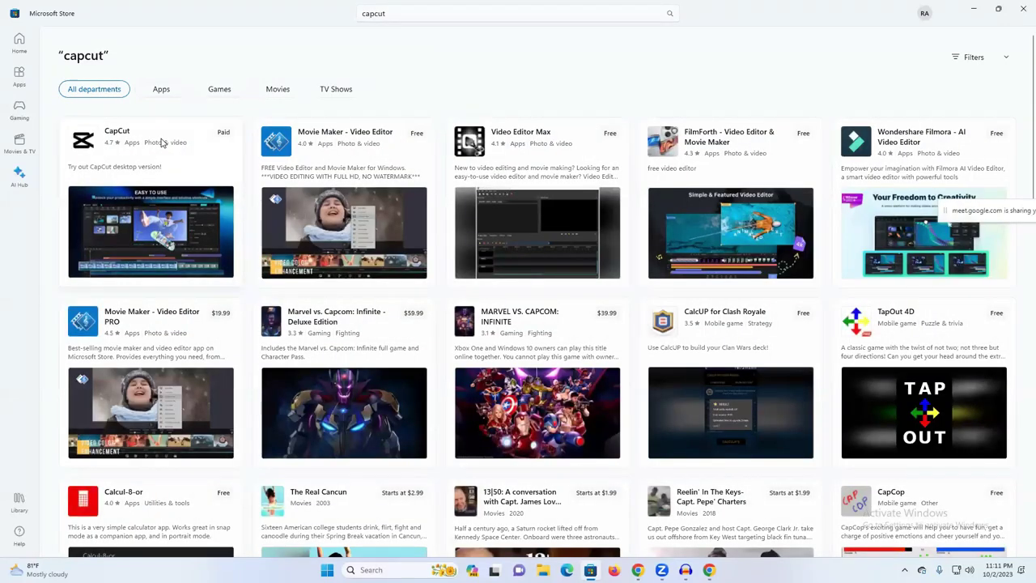
left_click(161, 142)
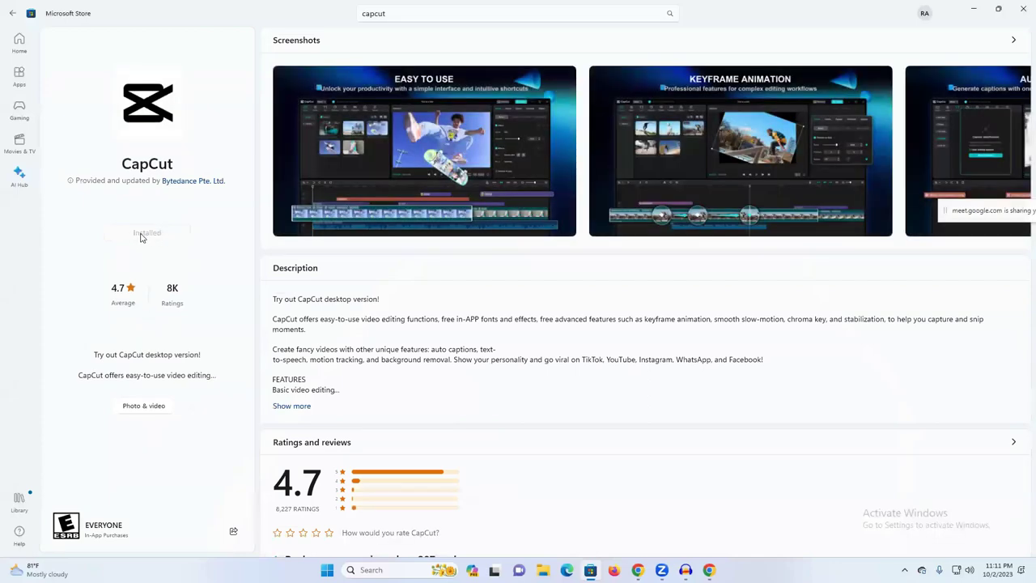
left_click(1022, 6)
Launch the CapCut desktop app and create a new project in a maximized editor window.
double_click(61, 81)
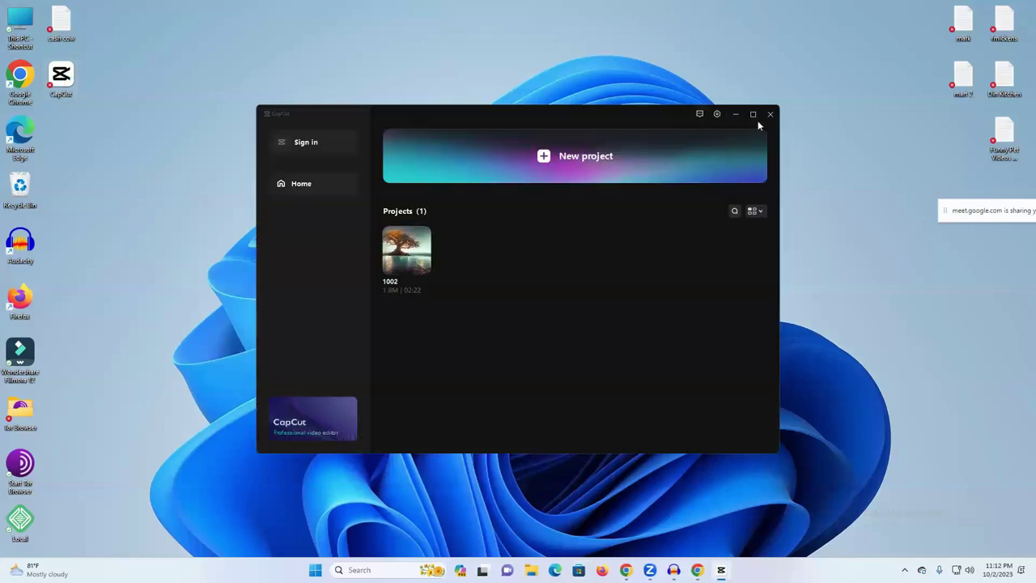
left_click(754, 113)
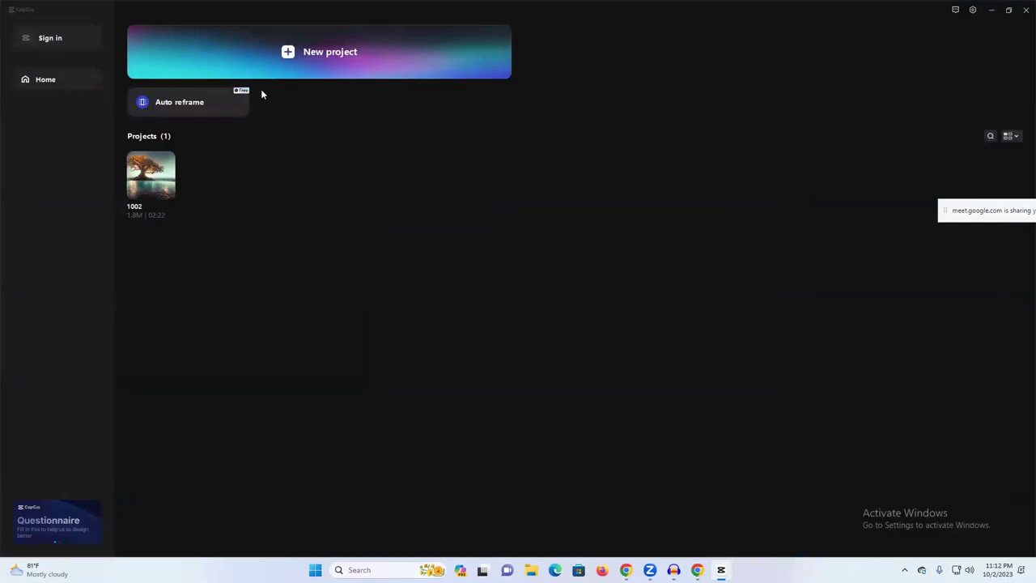
left_click(315, 54)
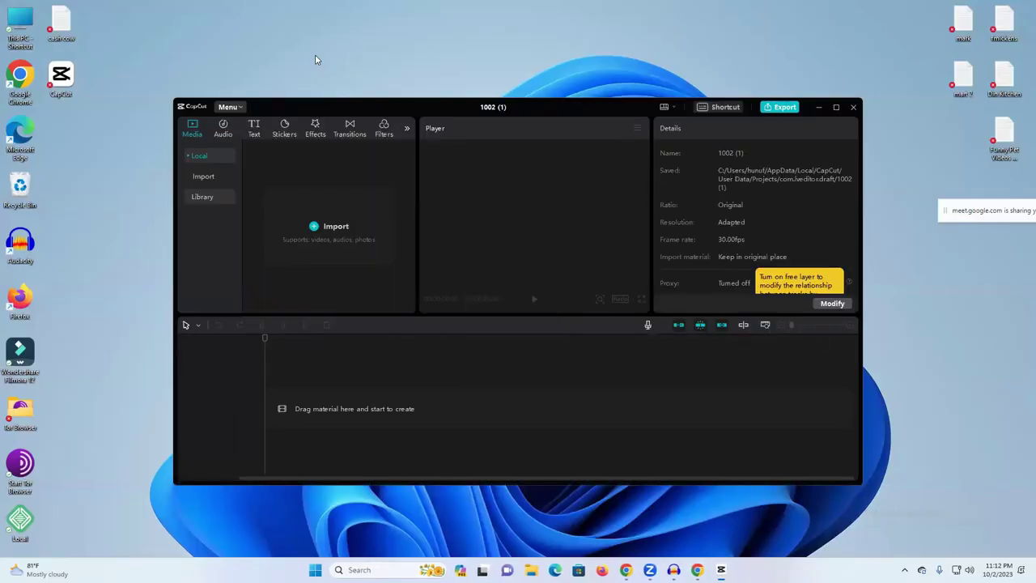
left_click(835, 108)
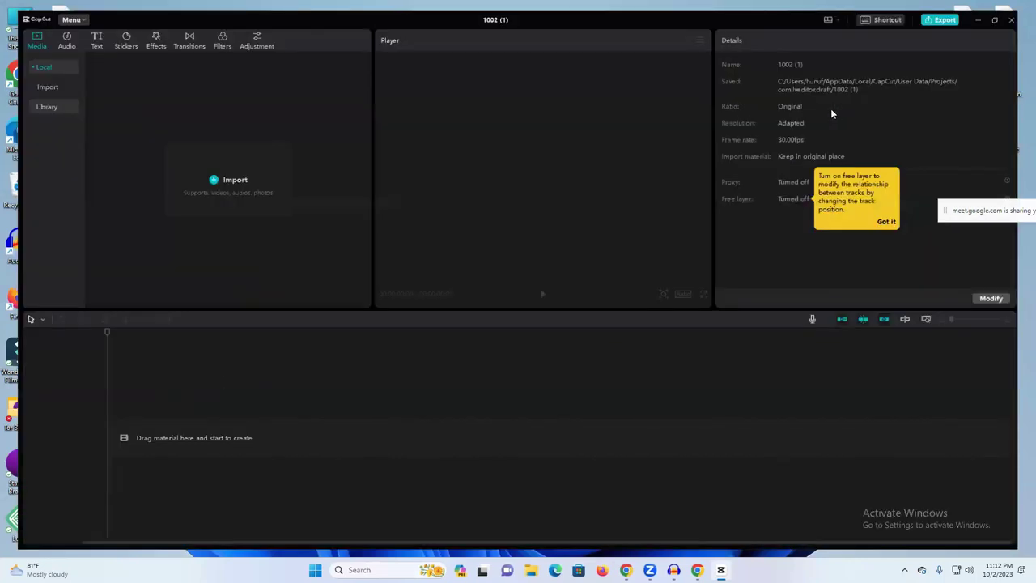
Import the Screenshot_57 tree image from the Downloads folder into the project media.
left_click(218, 174)
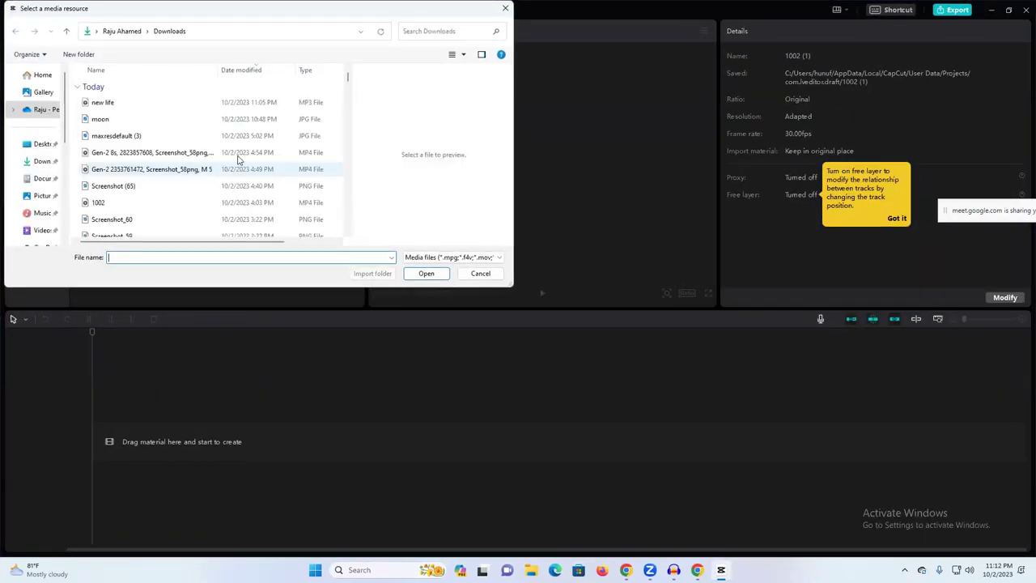
left_click(46, 161)
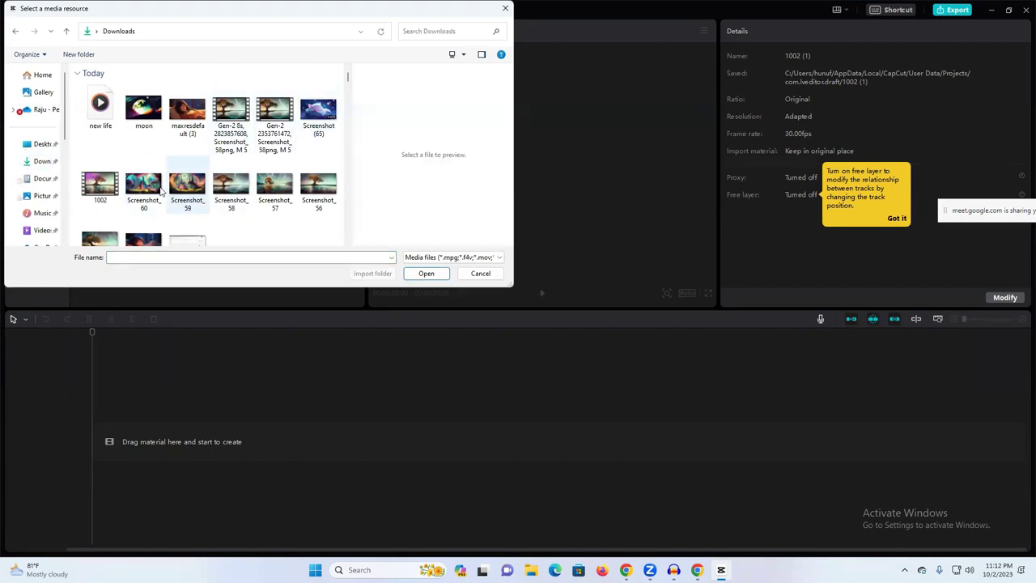
left_click(100, 184)
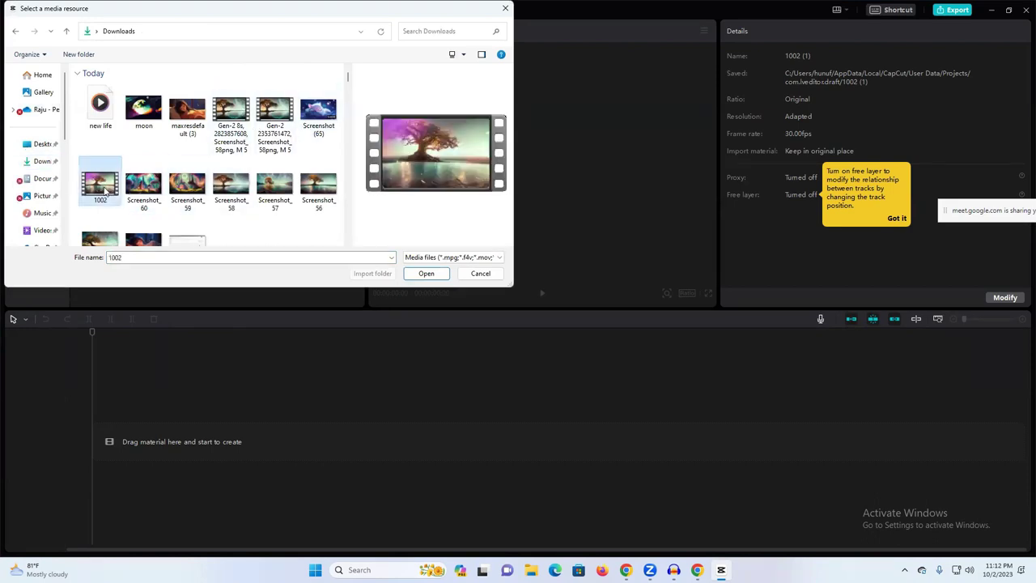
left_click(283, 192)
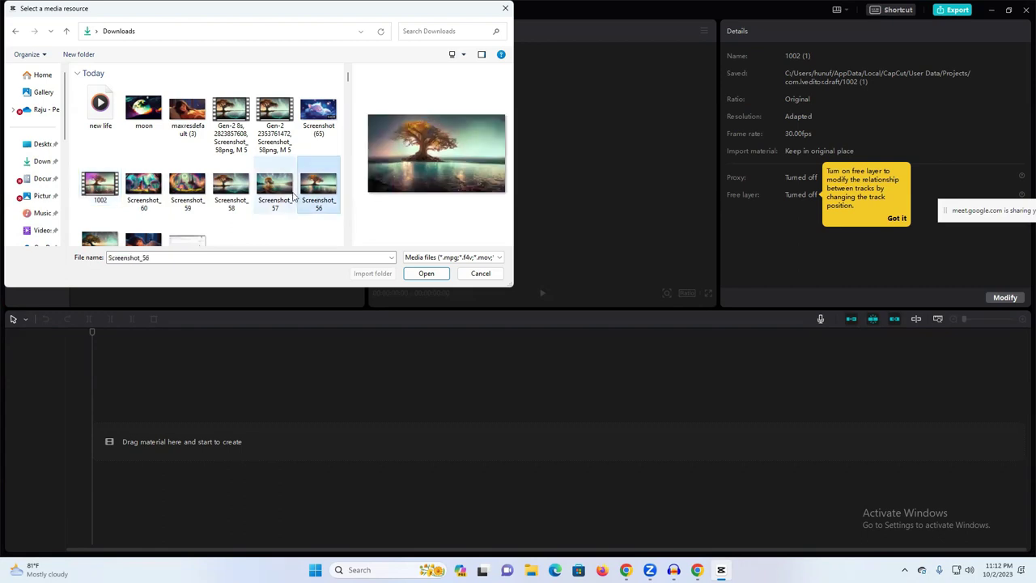
left_click(422, 274)
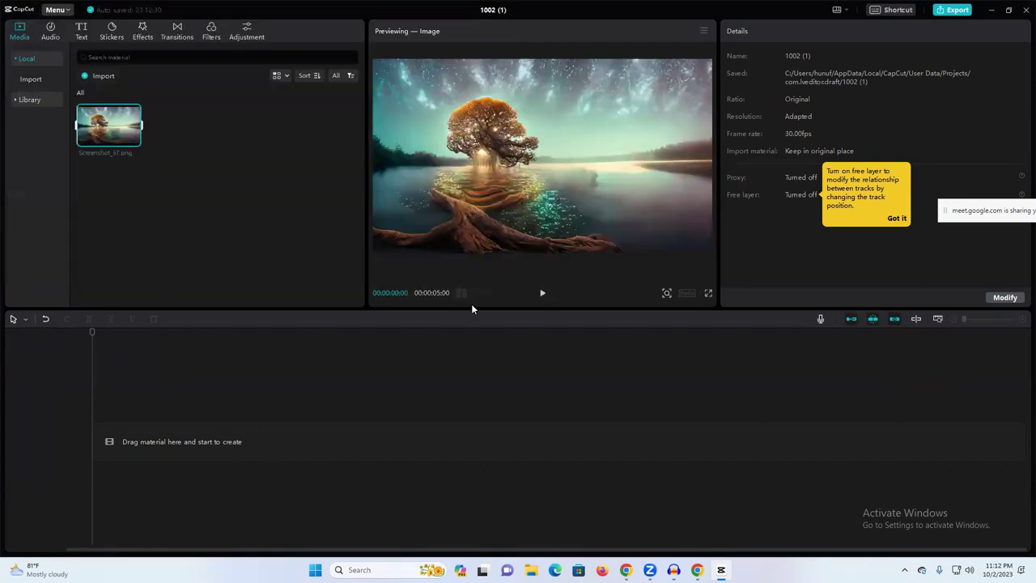
Place the Screenshot_57 image at the start of the timeline and extend the clip to about 1 min 20 s.
left_click(541, 294)
left_click(542, 293)
left_click_drag(99, 126, 97, 453)
left_click(316, 458)
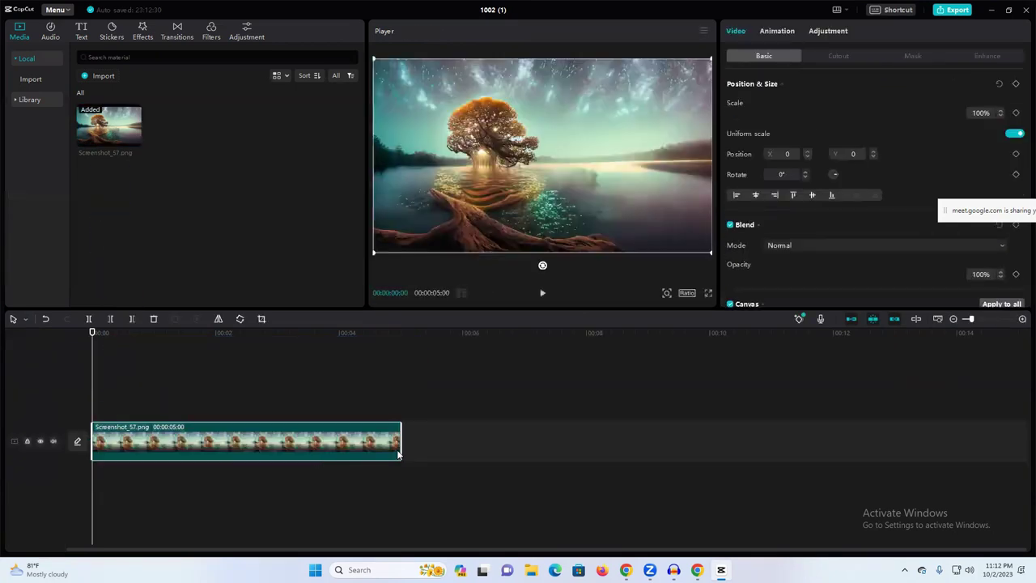
left_click_drag(399, 441, 915, 440)
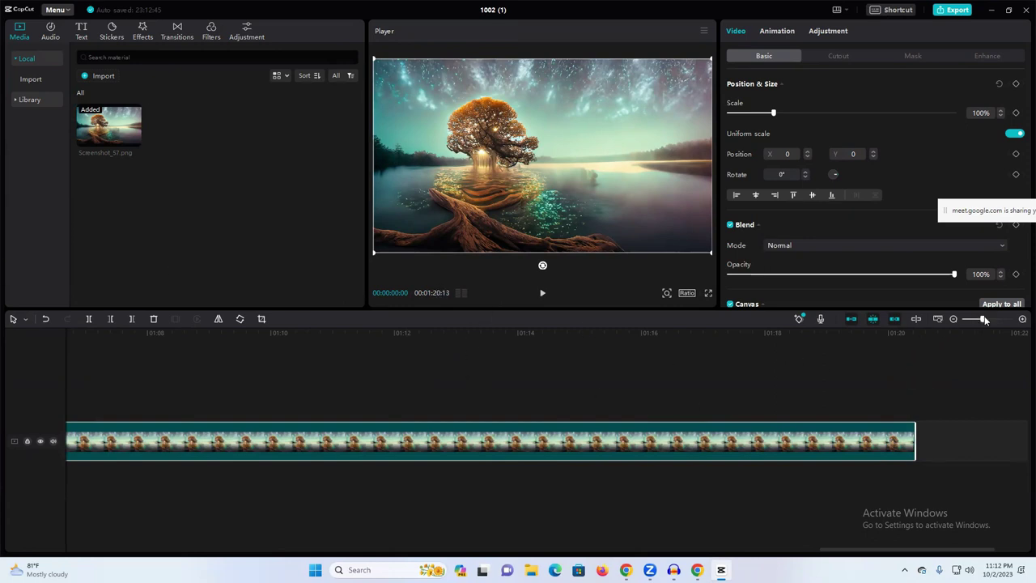
left_click_drag(983, 322, 960, 324)
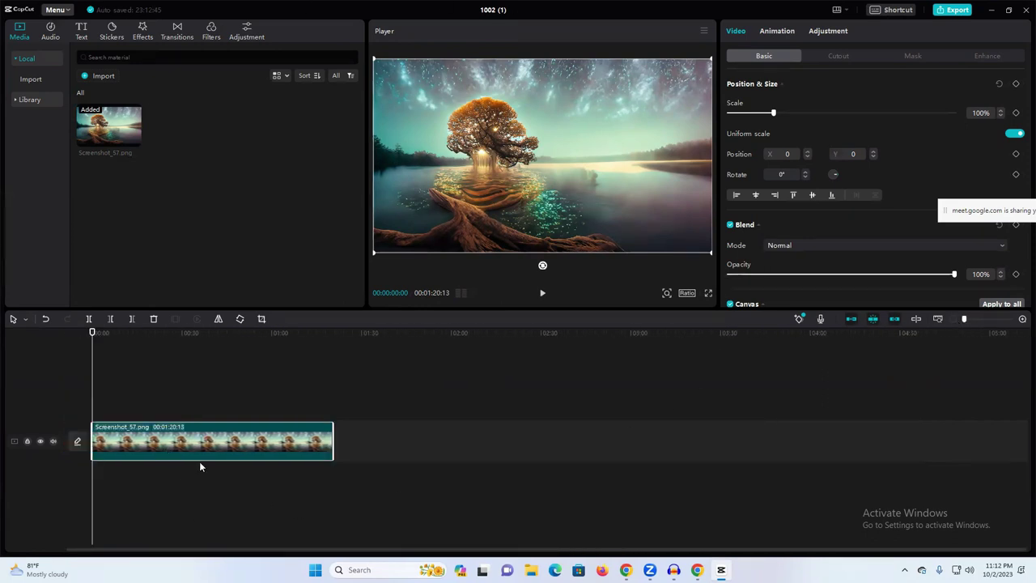
Import the "new life" MP3 from Downloads and place it below the tree image at the timeline's start.
left_click(103, 78)
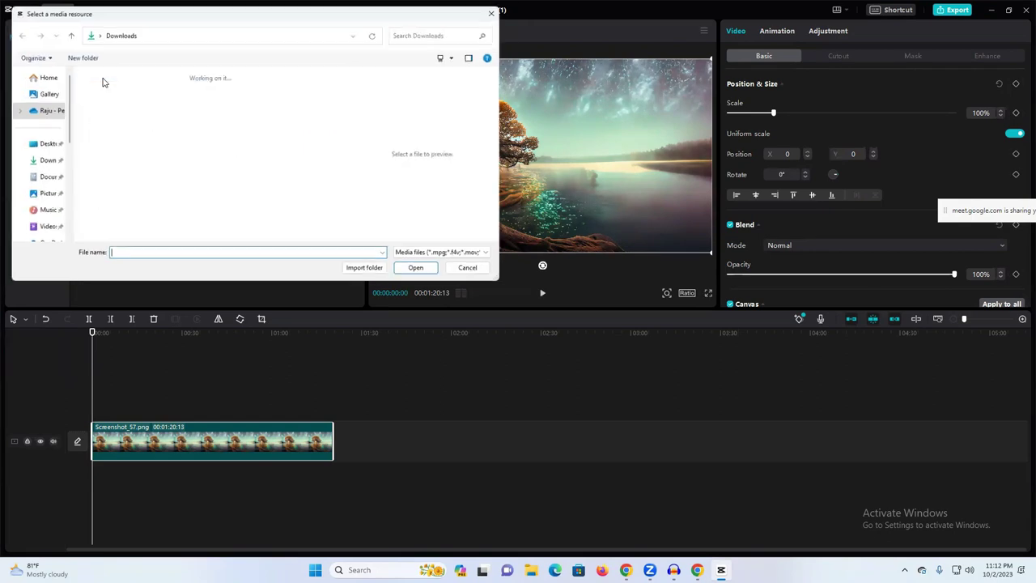
left_click(98, 121)
left_click(427, 272)
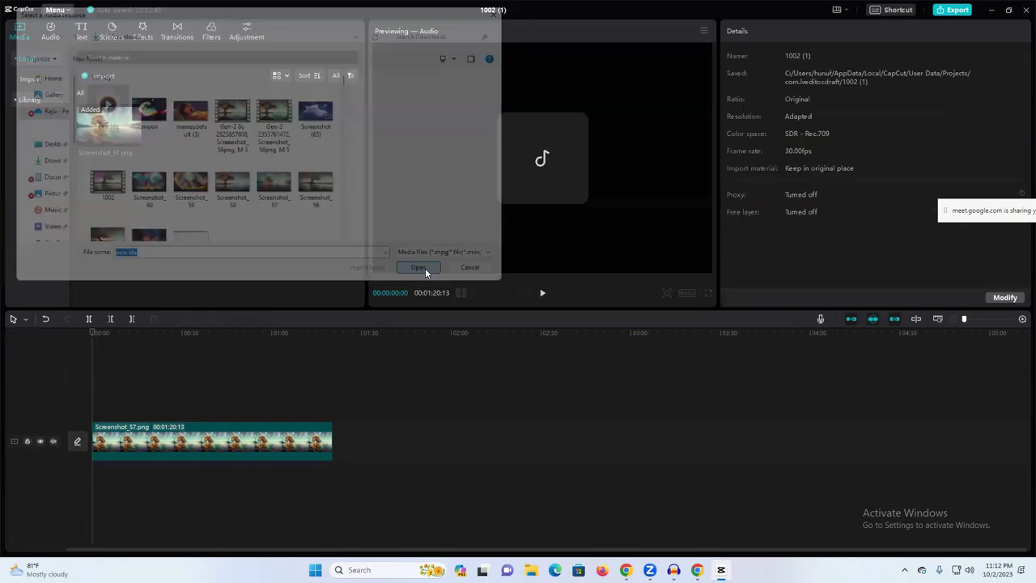
left_click_drag(161, 350, 150, 481)
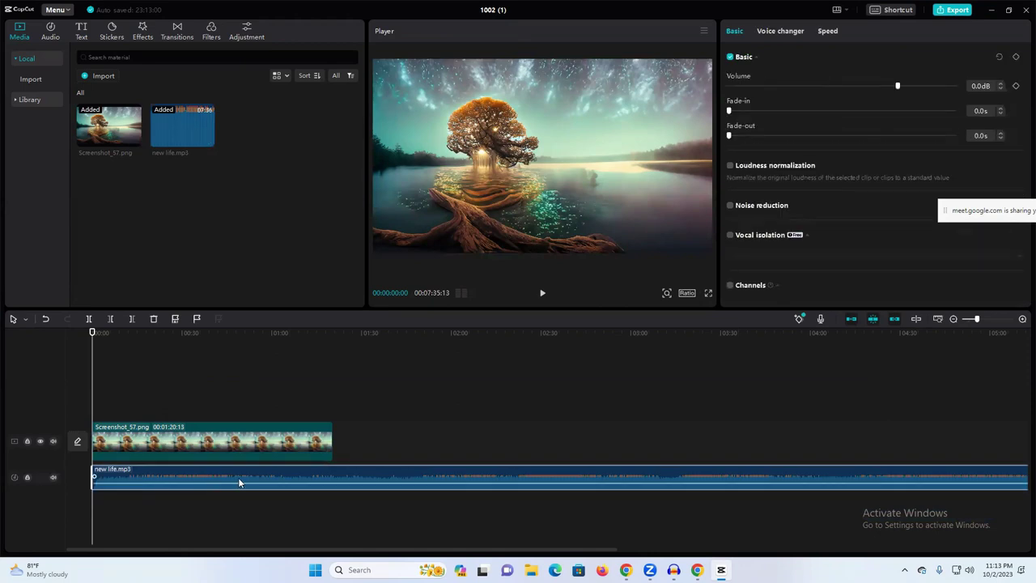
Preview the image with its music from the start and from about 0:33, then delete the "new life" clip from the timeline.
left_click(542, 293)
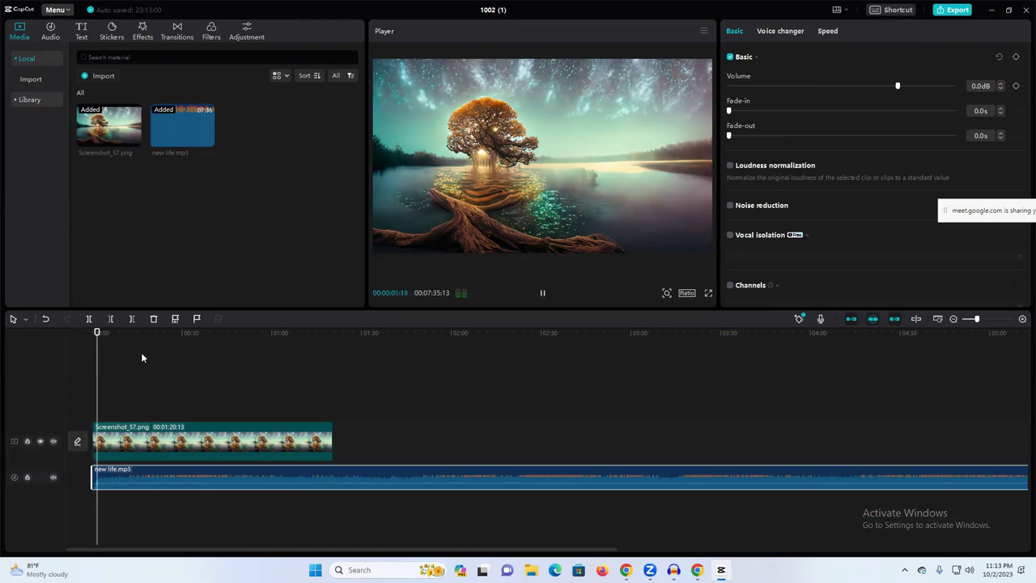
left_click(141, 328)
left_click(191, 328)
left_click(541, 295)
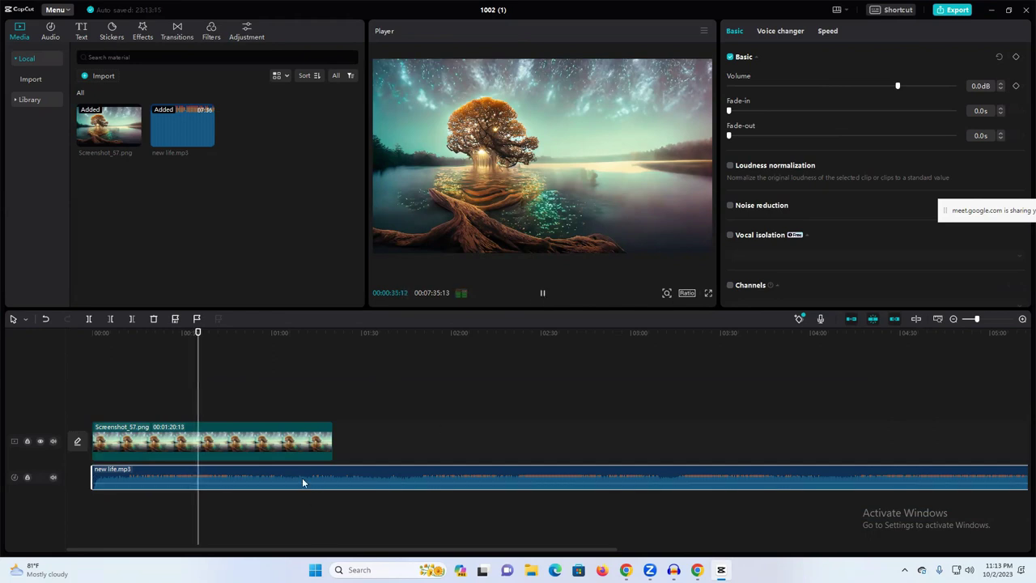
key("Delete")
Extend the Screenshot_57 clip to about 3 min 40 s and try its opacity adjustment, leaving it at 100%.
left_click(260, 454)
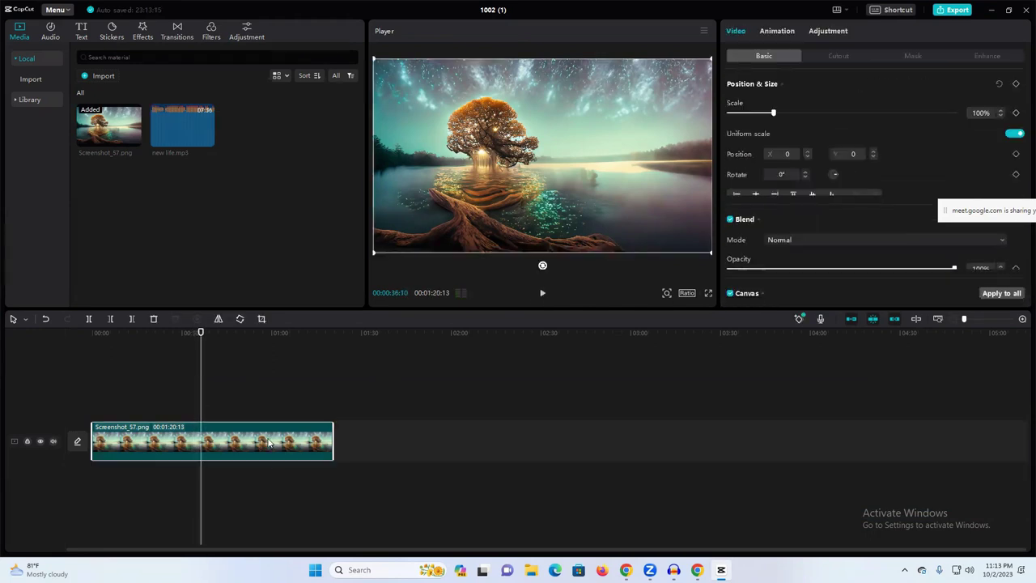
left_click_drag(331, 433, 752, 433)
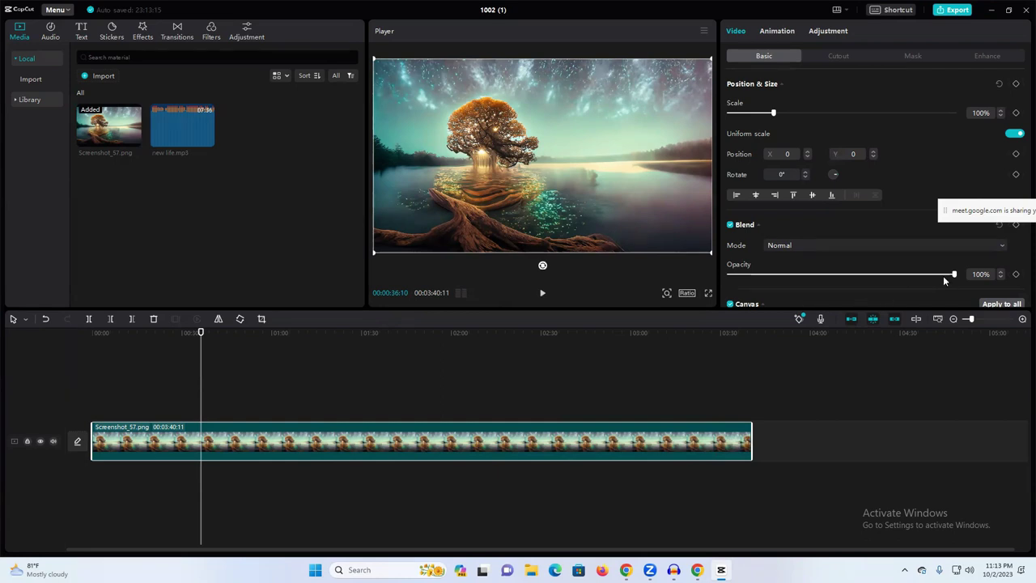
left_click_drag(951, 274, 949, 275)
mouse_move(940, 276)
left_mouse_down()
mouse_move(906, 276)
mouse_move(960, 274)
left_mouse_up()
left_click_drag(972, 319, 964, 319)
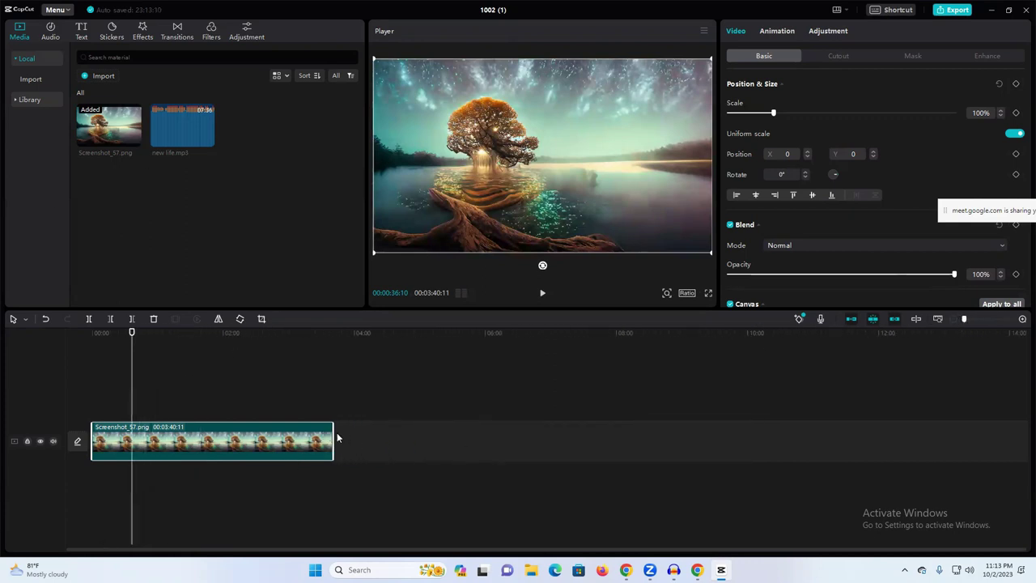
Extend the Screenshot_57 clip in stages to about 3 h 57 min on the timeline.
left_click_drag(333, 429, 904, 428)
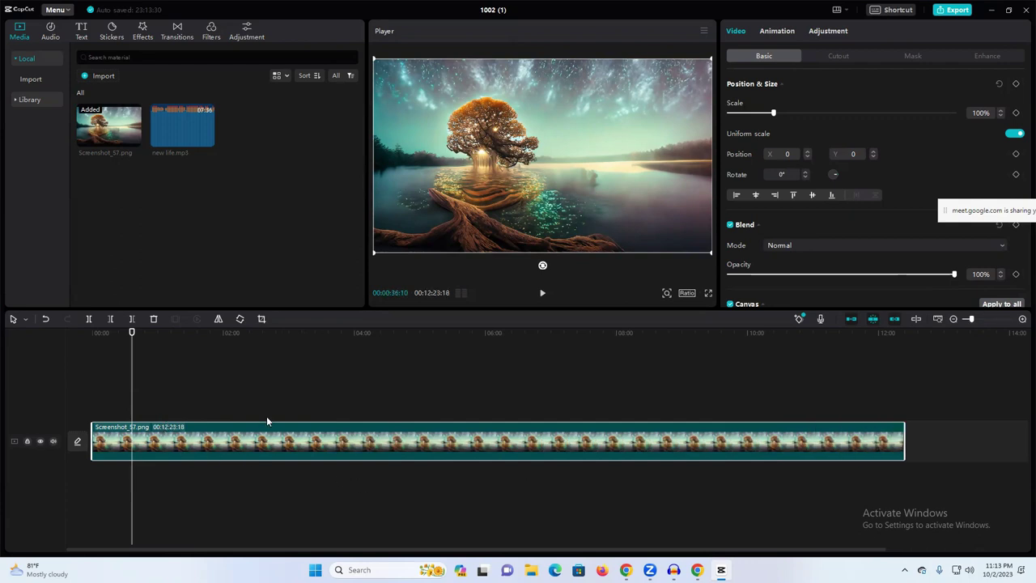
left_click_drag(903, 437, 1013, 437)
left_click_drag(973, 322, 963, 321)
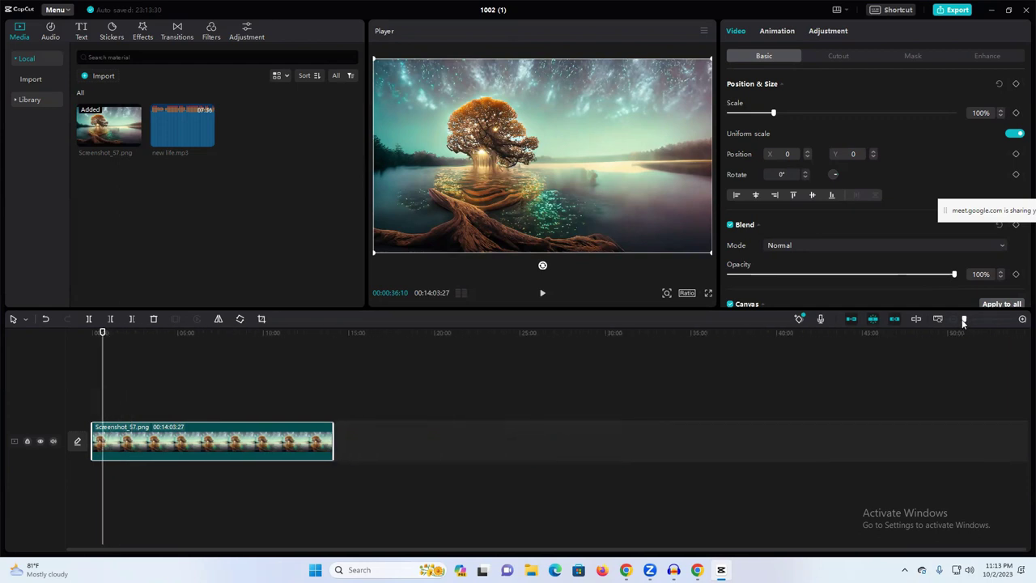
left_click_drag(334, 440, 1027, 433)
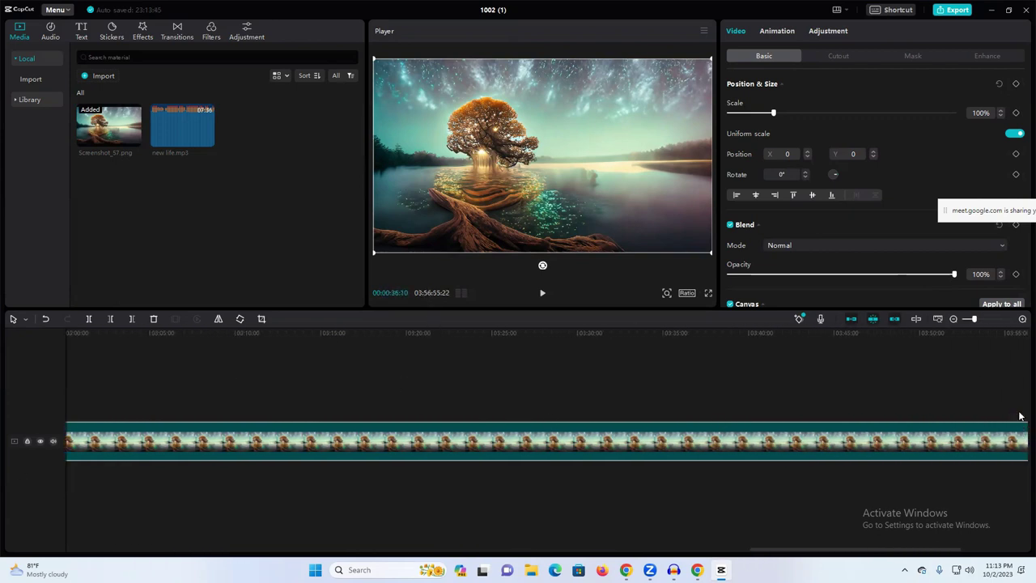
left_click_drag(974, 319, 963, 320)
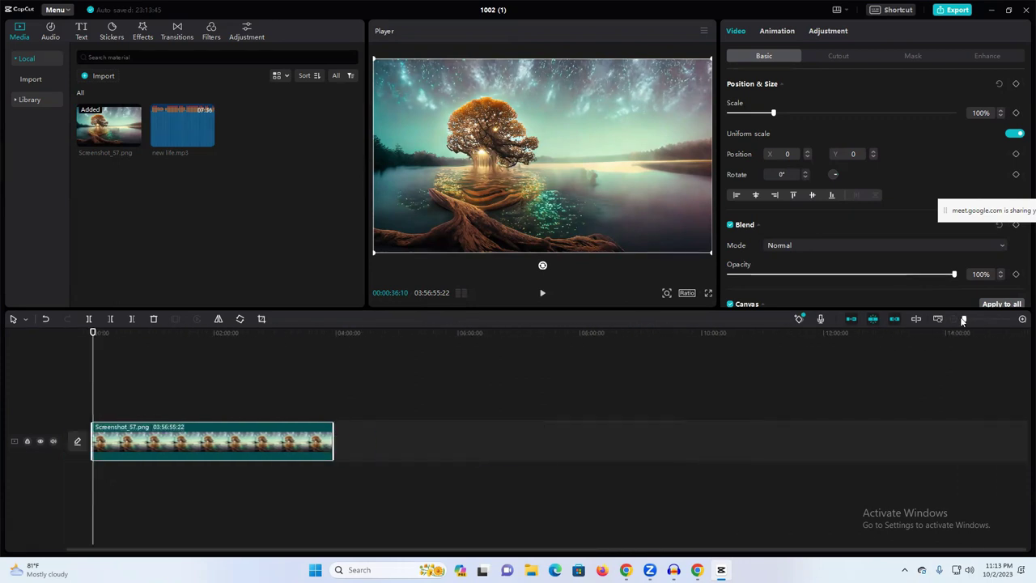
Place four copies of new life.mp3 back to back on one audio track below the tree image, starting at the timeline's beginning.
left_click_drag(197, 123, 175, 462)
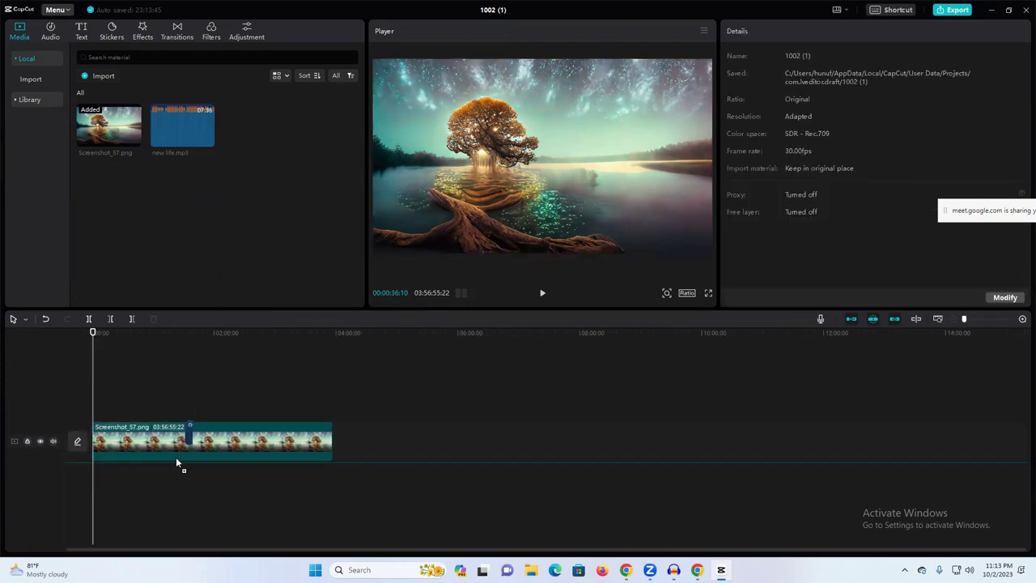
left_click_drag(108, 506, 91, 479)
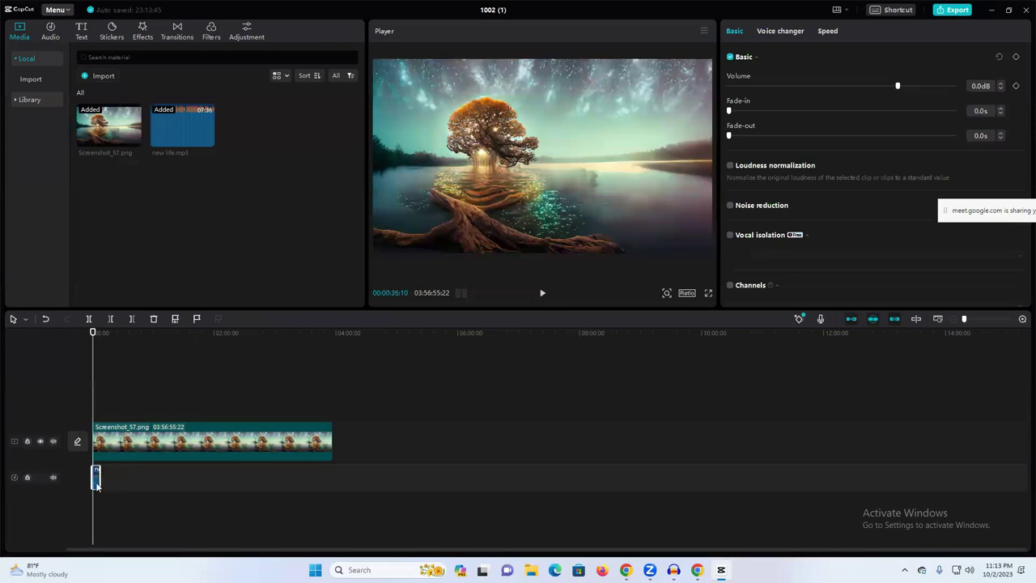
left_click_drag(92, 479, 92, 508)
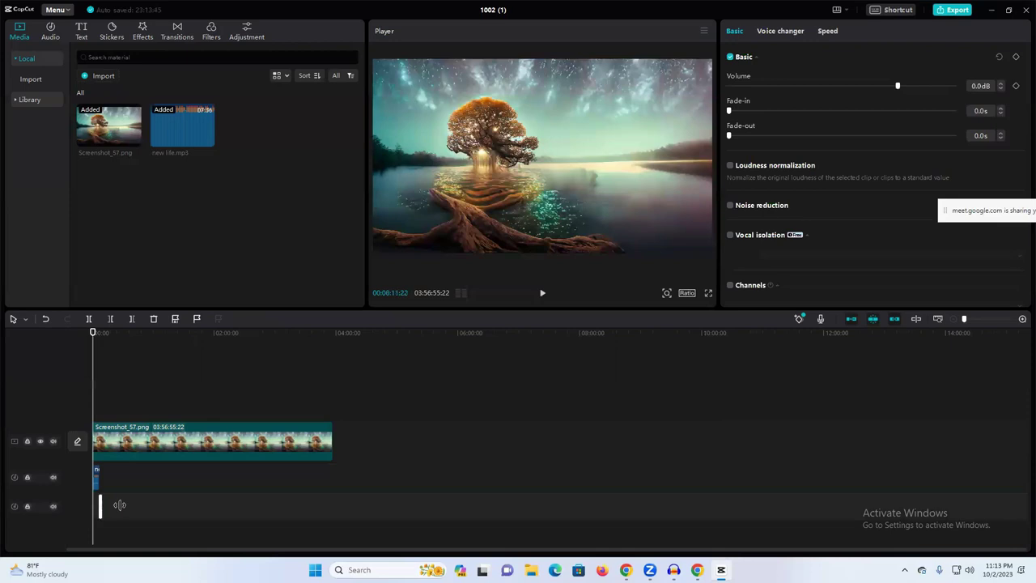
left_click_drag(96, 506, 100, 478)
left_click_drag(180, 139, 110, 483)
left_click_drag(164, 106, 117, 482)
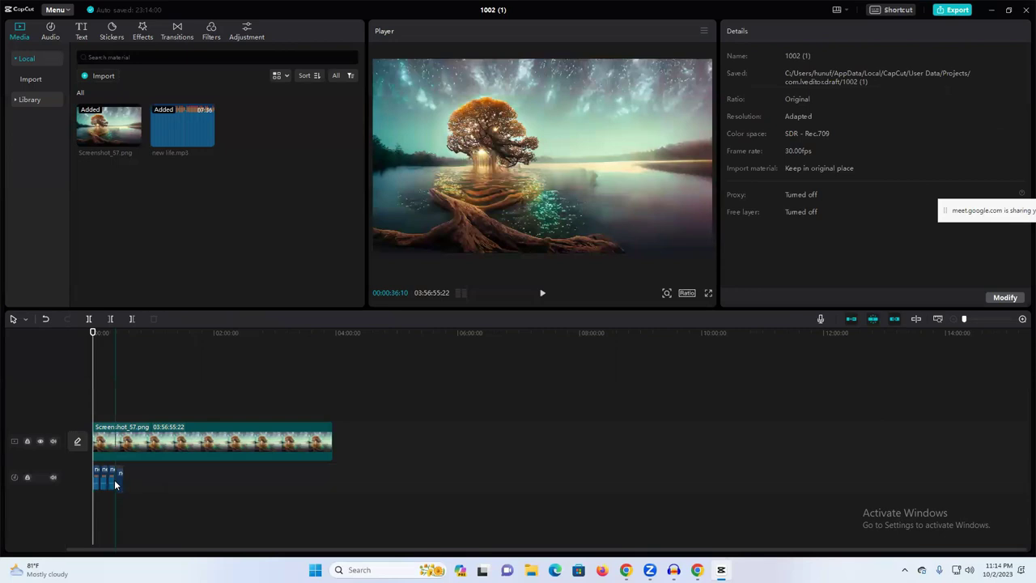
Shorten the Screenshot_57 clip to end with the fourth audio clip, at about 30 min 21 s, and briefly preview it from about 0:36.
left_click(289, 446)
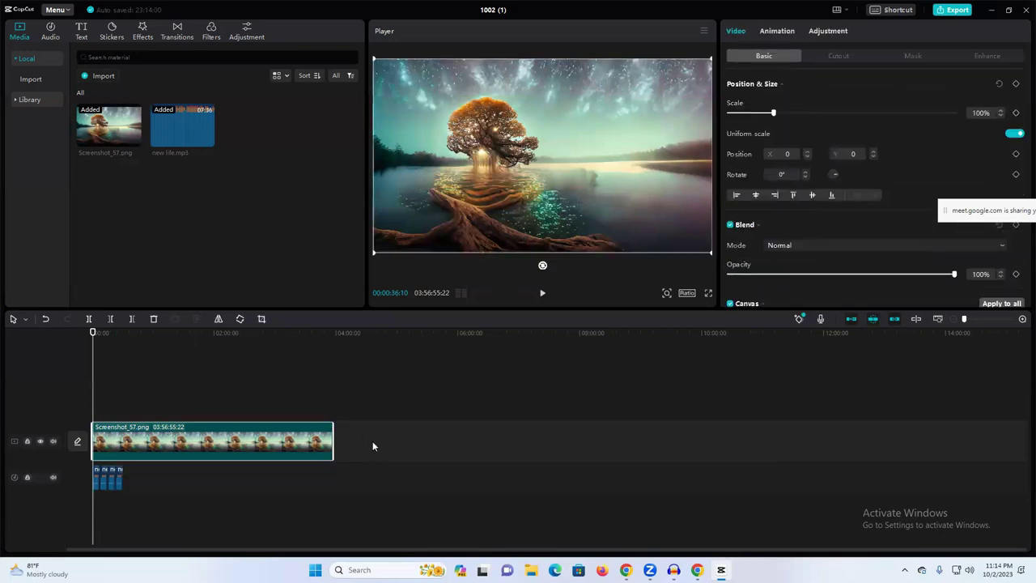
left_click_drag(330, 437, 121, 440)
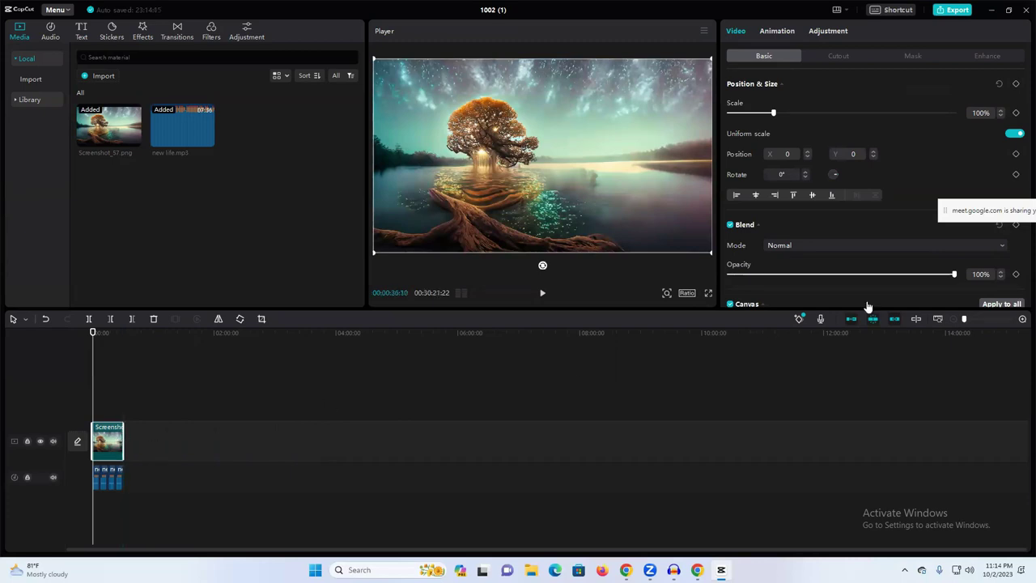
left_click_drag(964, 322, 981, 323)
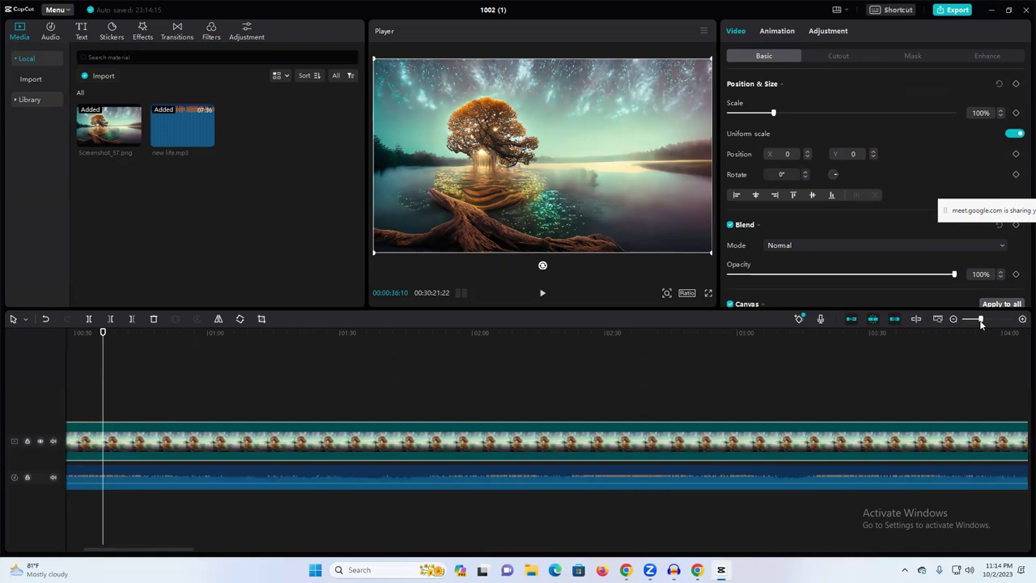
left_click(543, 294)
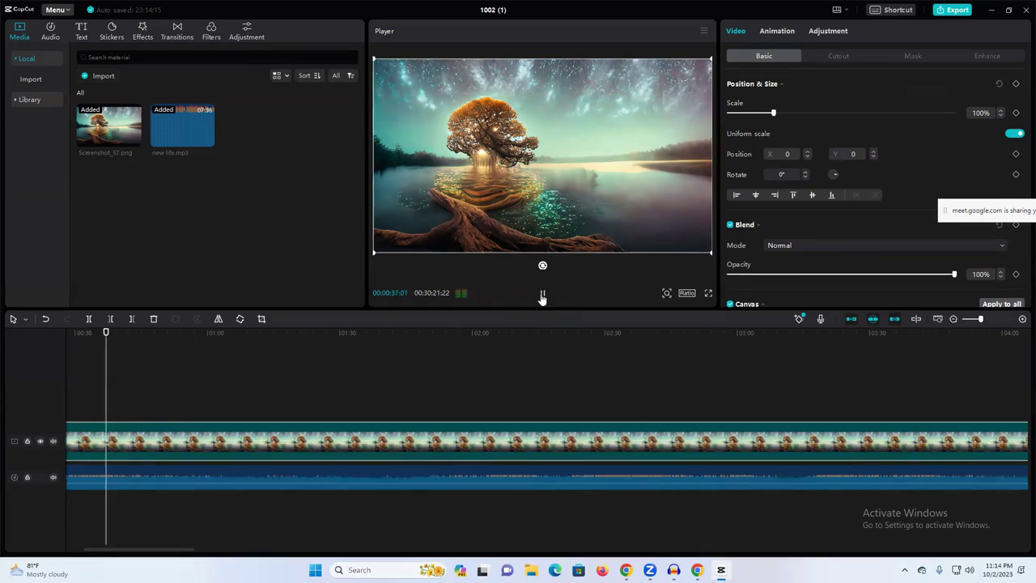
left_click(542, 294)
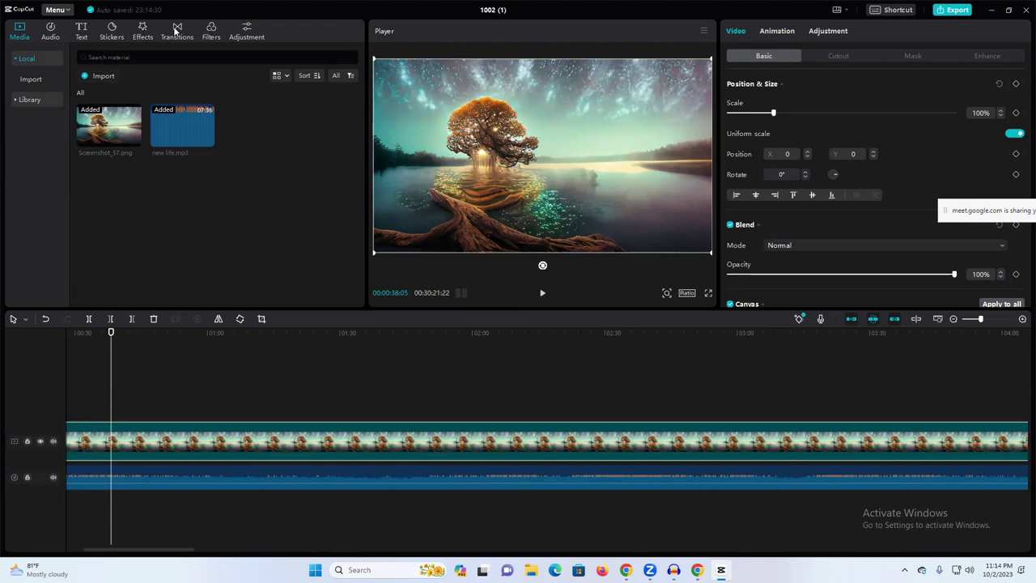
Browse the video effects from Trending through Nightclub, Retro, Spark, Vlog and Love to the Nature group.
left_click(143, 29)
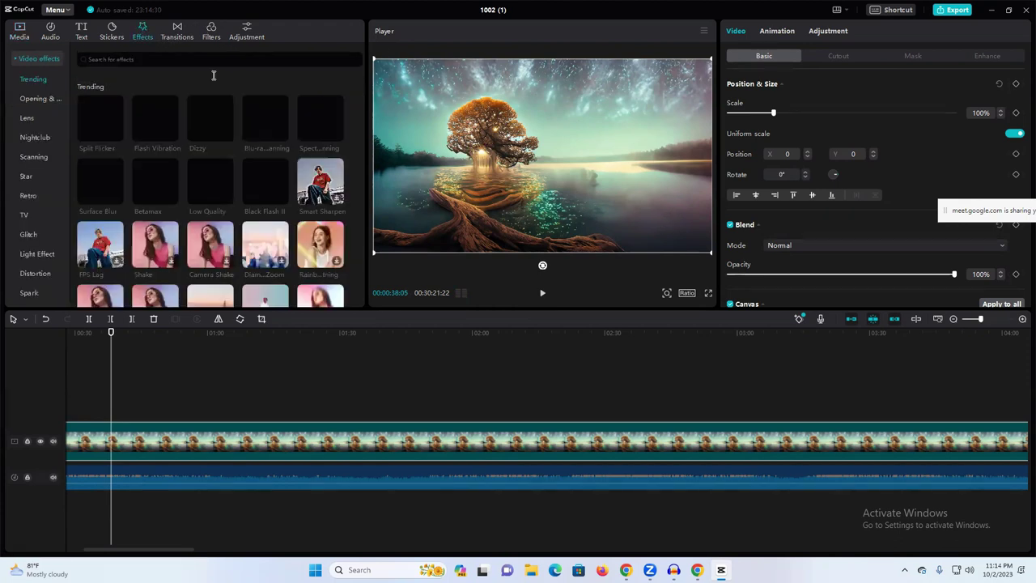
scroll(334, 188, "down", 3)
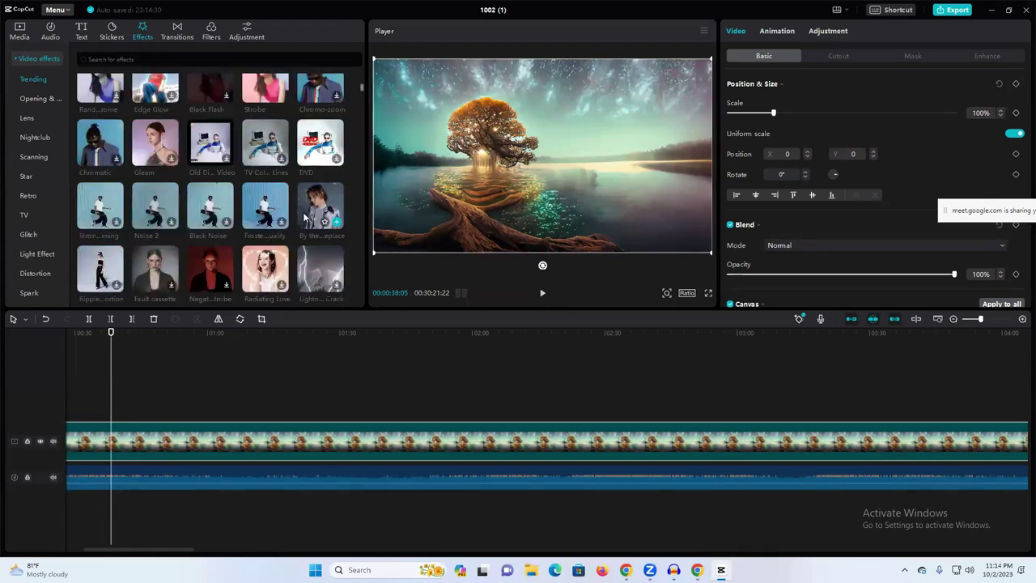
scroll(300, 226, "down", 5)
scroll(298, 231, "down", 2)
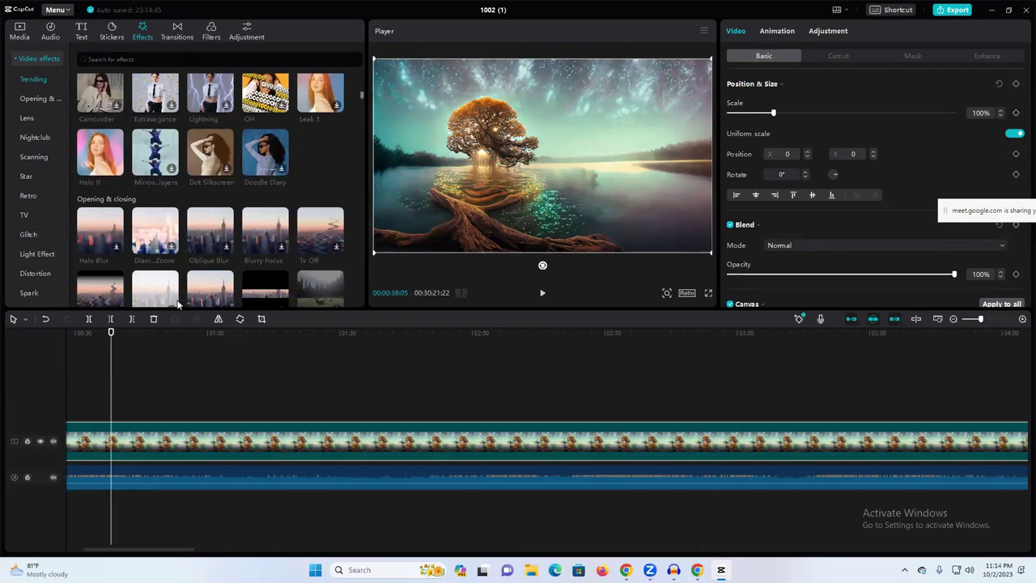
scroll(212, 248, "down", 3)
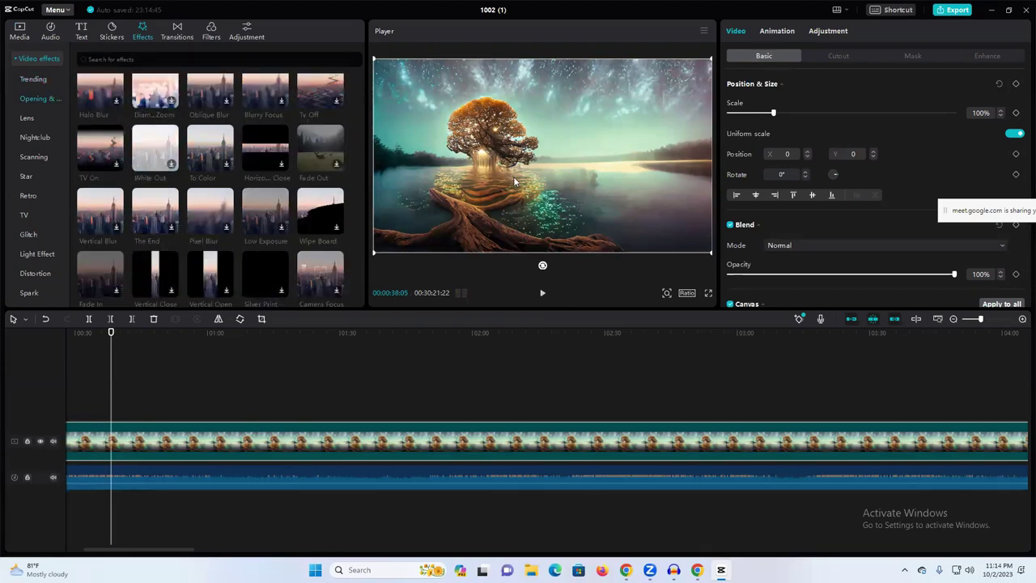
scroll(318, 190, "down", 2)
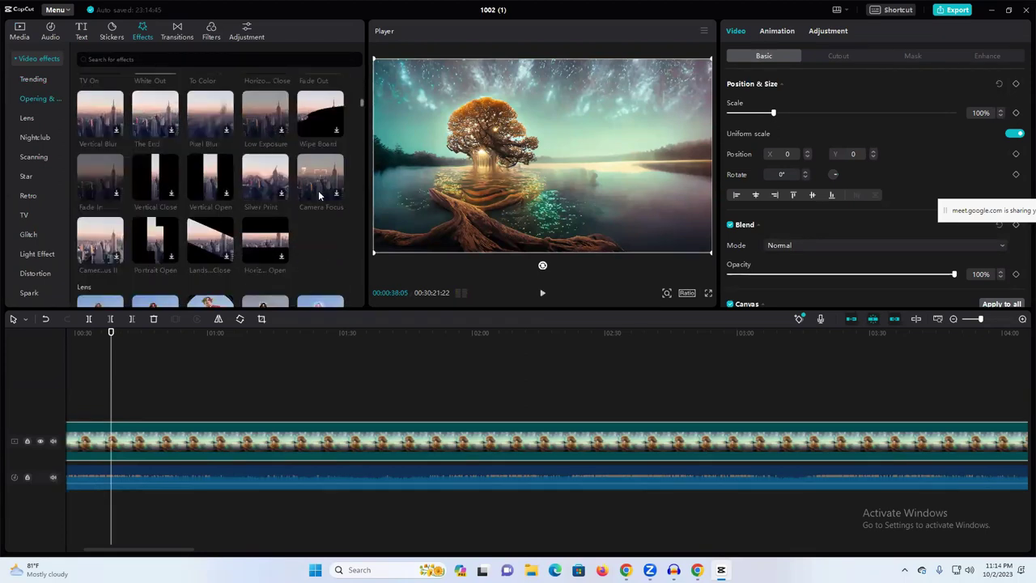
scroll(187, 225, "up", 3)
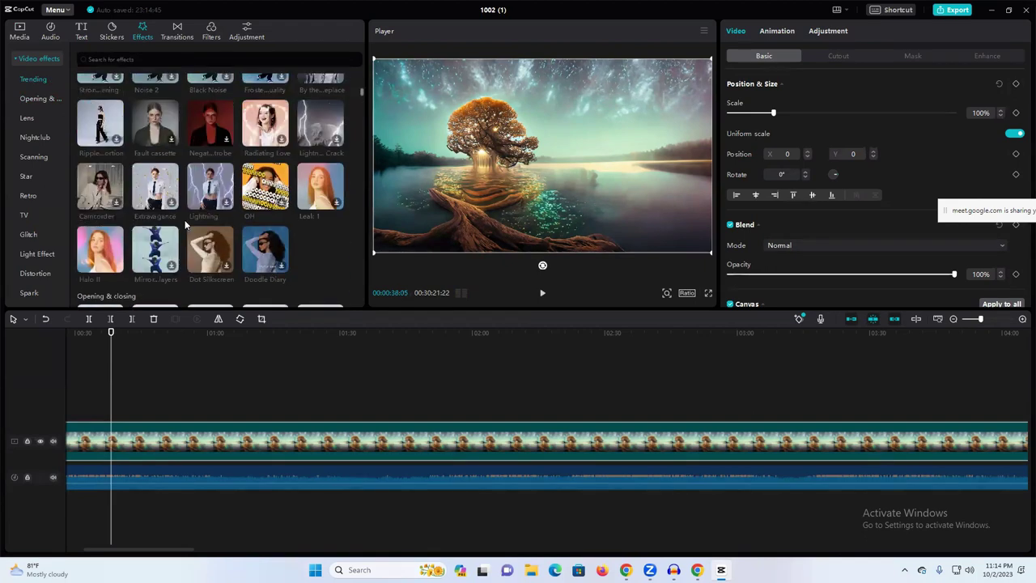
scroll(149, 201, "up", 3)
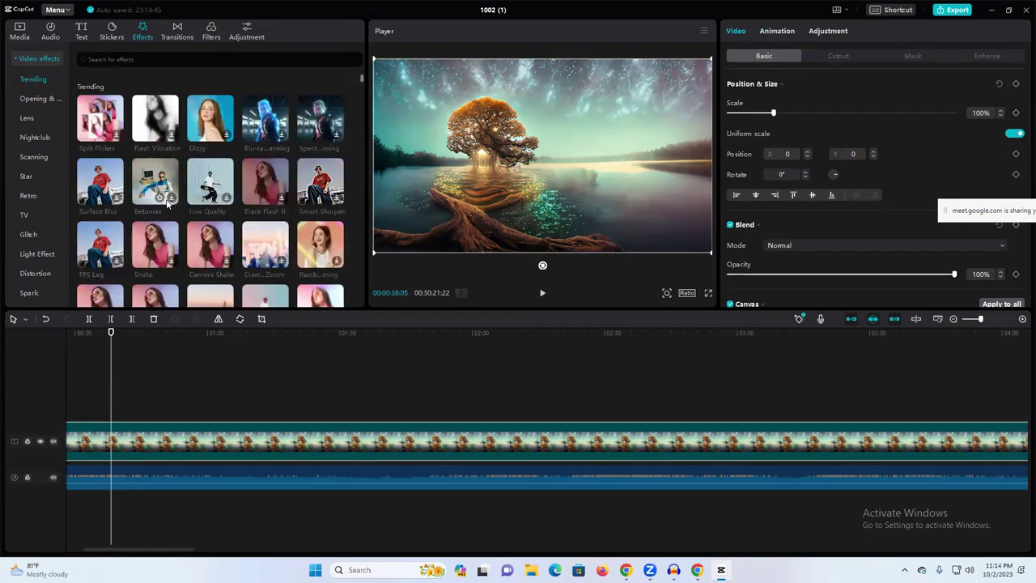
scroll(167, 204, "down", 5)
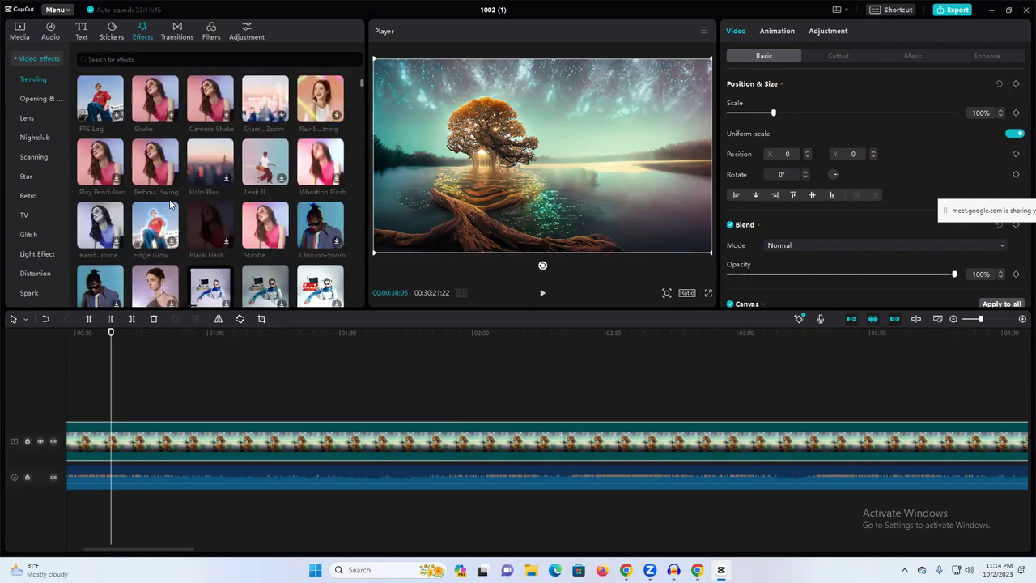
scroll(174, 203, "down", 8)
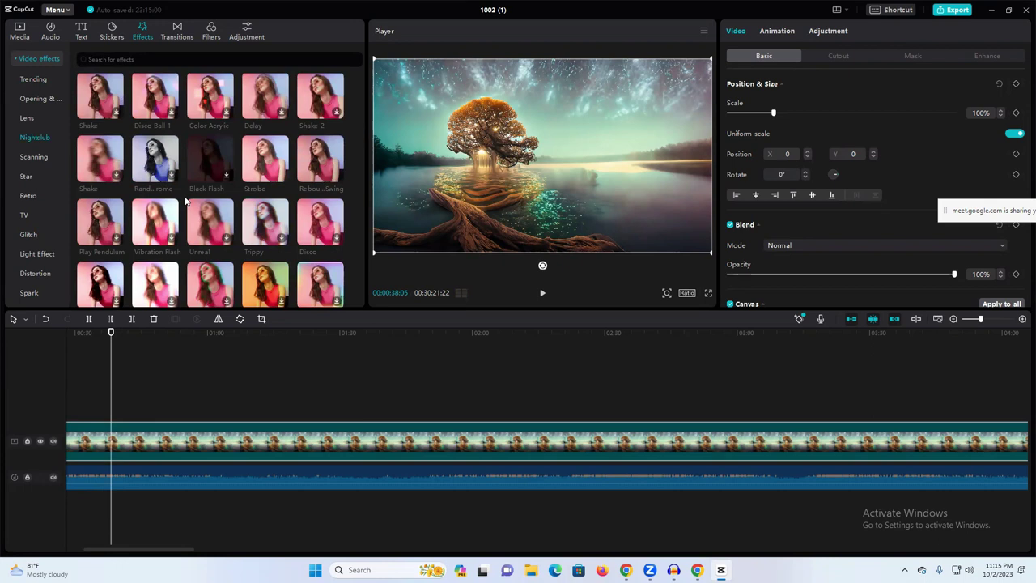
scroll(220, 187, "down", 8)
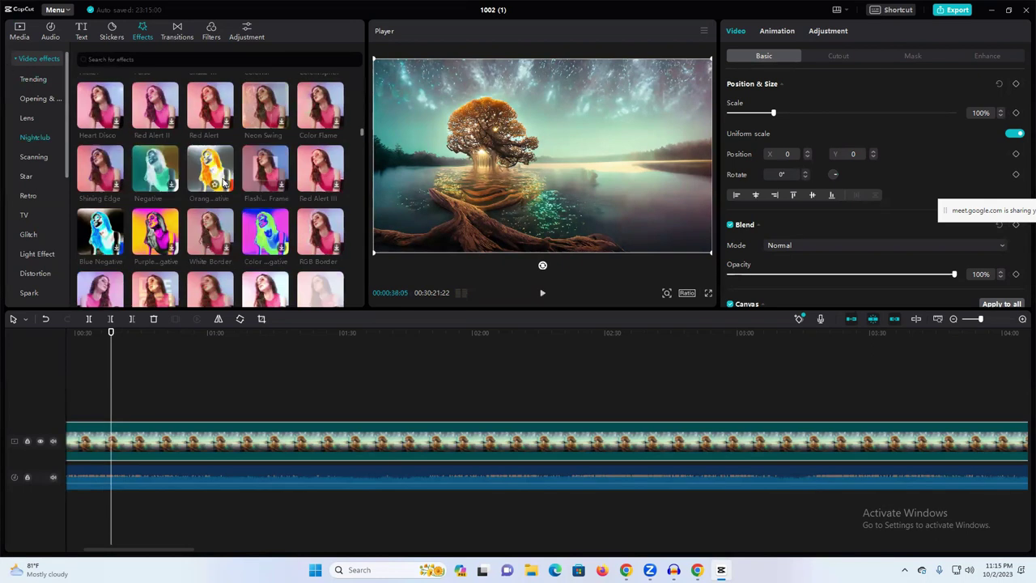
scroll(221, 187, "down", 10)
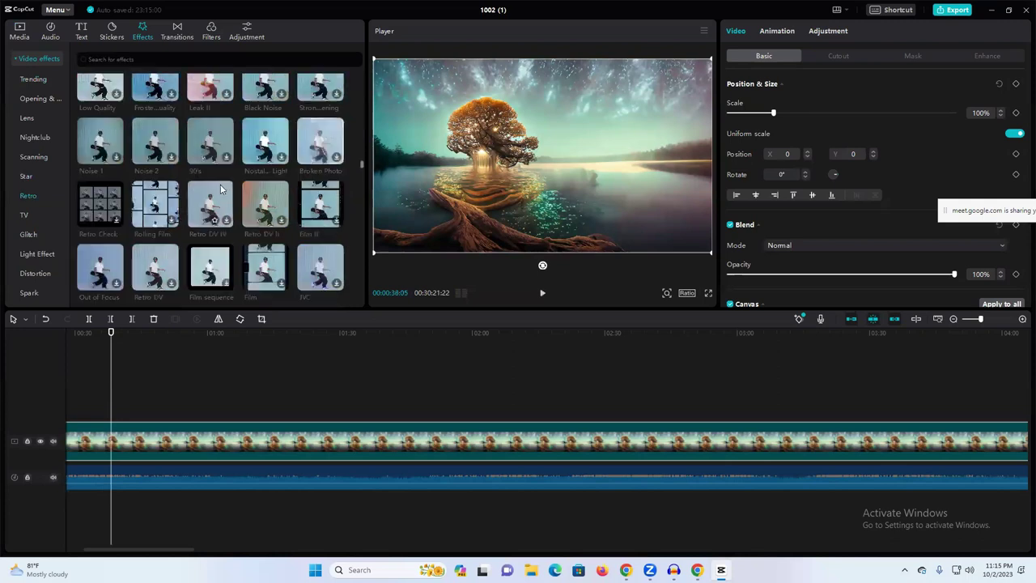
scroll(221, 188, "down", 8)
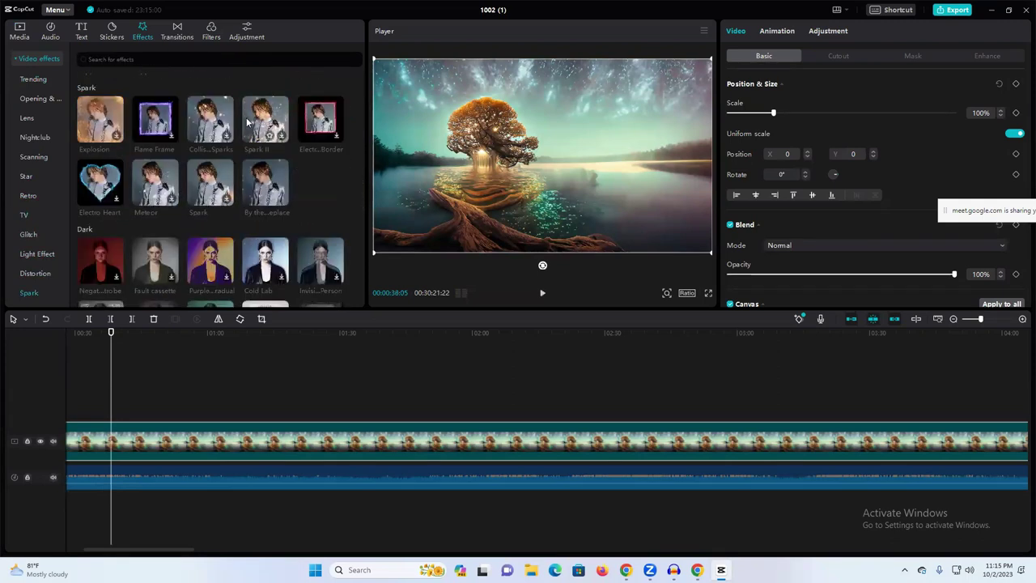
scroll(253, 162, "down", 10)
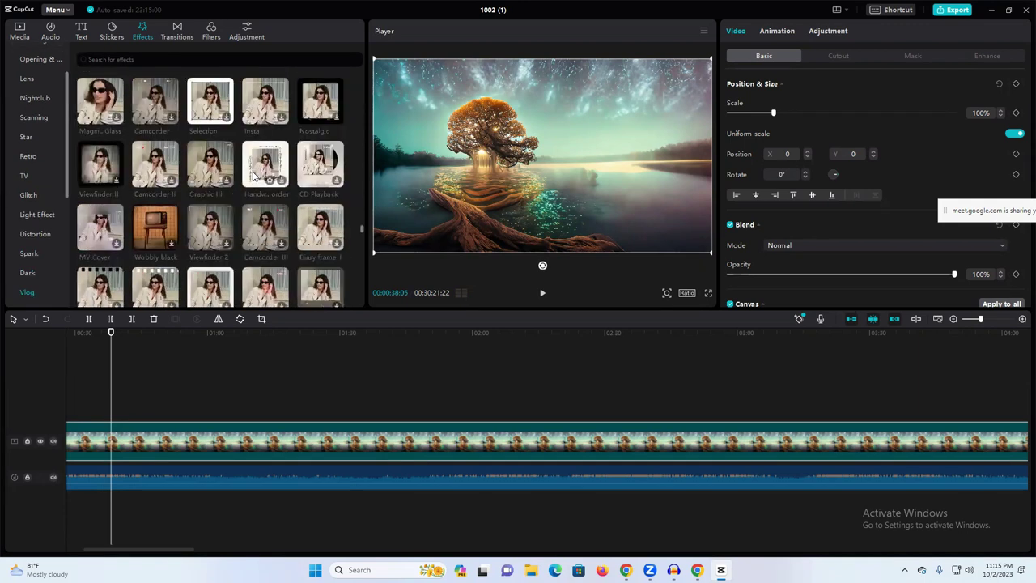
scroll(254, 176, "down", 5)
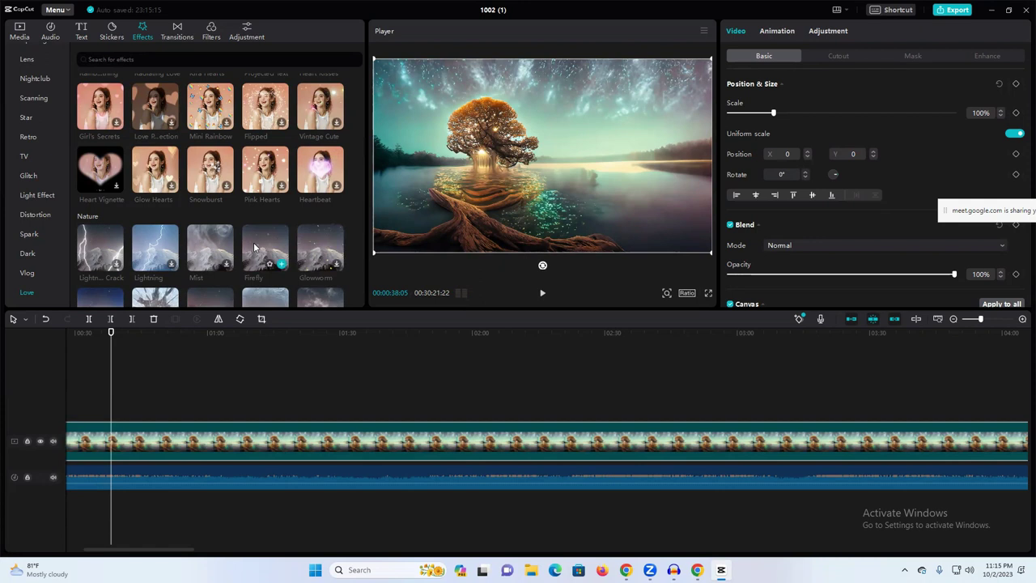
Add the Firefly effect above the tree image from the timeline's start to about 2 min 3 s, and preview it from about 0:38.
left_click_drag(254, 247, 55, 411)
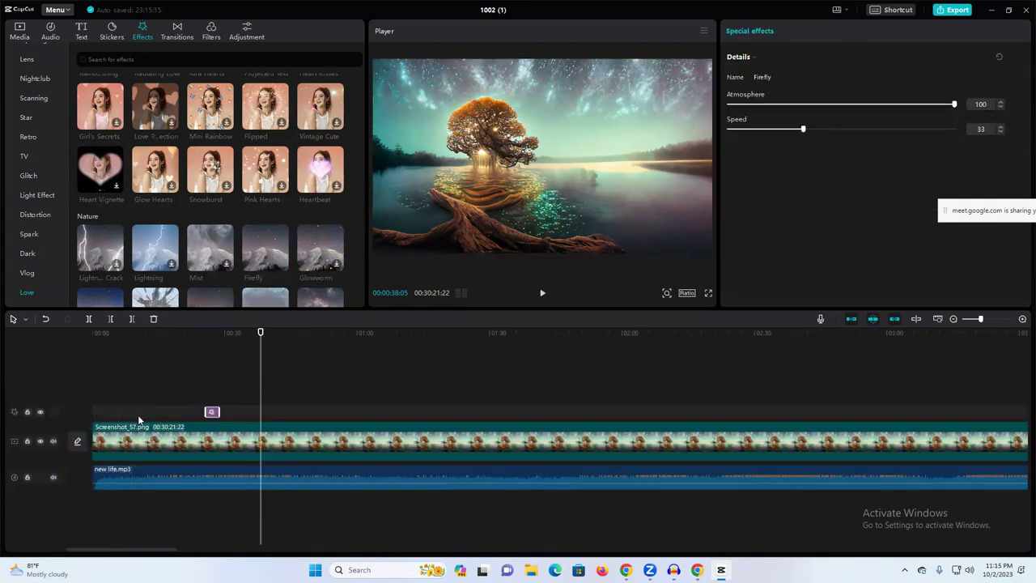
left_click_drag(200, 412, 67, 412)
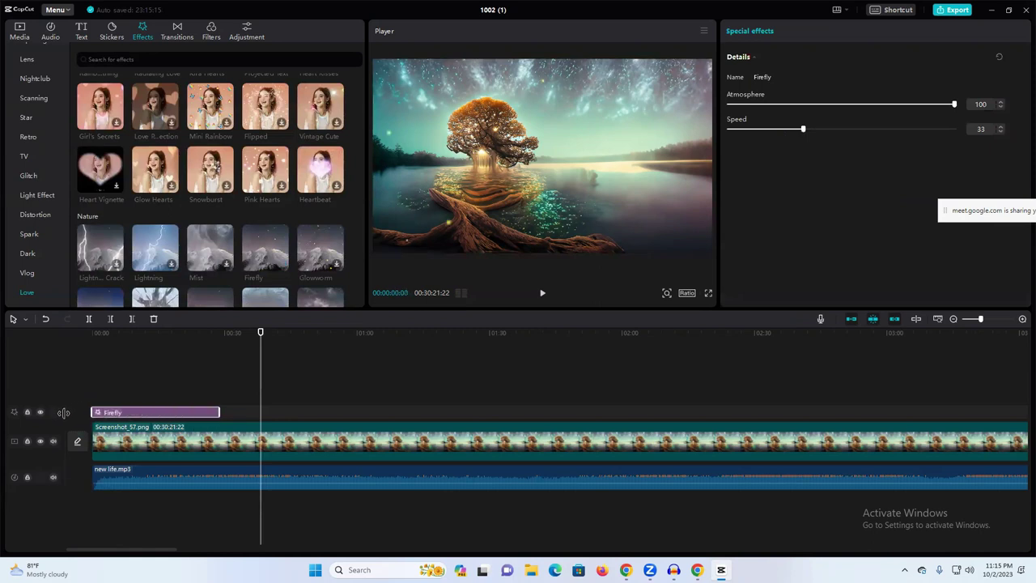
left_click_drag(217, 411, 639, 412)
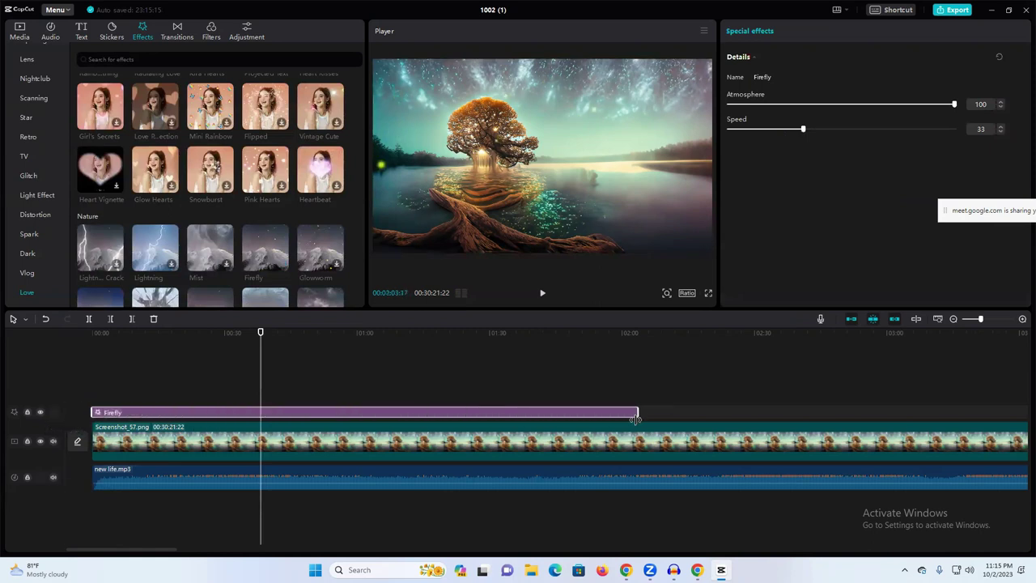
left_click(543, 293)
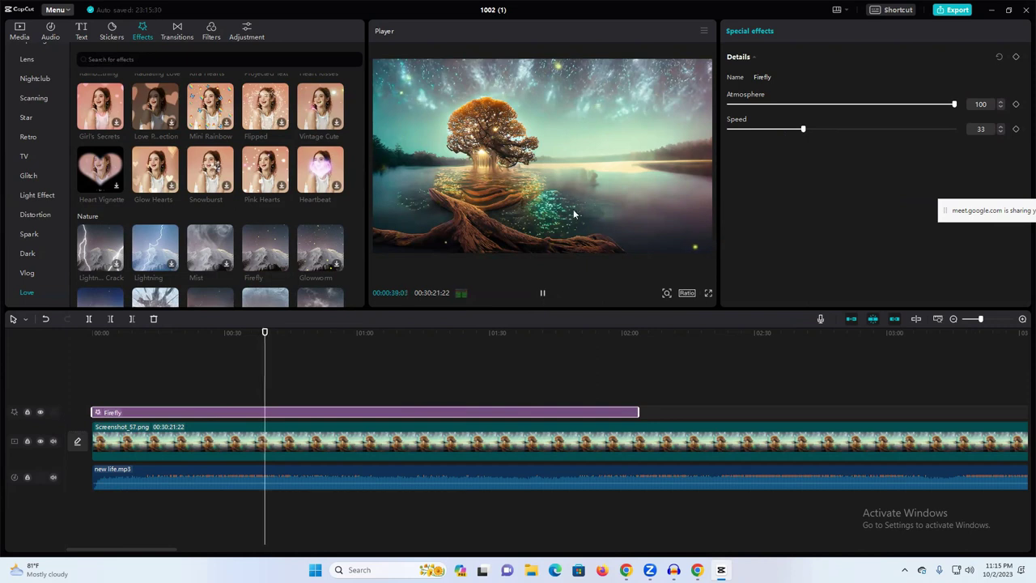
left_click(544, 295)
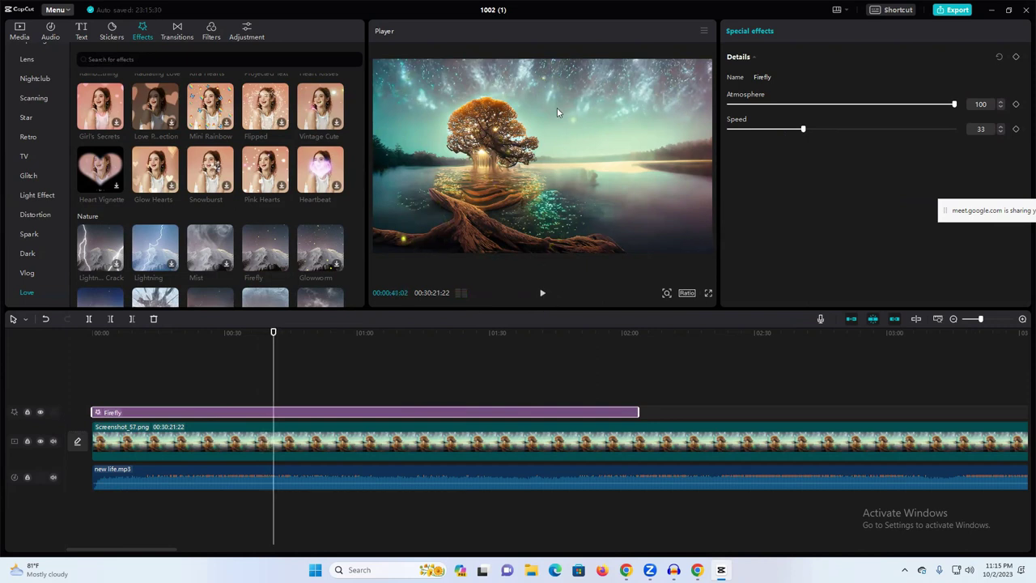
left_click(543, 294)
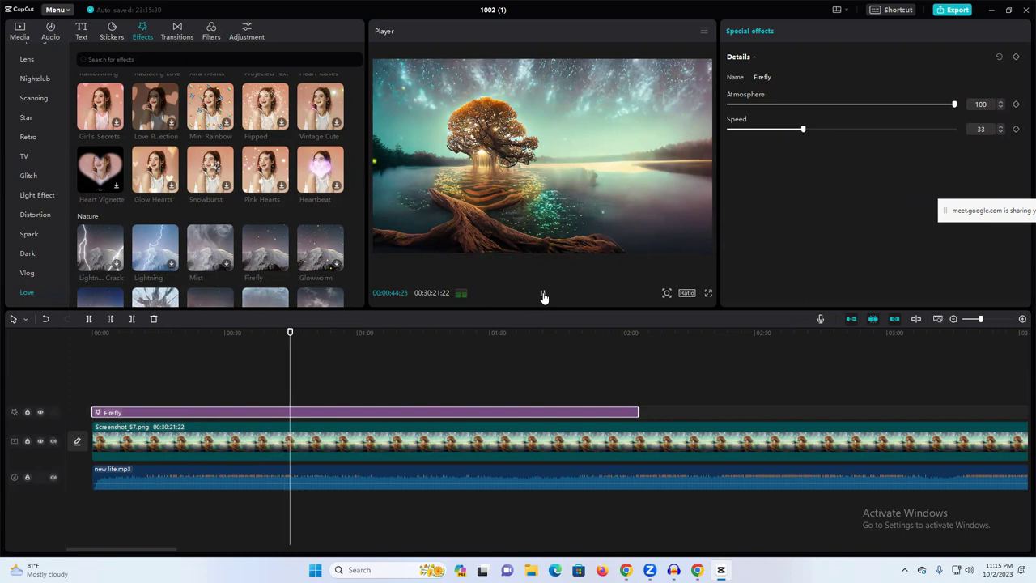
left_click(542, 296)
Stack a second Firefly effect above the first, matching its start and length, and select the tree image.
left_click_drag(251, 246, 638, 398)
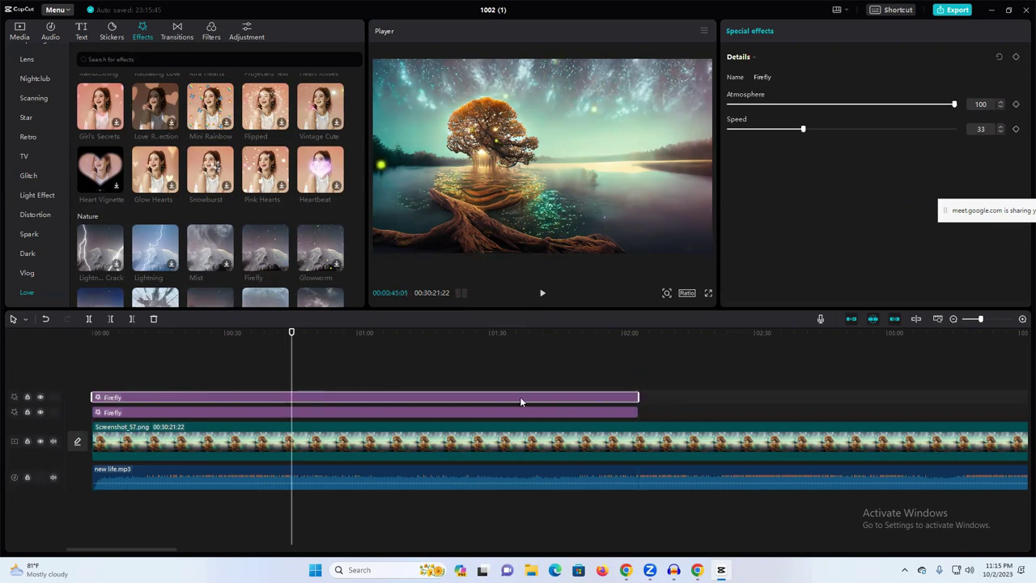
left_click(502, 141)
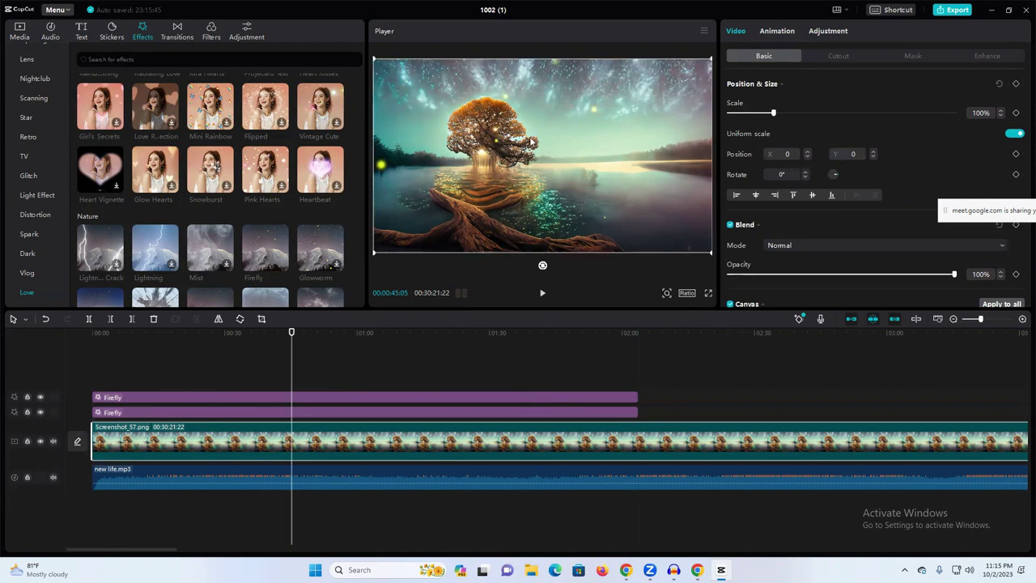
Shift the tree image to about X 1541, Y -70 in the preview and undo the move.
left_click_drag(530, 142, 666, 148)
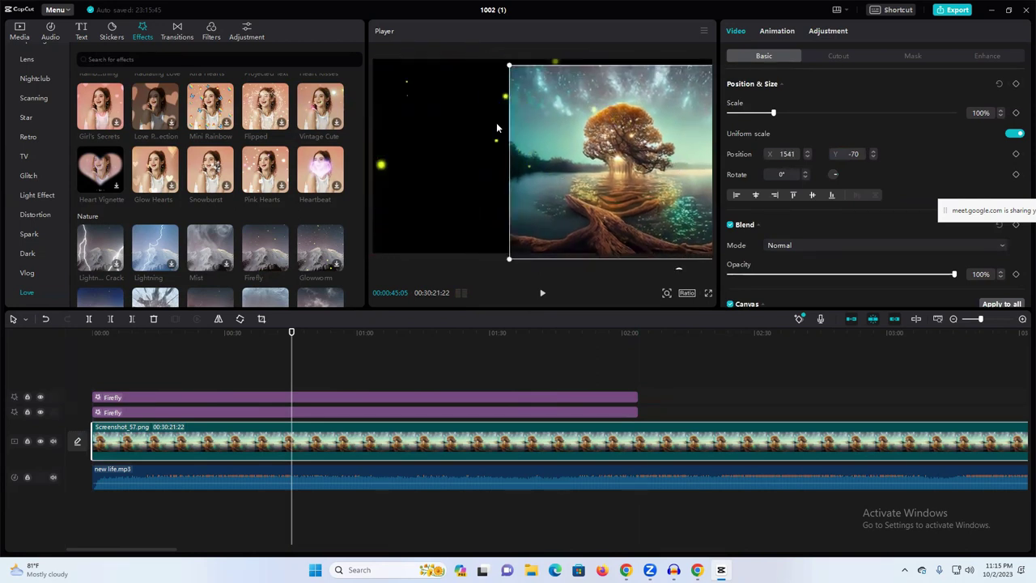
left_click(450, 104)
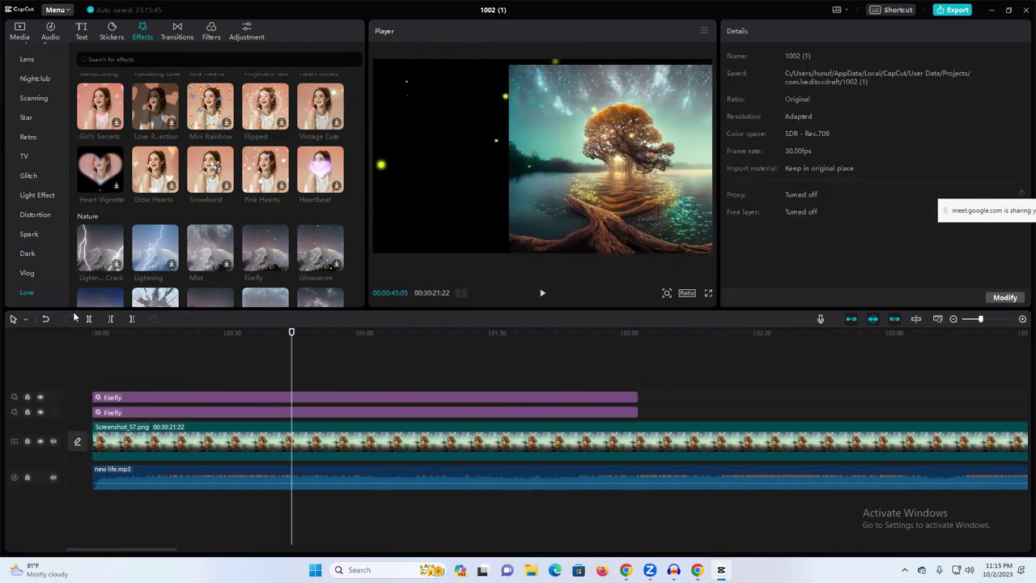
left_click(46, 318)
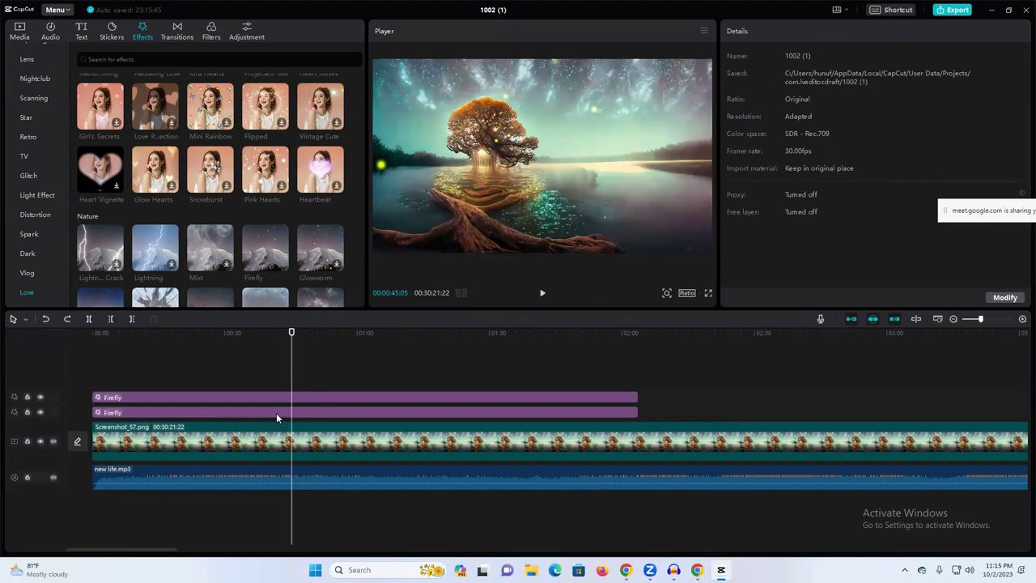
Select the tree image and reduce its scale to 99%.
left_click(276, 412)
left_click(577, 197)
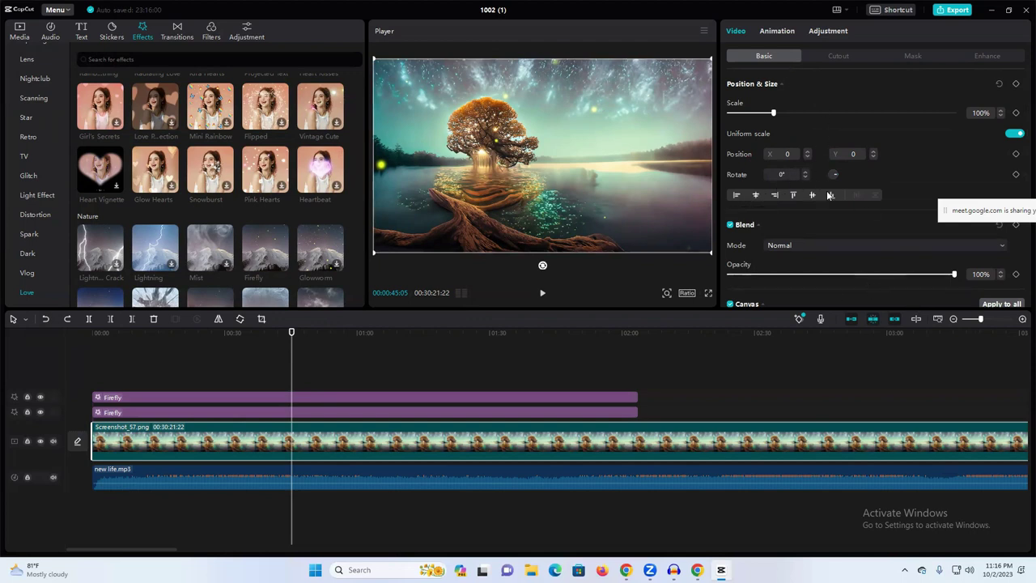
left_click(772, 112)
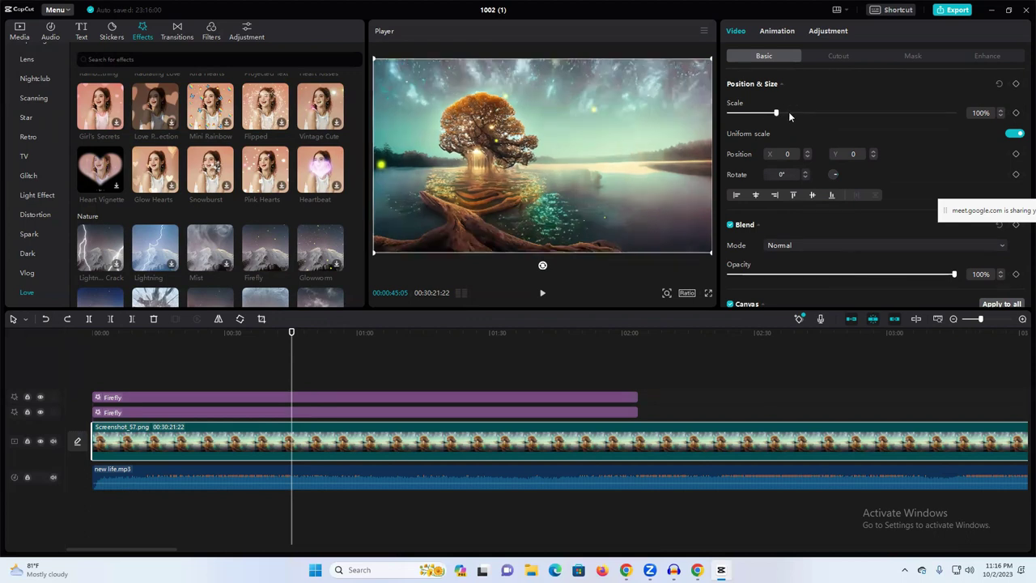
Add the Starry nature effect above both Firefly layers, matching their start and length, and preview it from about 0:45.
scroll(318, 145, "down", 2)
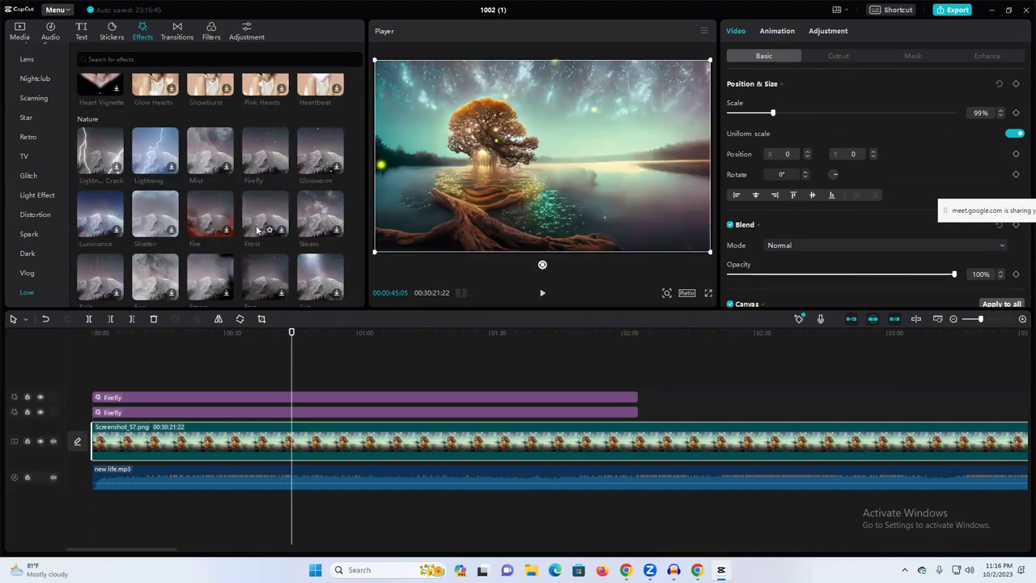
scroll(142, 252, "down", 1)
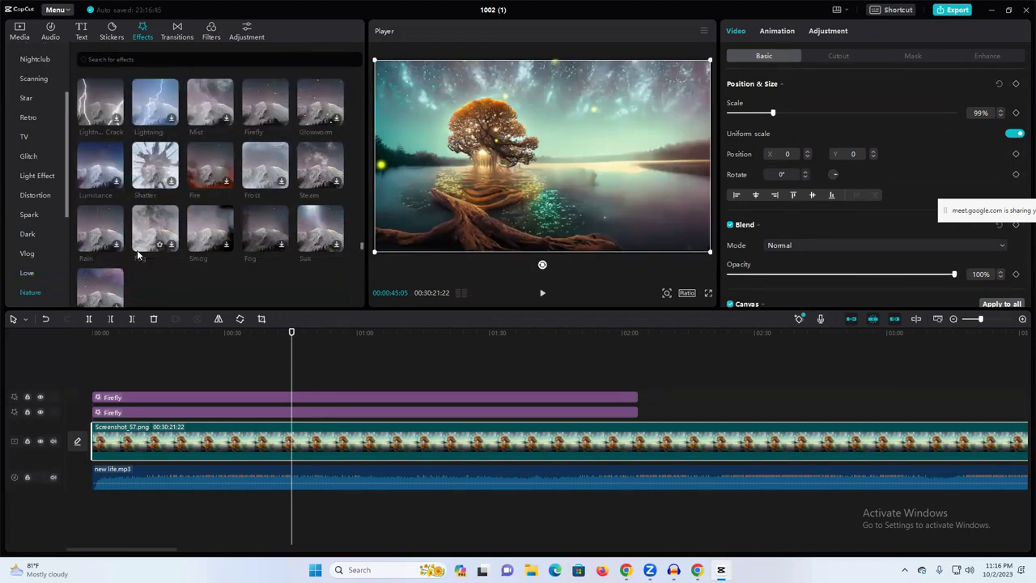
left_click_drag(101, 278, 638, 383)
left_click(543, 296)
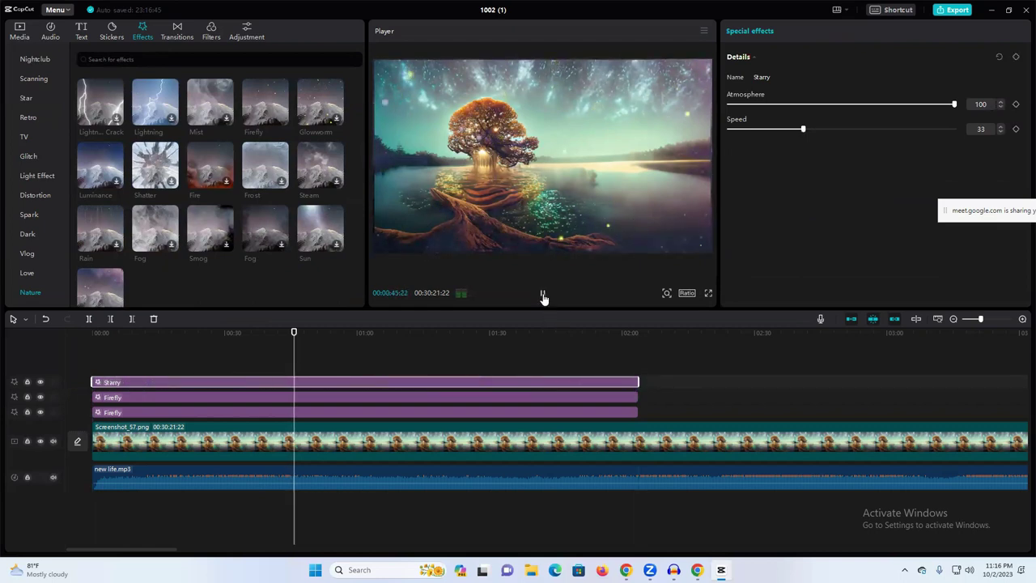
left_click(543, 296)
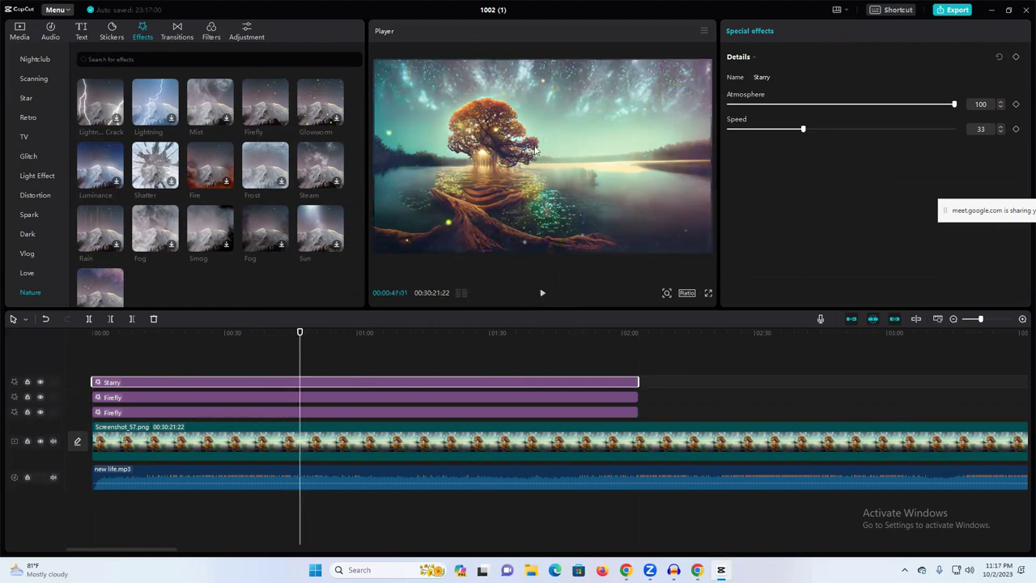
Extend both Firefly effects to the end of the Screenshot_57 clip, at about 30 min 21 s.
left_click_drag(980, 319, 969, 319)
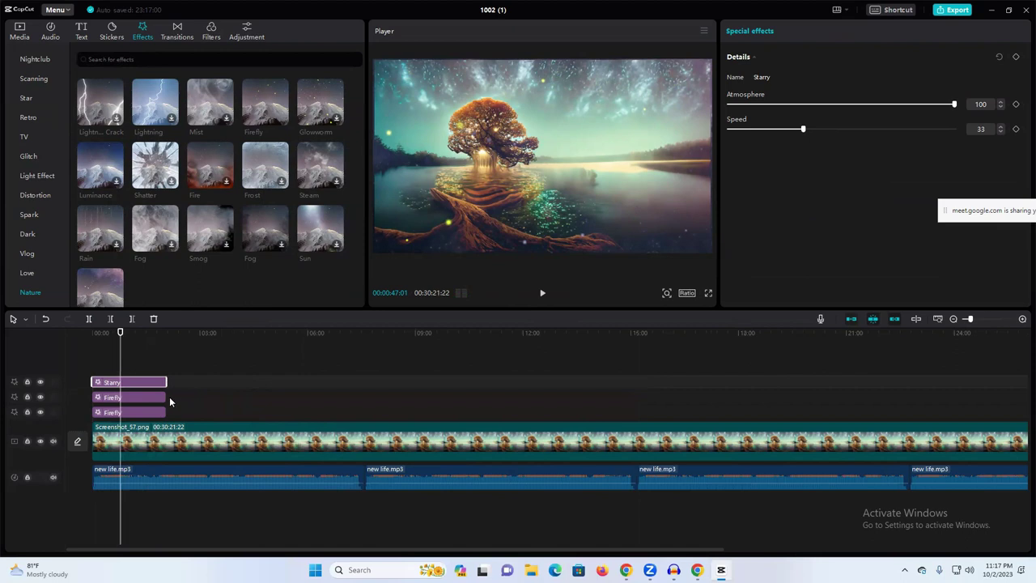
left_click(162, 398)
left_click_drag(167, 397, 442, 405)
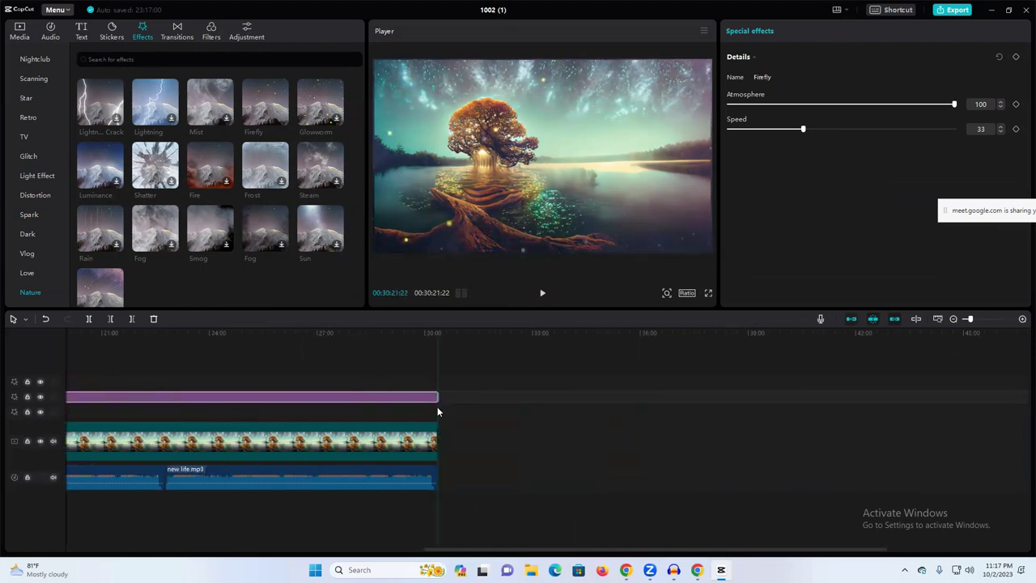
scroll(320, 390, "left", 5)
left_click_drag(486, 550, 99, 455)
left_click(154, 413)
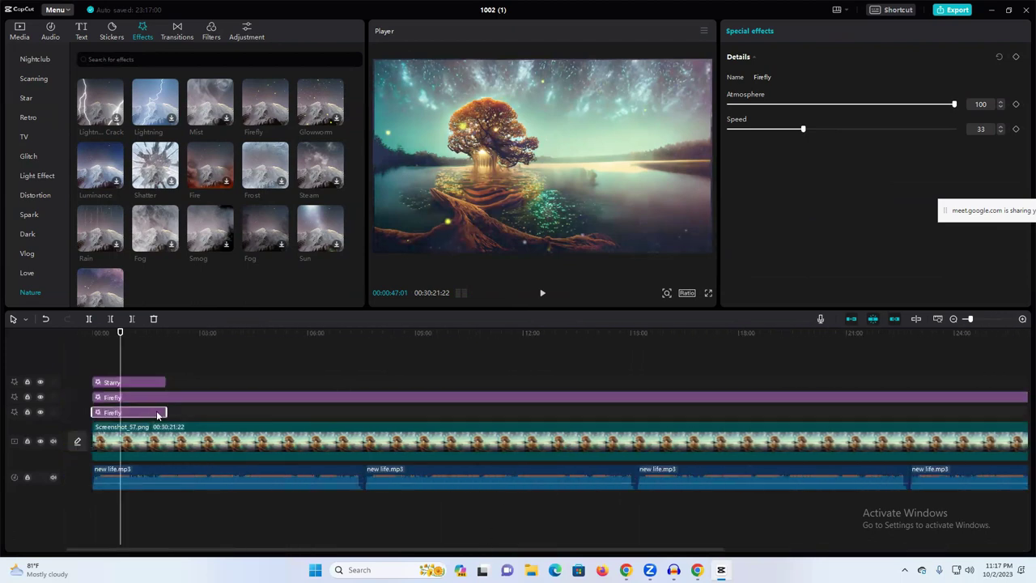
left_click_drag(170, 419, 433, 430)
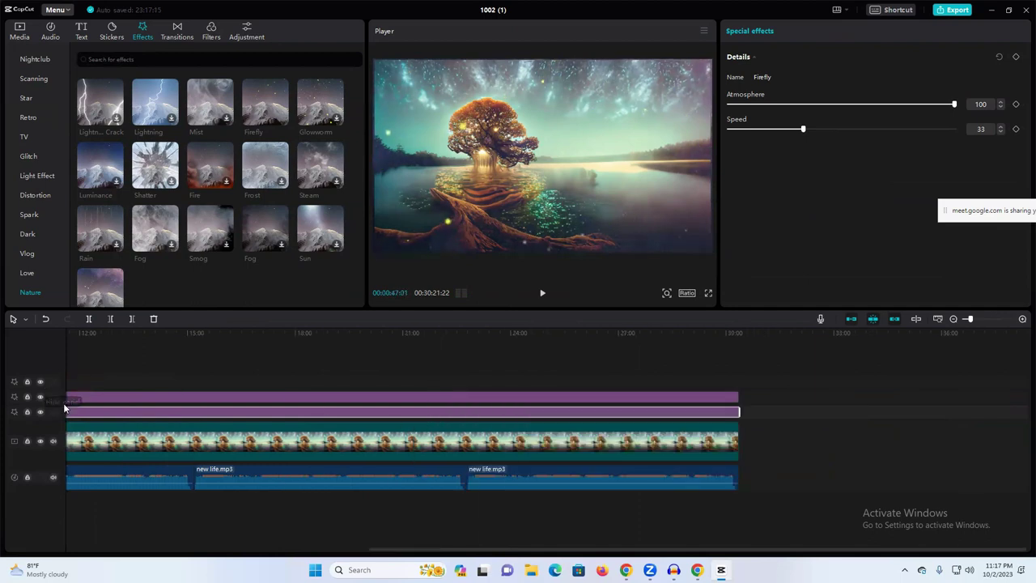
Extend the Starry effect to the end of the tree image, preview it from about 0:47, and delete it.
scroll(49, 445, "left", 5)
left_click_drag(164, 381, 499, 386)
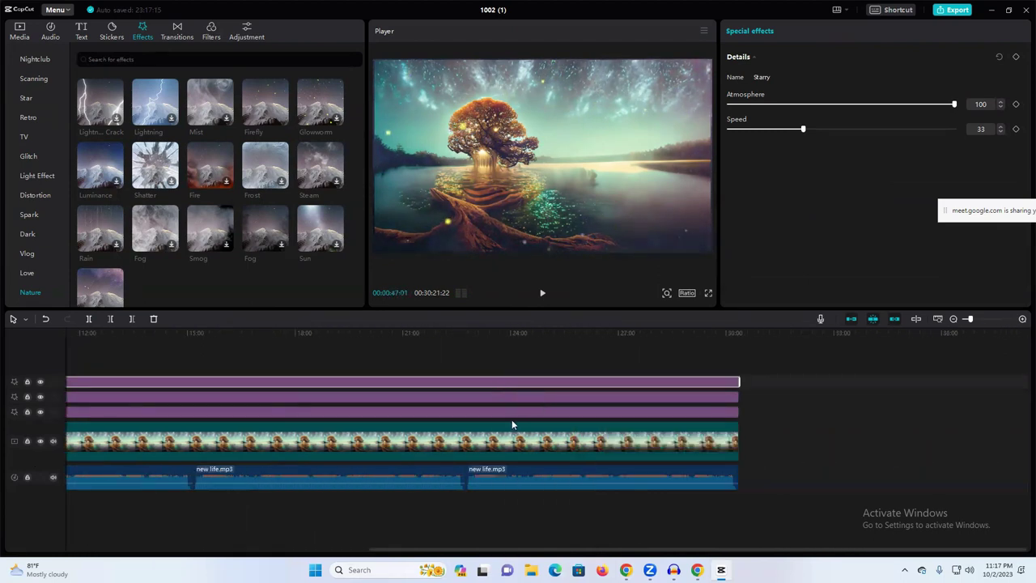
left_click(544, 293)
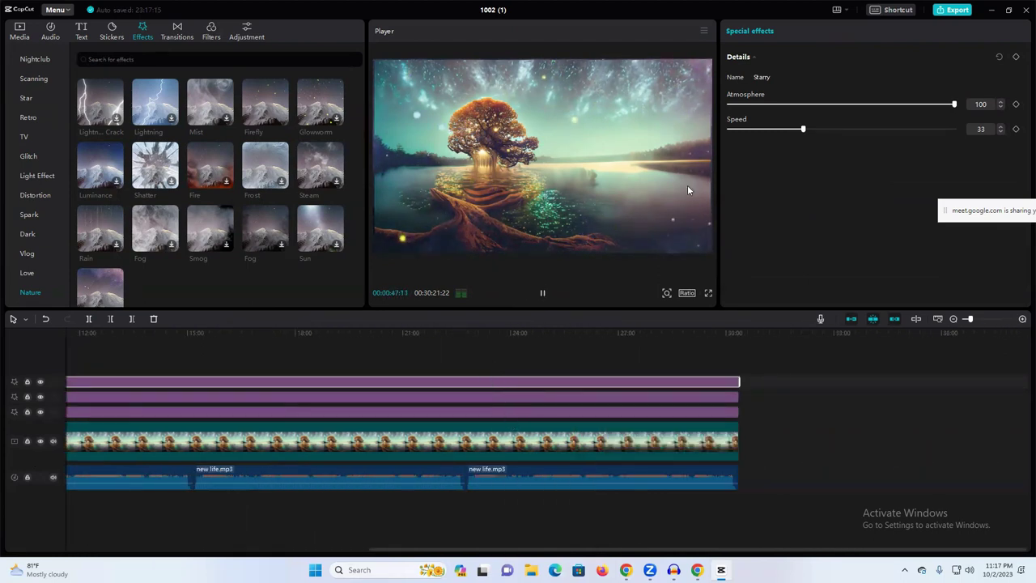
left_click(543, 293)
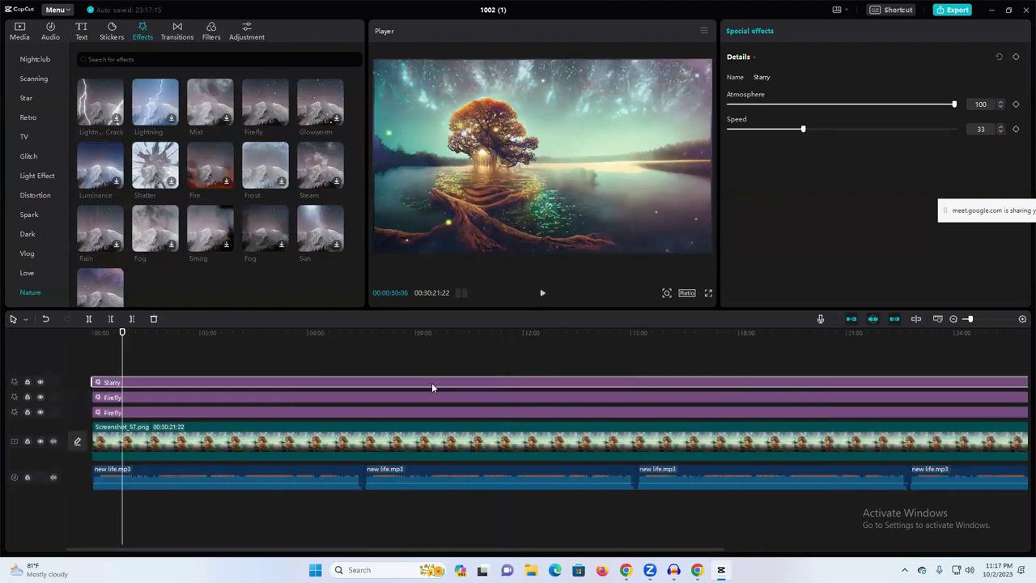
key("Delete")
Try the Split Screen effect above the Firefly layers, preview it from about 0:50, and delete it.
scroll(146, 229, "down", 5)
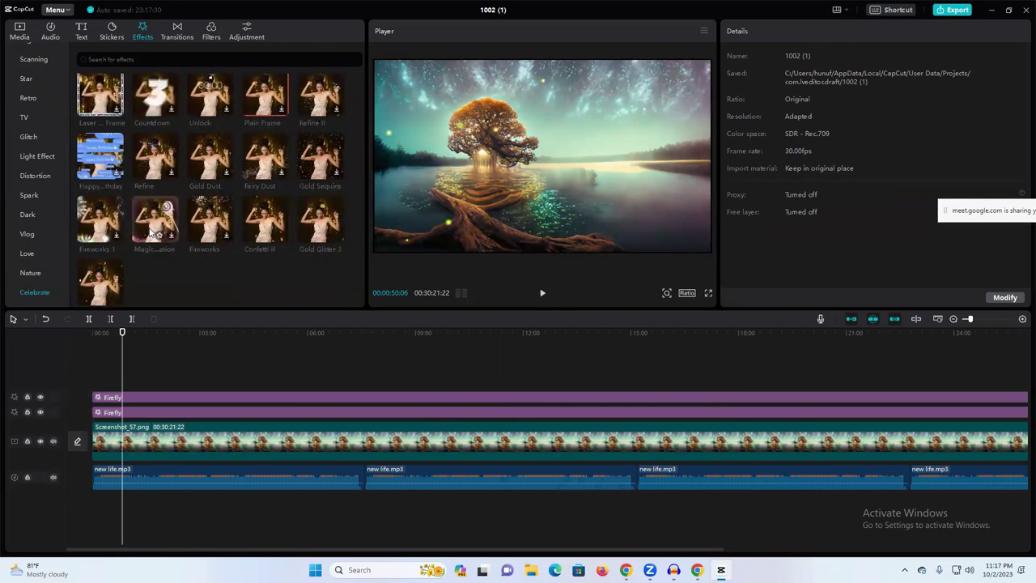
scroll(114, 268, "down", 1)
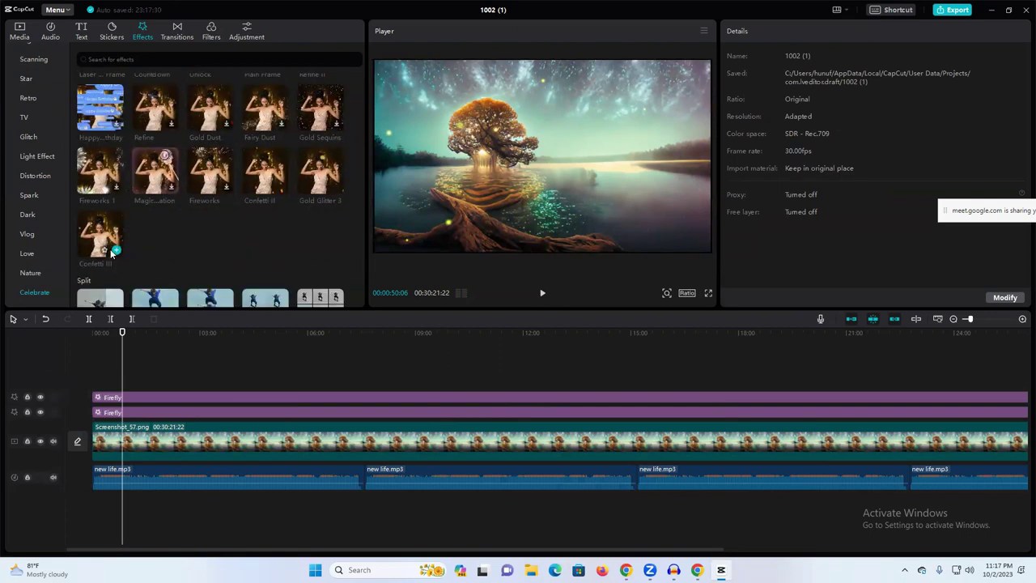
left_click_drag(101, 238, 1018, 389)
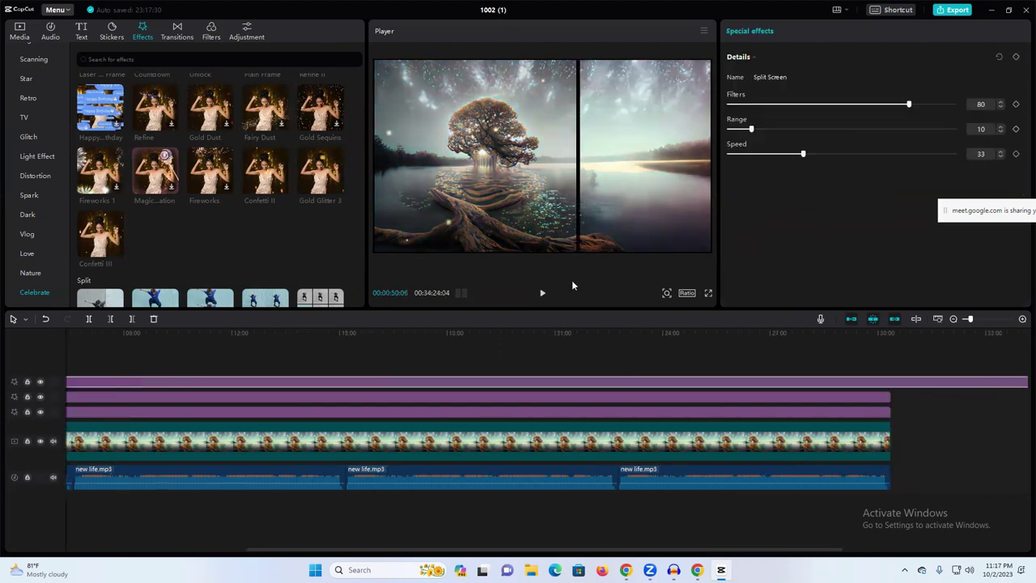
left_click(542, 295)
left_click(543, 295)
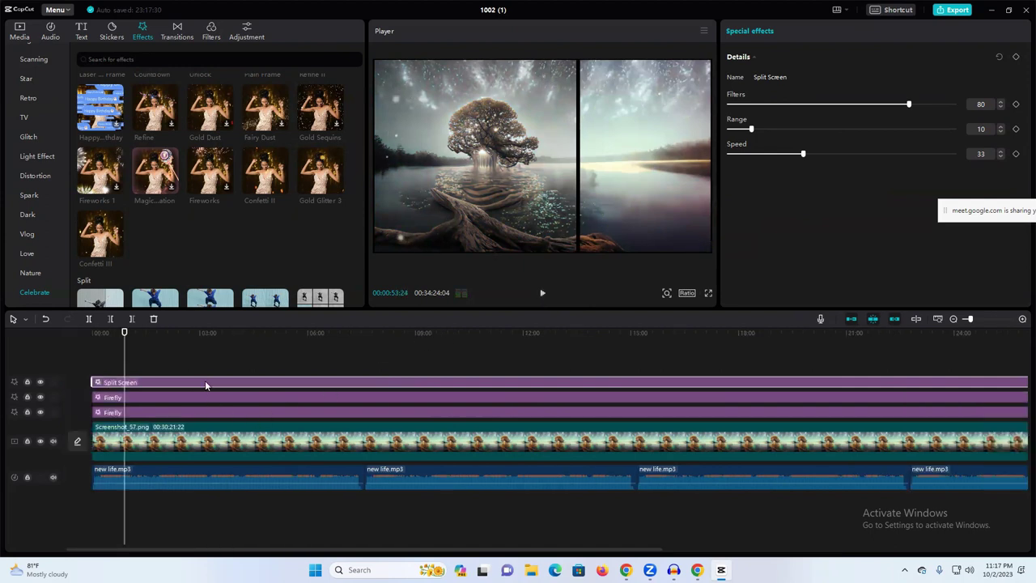
key("Delete")
Add the Butterflies effect above the Firefly layers from the timeline's start to about 8 min, and preview it from about 0:53.
scroll(170, 235, "down", 2)
scroll(171, 235, "down", 10)
scroll(175, 234, "down", 5)
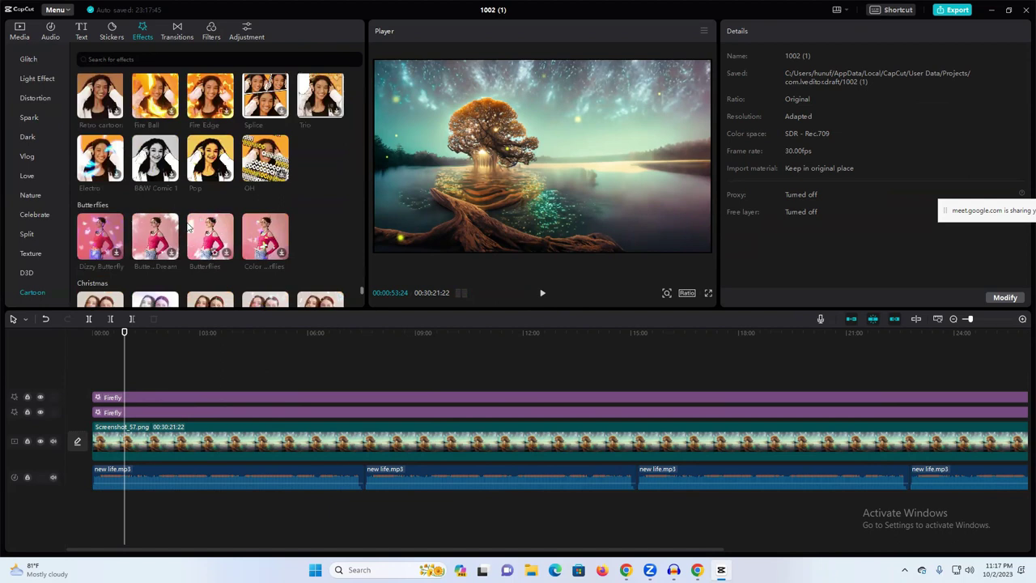
mouse_move(207, 236)
left_mouse_down()
mouse_move(172, 338)
mouse_move(95, 384)
left_mouse_up()
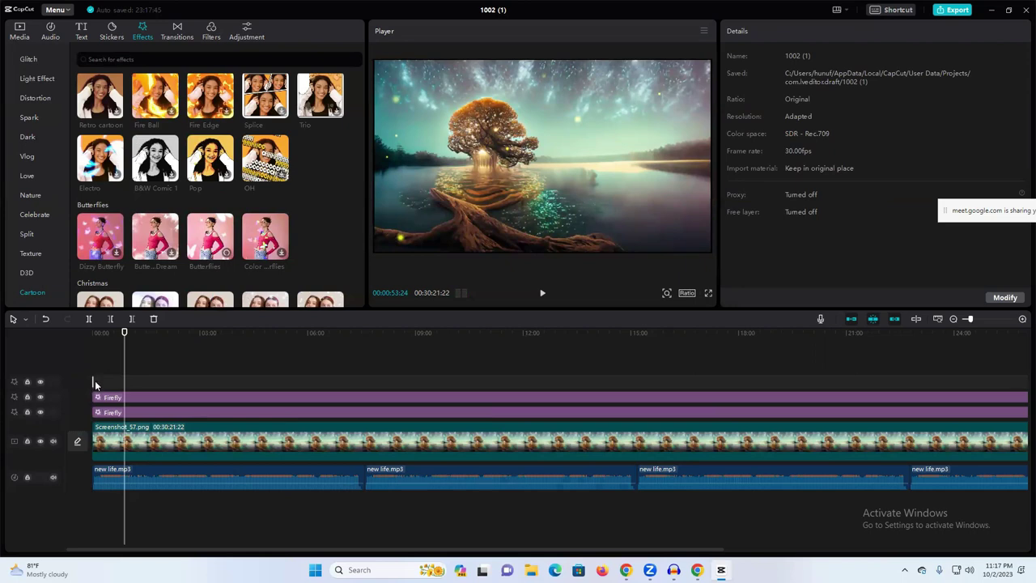
left_click_drag(93, 384, 393, 382)
left_click_drag(319, 387, 231, 382)
left_click(544, 294)
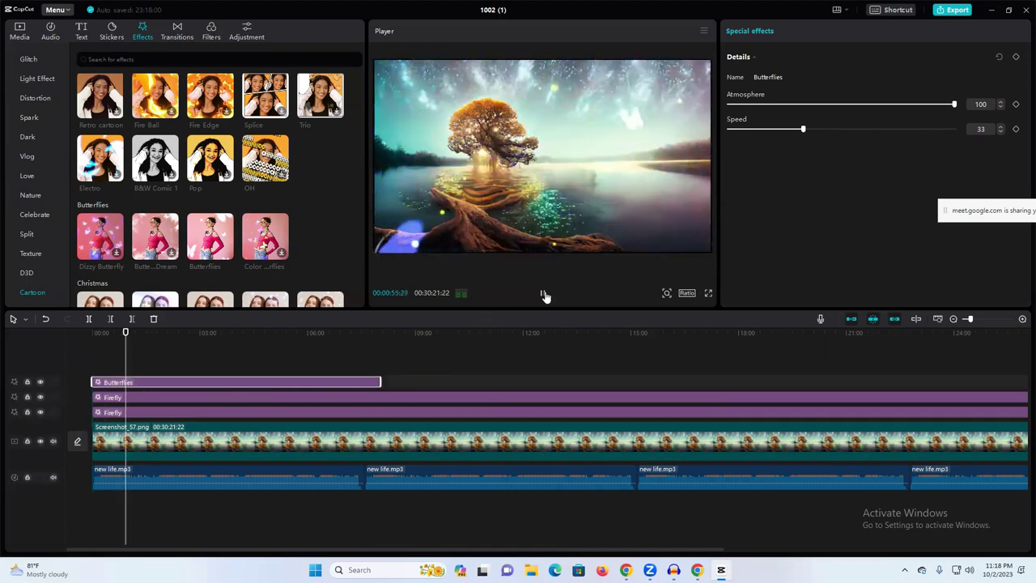
Try the Butterflies effect at speed 52 and atmosphere 100, delete it, and replay the video from about 0:58.
left_click_drag(802, 130, 845, 130)
left_click_drag(926, 104, 791, 104)
left_click_drag(873, 107, 933, 113)
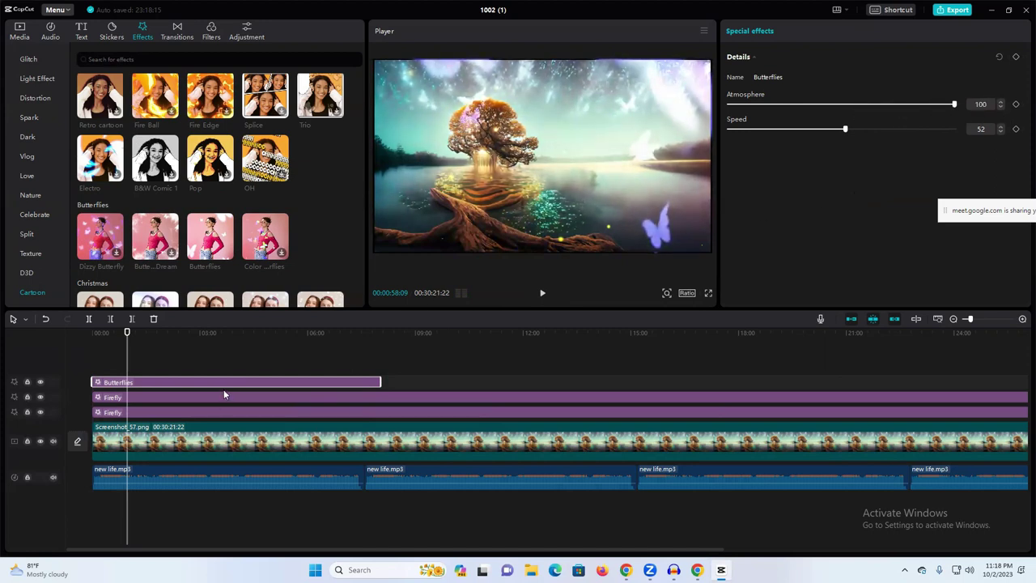
key("Delete")
left_click(542, 294)
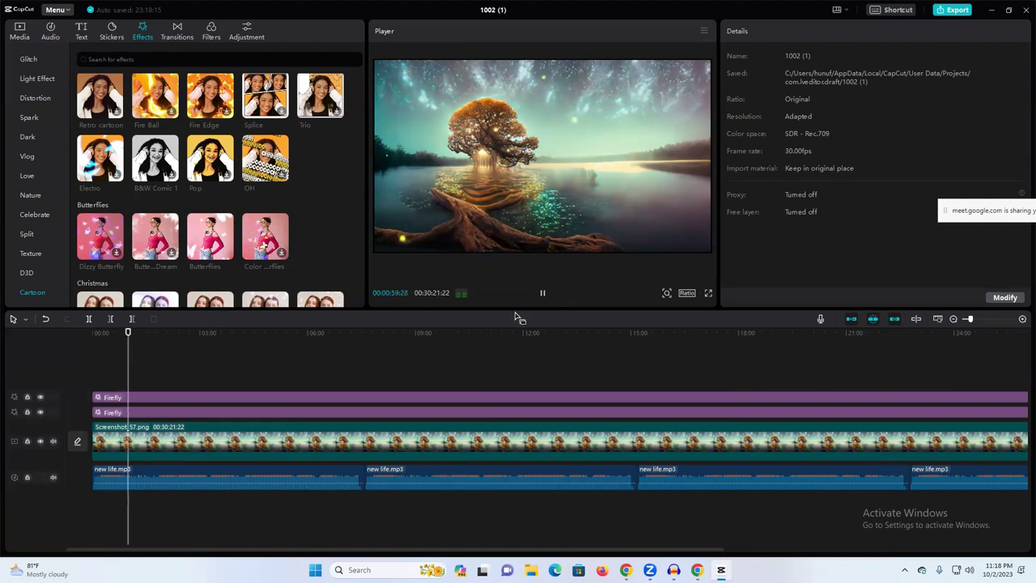
left_click(542, 294)
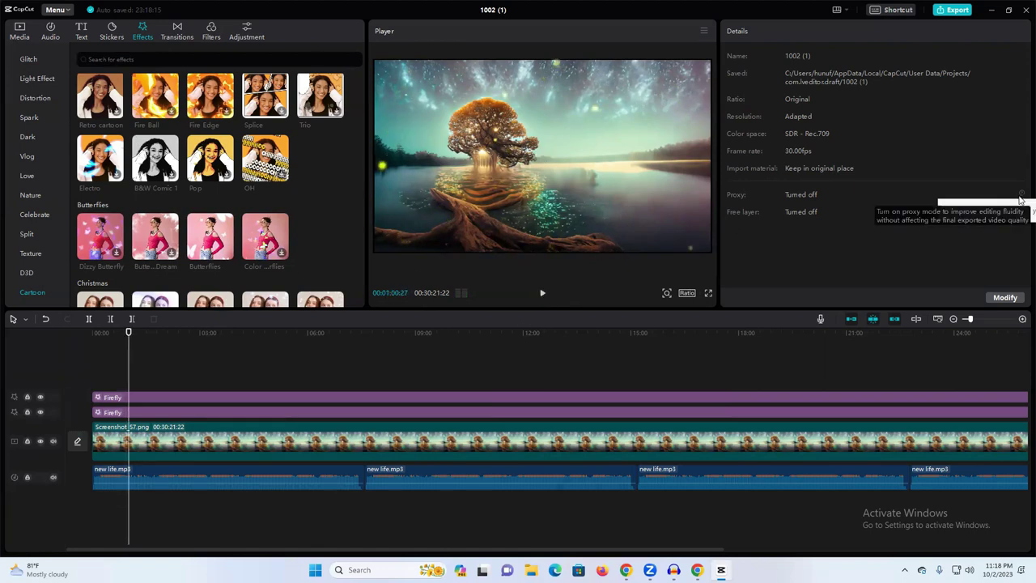
Start exporting the video to the Downloads folder as a 1080P, 30fps mp4.
left_click(952, 11)
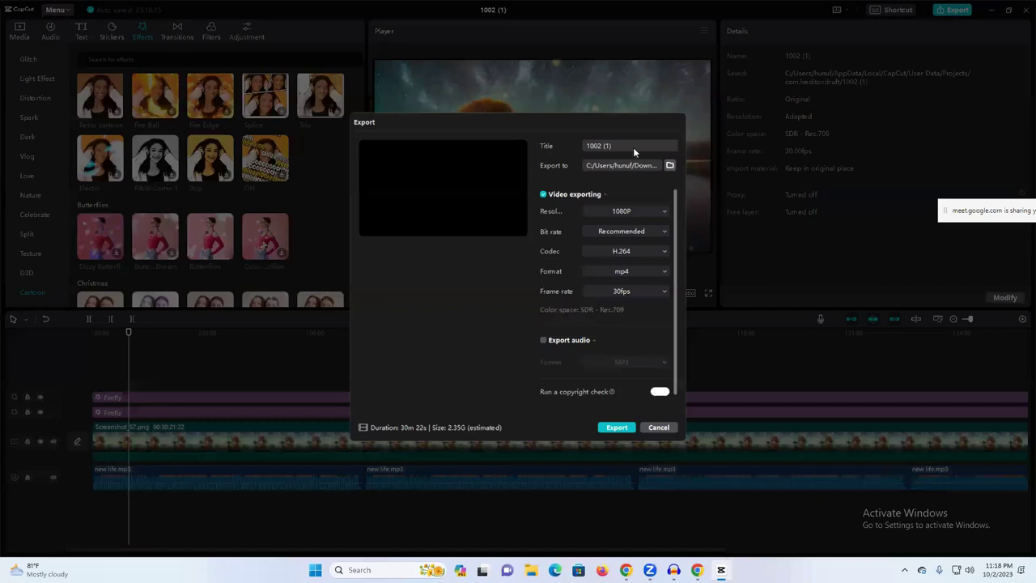
left_click(674, 165)
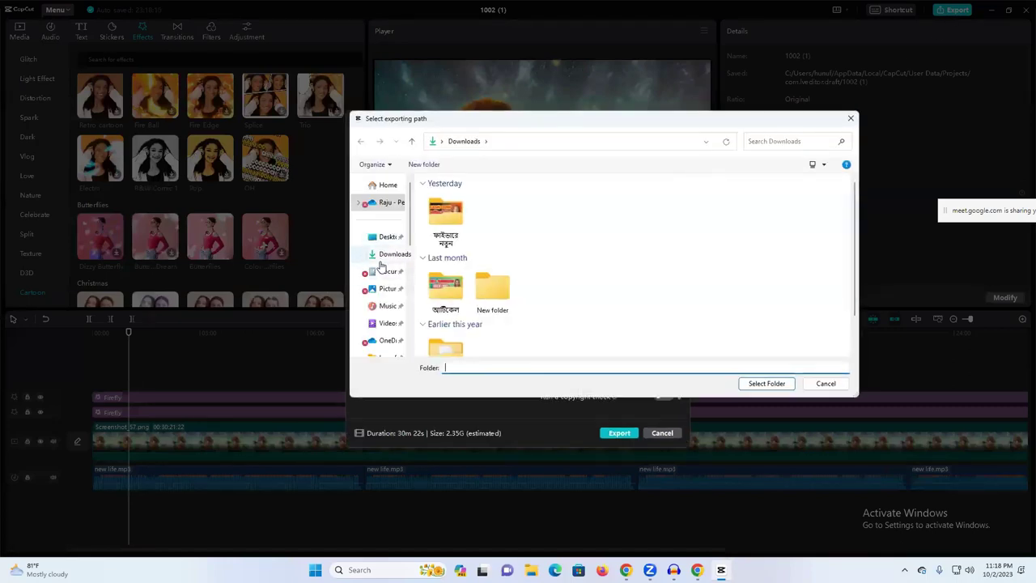
left_click(769, 385)
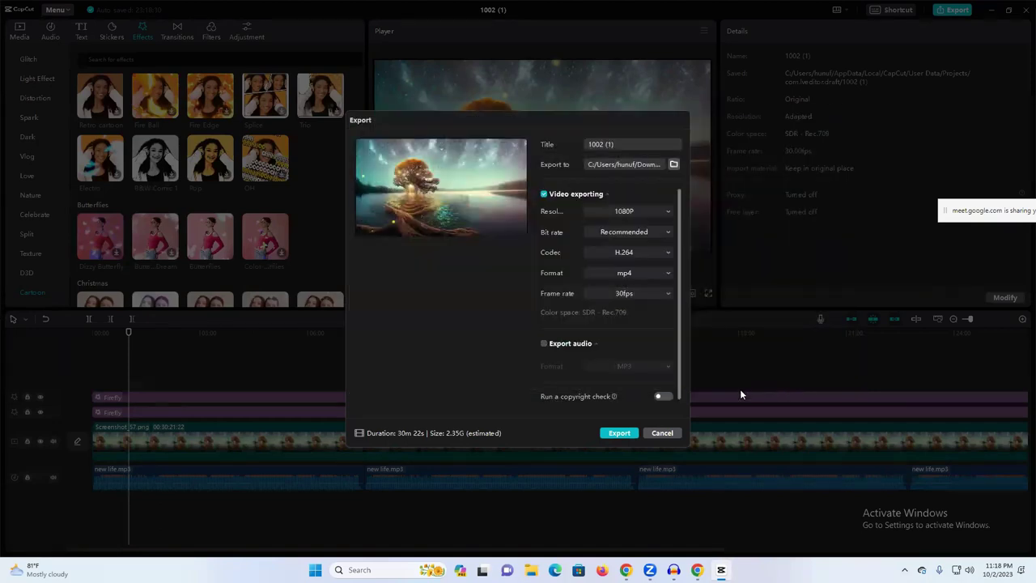
left_click(620, 437)
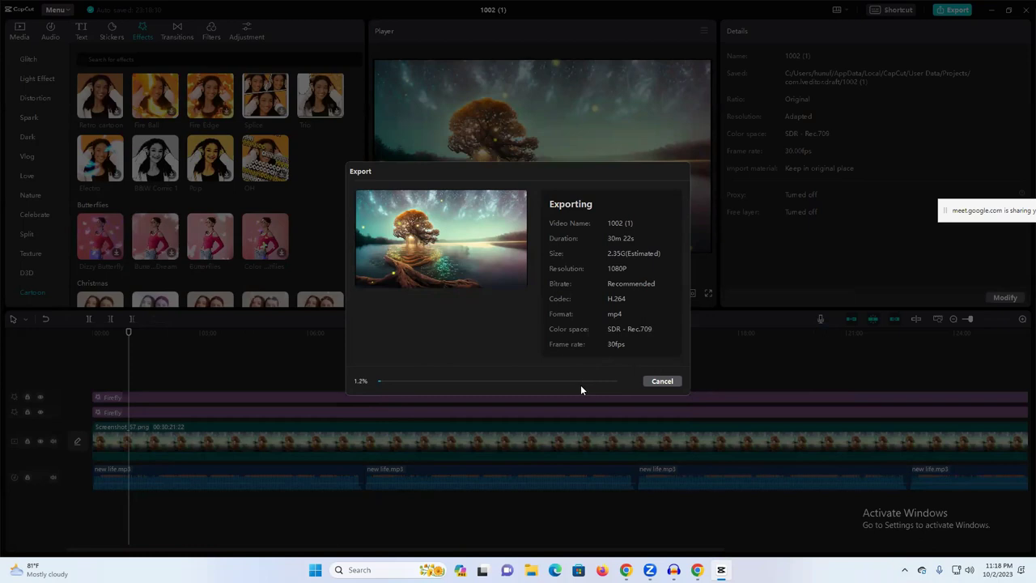
Cancel the running export and leave the export settings.
left_click(662, 381)
left_click(498, 328)
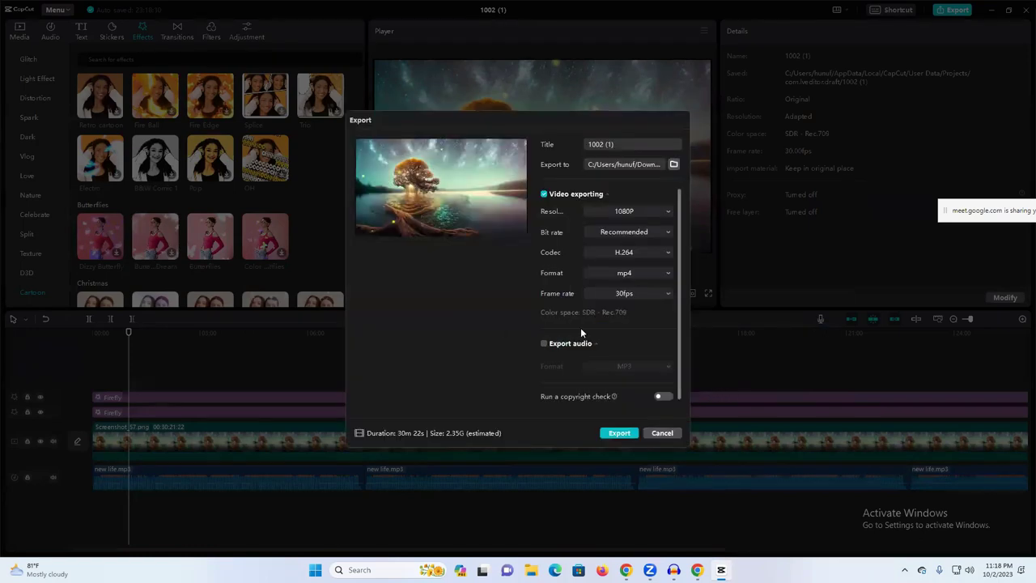
left_click(662, 433)
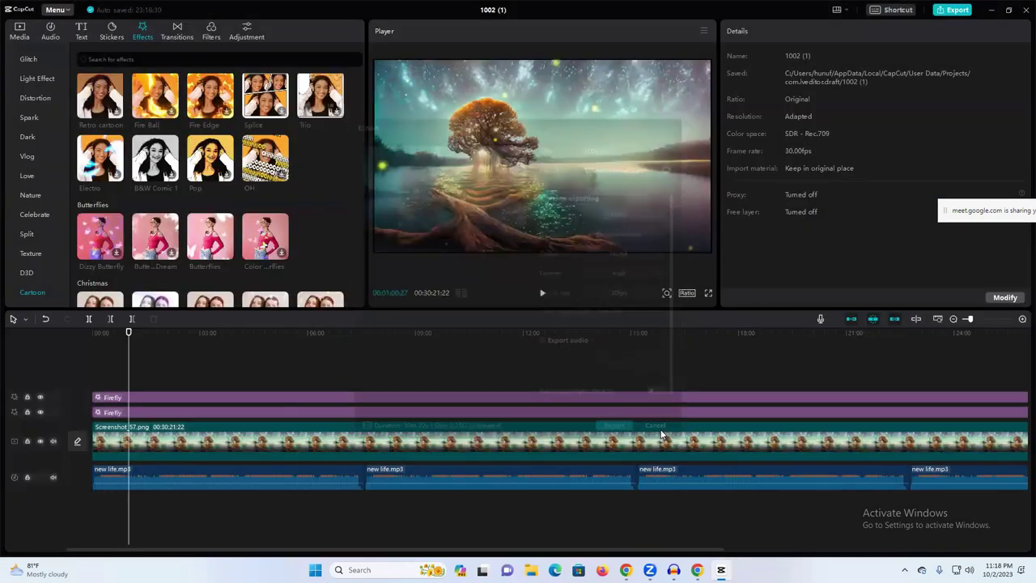
Close the project and CapCut, and switch to the Soundful library in the browser.
left_click(1022, 11)
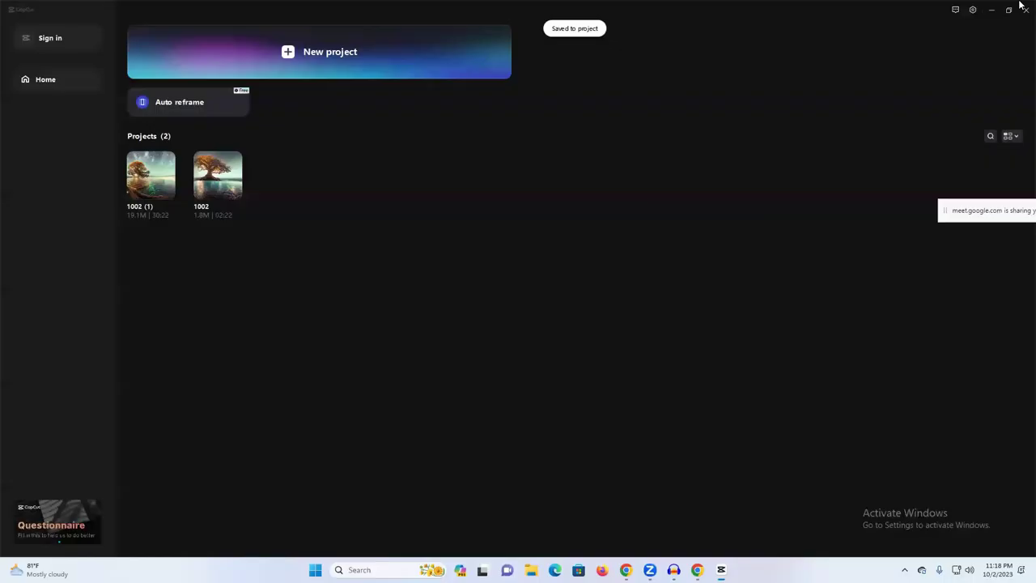
left_click(1021, 12)
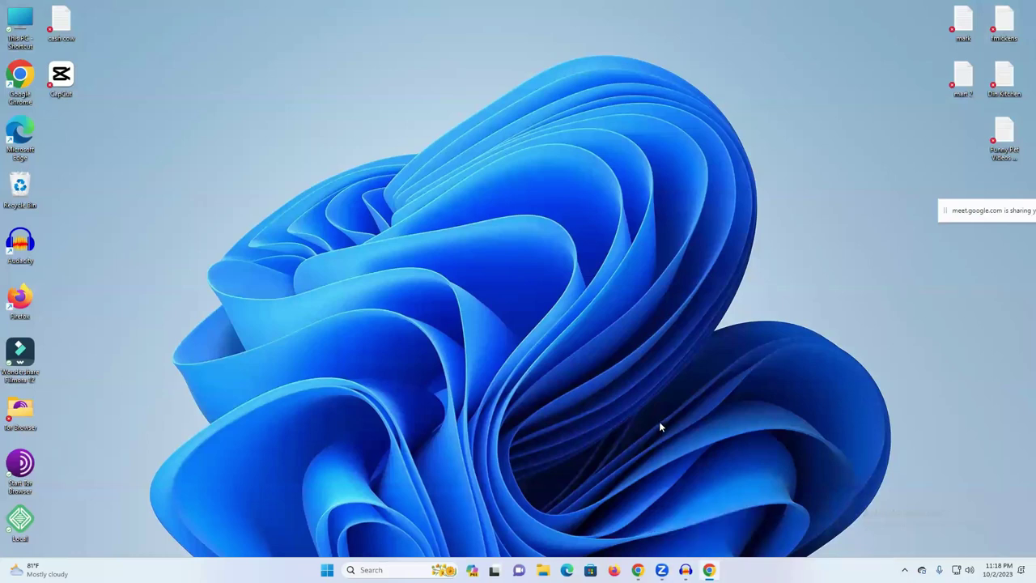
key("alt+Tab")
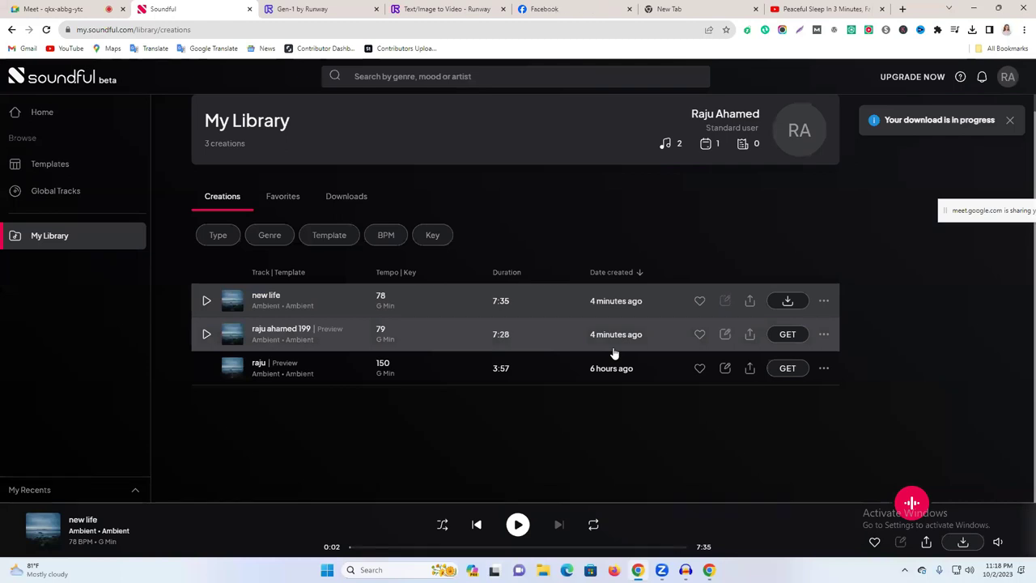
Switch to the Runway Text/Image to Video page and play the generated Gen-2 tree video, then pause it.
scroll(564, 235, "up", 1)
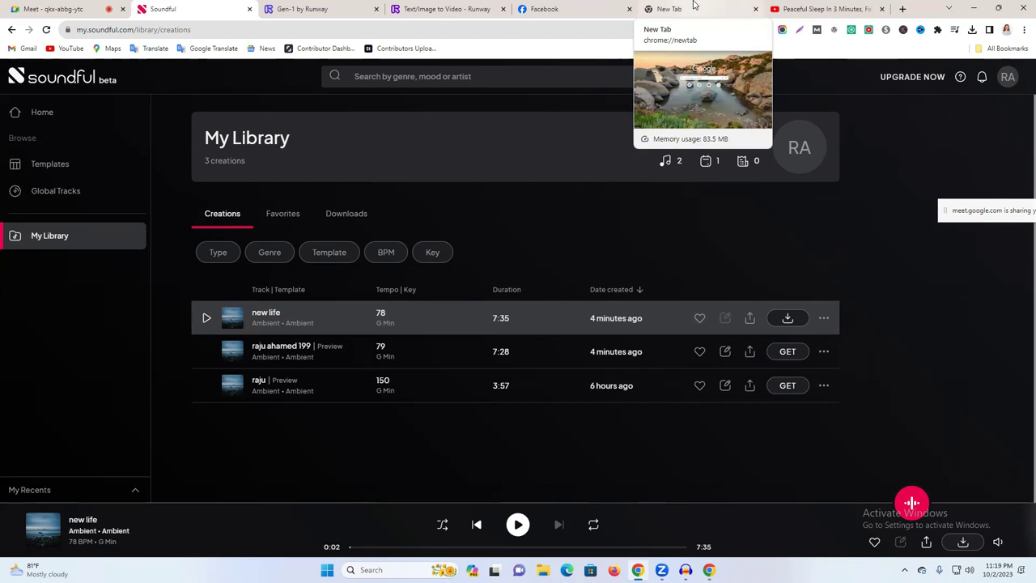
left_click(495, 11)
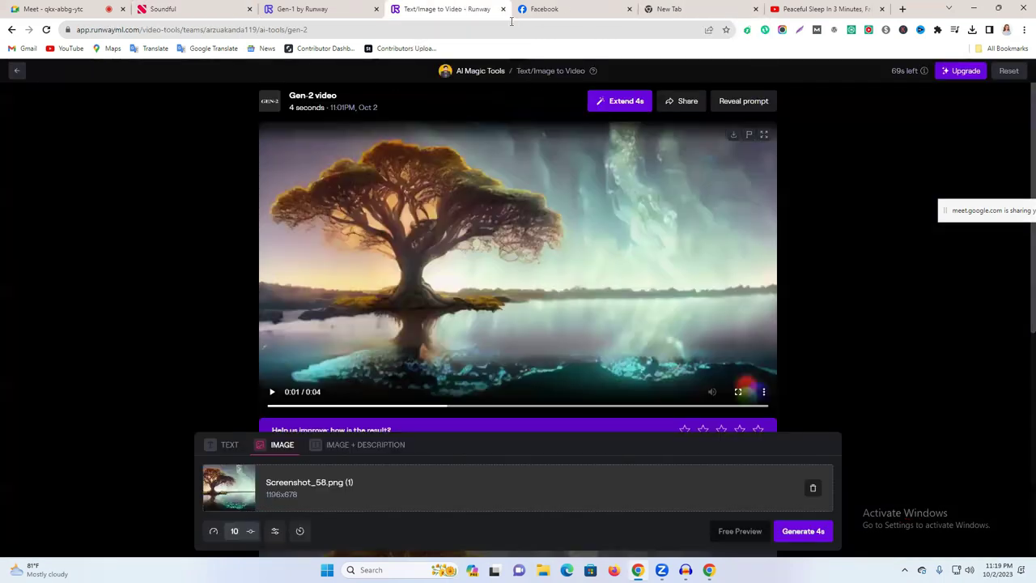
left_click(272, 392)
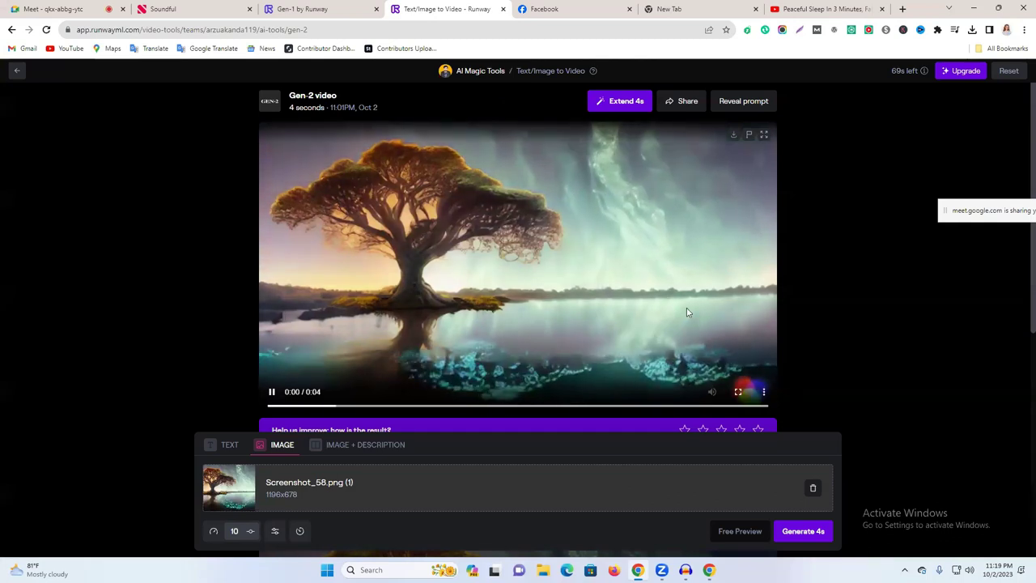
left_click(272, 393)
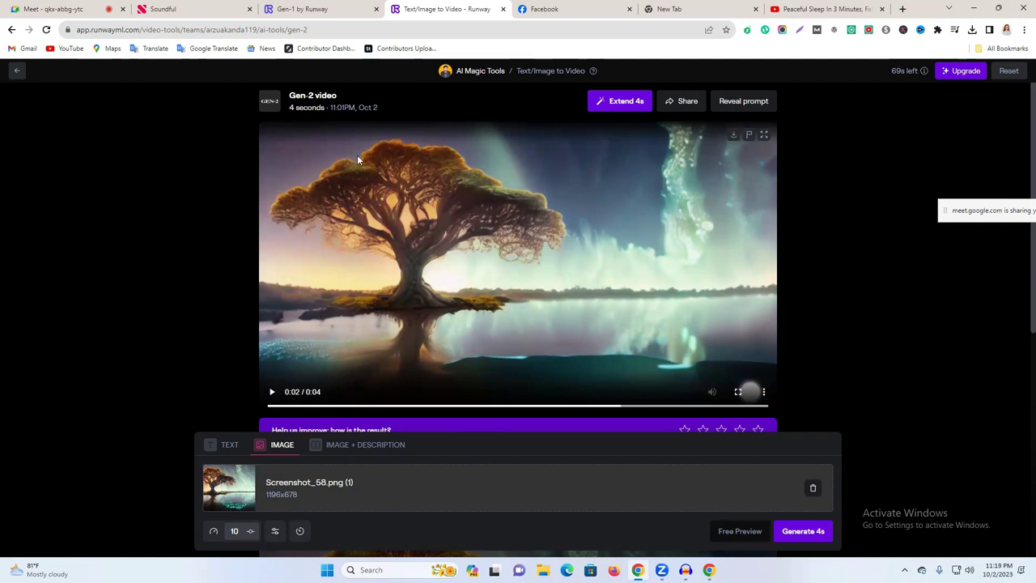
Play the "Peaceful Sleep In 3 Minutes" video on YouTube in full screen, then leave full screen.
left_click(778, 9)
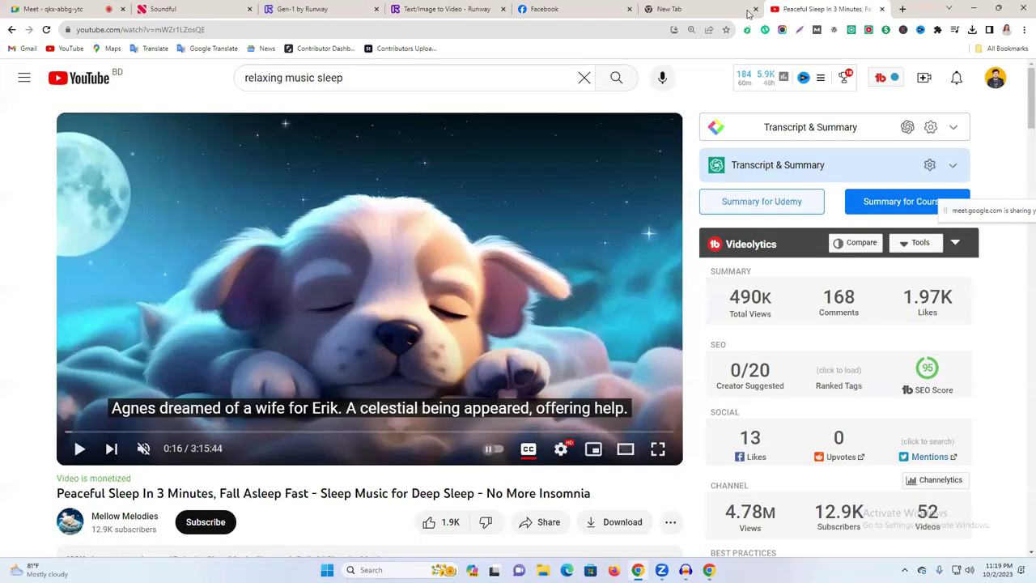
double_click(399, 254)
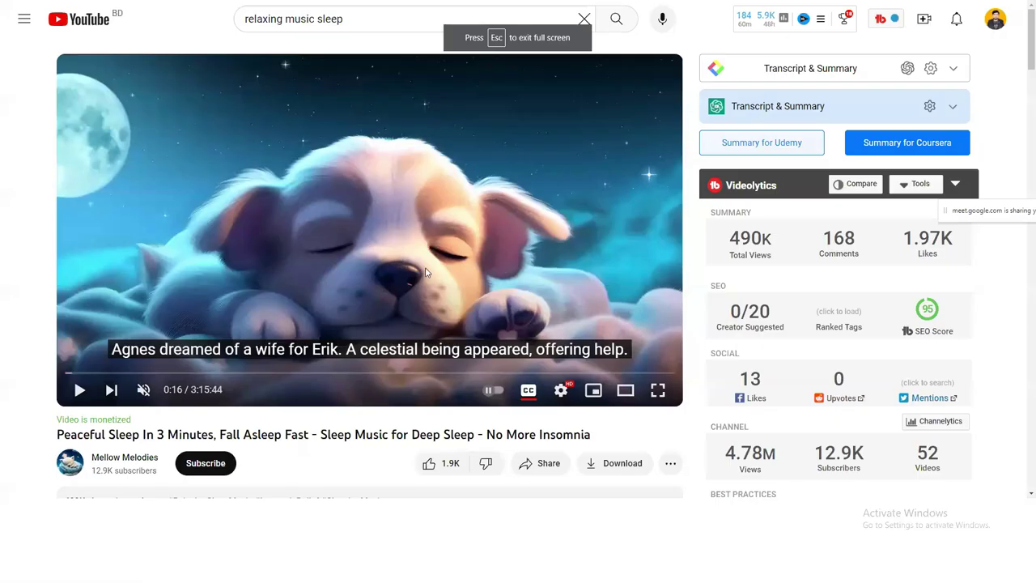
left_click(428, 268)
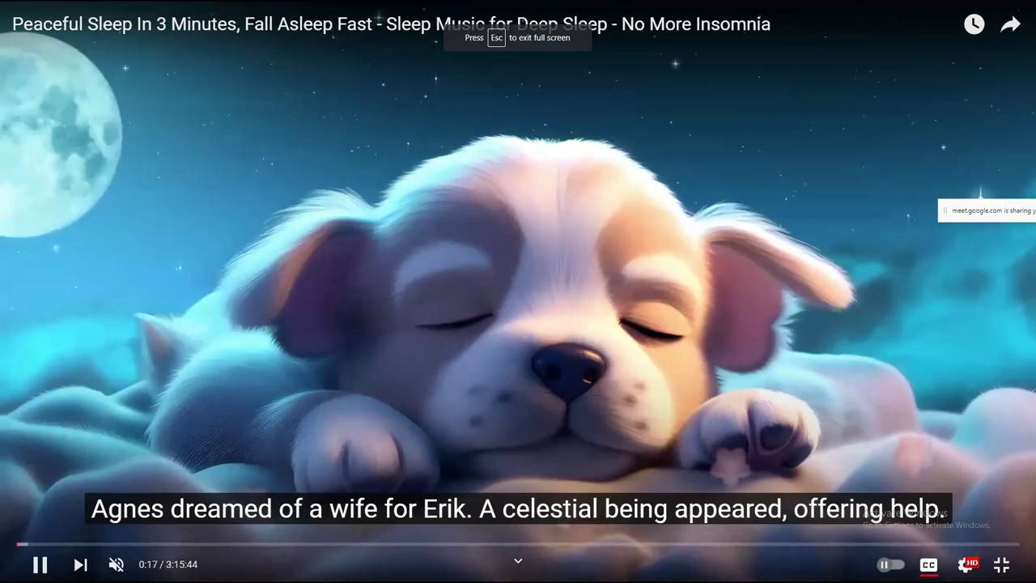
left_click(1001, 564)
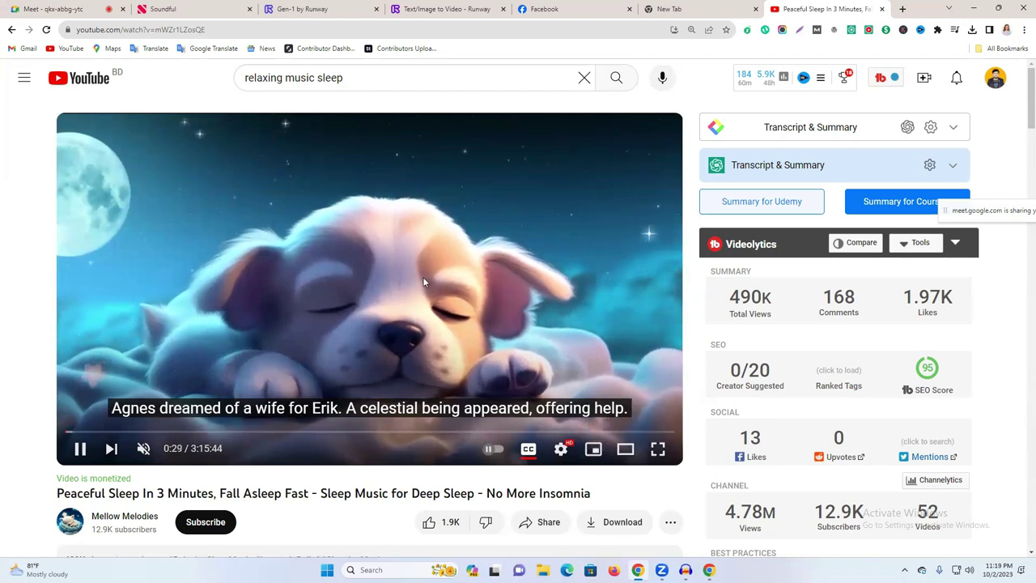
Open the Mellow Melodies channel's About page and highlight its join date, total views and number of videos.
left_click(119, 518)
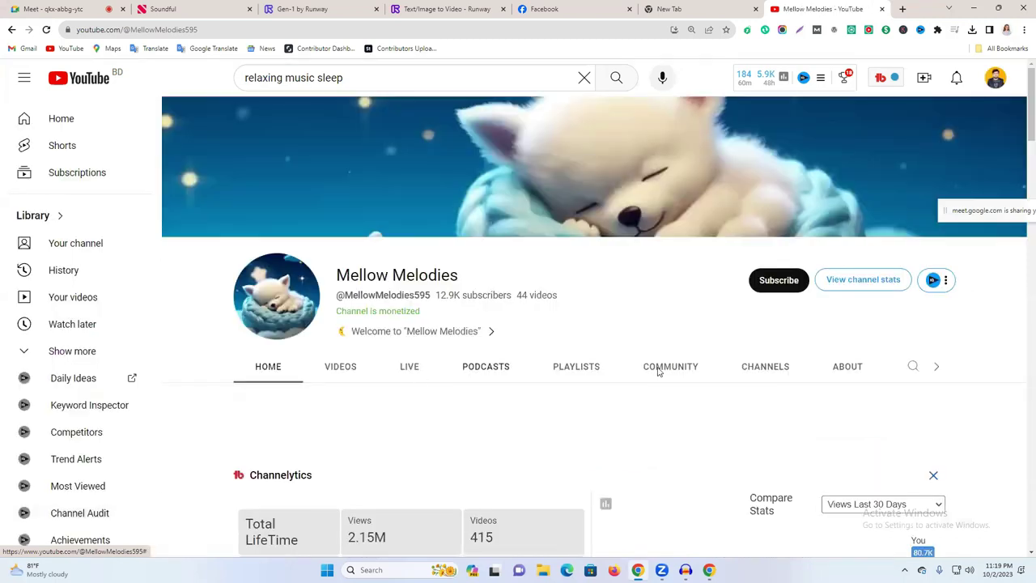
left_click(846, 367)
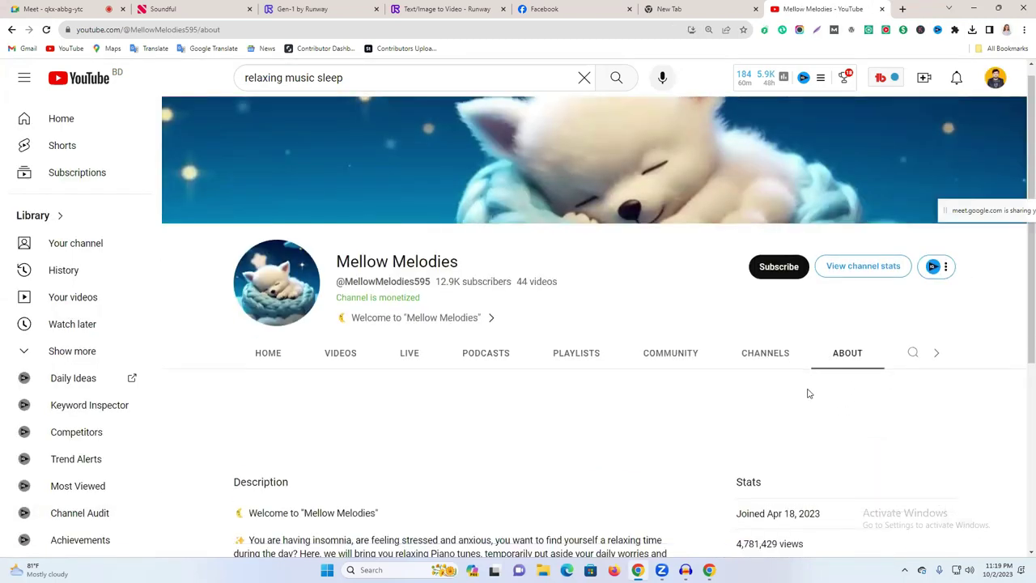
double_click(809, 419)
left_click(775, 418)
triple_click(776, 418)
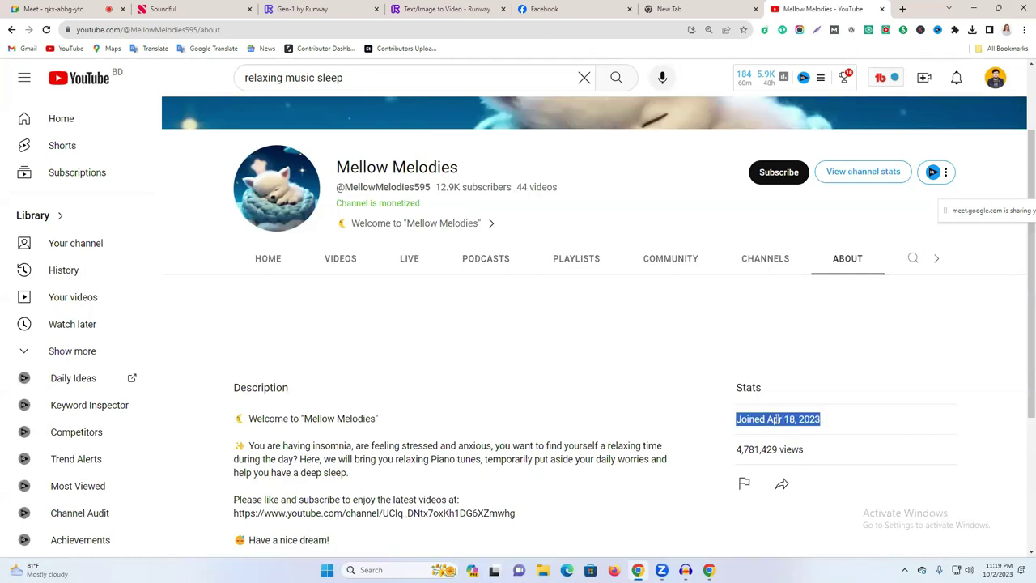
triple_click(750, 450)
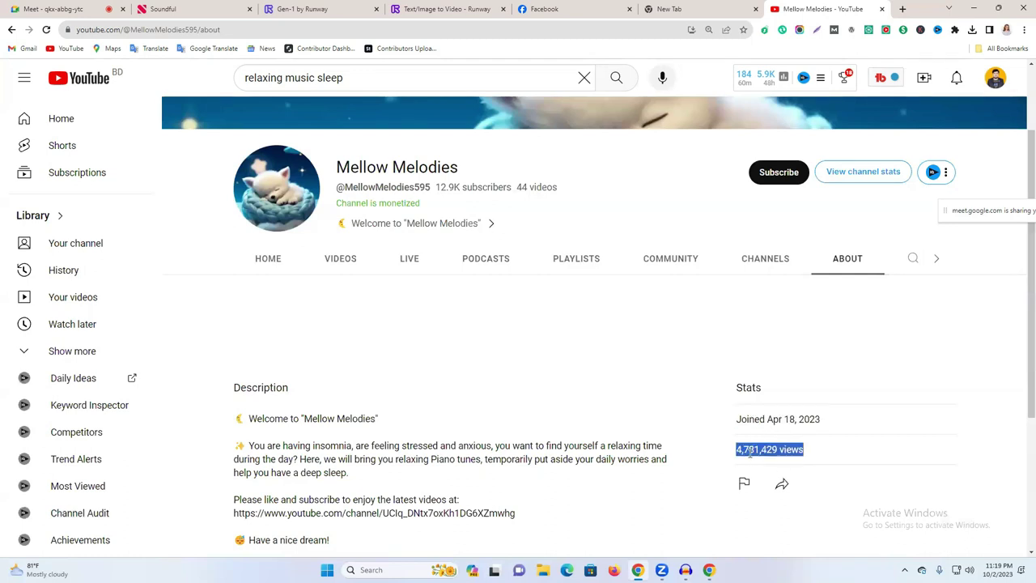
left_click(868, 454)
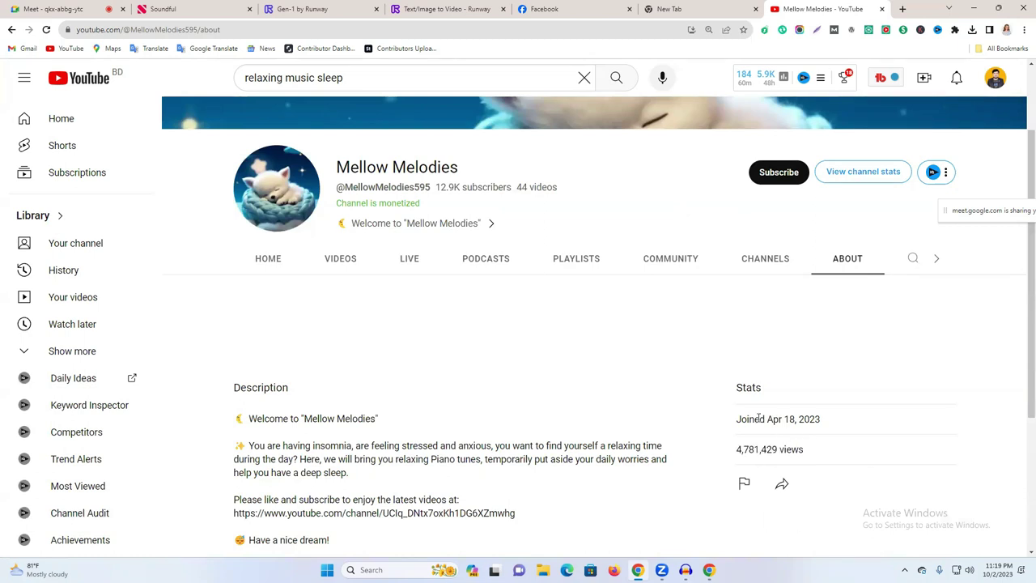
scroll(759, 419, "up", 2)
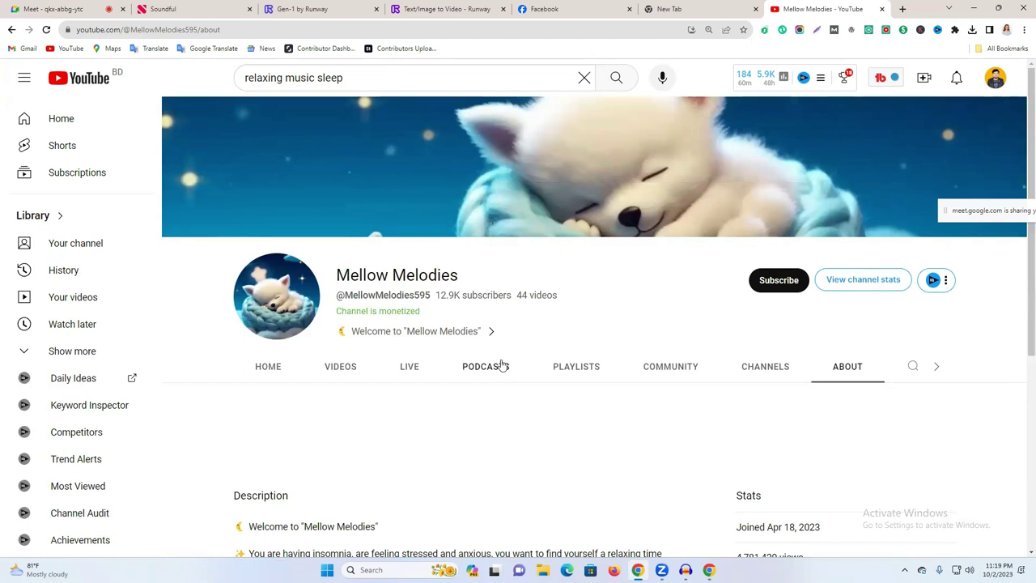
triple_click(531, 296)
scroll(446, 369, "down", 4)
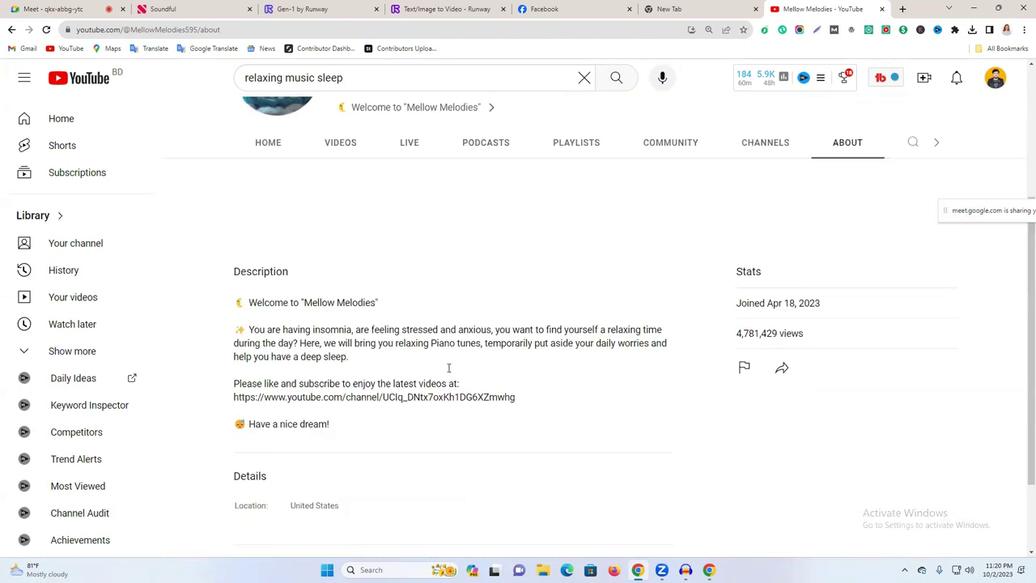
Open the Mellow Melodies channel's video list and examine the thumbnails, durations and view figures of its latest uploads.
scroll(446, 370, "up", 3)
left_click(332, 251)
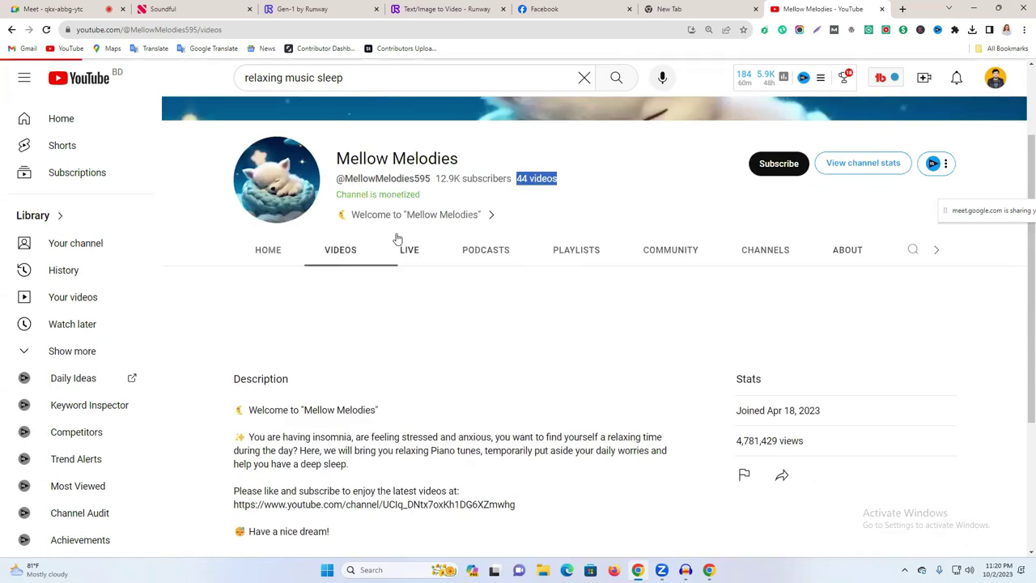
scroll(586, 302, "down", 2)
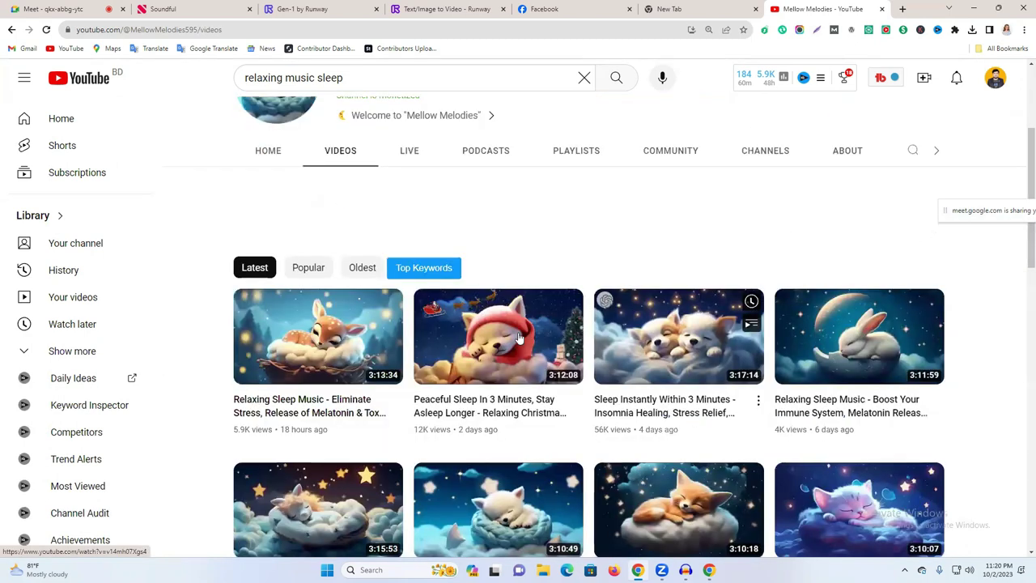
scroll(497, 262, "down", 2)
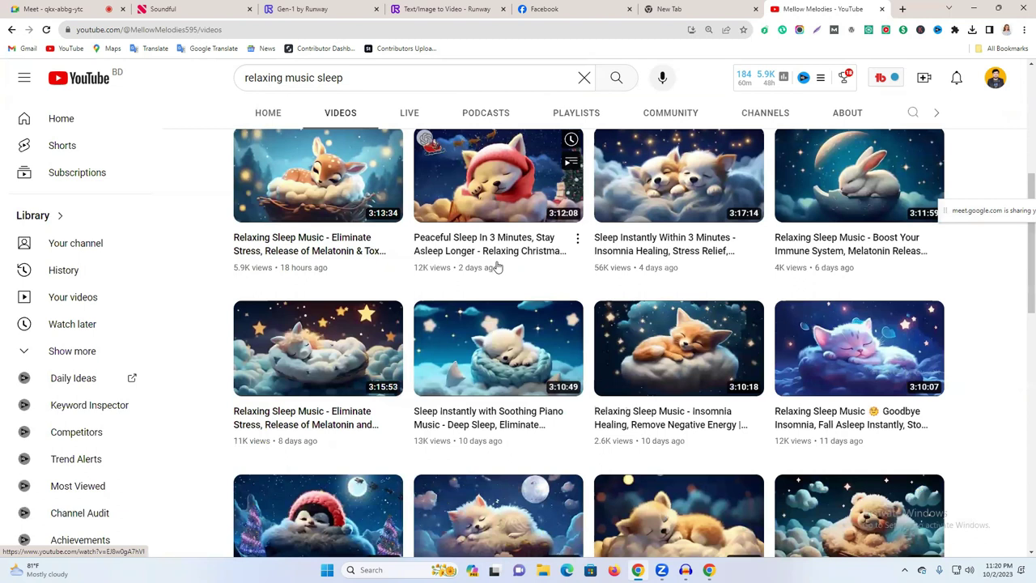
scroll(497, 263, "up", 4)
scroll(638, 374, "down", 3)
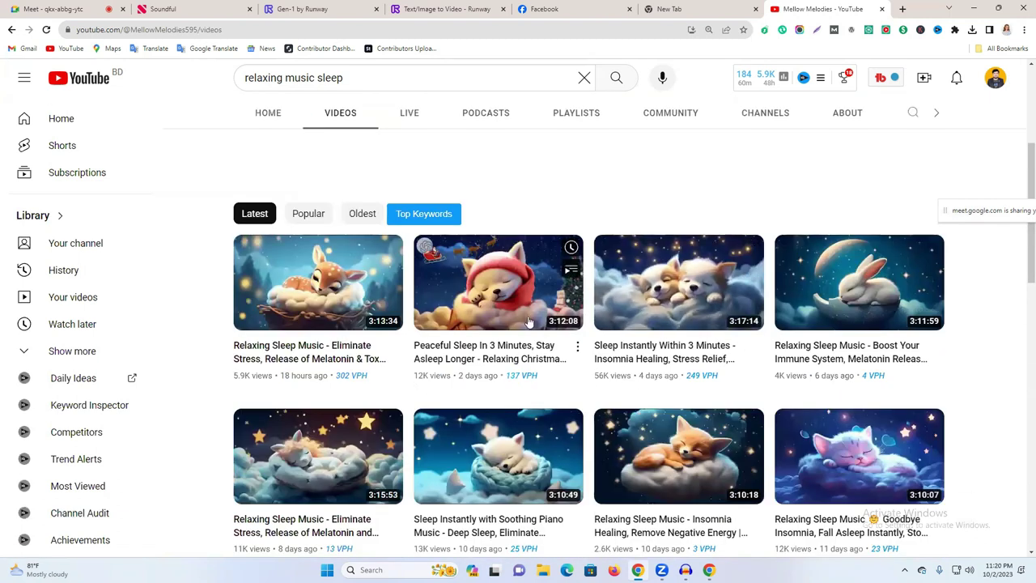
scroll(884, 463, "down", 3)
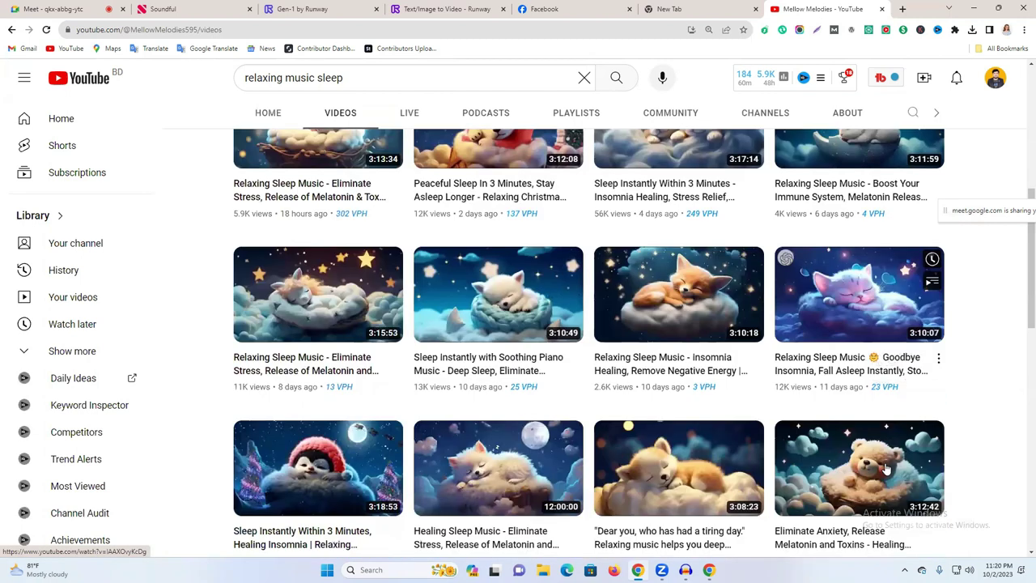
scroll(887, 467, "up", 2)
scroll(634, 346, "up", 3)
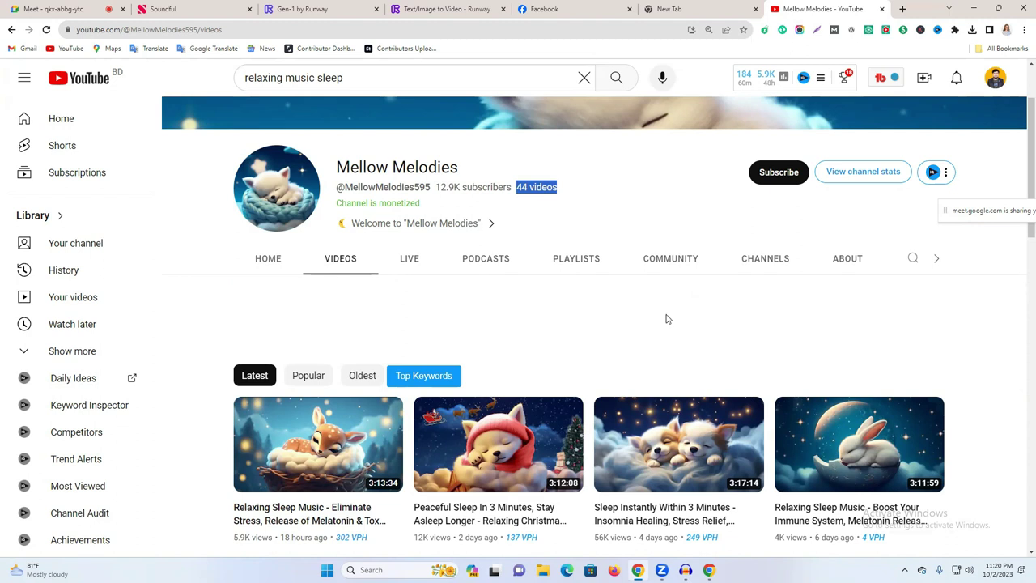
left_click(620, 207)
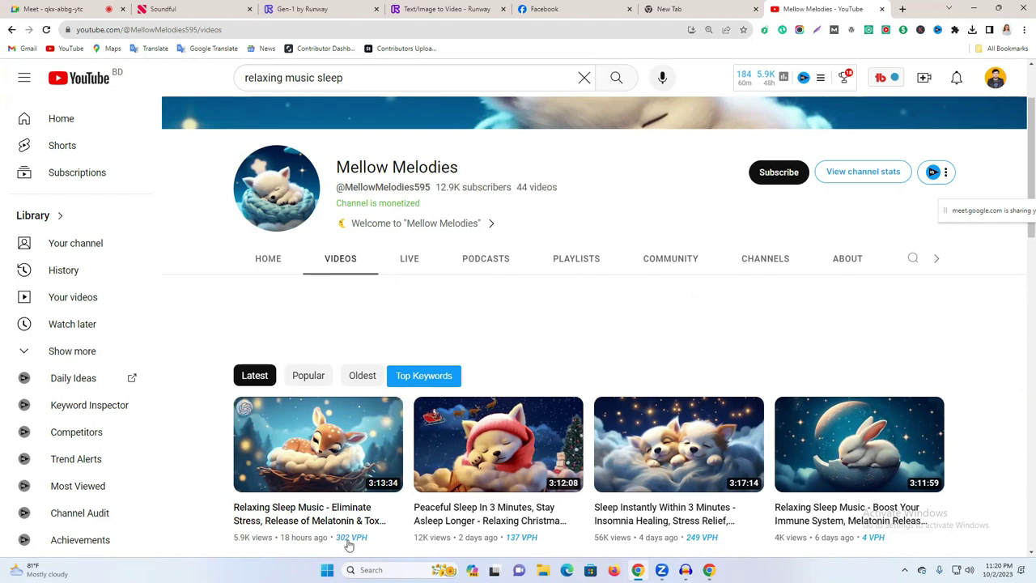